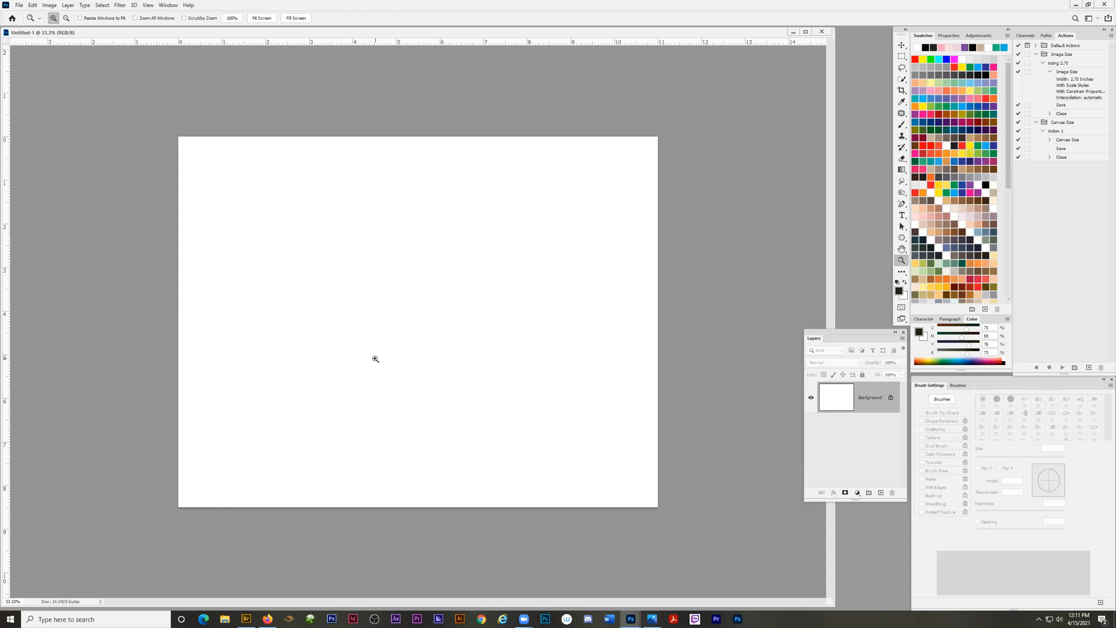
# Switch to Firefox and open Assignment #1 Image Size & Resolution in the Digital Design course from the Canvas dashboard.
pyautogui.click(269, 618)
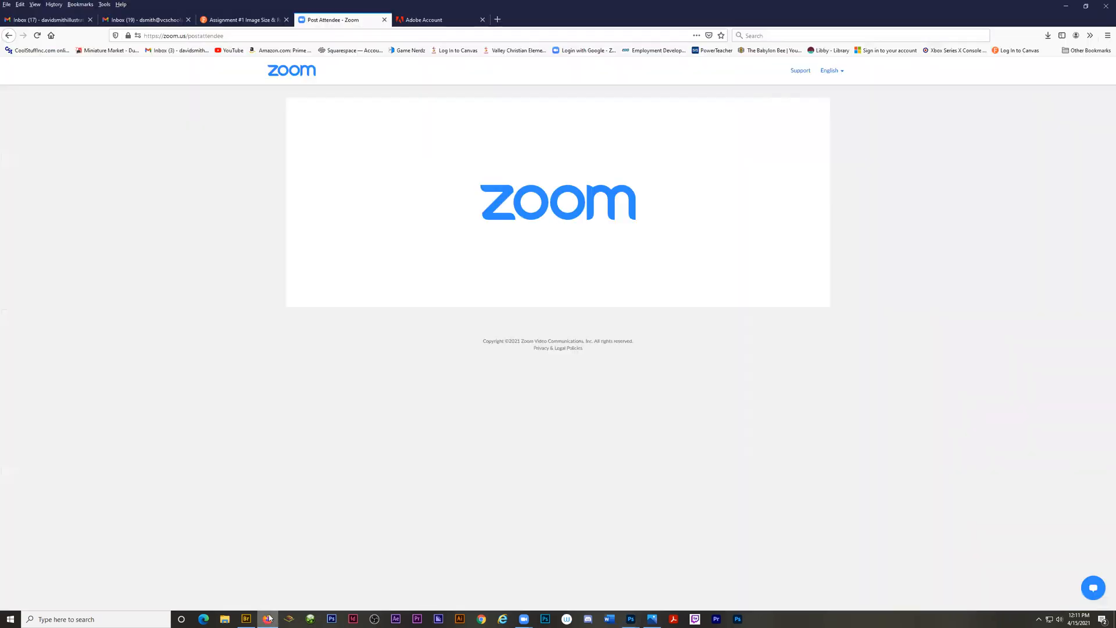
pyautogui.click(232, 21)
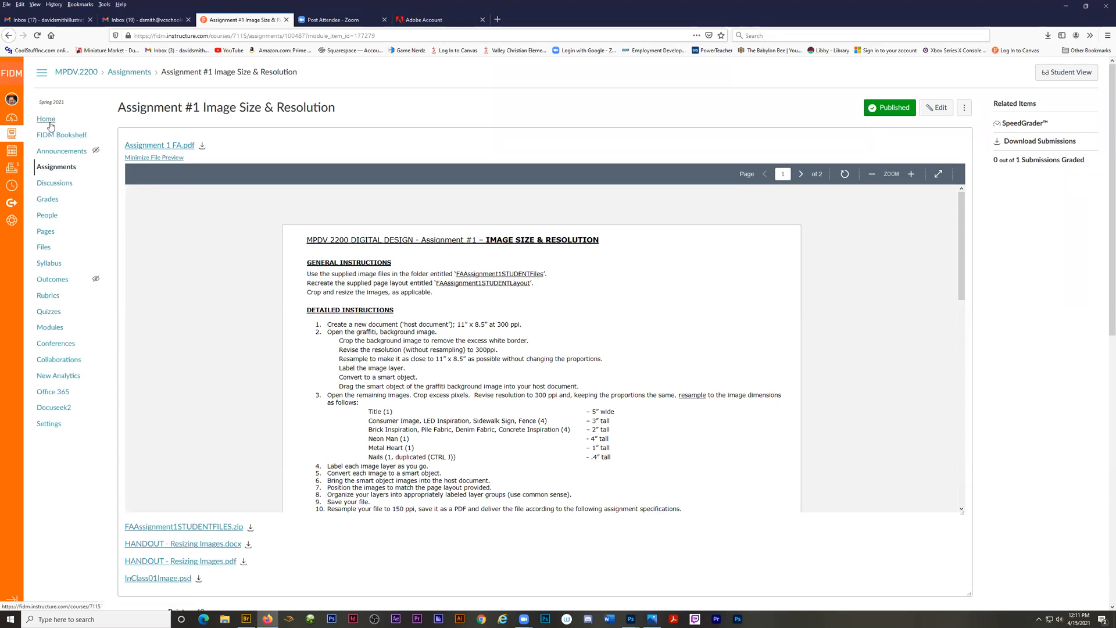
pyautogui.click(11, 118)
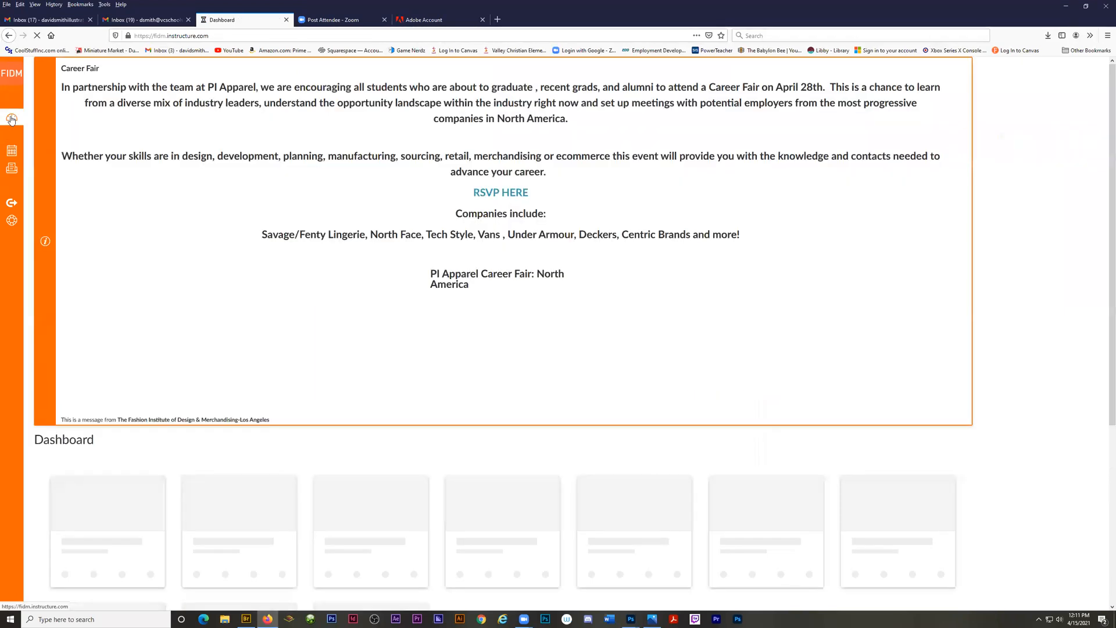
pyautogui.scroll(-1, 222, 483)
pyautogui.click(194, 529)
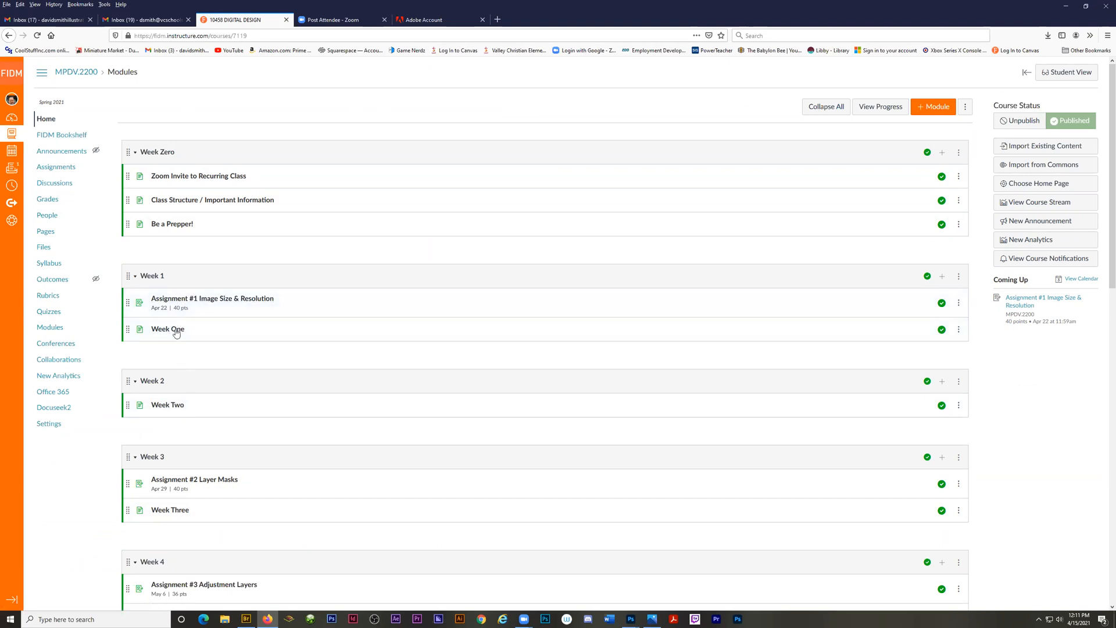
pyautogui.click(182, 299)
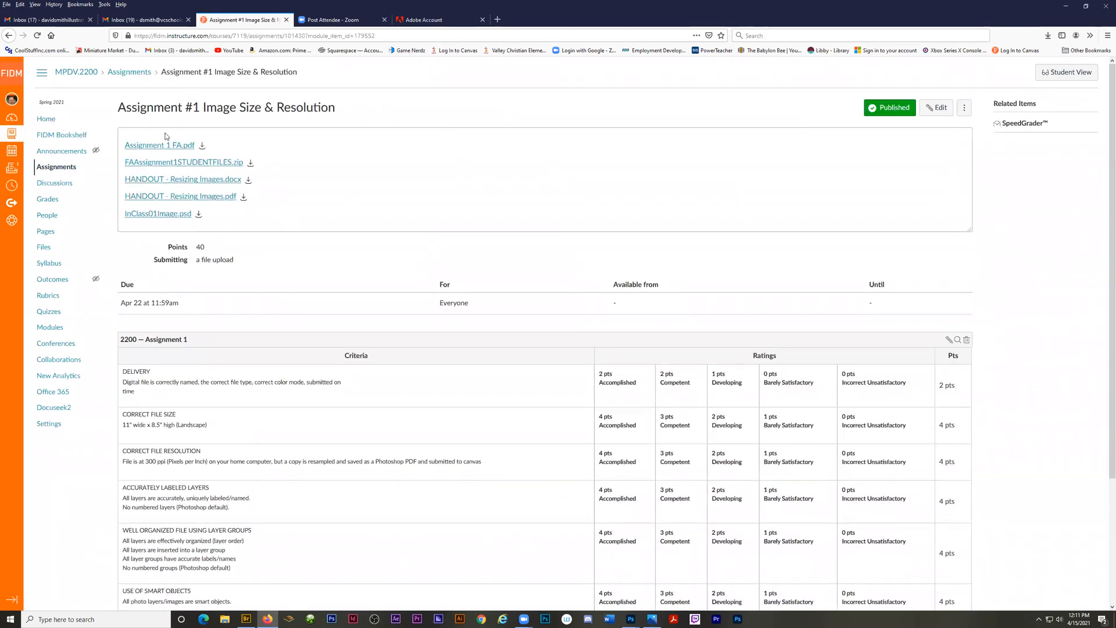
# Examine the Assignment 1 rubric's criteria for delivery, file size, resolution, layers, smart objects and resized images.
pyautogui.scroll(-1, 194, 411)
pyautogui.scroll(-1, 198, 413)
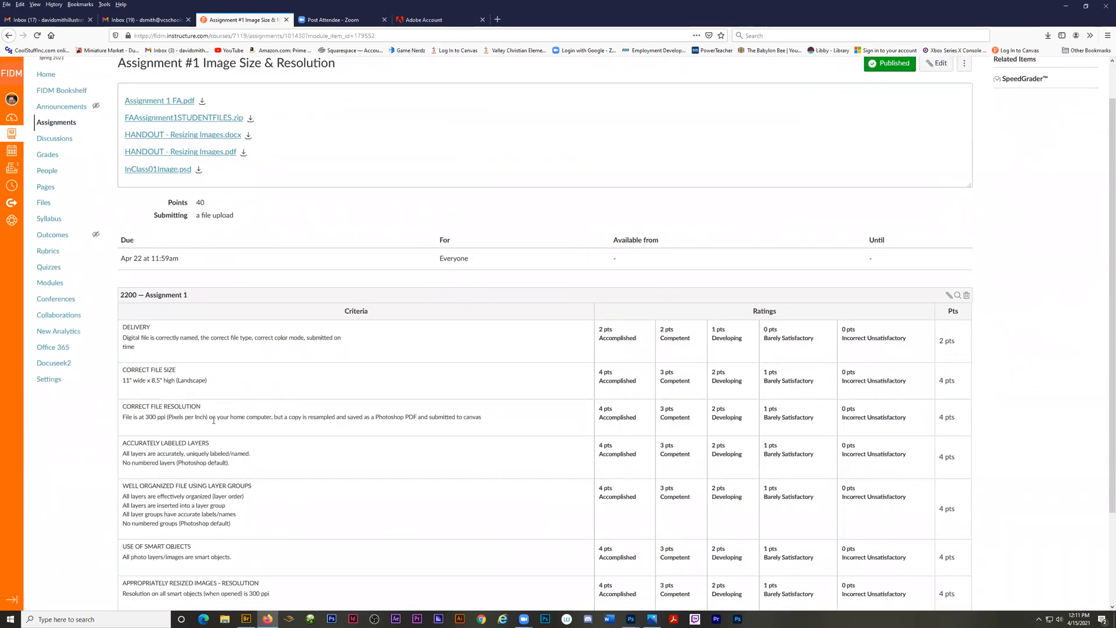
pyautogui.scroll(-1, 214, 419)
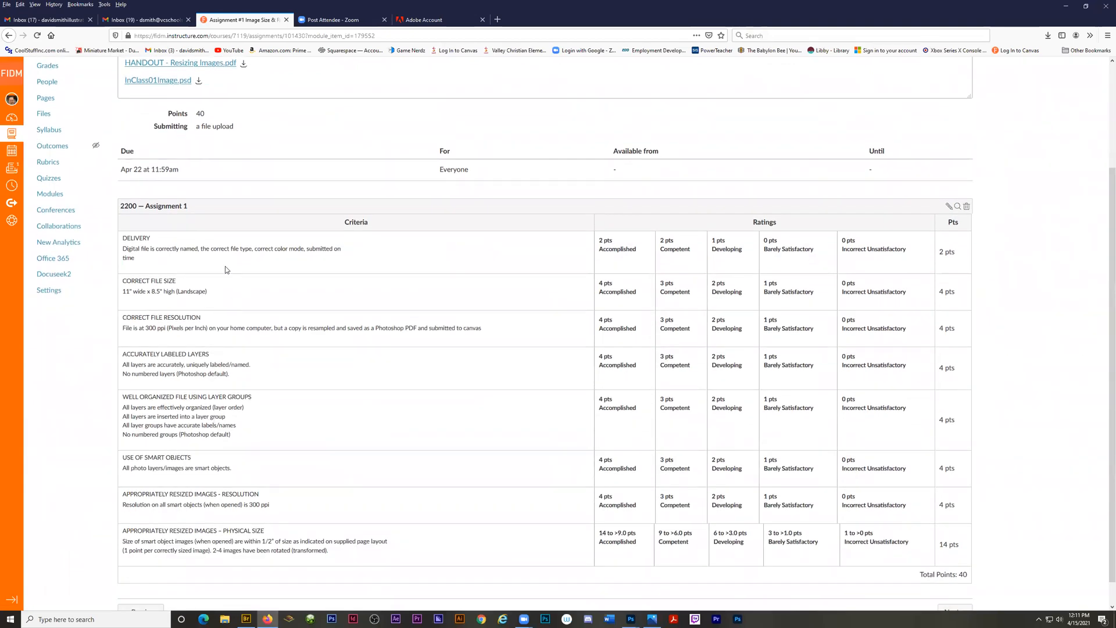
pyautogui.scroll(3, 234, 415)
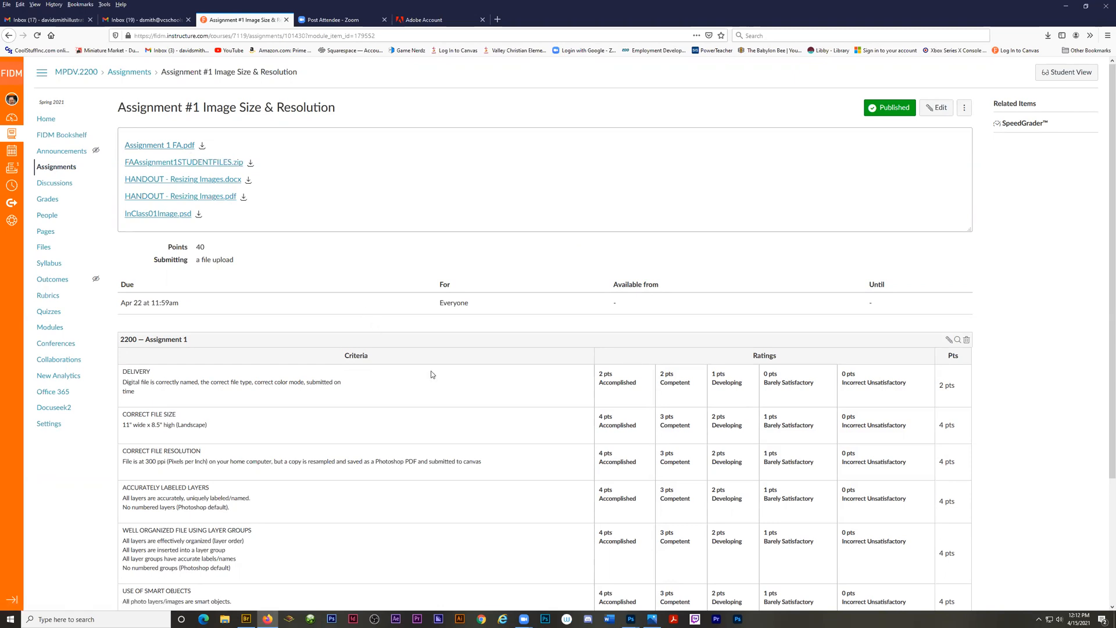
pyautogui.scroll(-3, 442, 417)
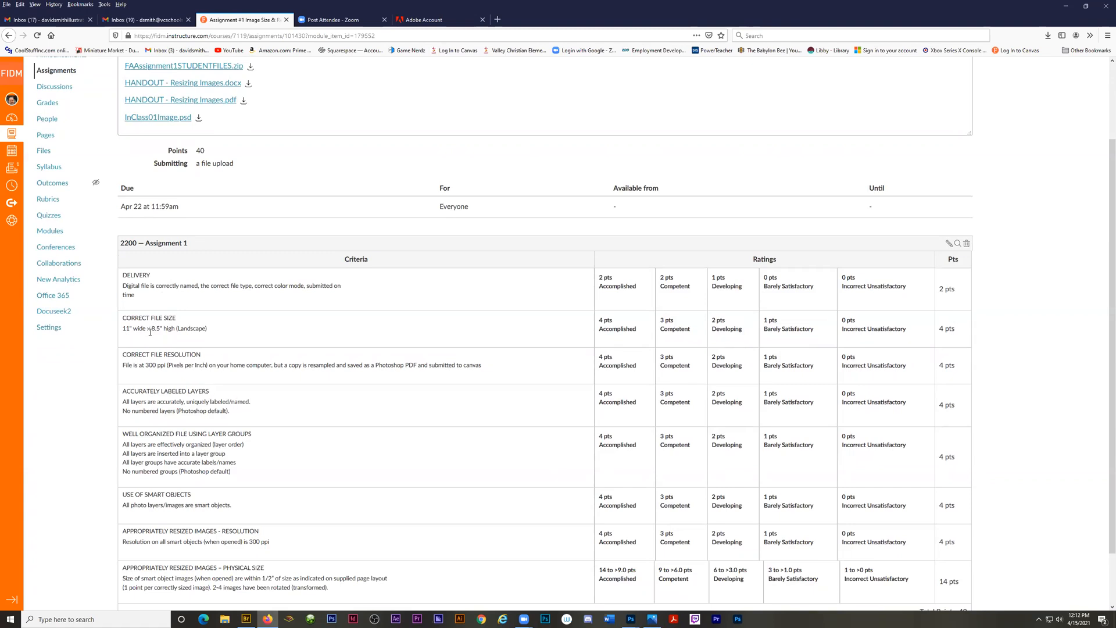
pyautogui.scroll(-1, 150, 332)
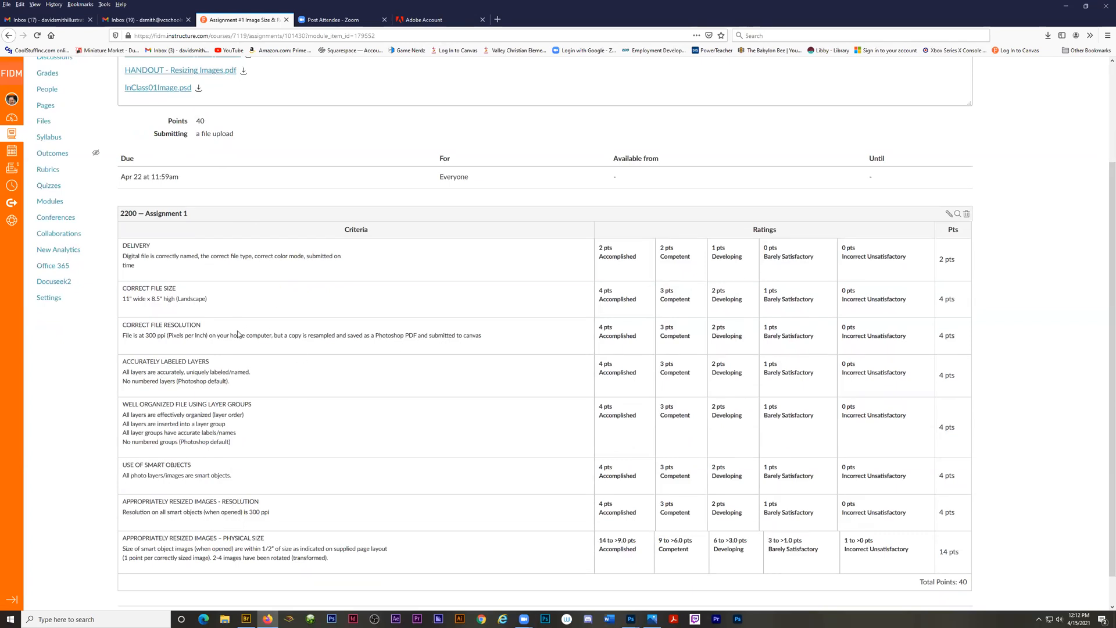
pyautogui.scroll(2, 238, 334)
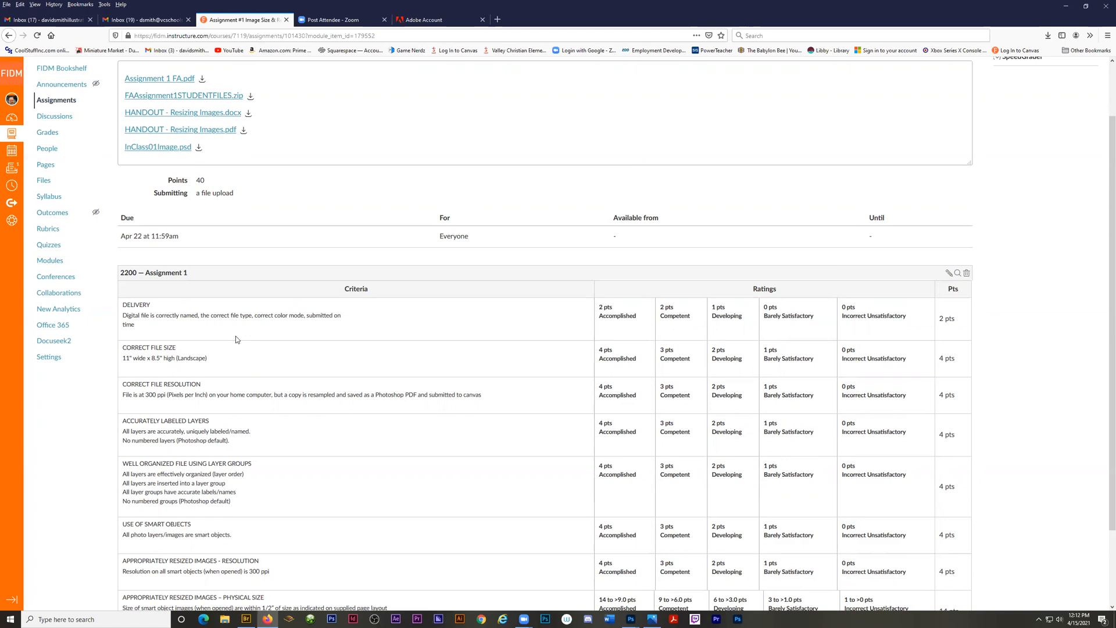
pyautogui.scroll(2, 219, 328)
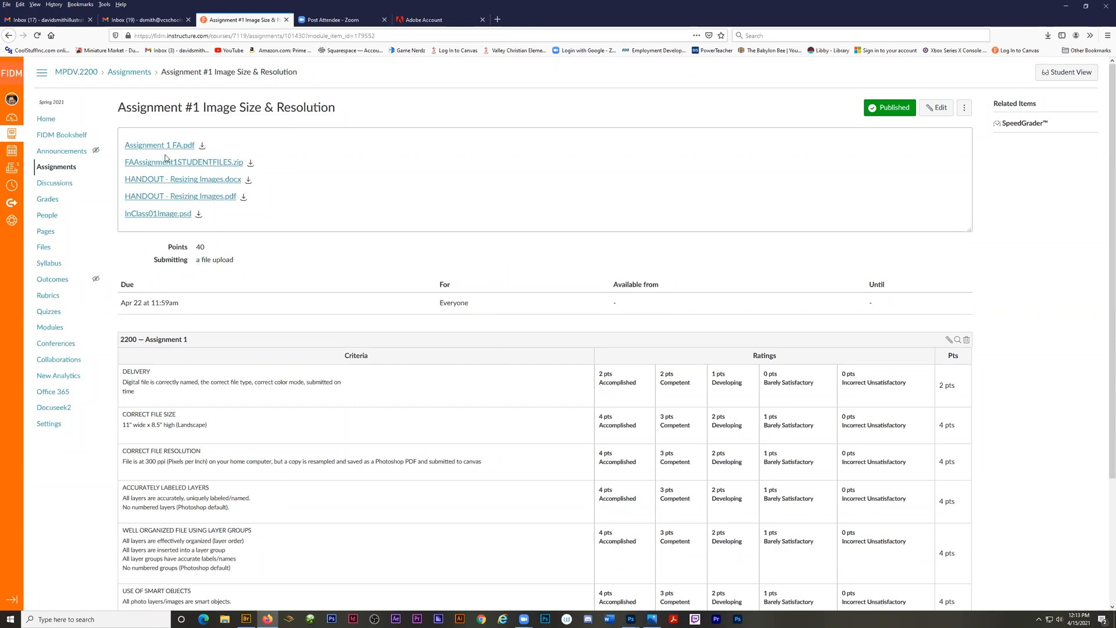
# Download FAAssignment1STUDENTFILES.zip from the assignment page, saving the file, and show the recent downloads.
pyautogui.click(195, 164)
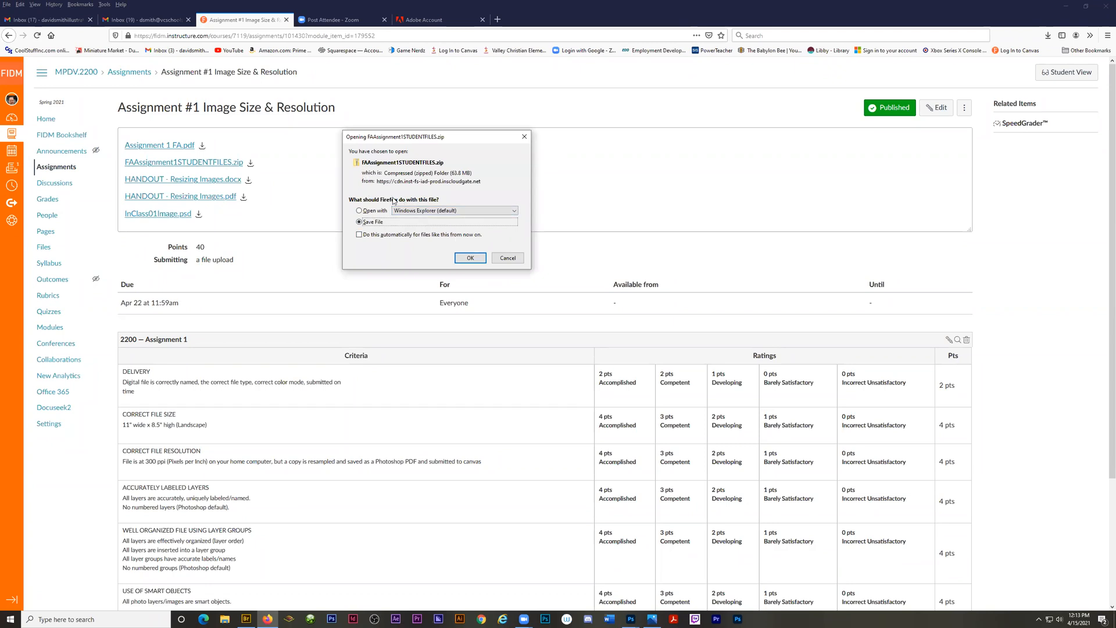
pyautogui.click(468, 258)
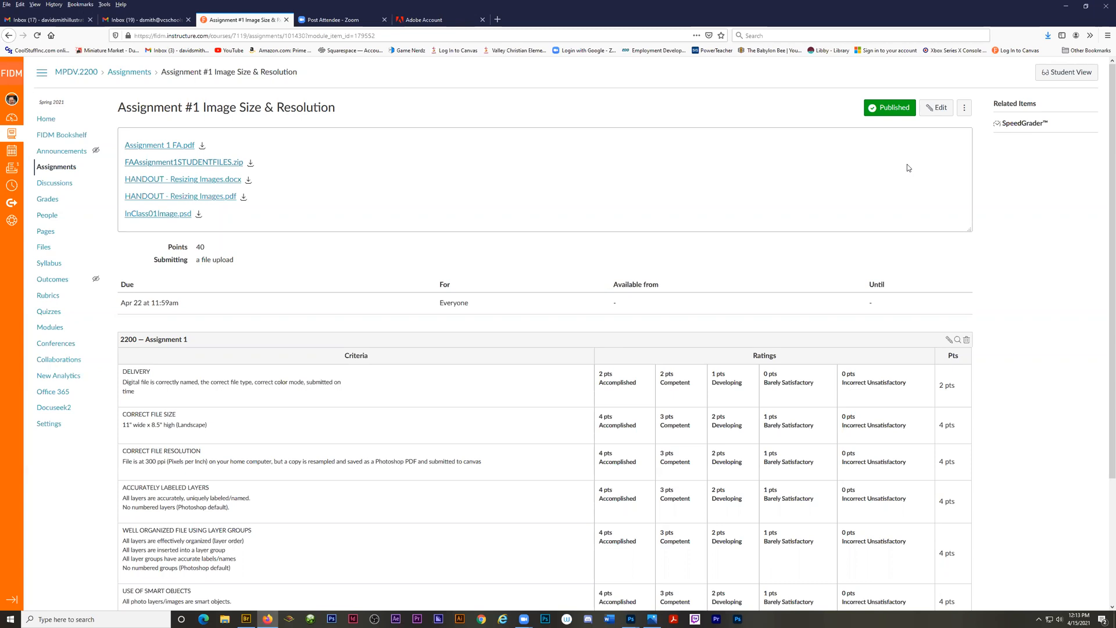
pyautogui.click(1047, 36)
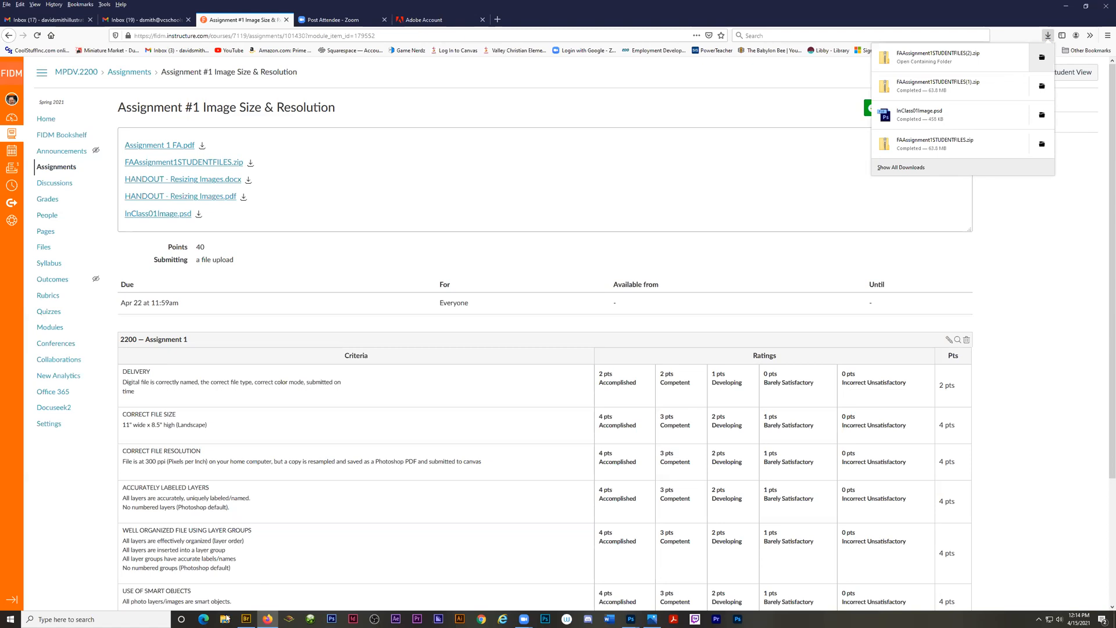
# Look at the downloaded zip files in File Explorer's Downloads folder and close the window.
pyautogui.click(224, 618)
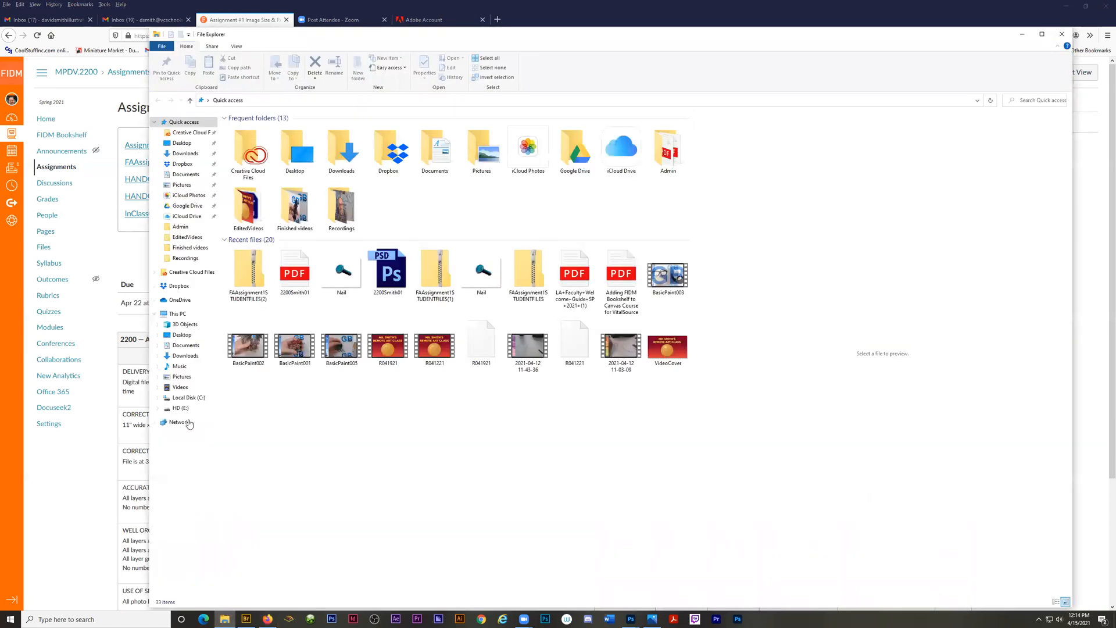
pyautogui.click(180, 357)
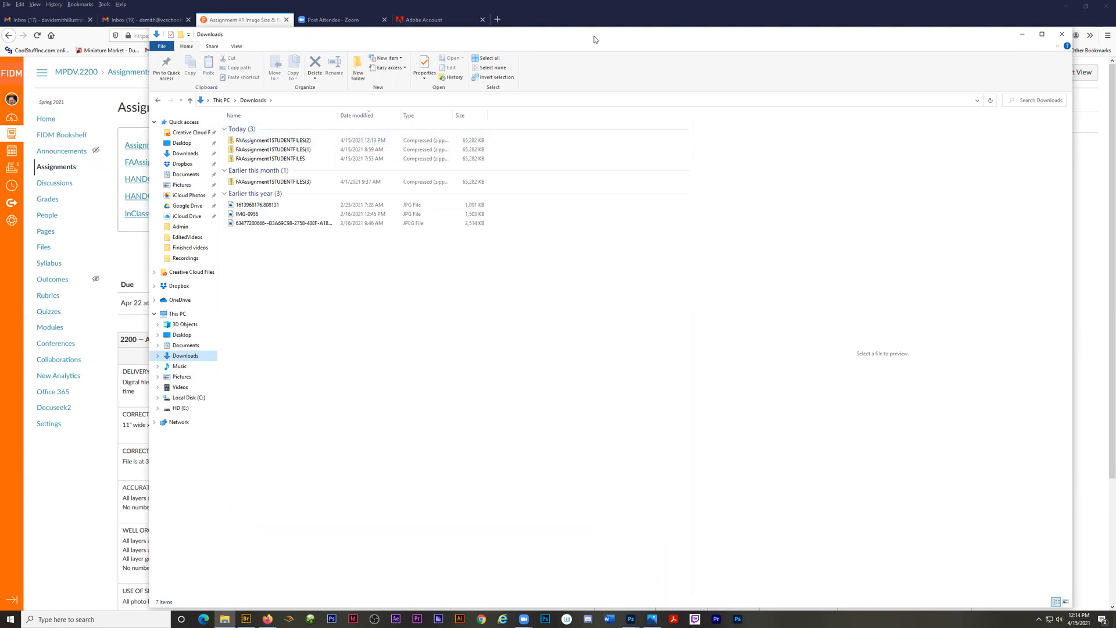
pyautogui.moveTo(596, 39); pyautogui.dragTo(587, 45)
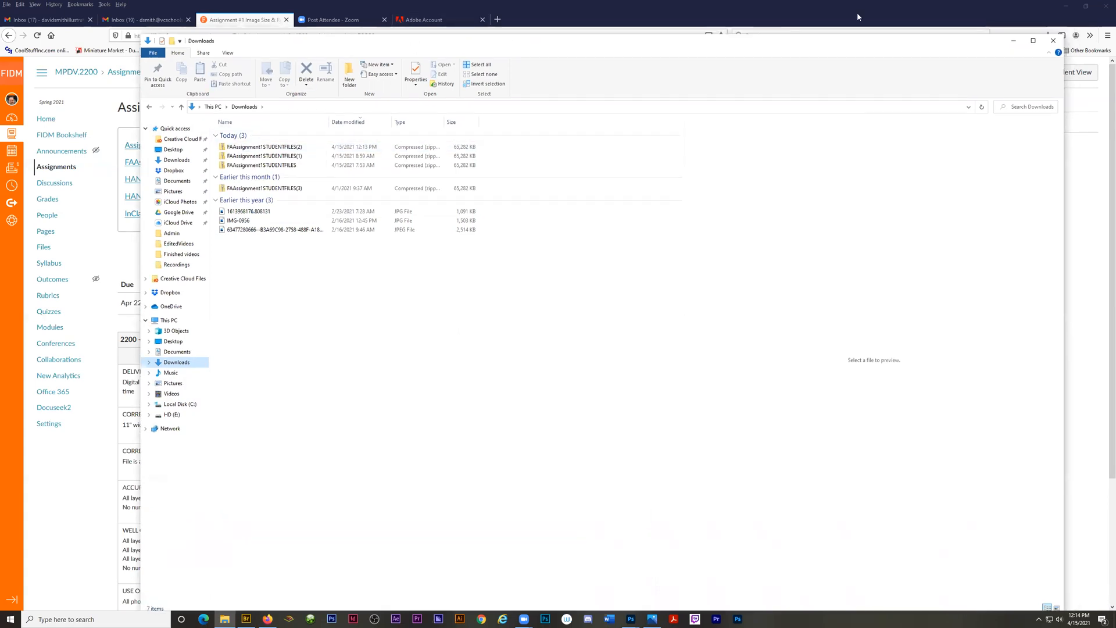
pyautogui.click(1052, 41)
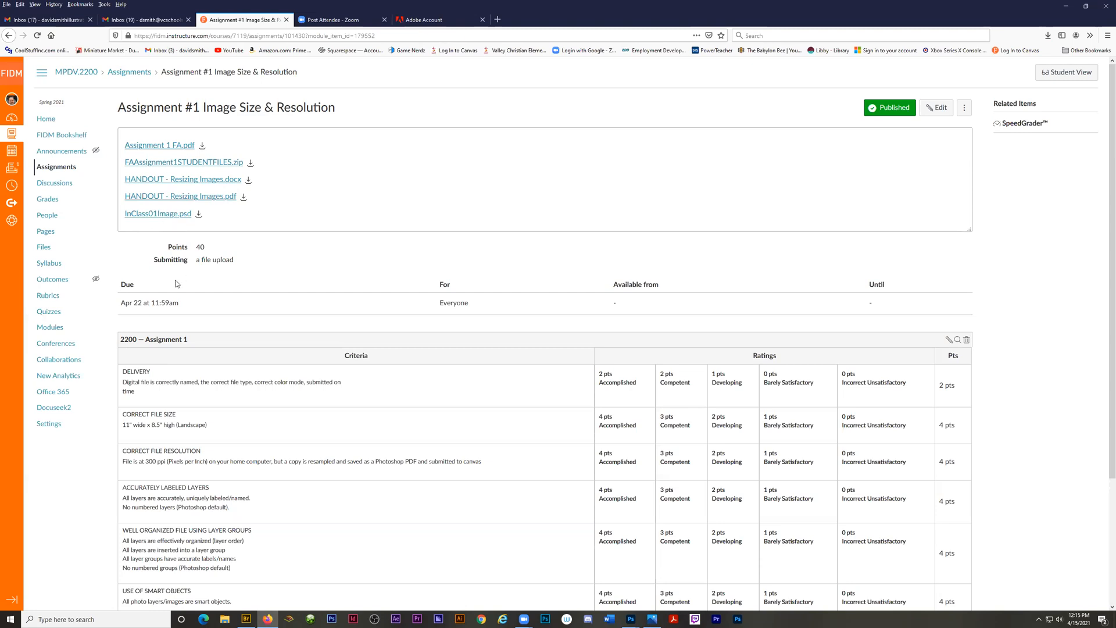
pyautogui.scroll(-2, 197, 375)
pyautogui.scroll(-2, 197, 375)
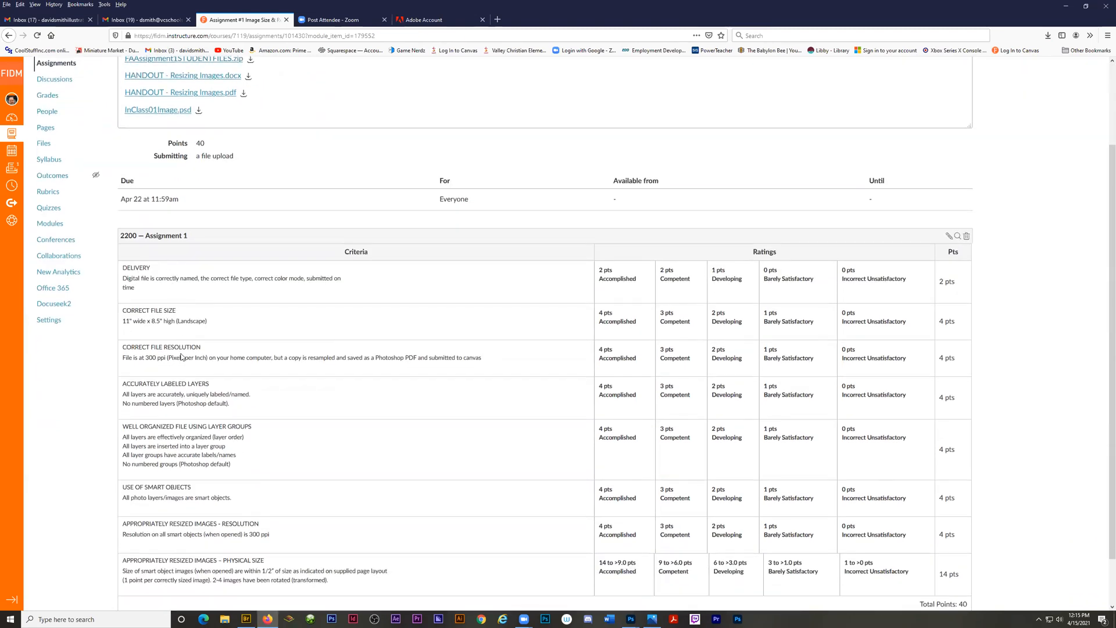
pyautogui.scroll(-2, 201, 448)
pyautogui.scroll(5, 201, 448)
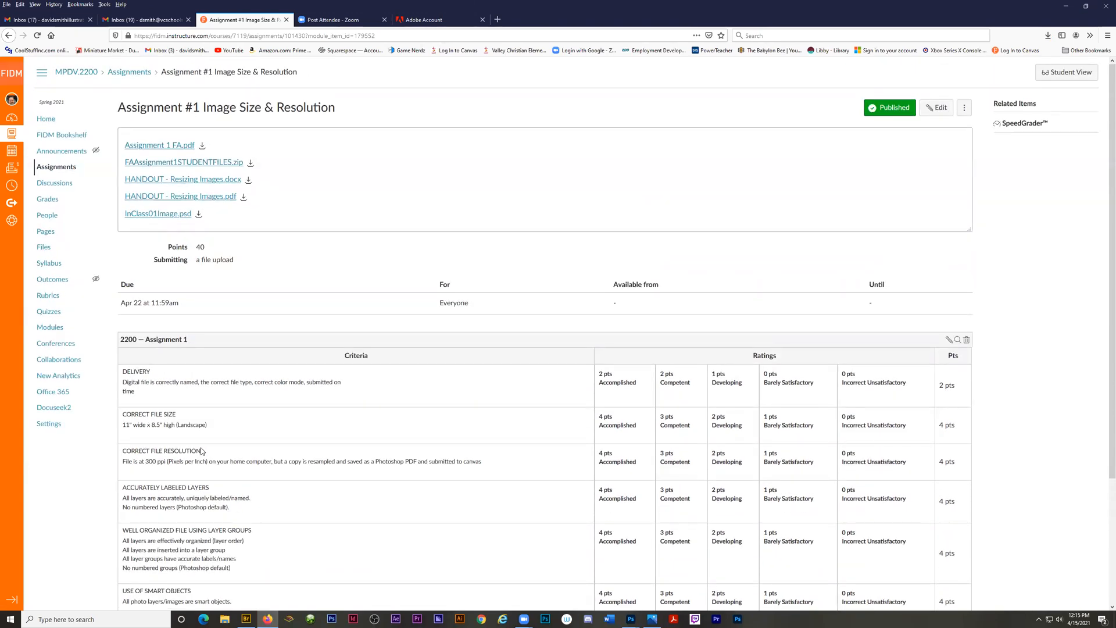
# Switch to Adobe Bridge and preview the supplied images, including Consumer Image.jpg, Denim Fabric.jpg and Fence.jpg.
pyautogui.click(247, 618)
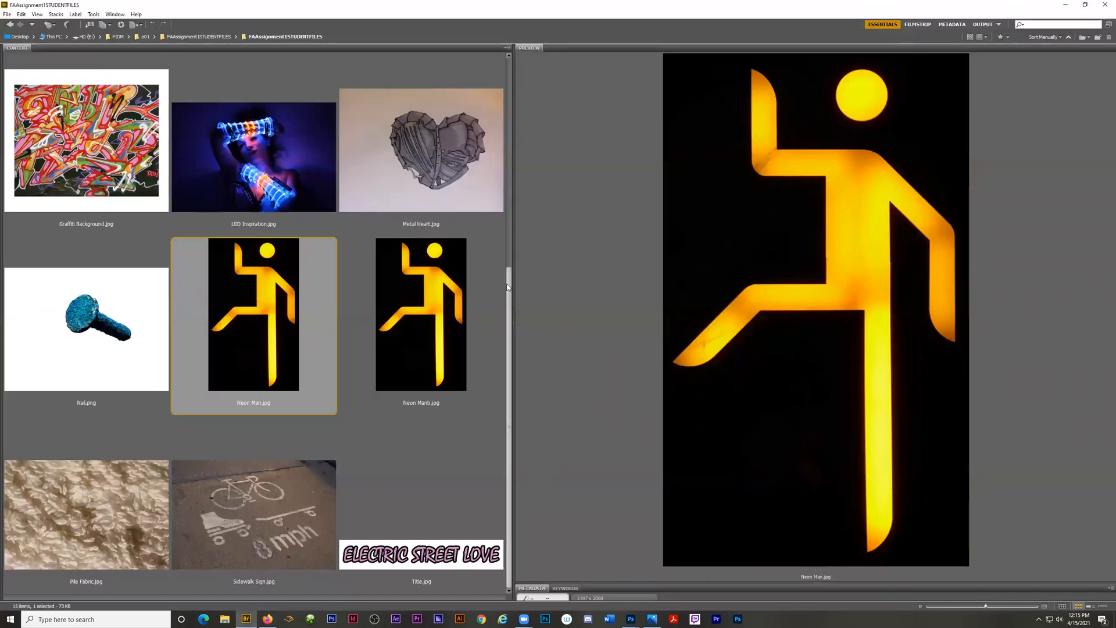
pyautogui.moveTo(511, 310); pyautogui.dragTo(517, 30)
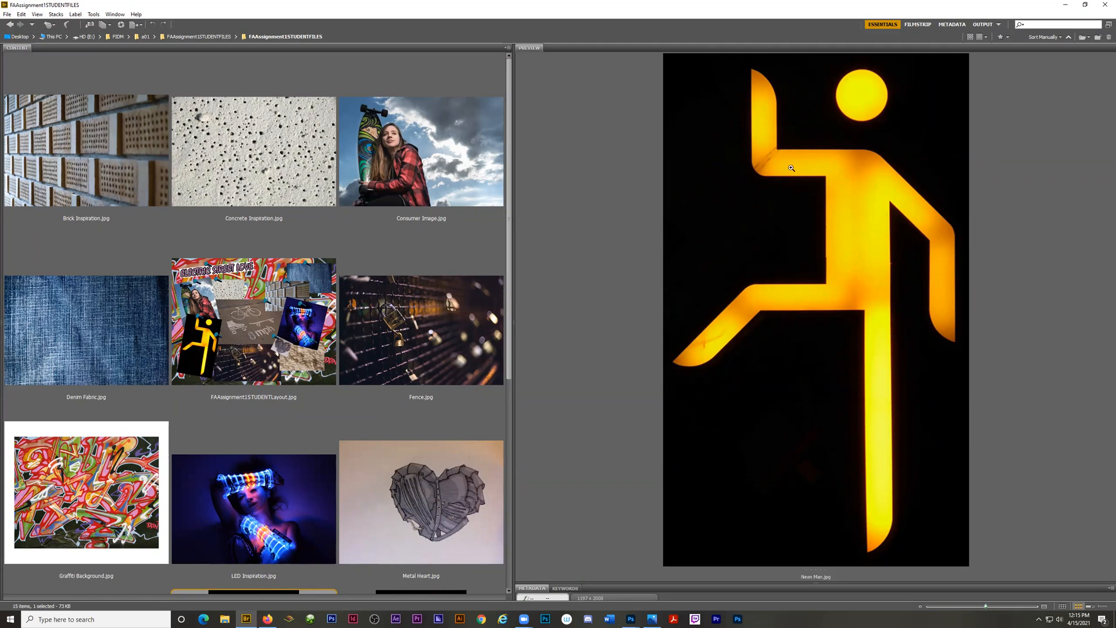
pyautogui.click(403, 173)
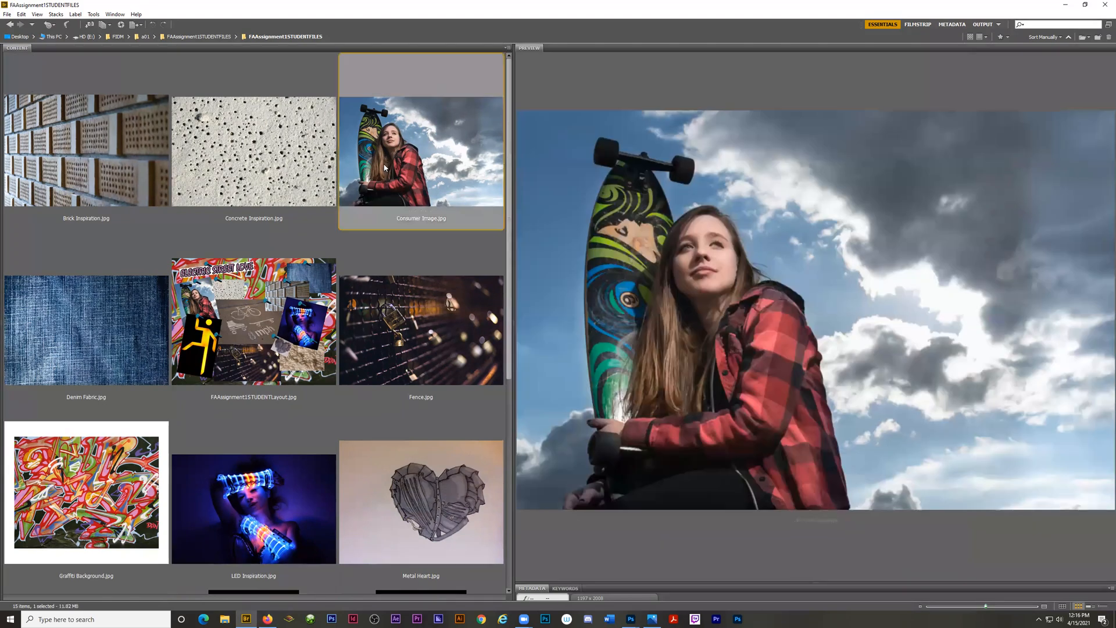
pyautogui.press('Left')
pyautogui.press('Down')
pyautogui.click(95, 314)
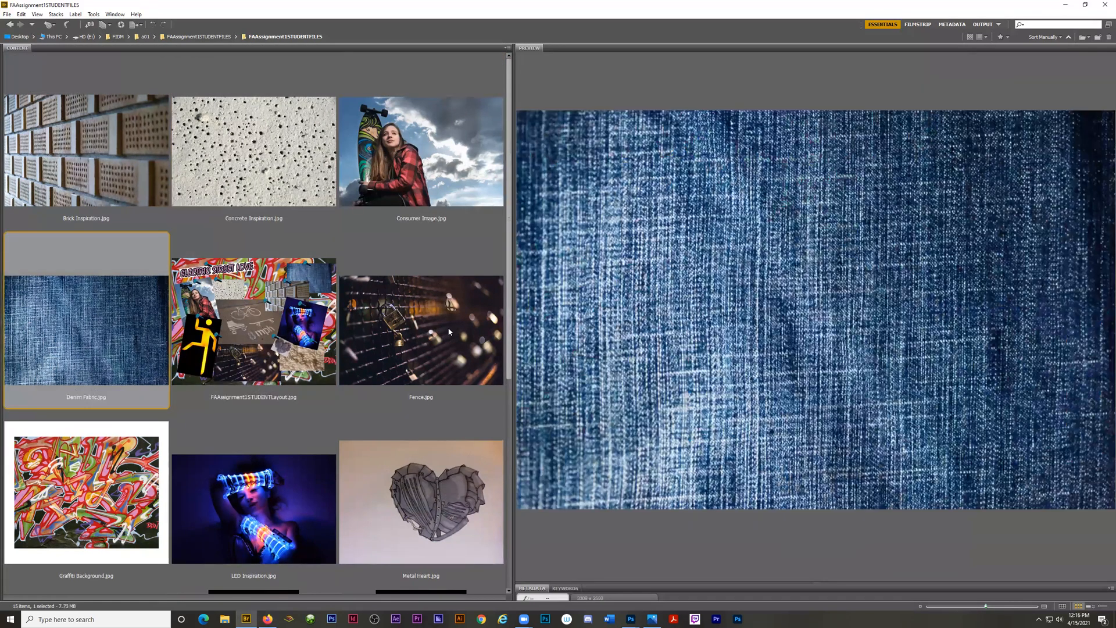
pyautogui.click(446, 332)
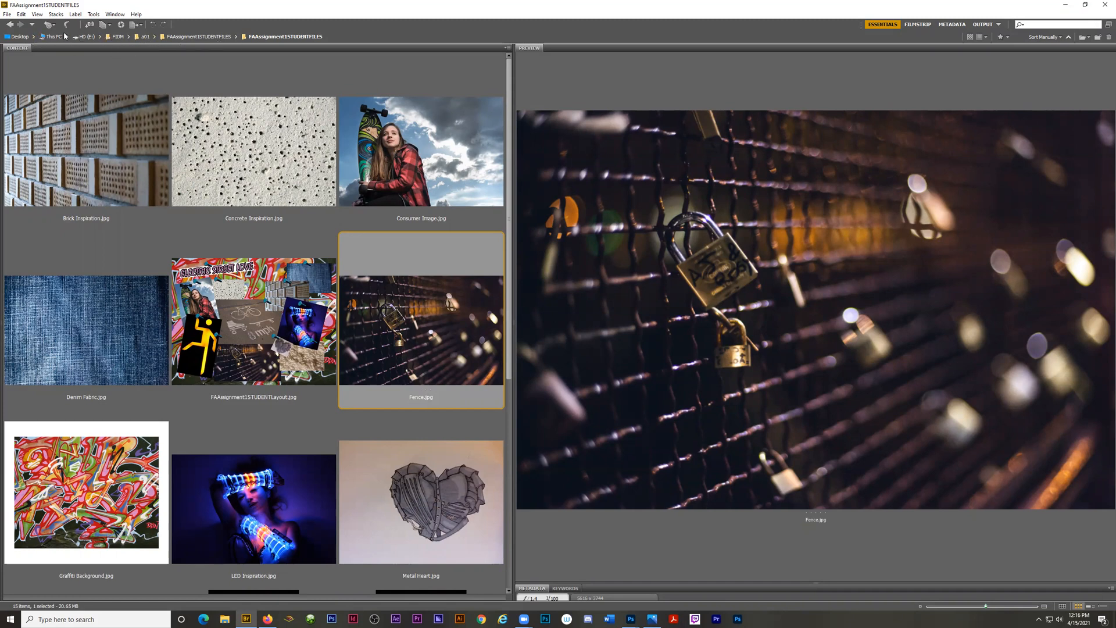
# Go up to the a01 folder and return to the inner FAAssignment1STUDENTFILES folder.
pyautogui.click(215, 38)
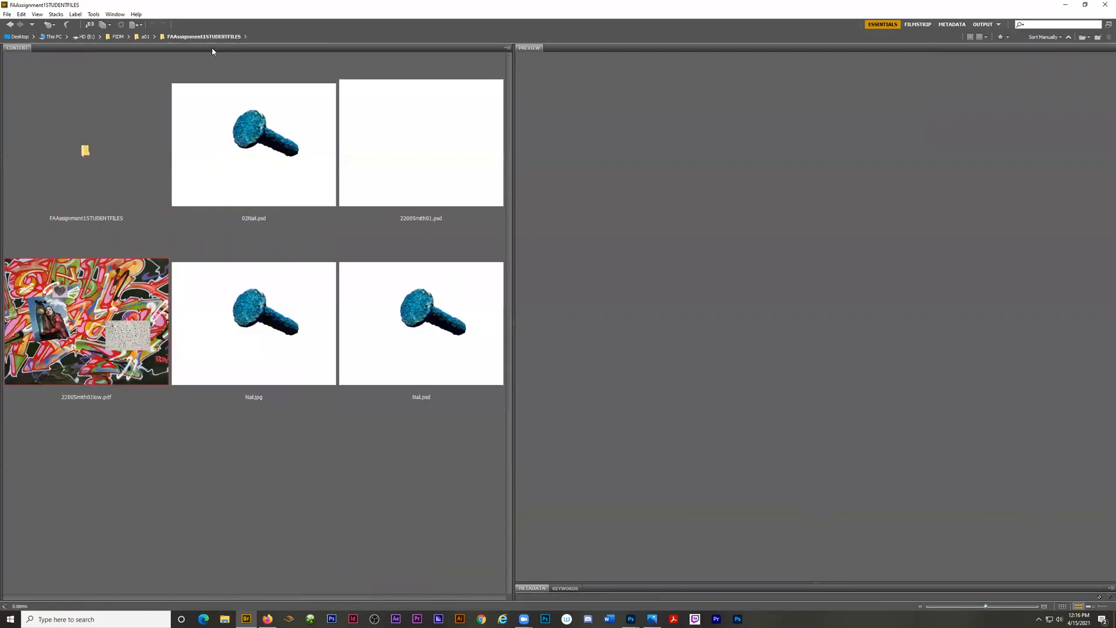
pyautogui.click(146, 37)
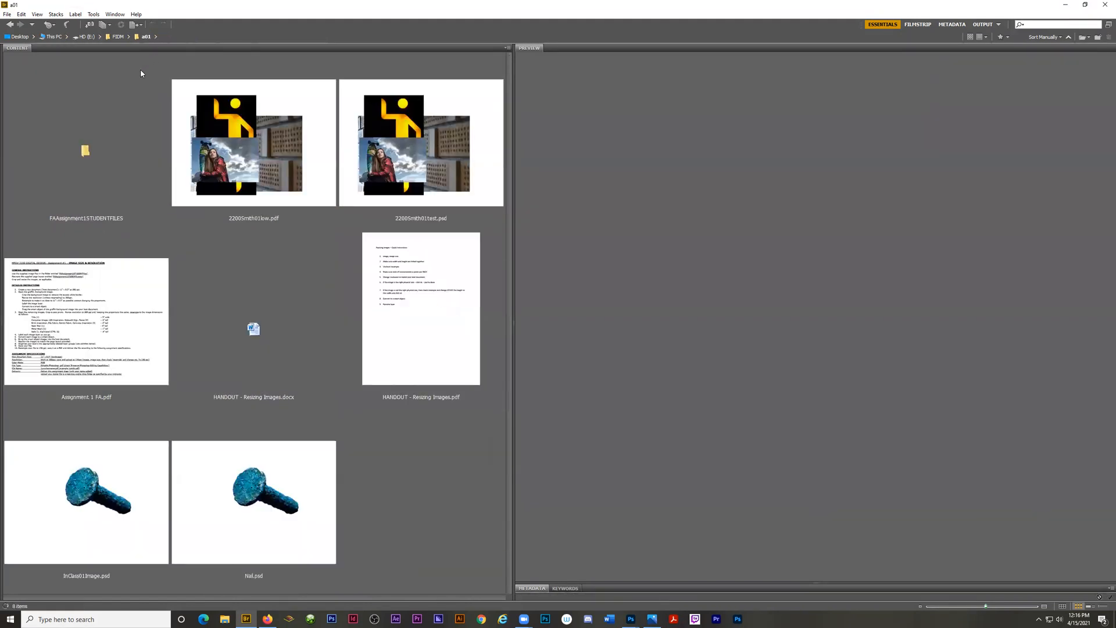
pyautogui.doubleClick(85, 151)
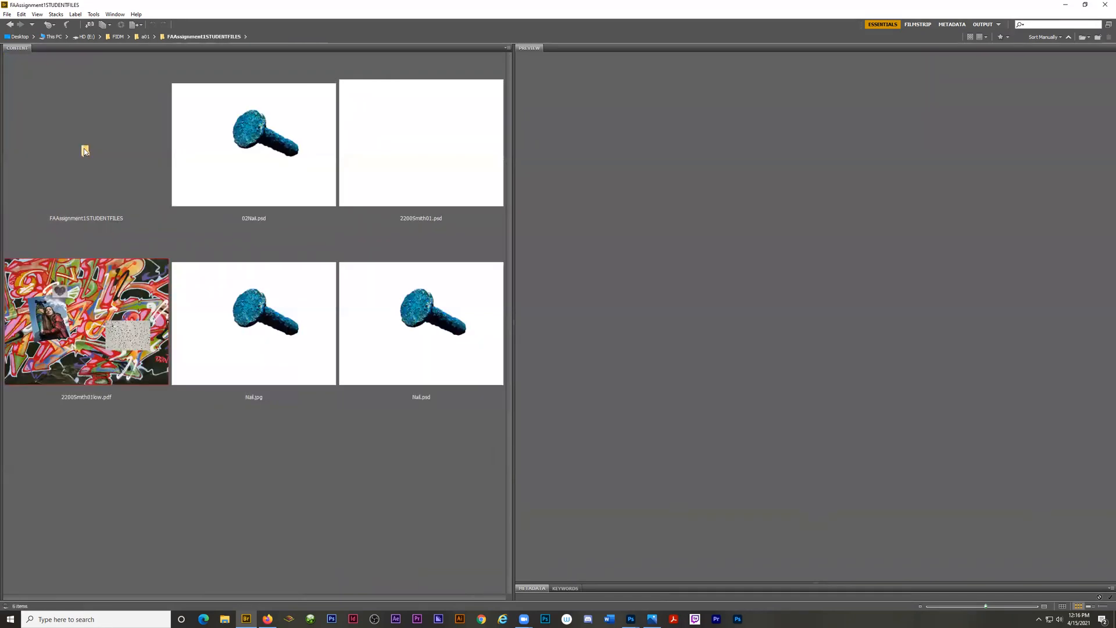
pyautogui.doubleClick(85, 152)
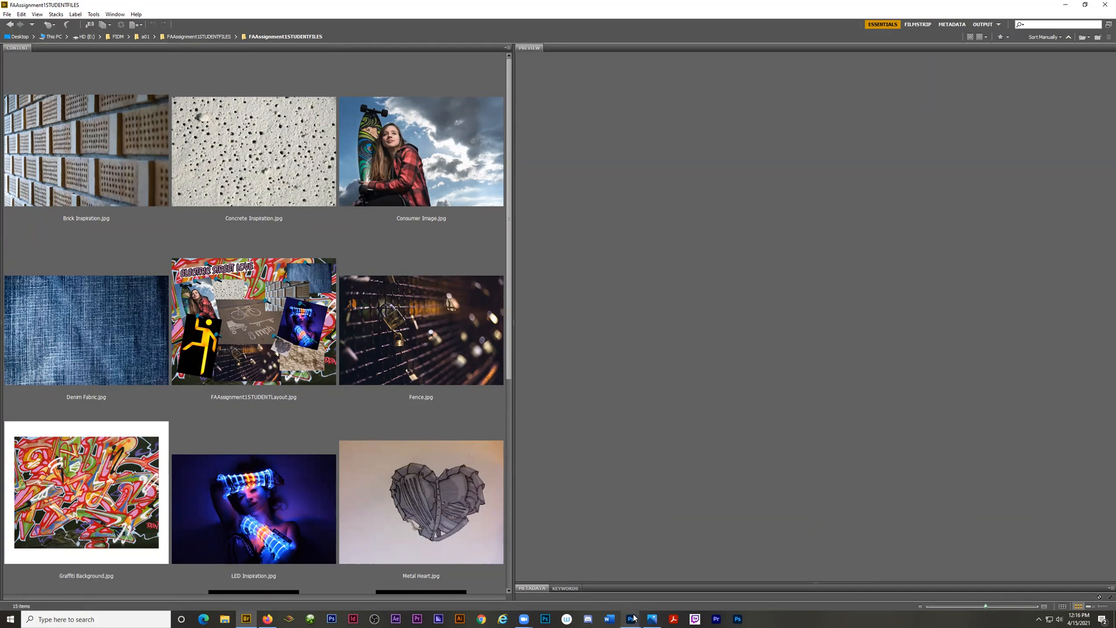
pyautogui.click(633, 618)
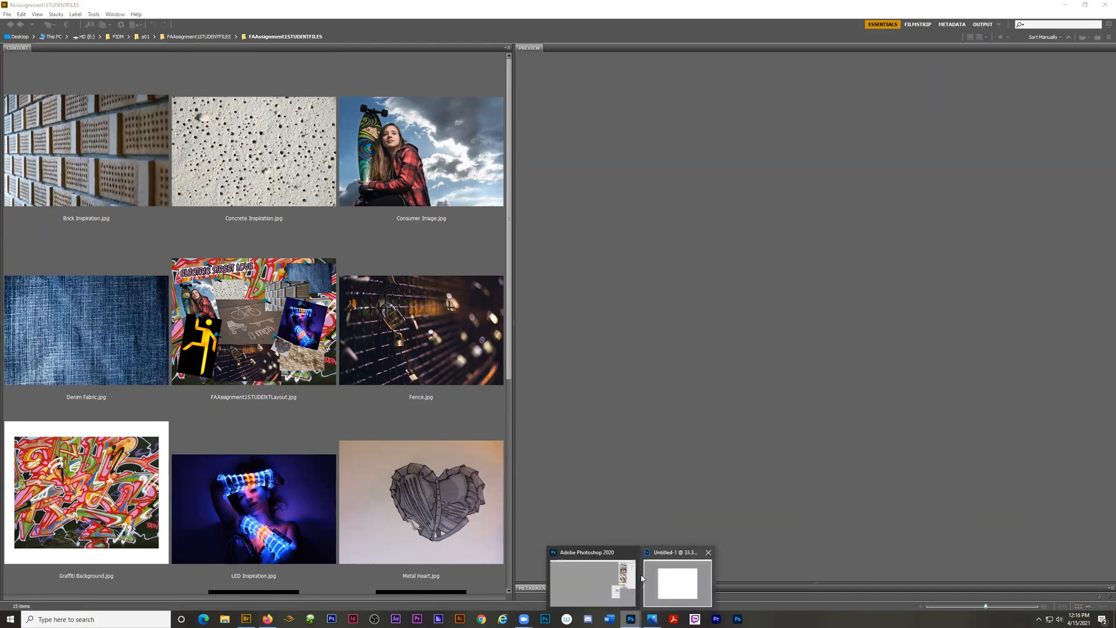
pyautogui.click(603, 586)
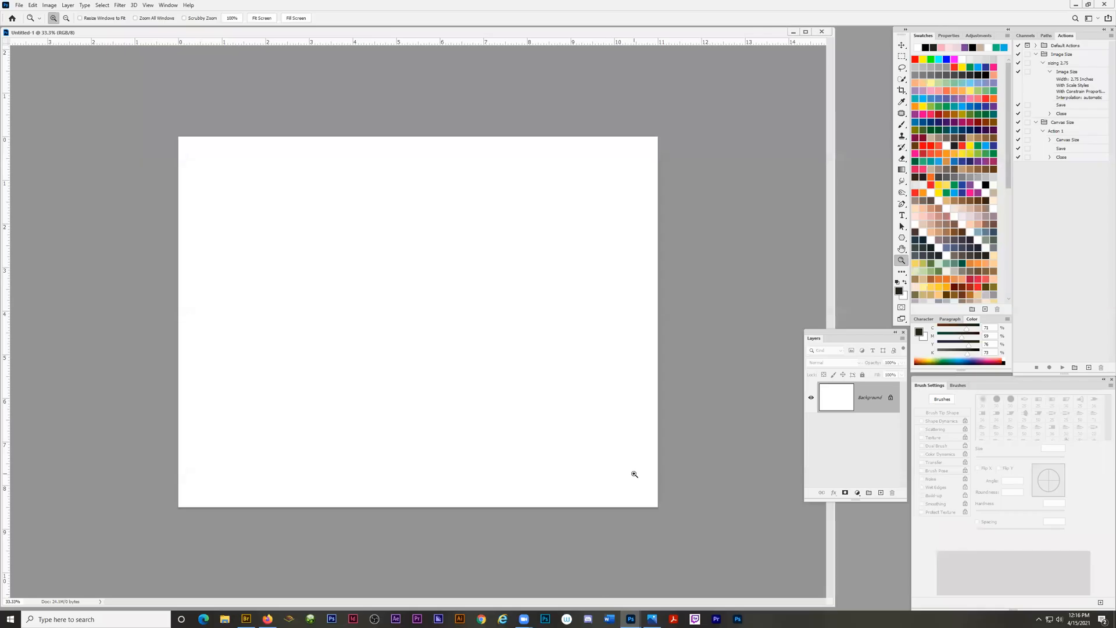
pyautogui.click(246, 618)
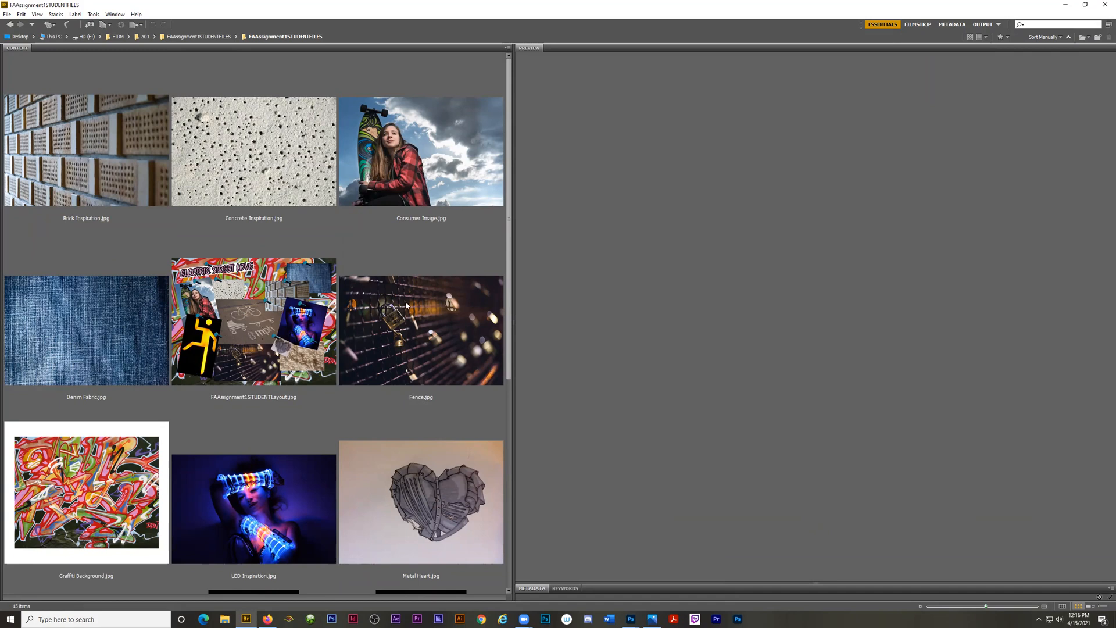
# Preview the page layout FAAssignment1STUDENTLayout.jpg and switch to the blank Untitled-1 document in Photoshop.
pyautogui.moveTo(509, 196); pyautogui.dragTo(510, 169)
pyautogui.click(232, 347)
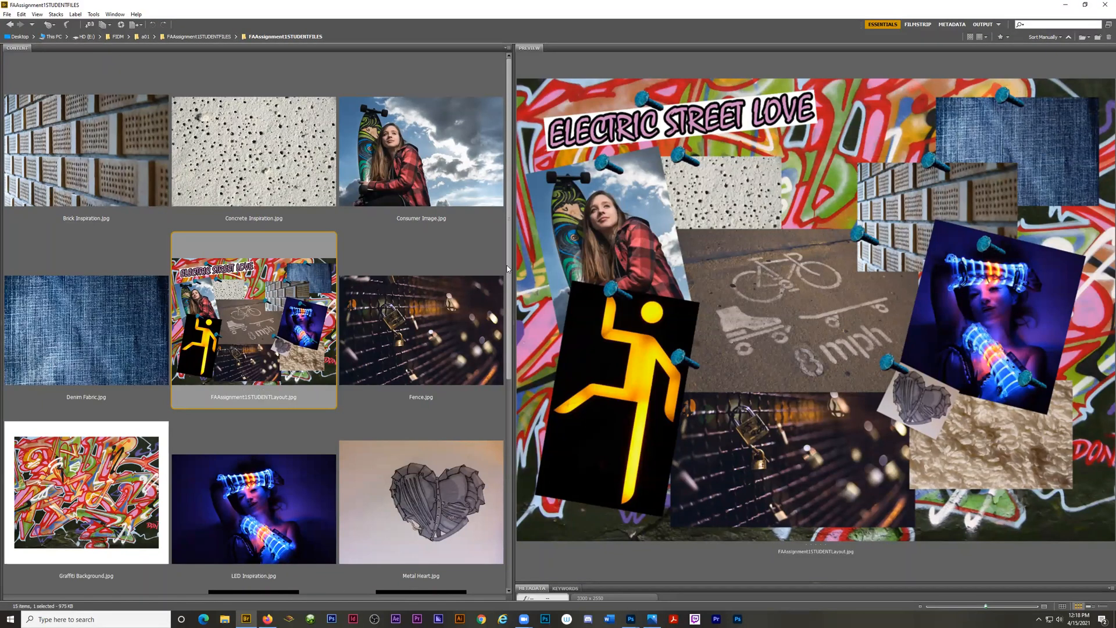
pyautogui.moveTo(509, 264); pyautogui.dragTo(516, 222)
pyautogui.moveTo(632, 618)
pyautogui.click(674, 584)
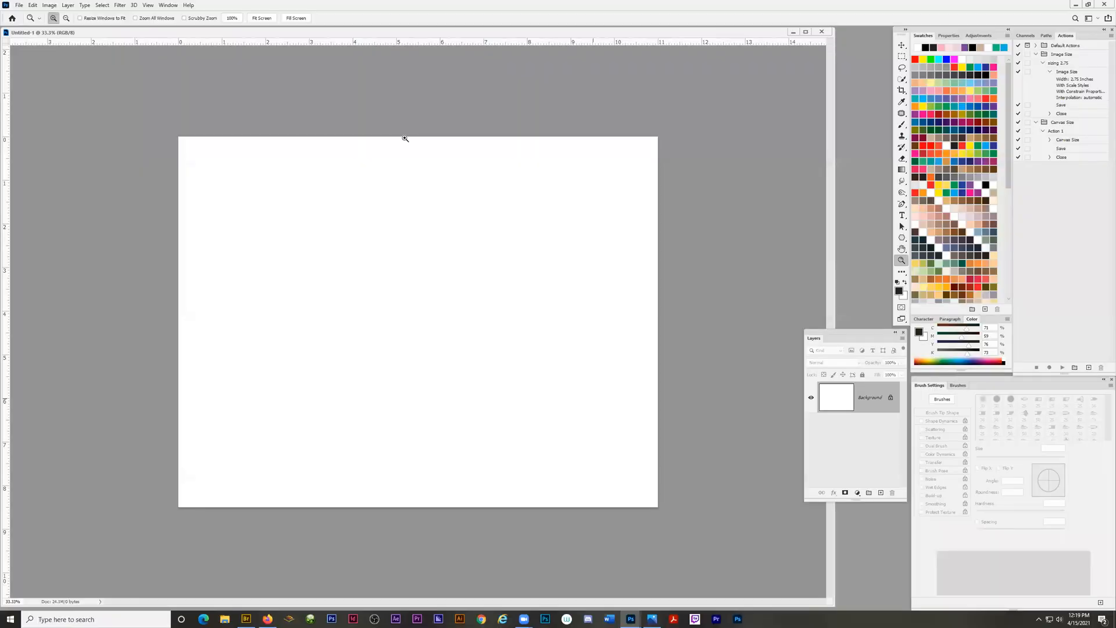
# Close the blank document and create a landscape Letter document, 11 × 8.5 inches at 300 pixels/inch, in a floating window.
pyautogui.click(822, 31)
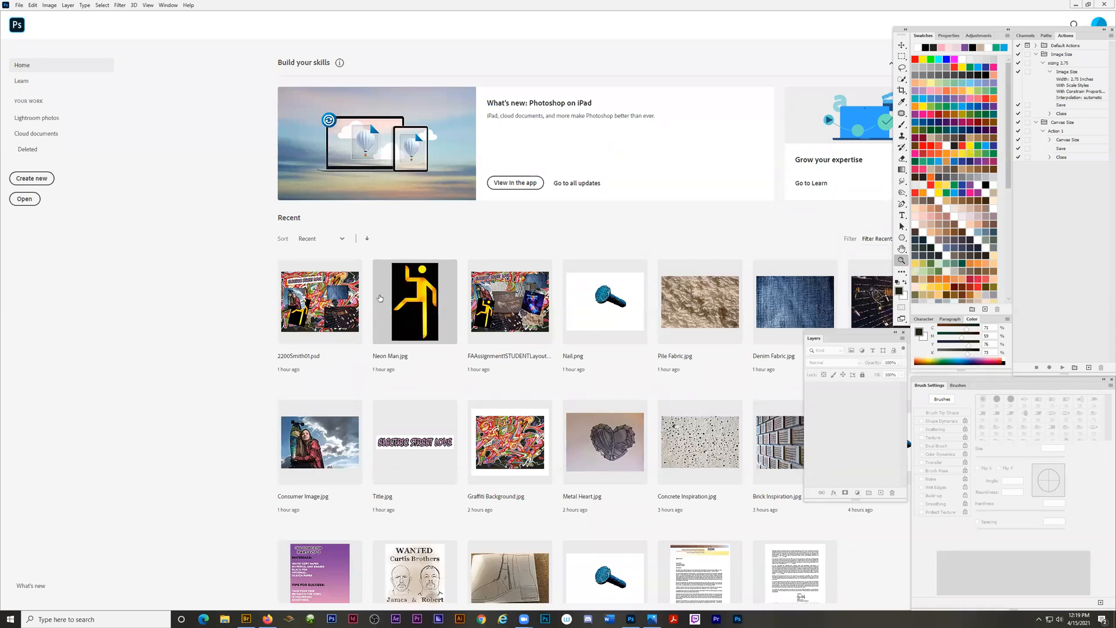
pyautogui.click(25, 180)
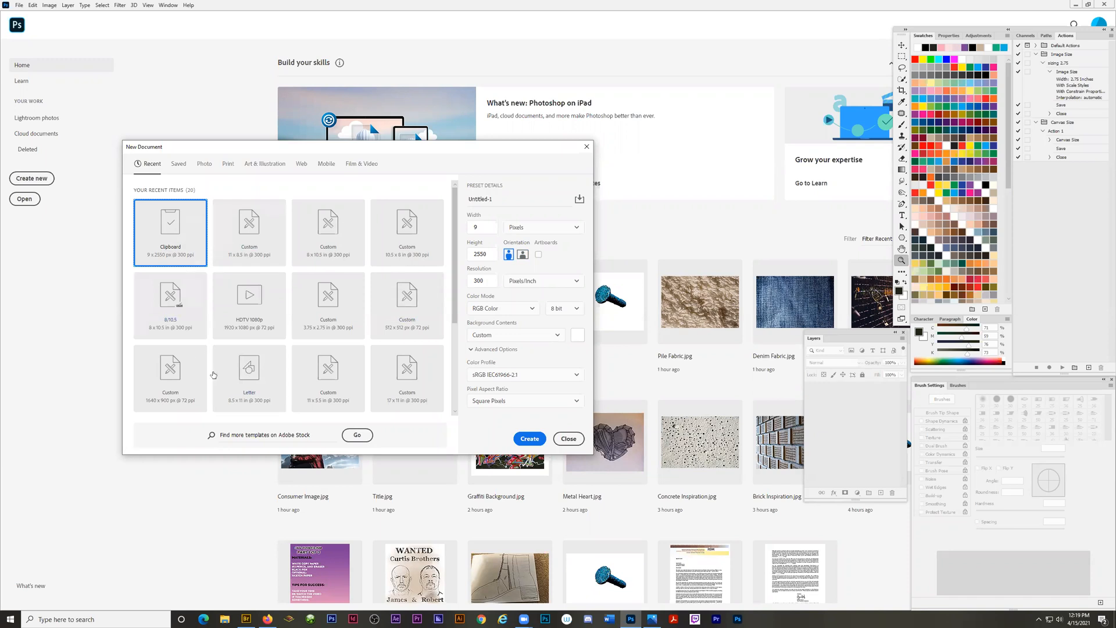
pyautogui.click(246, 370)
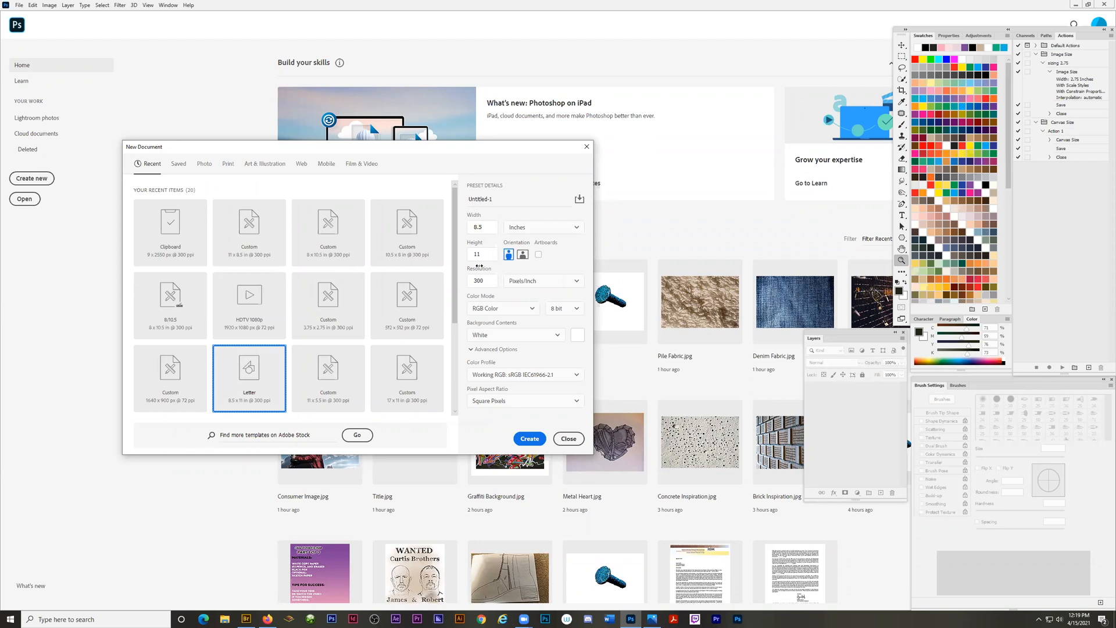
pyautogui.click(522, 255)
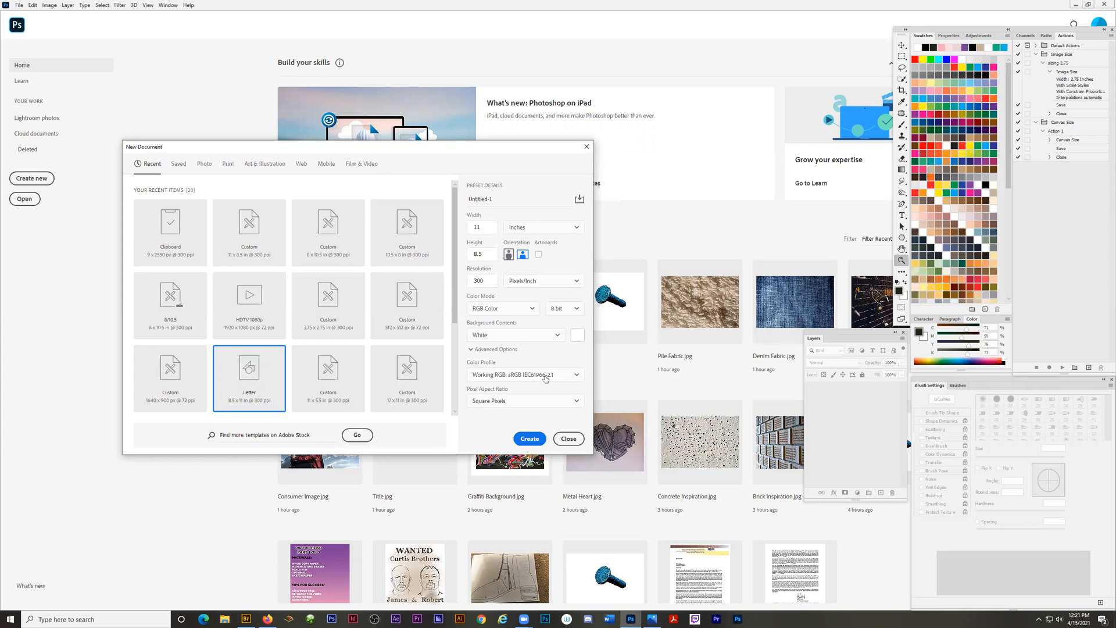
pyautogui.click(528, 440)
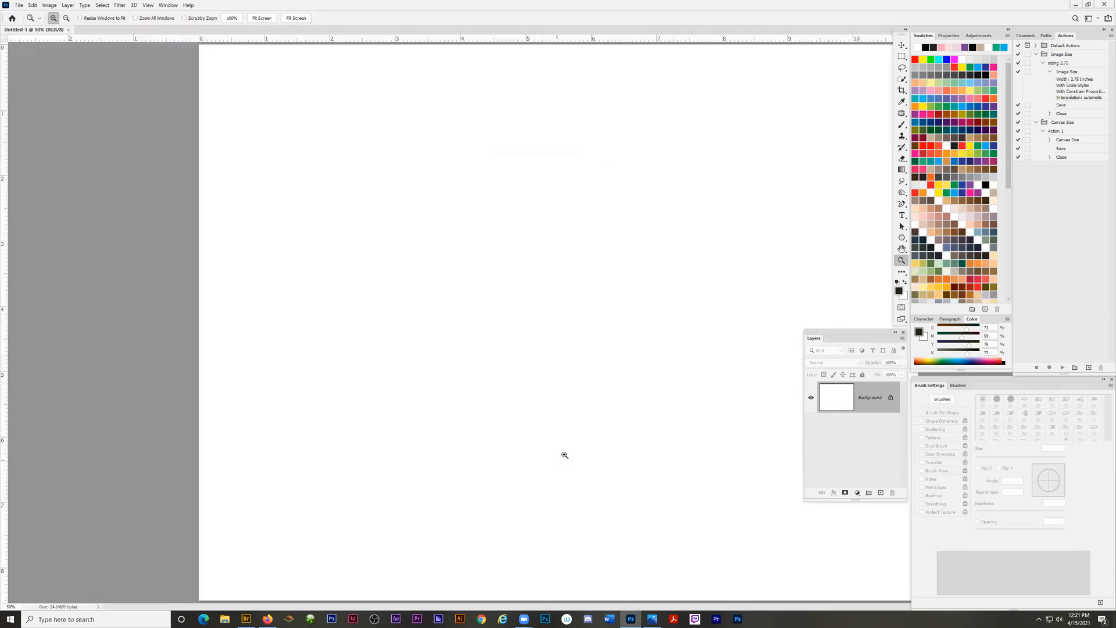
pyautogui.moveTo(13, 31); pyautogui.dragTo(126, 33)
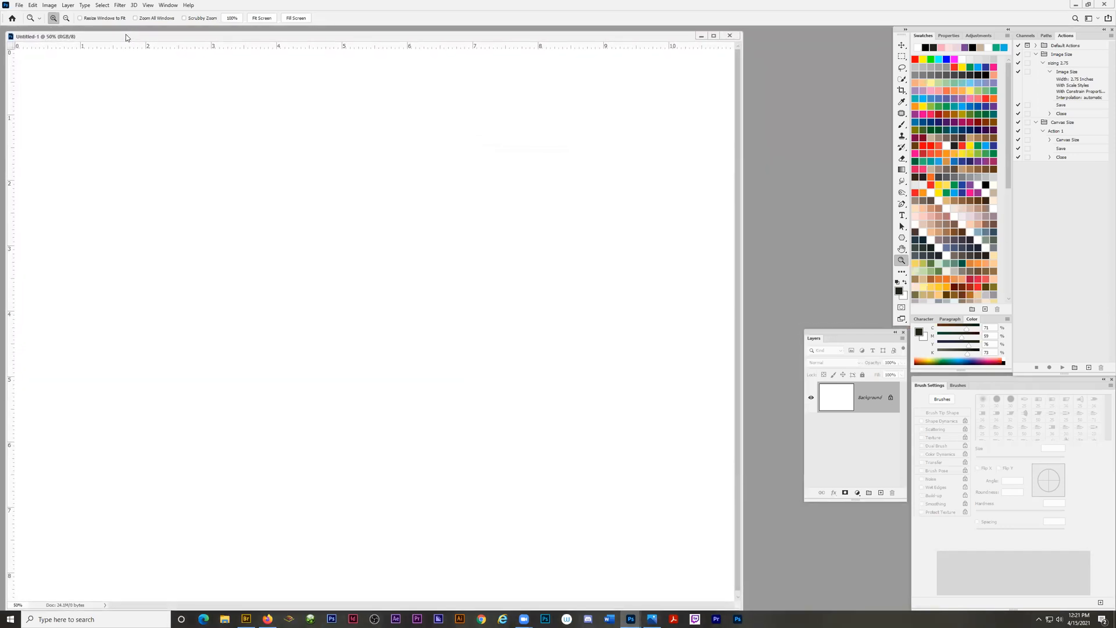
pyautogui.keyDown('alt'); pyautogui.click(421, 286); pyautogui.keyUp('alt')
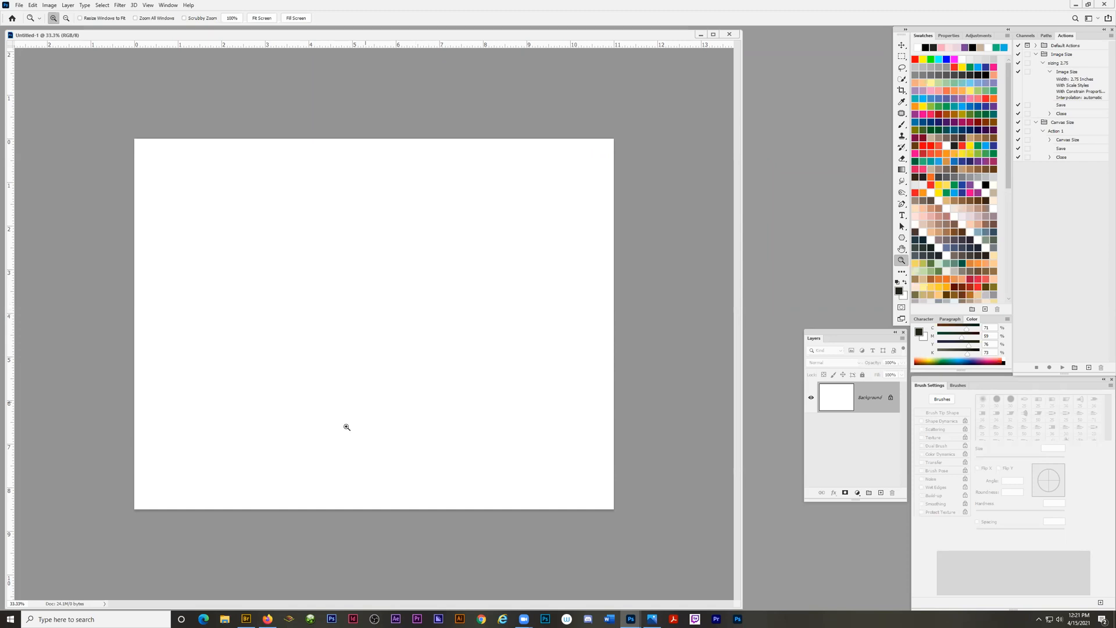
# Switch to Adobe Bridge and open Brick Inspiration.jpg, Concrete Inspiration.jpg and Consumer Image.jpg together in Photoshop.
pyautogui.click(246, 618)
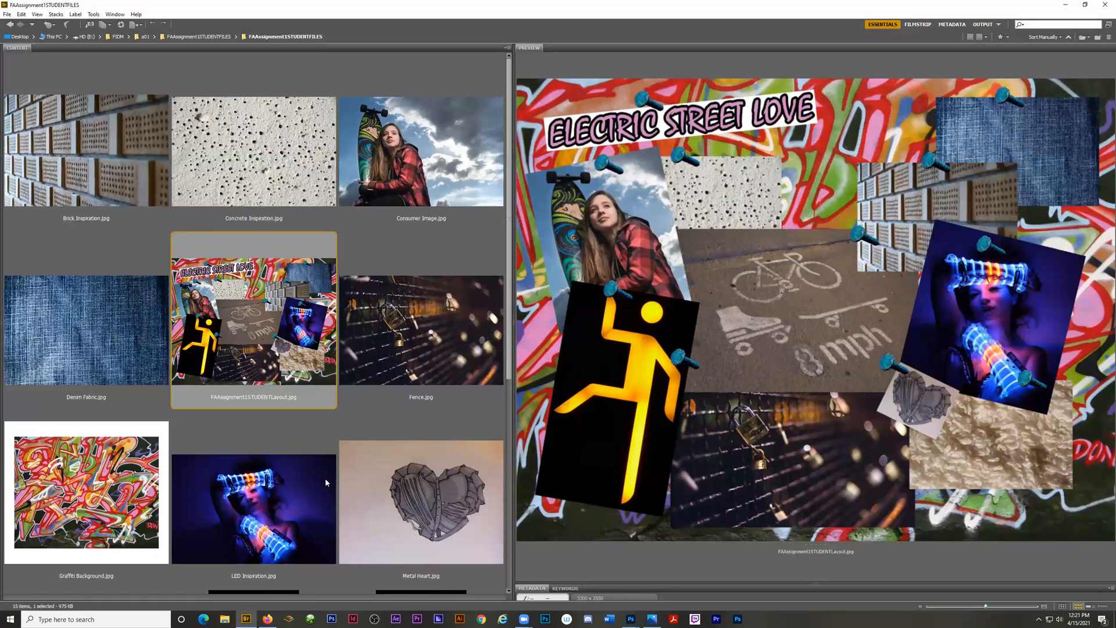
pyautogui.click(87, 168)
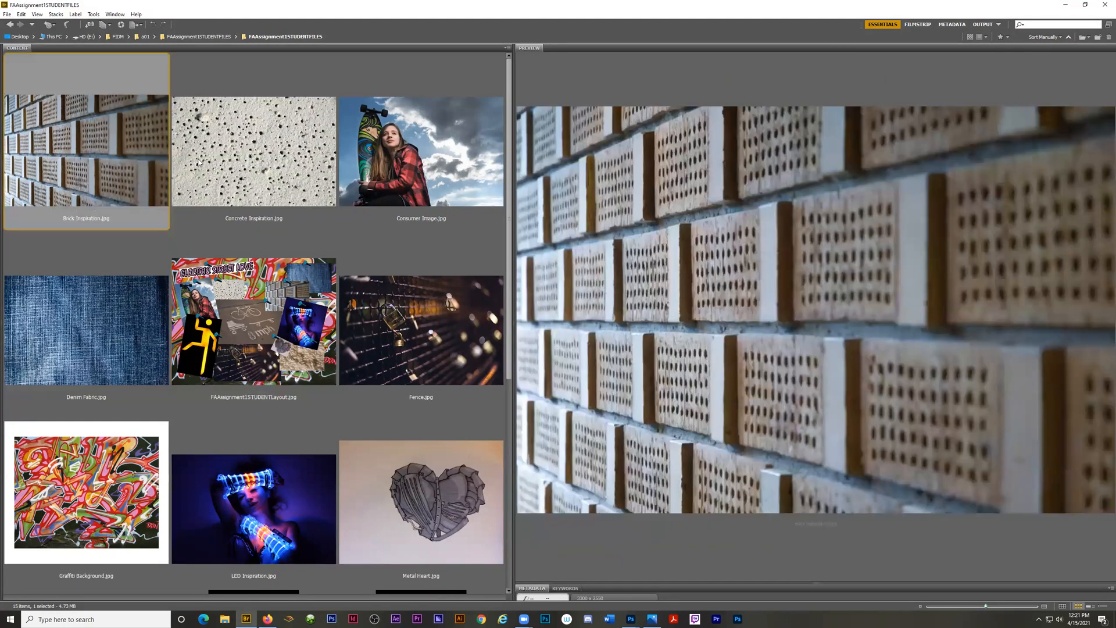
pyautogui.keyDown('ctrl'); pyautogui.click(201, 163); pyautogui.keyUp('ctrl')
pyautogui.keyDown('ctrl'); pyautogui.click(427, 161); pyautogui.keyUp('ctrl')
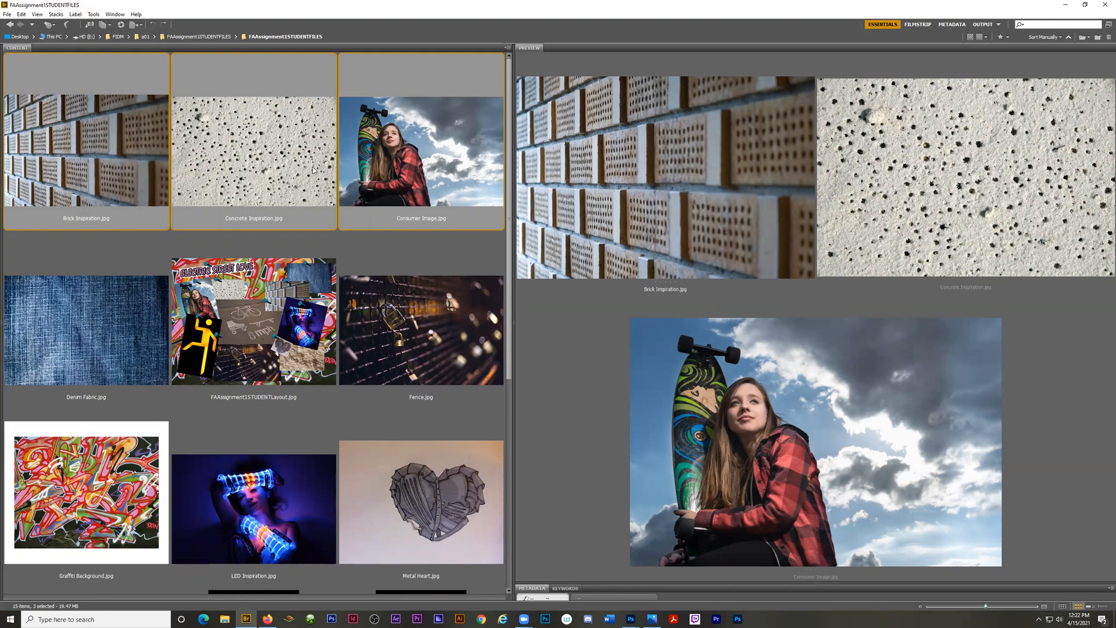
pyautogui.doubleClick(399, 149)
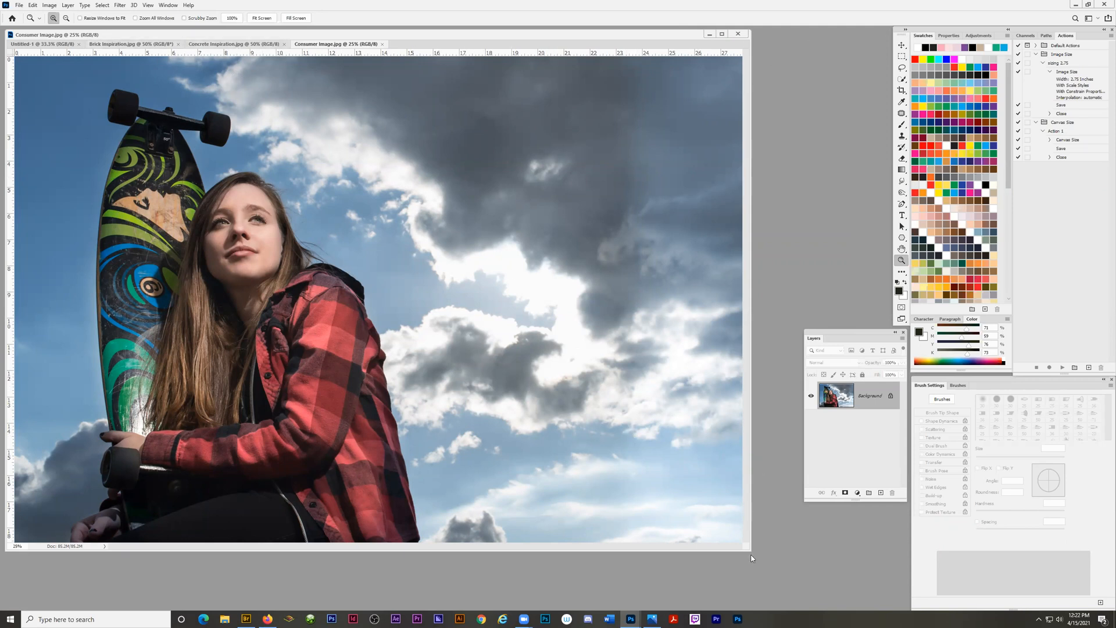
# Enlarge the document window and look through the blank page and the brick, concrete and consumer images.
pyautogui.moveTo(750, 550); pyautogui.dragTo(857, 606)
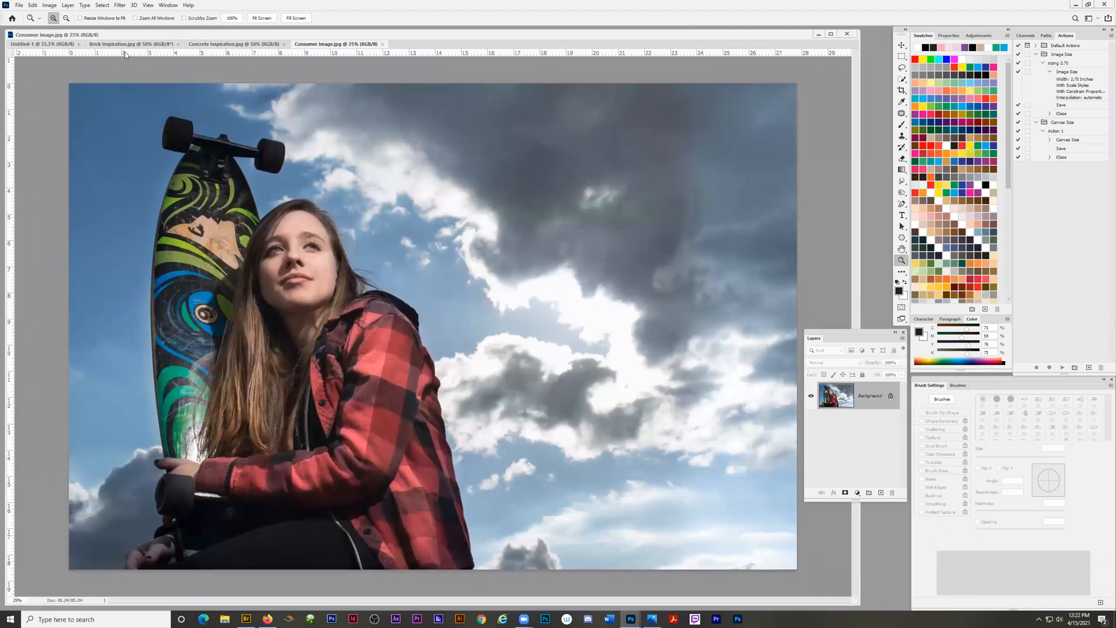
pyautogui.click(129, 45)
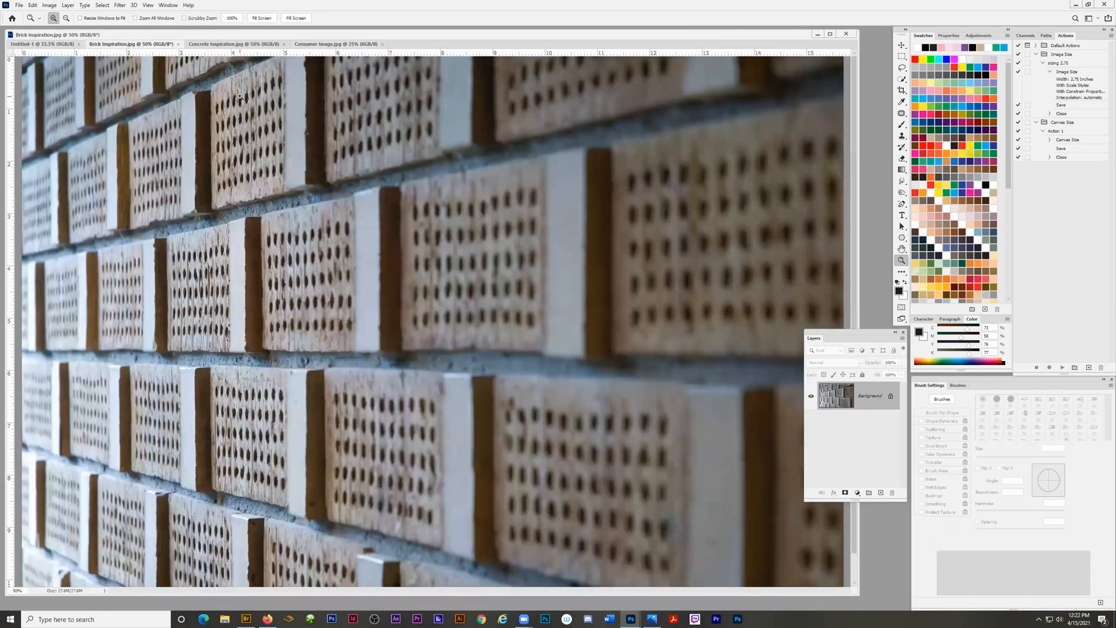
pyautogui.click(21, 45)
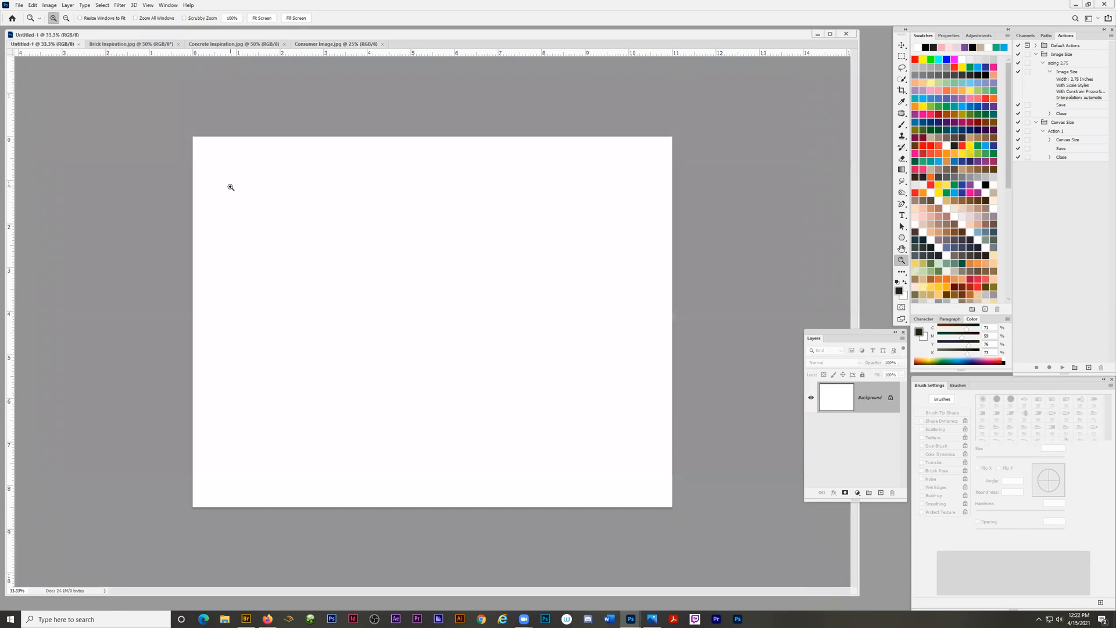
pyautogui.click(109, 45)
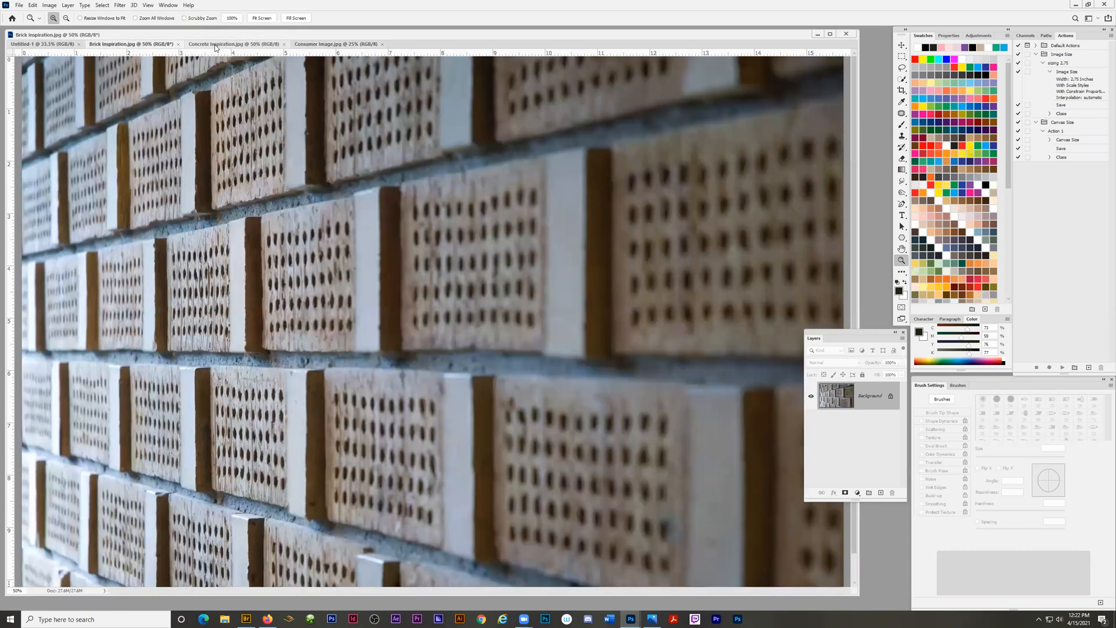
pyautogui.click(237, 45)
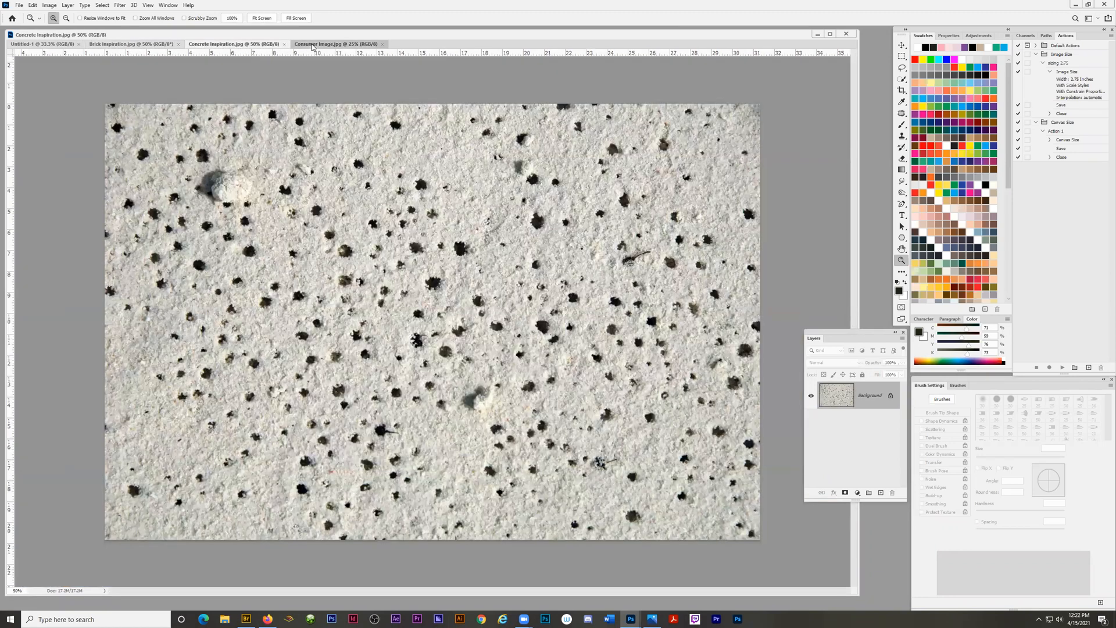
pyautogui.click(312, 46)
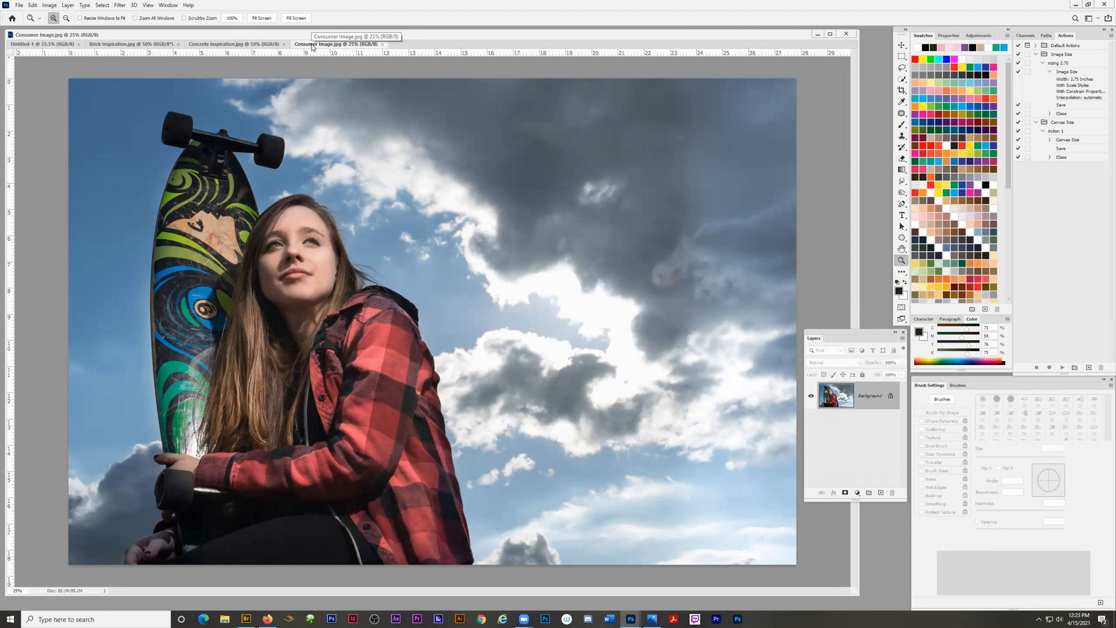
# Open the Image Size settings for Brick Inspiration.jpg and set the resolution unit to Pixels/Inch.
pyautogui.click(115, 45)
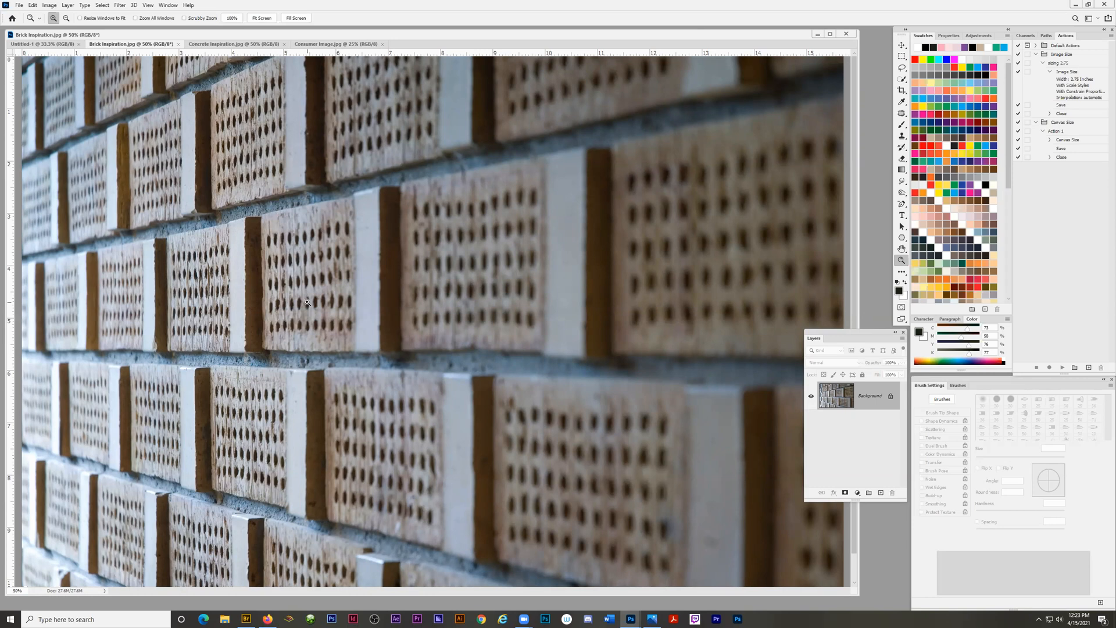
pyautogui.click(50, 5)
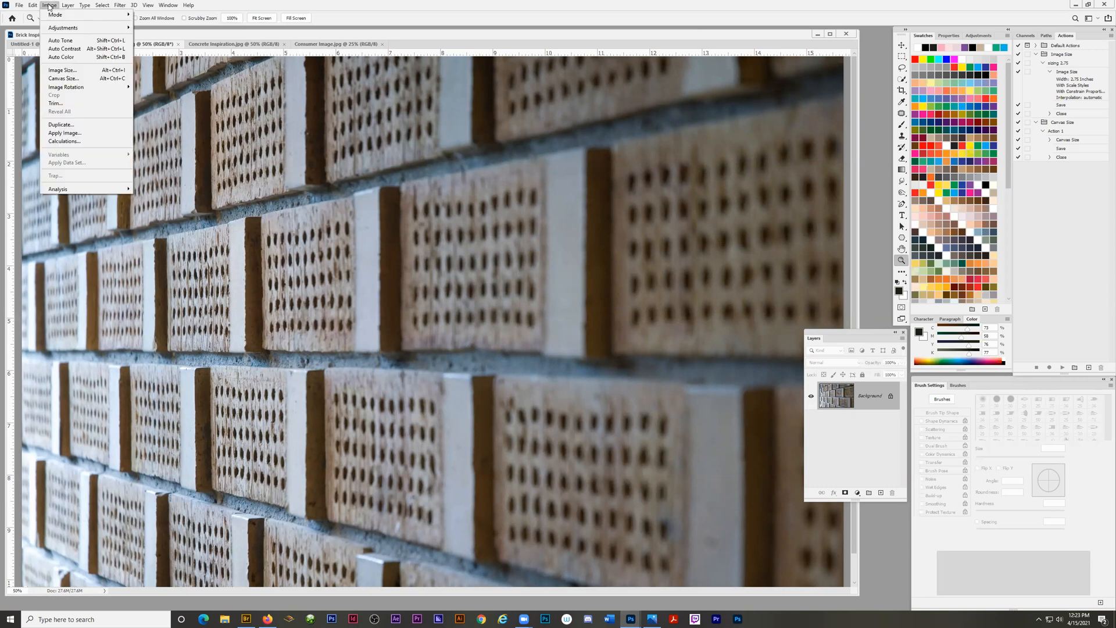
pyautogui.click(60, 73)
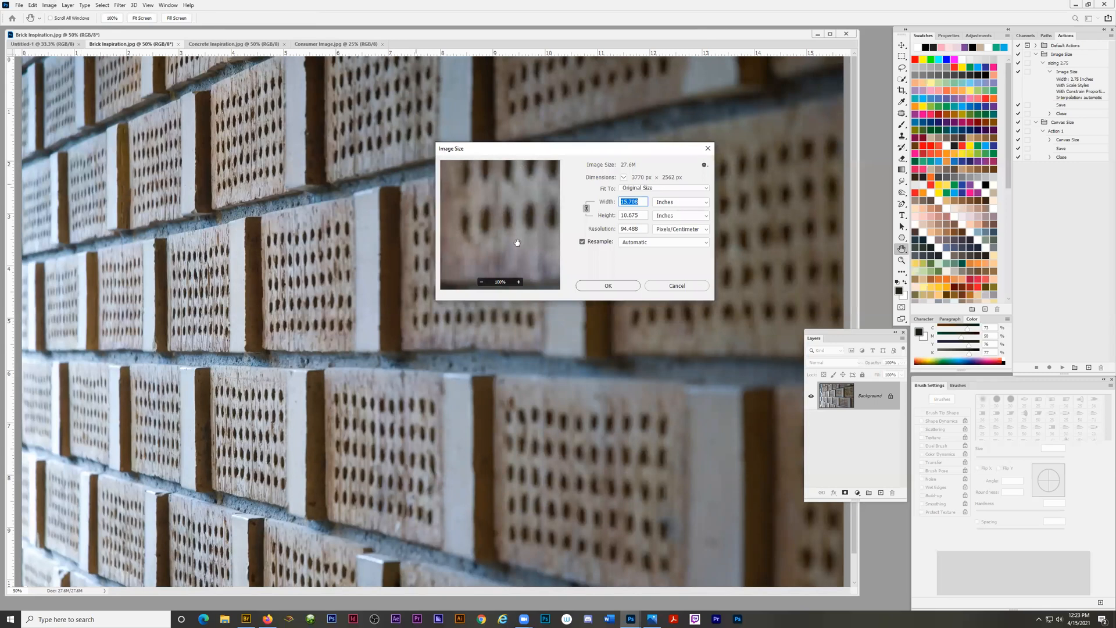
pyautogui.moveTo(568, 152); pyautogui.dragTo(450, 161)
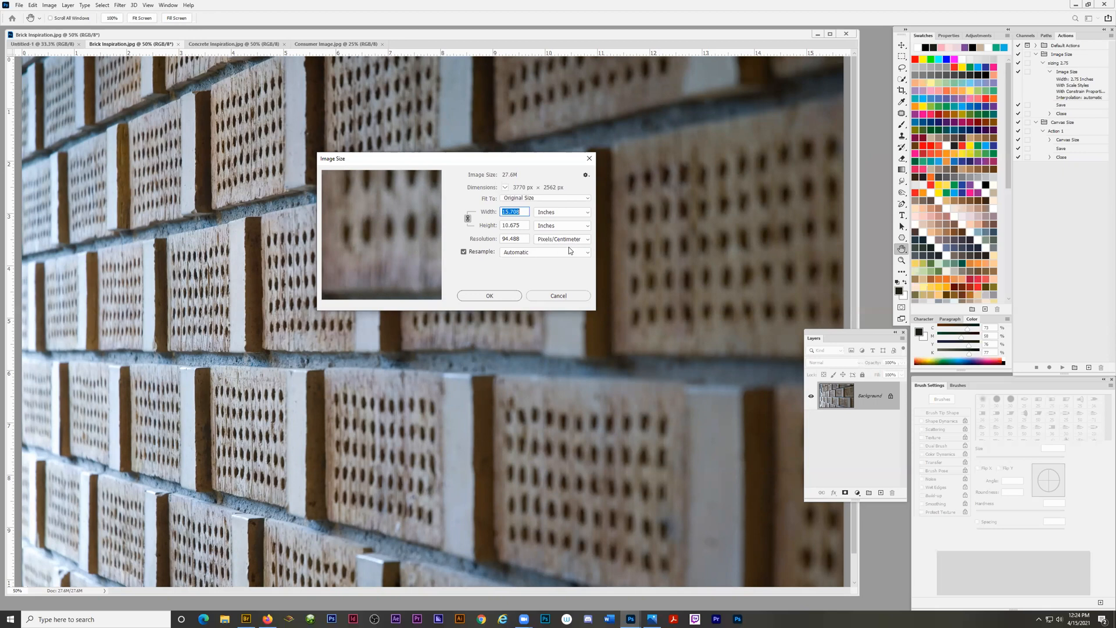
pyautogui.click(567, 243)
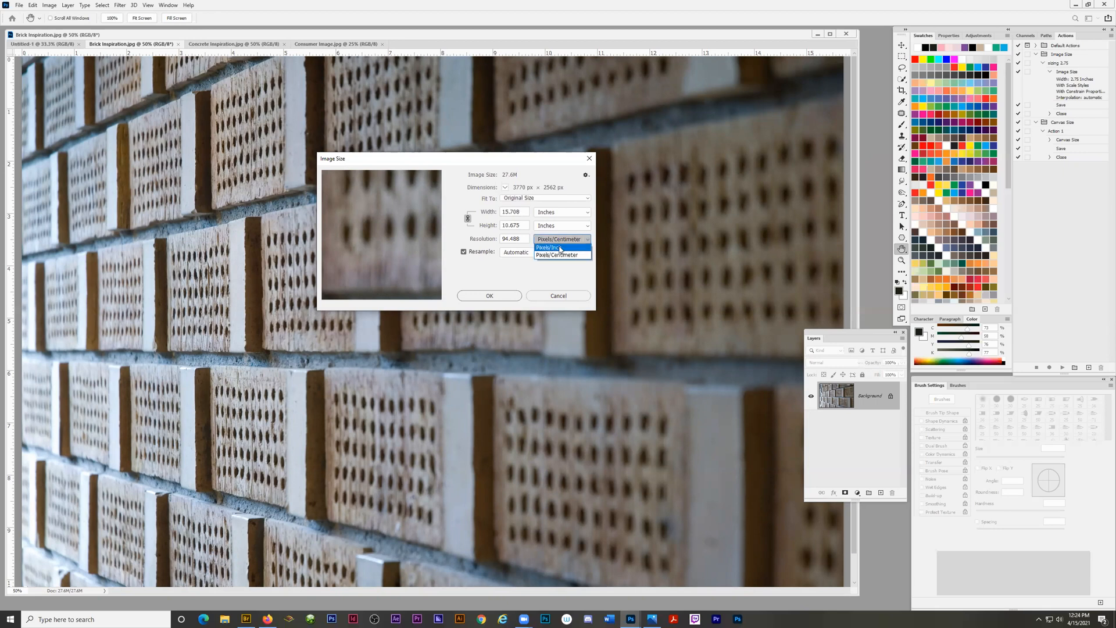
pyautogui.click(558, 248)
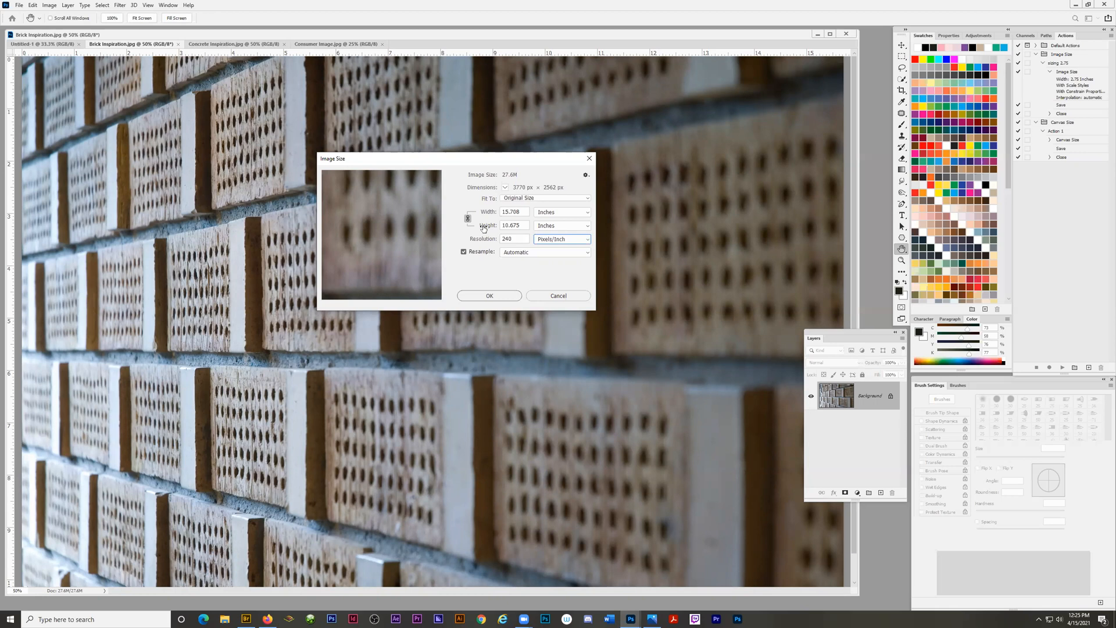
# Set the brick image's resolution to 300 pixels/inch with Resample off, and turn Resample back on.
pyautogui.click(463, 253)
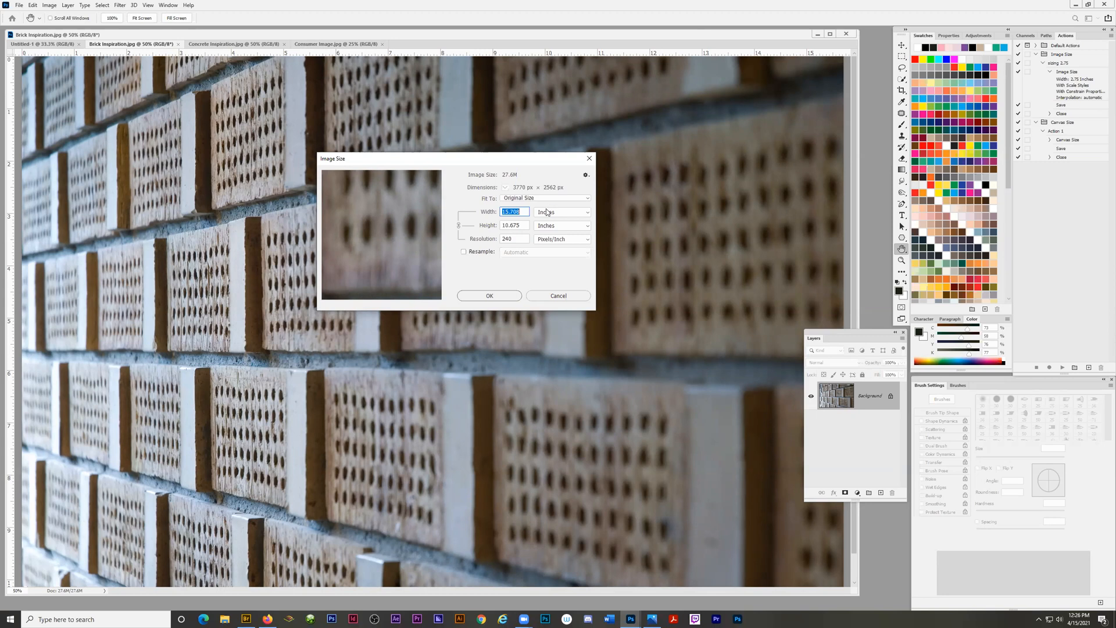
pyautogui.doubleClick(508, 239)
pyautogui.write('300')
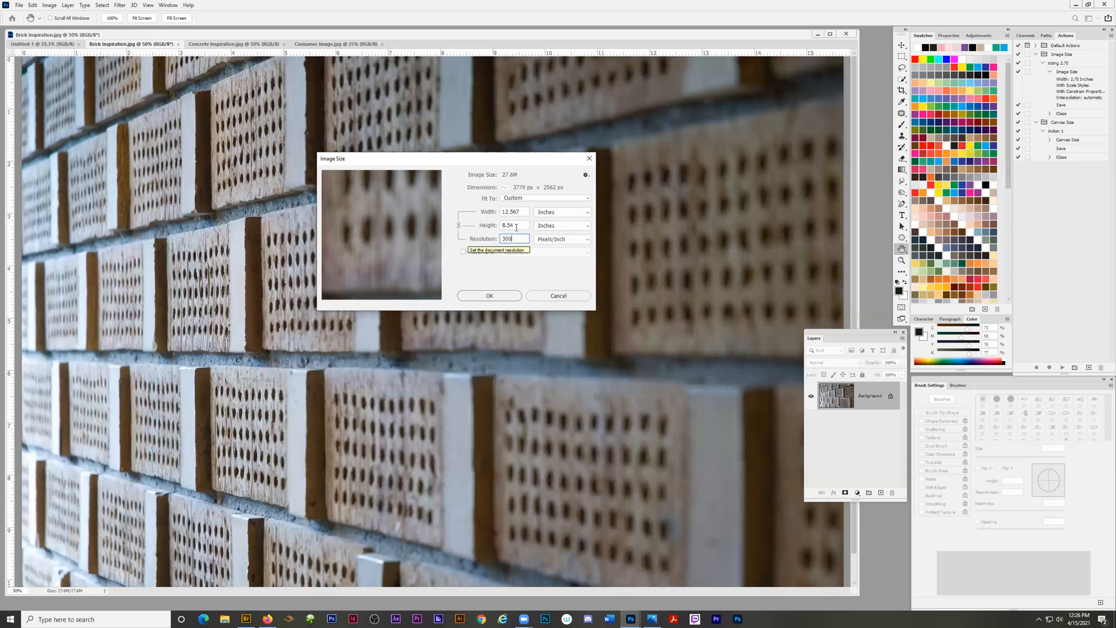
pyautogui.click(463, 252)
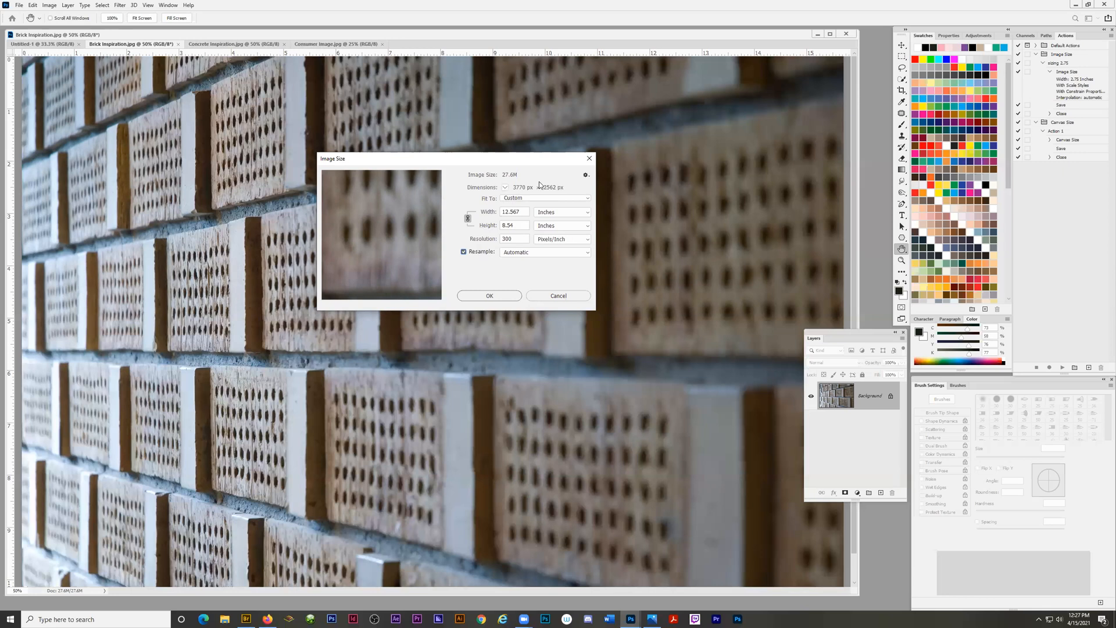
# Resize the brick image to a height of 2 inches with proportions linked and apply the new size.
pyautogui.doubleClick(515, 225)
pyautogui.write('2')
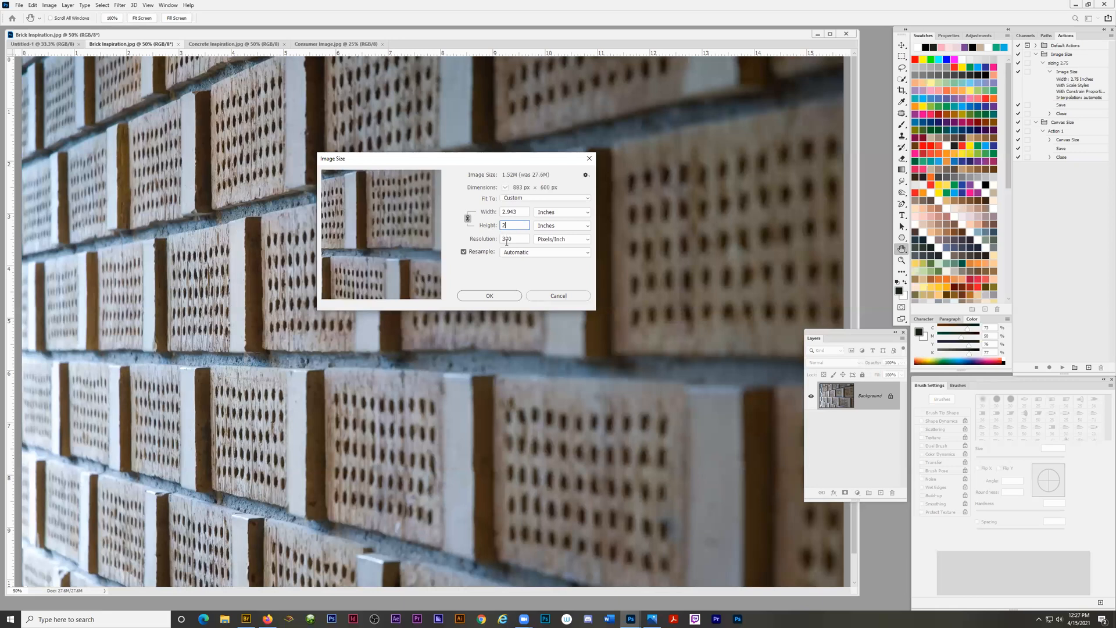
pyautogui.click(489, 296)
pyautogui.press('z')
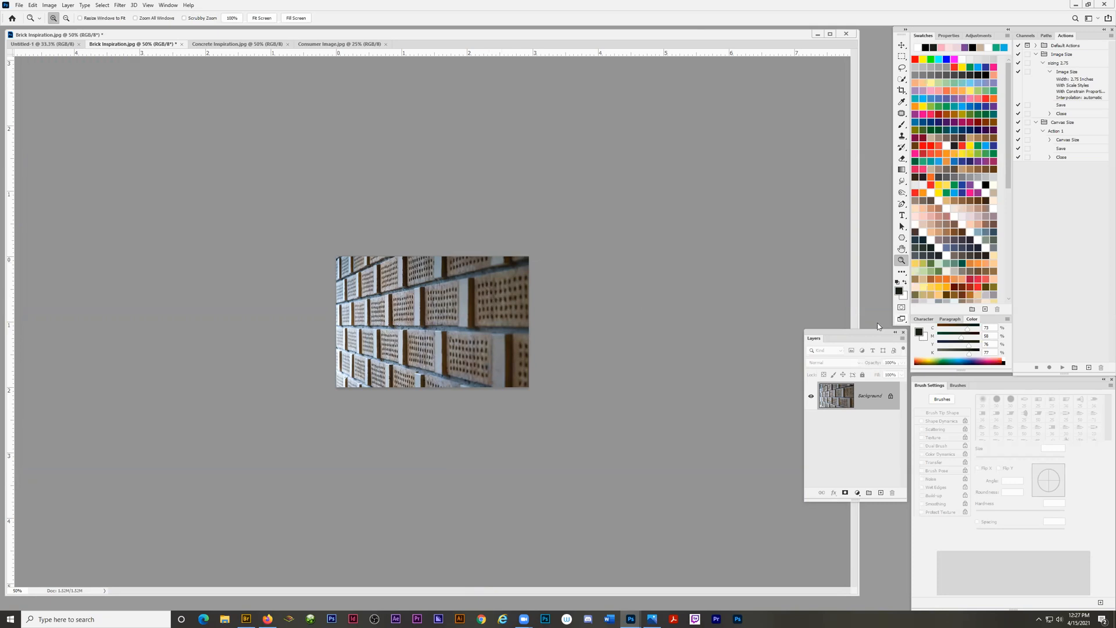
# Convert the brick image's Background layer to a Smart Object, with the Layers panel placed nearer the image.
pyautogui.moveTo(859, 329); pyautogui.dragTo(753, 259)
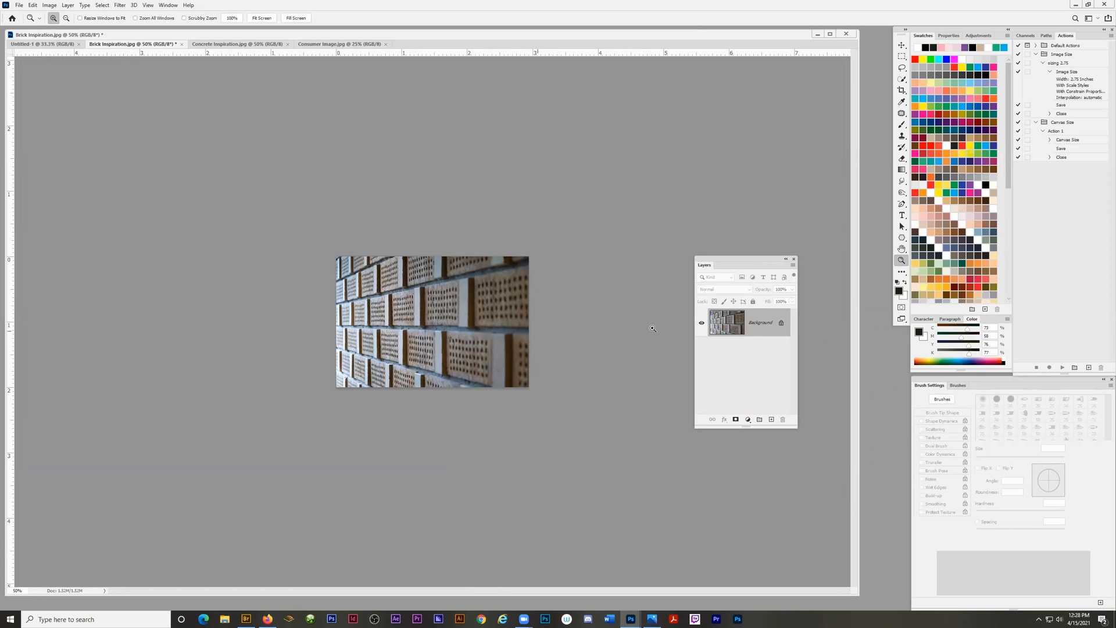
pyautogui.rightClick(763, 324)
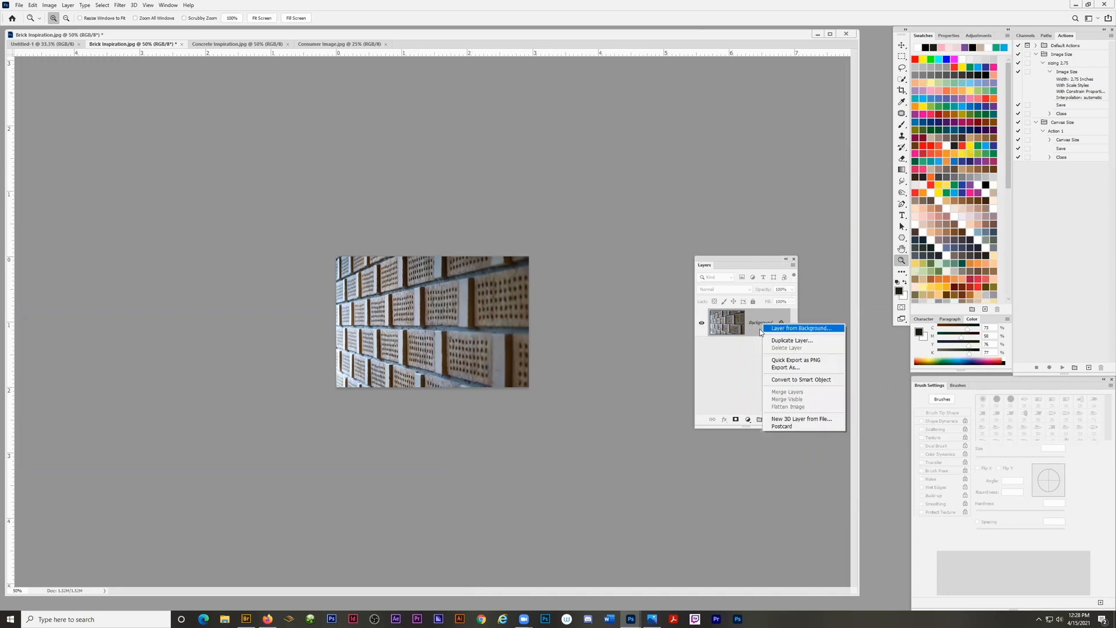
pyautogui.click(785, 381)
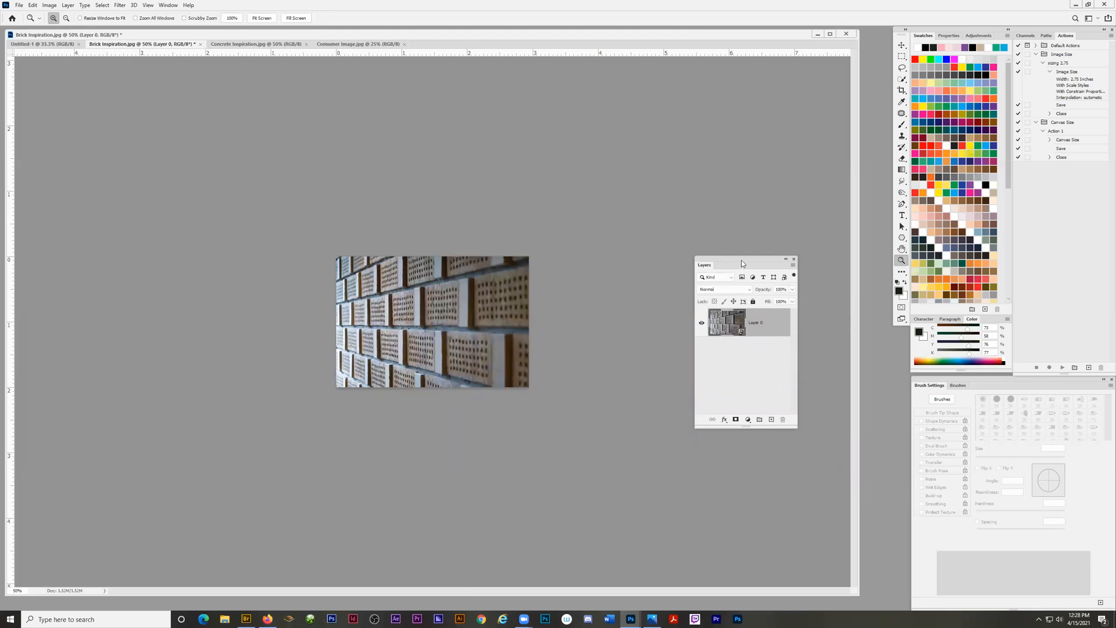
pyautogui.moveTo(739, 260); pyautogui.dragTo(703, 155)
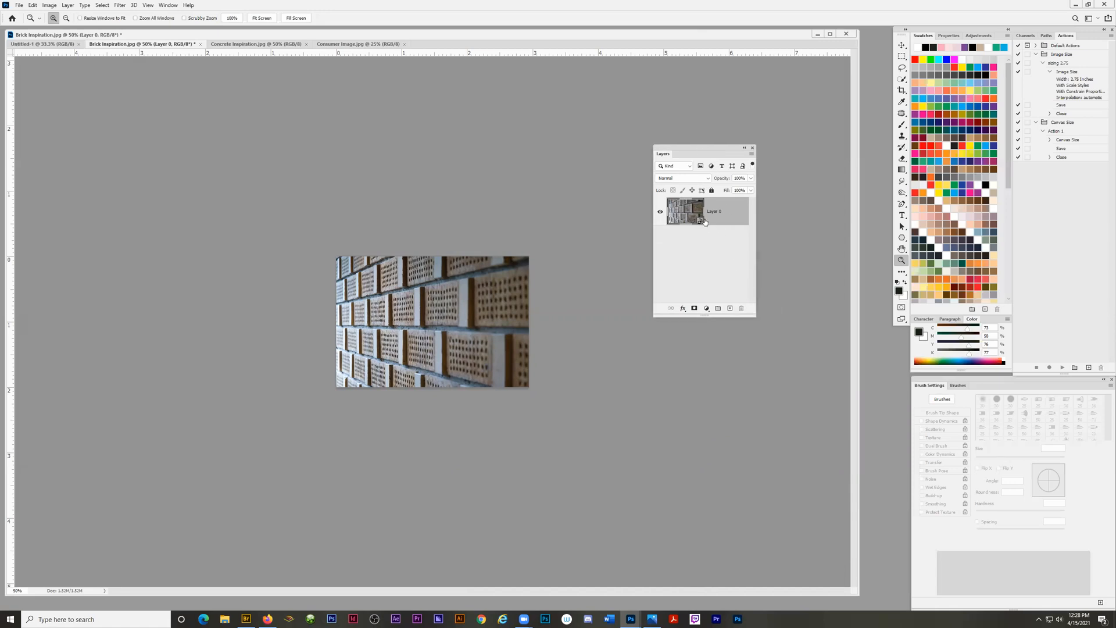
# Review the Layers panel's thumbnail size and contents options and keep the largest thumbnails.
pyautogui.click(752, 154)
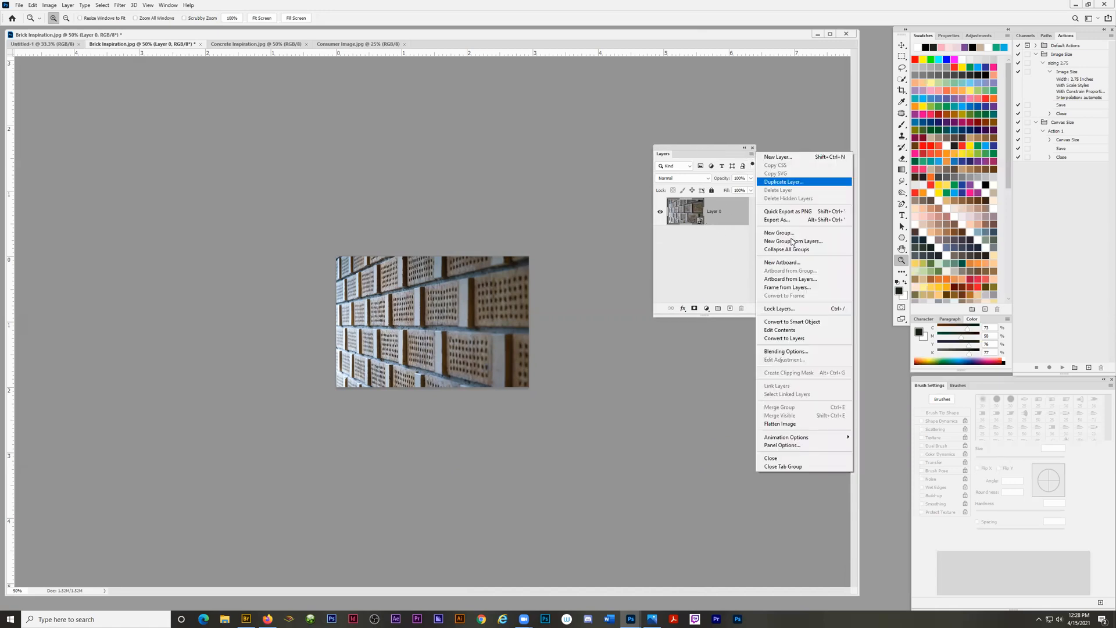
pyautogui.click(779, 446)
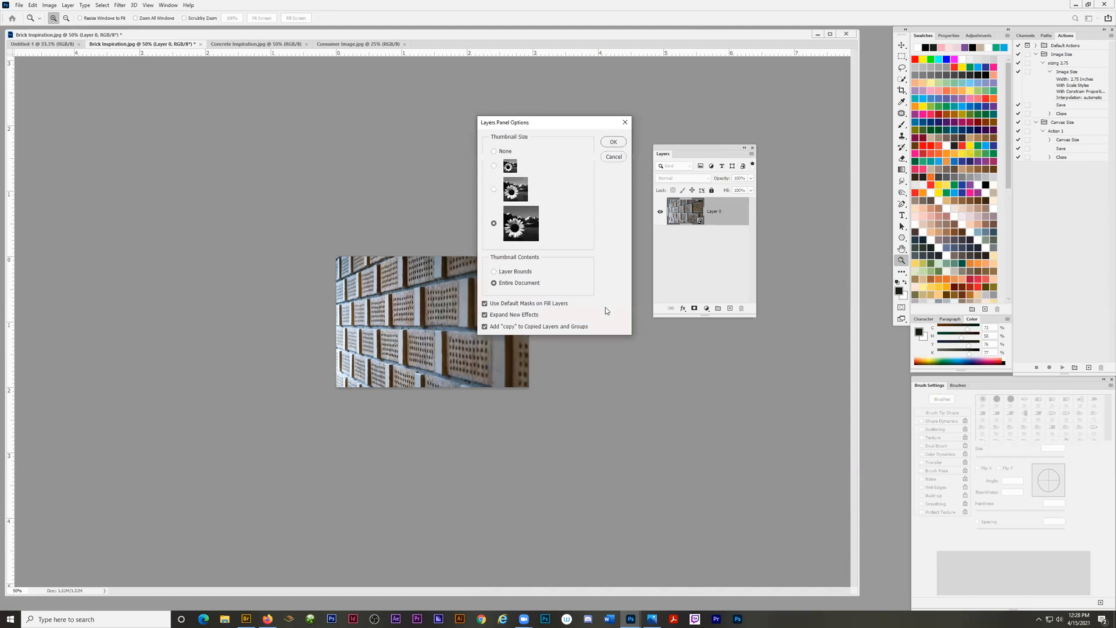
pyautogui.click(614, 143)
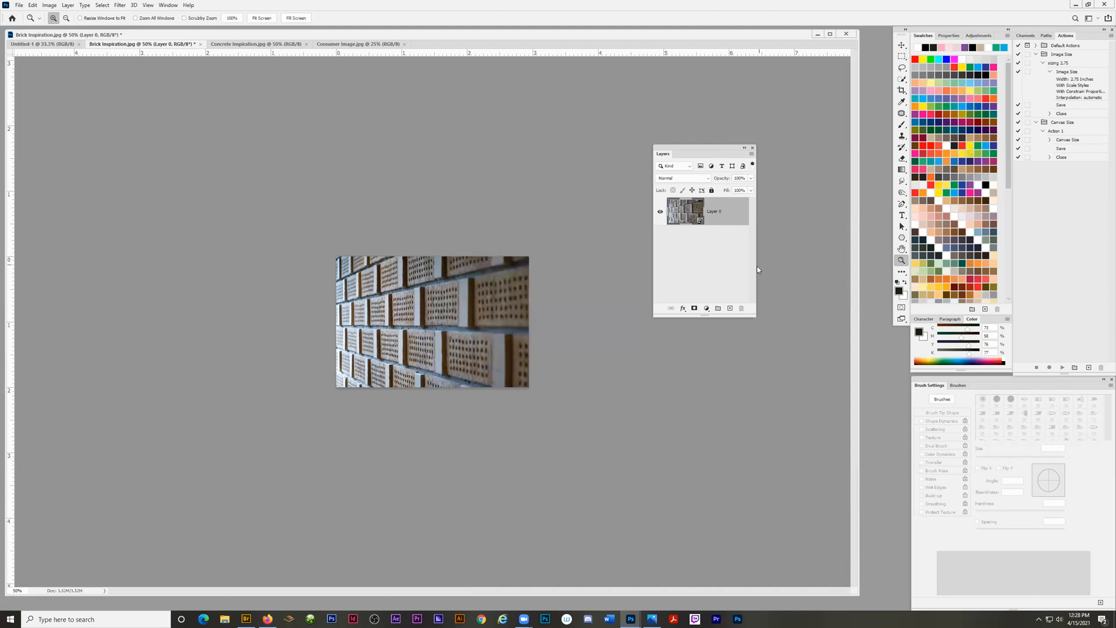
# Rename the brick image's Smart Object layer to "brick".
pyautogui.doubleClick(713, 211)
pyautogui.write('brick')
pyautogui.press('Return')
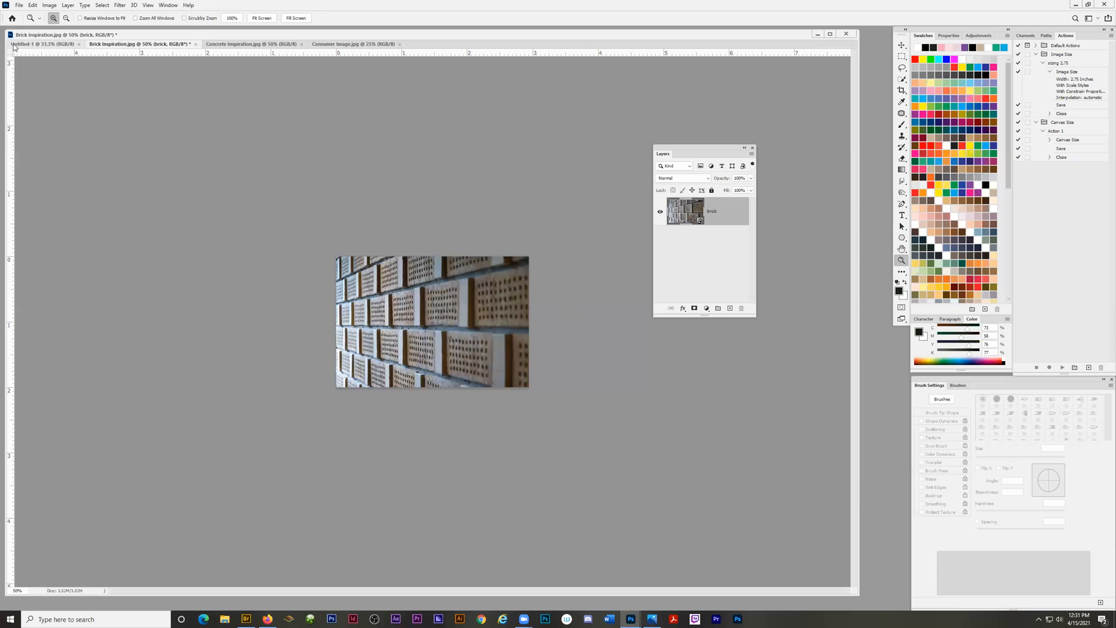
# Copy the "brick" Smart Object layer into the Untitled-1 document and position it near the middle of the page.
pyautogui.click(902, 46)
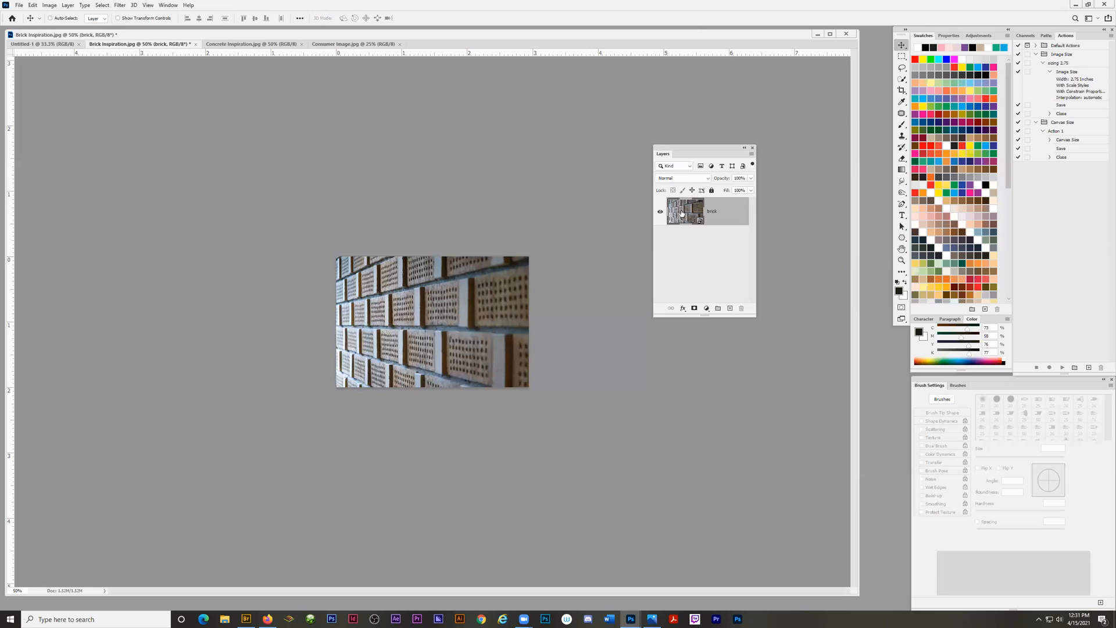
pyautogui.moveTo(682, 214); pyautogui.dragTo(31, 43)
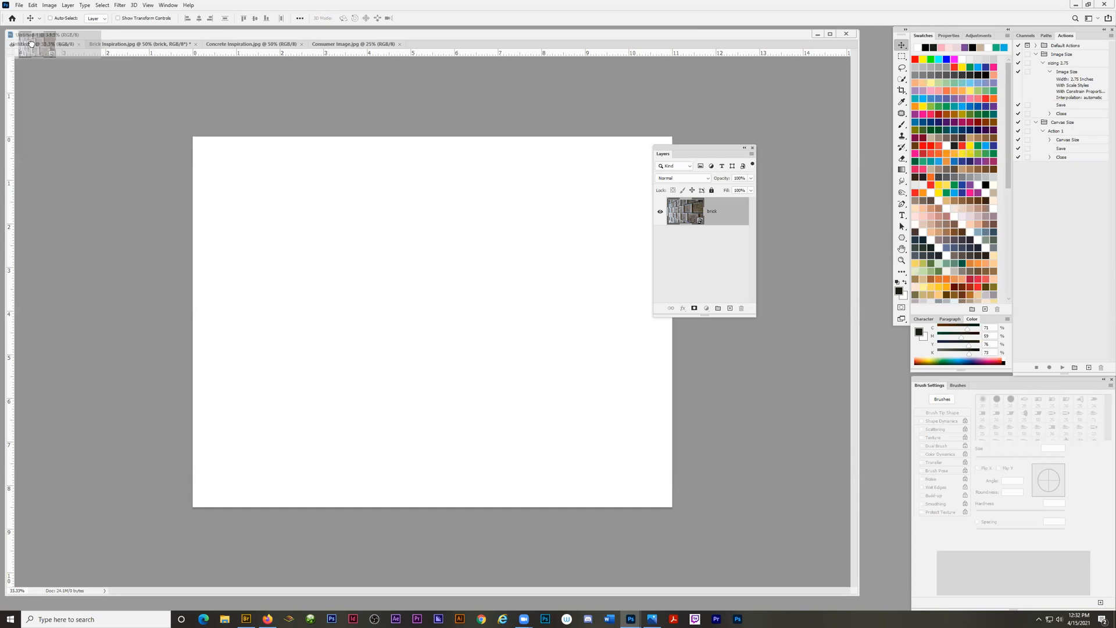
pyautogui.moveTo(32, 43); pyautogui.dragTo(354, 247)
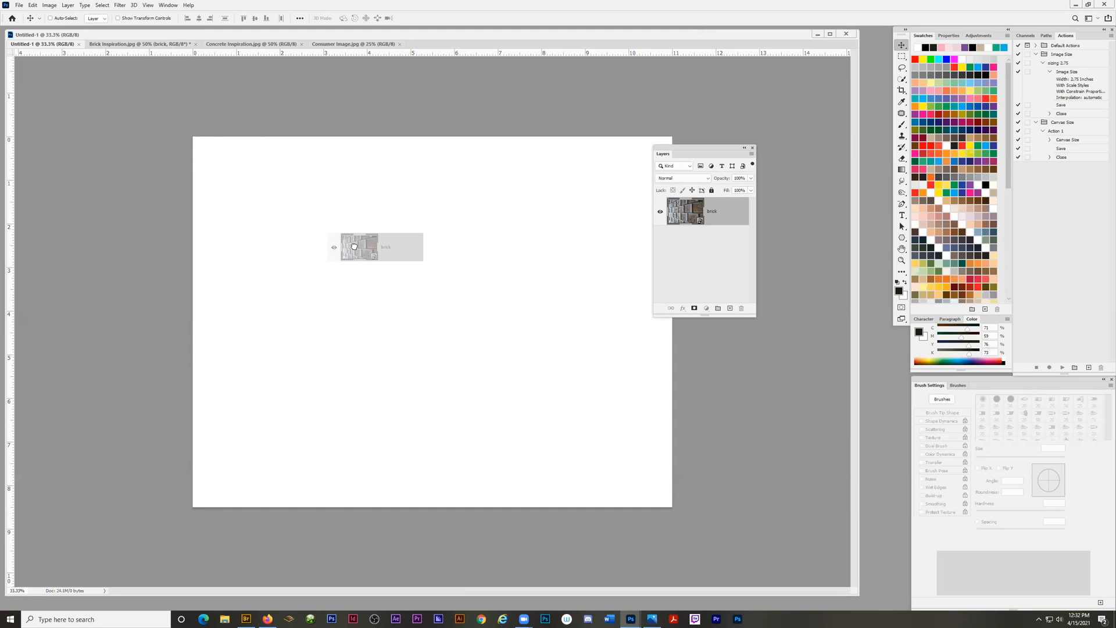
pyautogui.moveTo(354, 246); pyautogui.dragTo(356, 247)
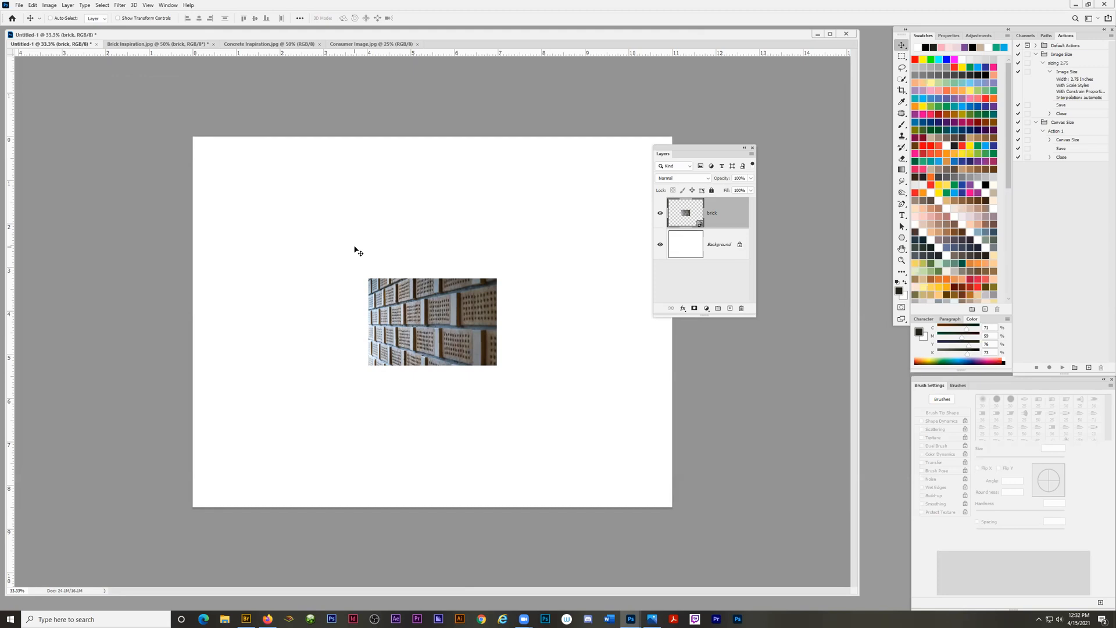
pyautogui.moveTo(419, 312); pyautogui.dragTo(453, 353)
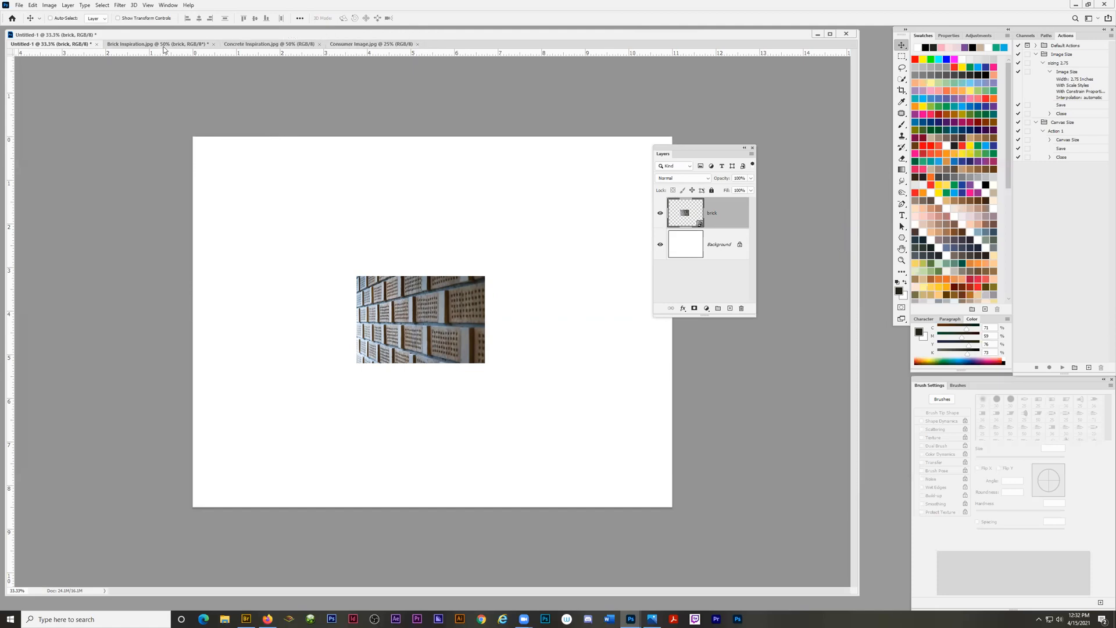
# Set the concrete image's resolution to 300 pixels/inch with resampling off, keeping the Layers panel clear of the image.
pyautogui.click(262, 47)
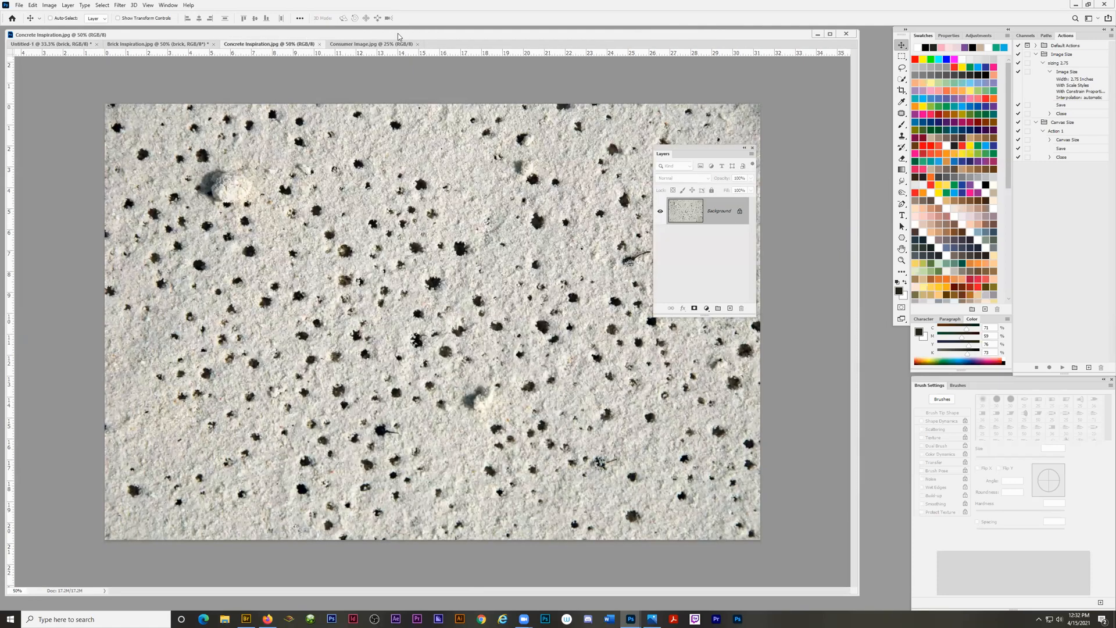
pyautogui.moveTo(699, 151); pyautogui.dragTo(817, 117)
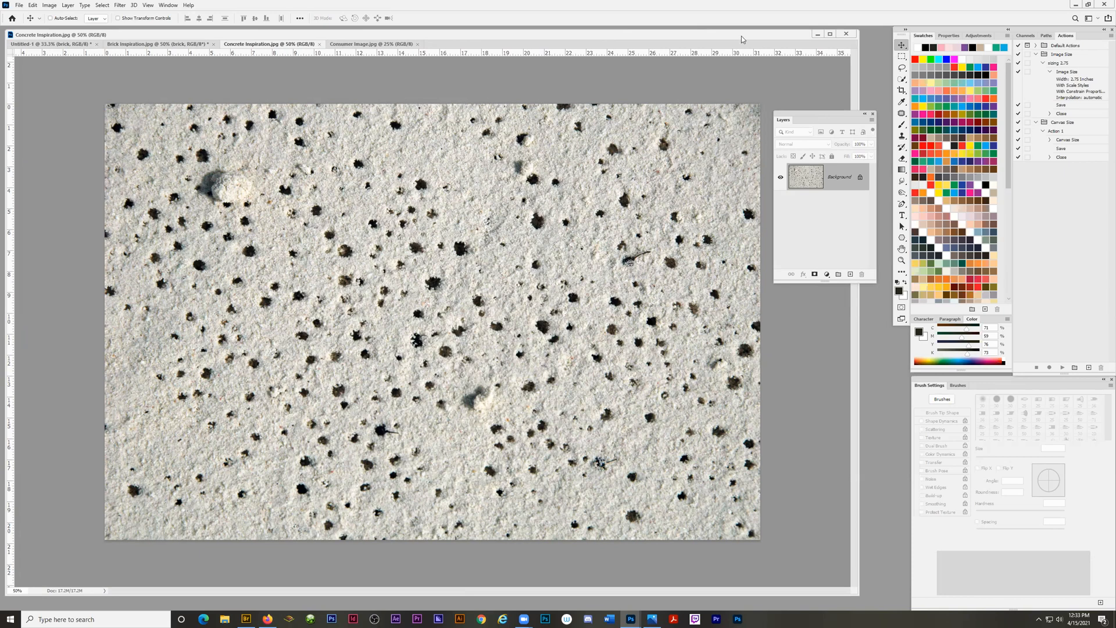
pyautogui.click(49, 7)
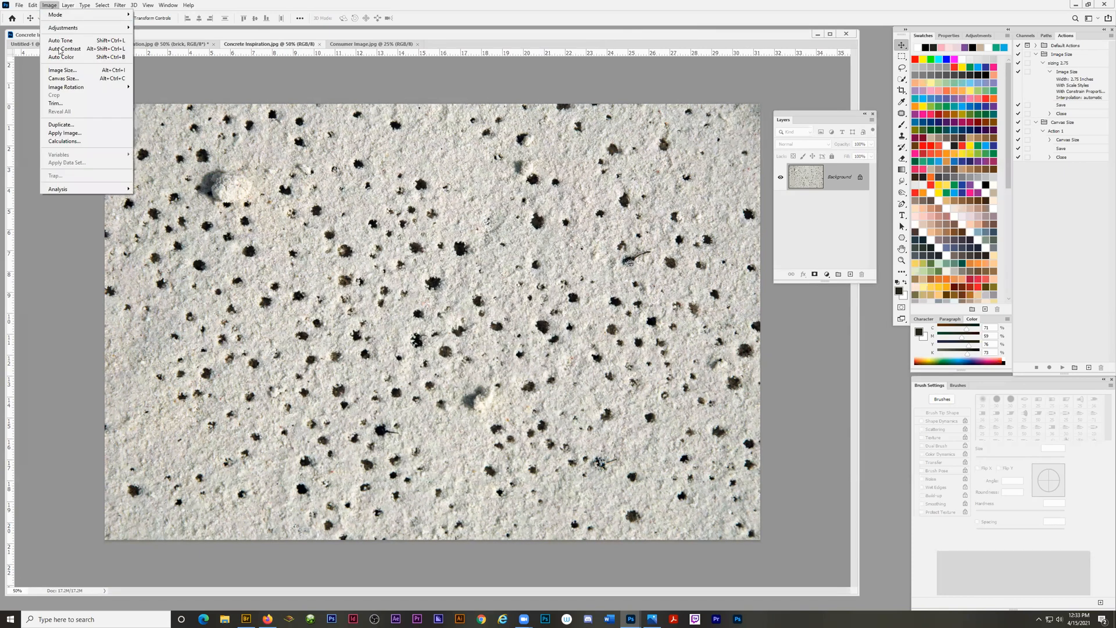
pyautogui.click(61, 71)
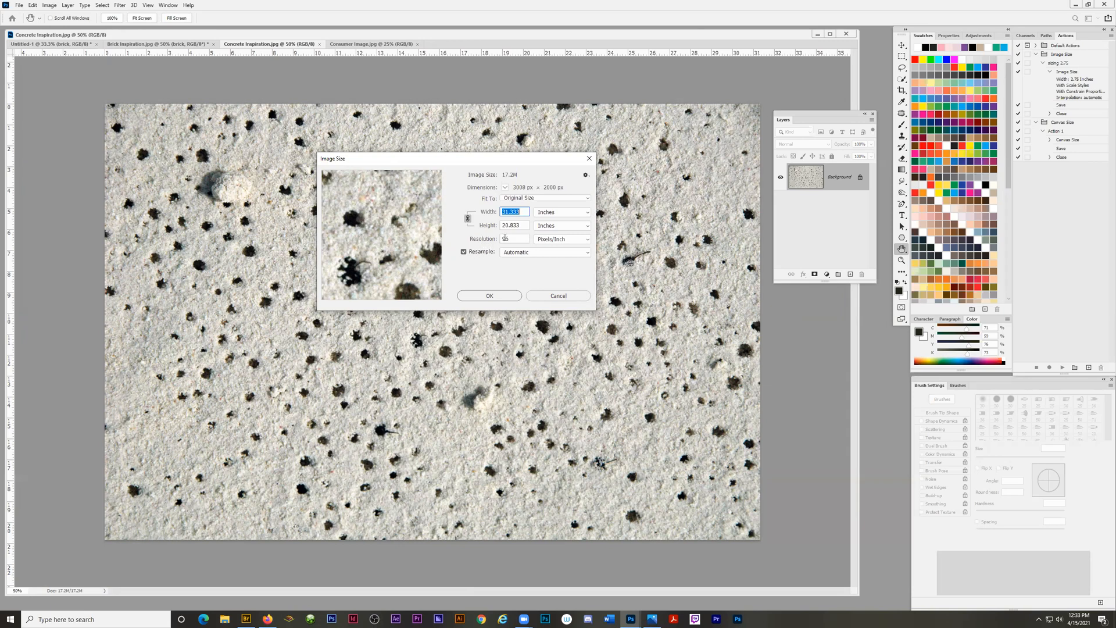
pyautogui.click(463, 252)
pyautogui.click(510, 239)
pyautogui.doubleClick(509, 239)
pyautogui.write('3')
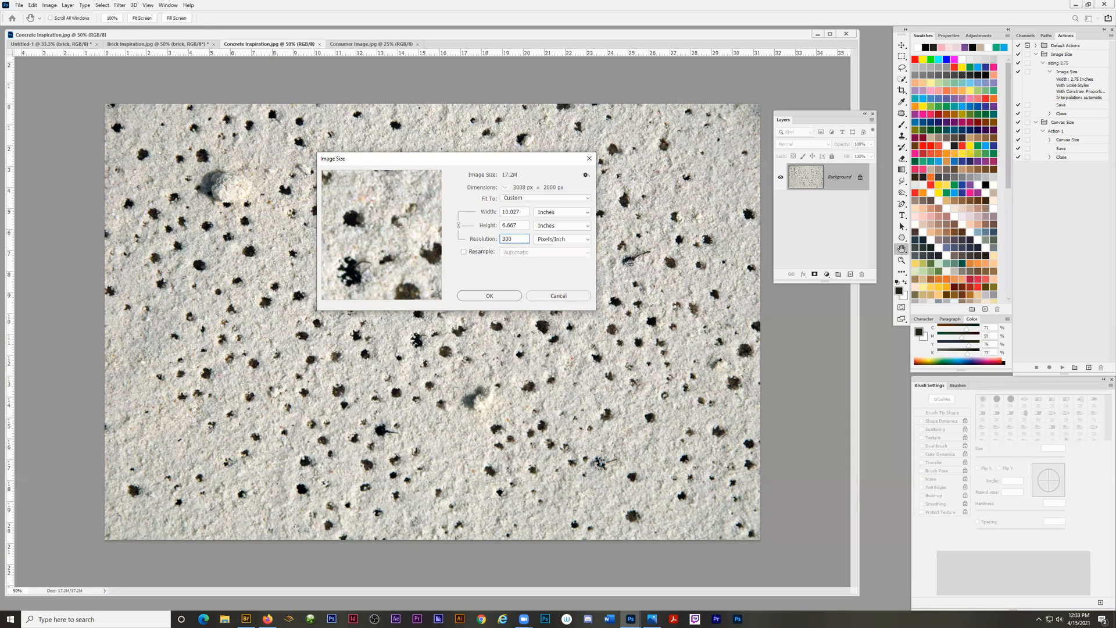
pyautogui.write('000')
pyautogui.click(522, 239)
# Turn resampling back on, set the concrete image's height to 2 inches with proportions linked, and apply the new size.
pyautogui.click(463, 254)
pyautogui.doubleClick(515, 225)
pyautogui.write('2')
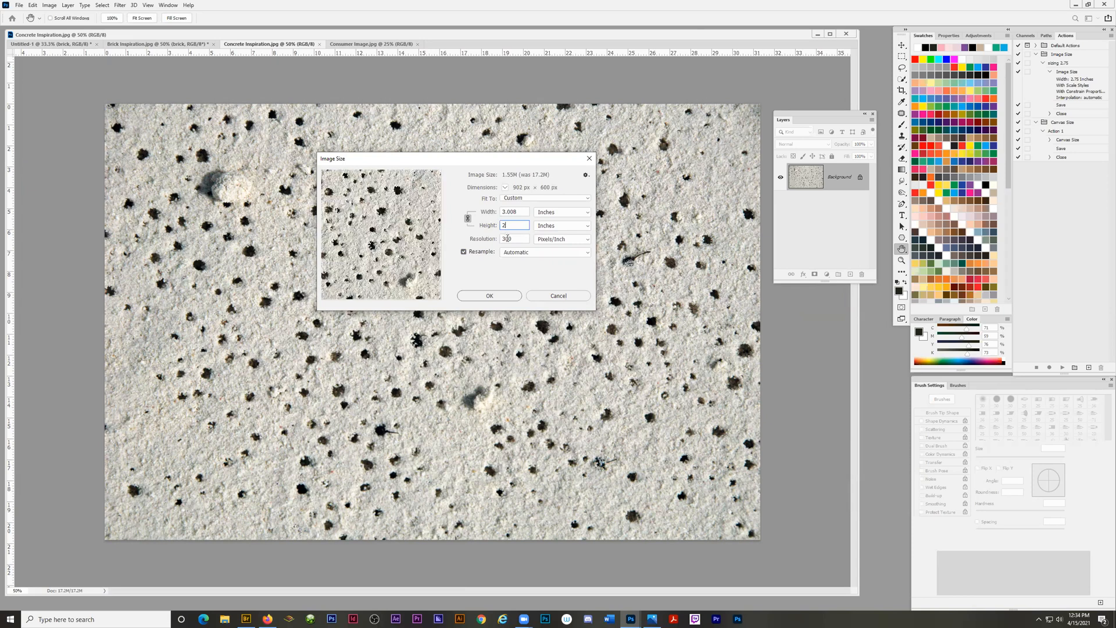
pyautogui.click(489, 296)
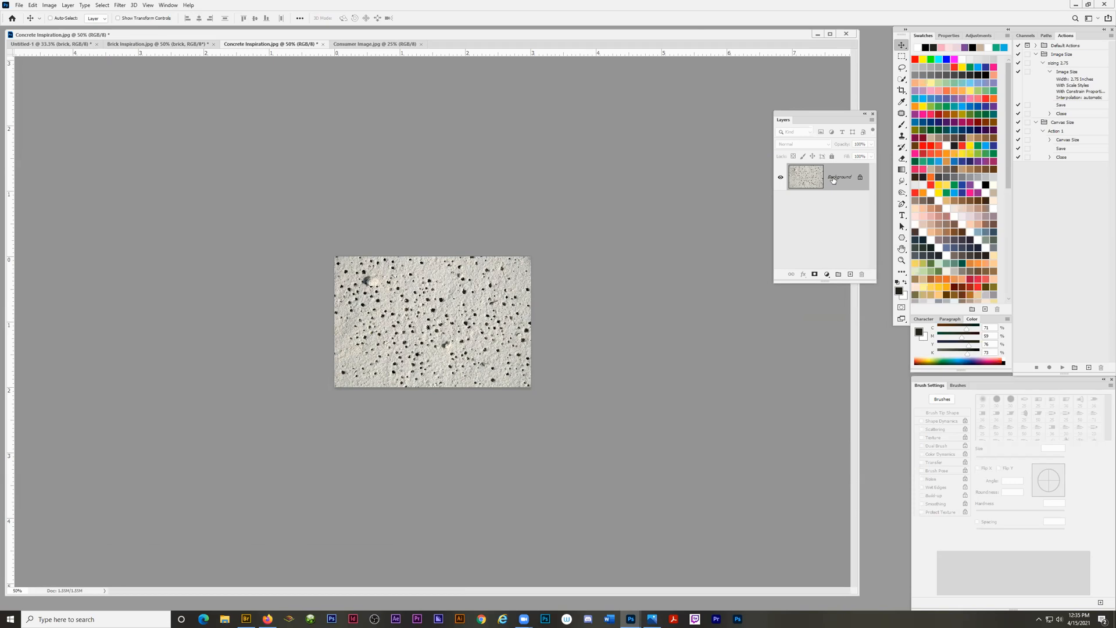
# Convert the concrete image's Background layer to a Smart Object.
pyautogui.click(871, 120)
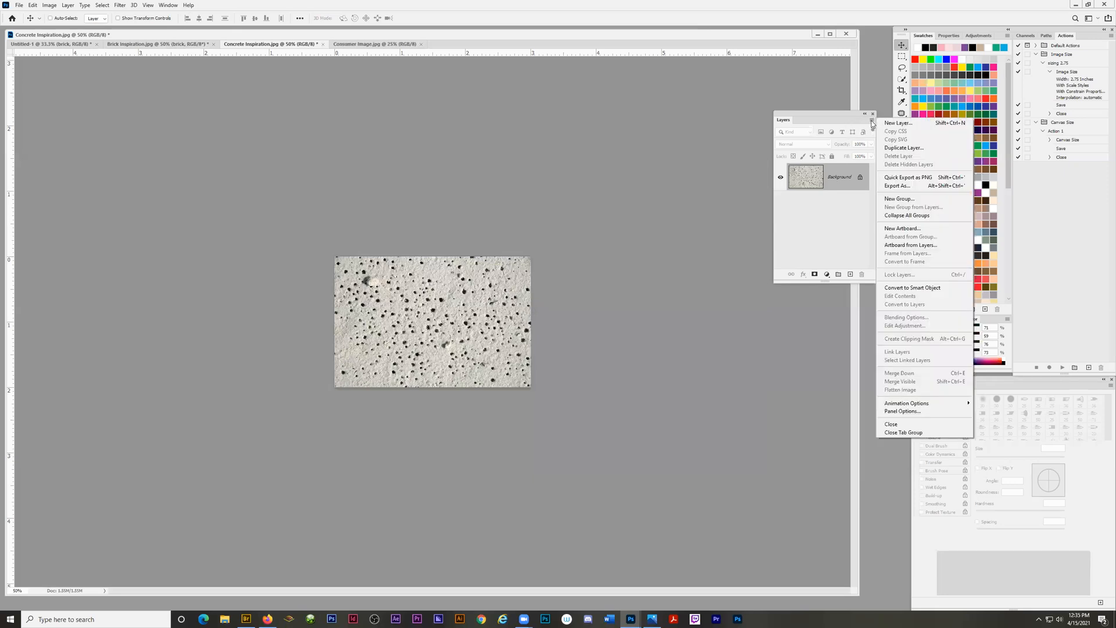
pyautogui.click(909, 289)
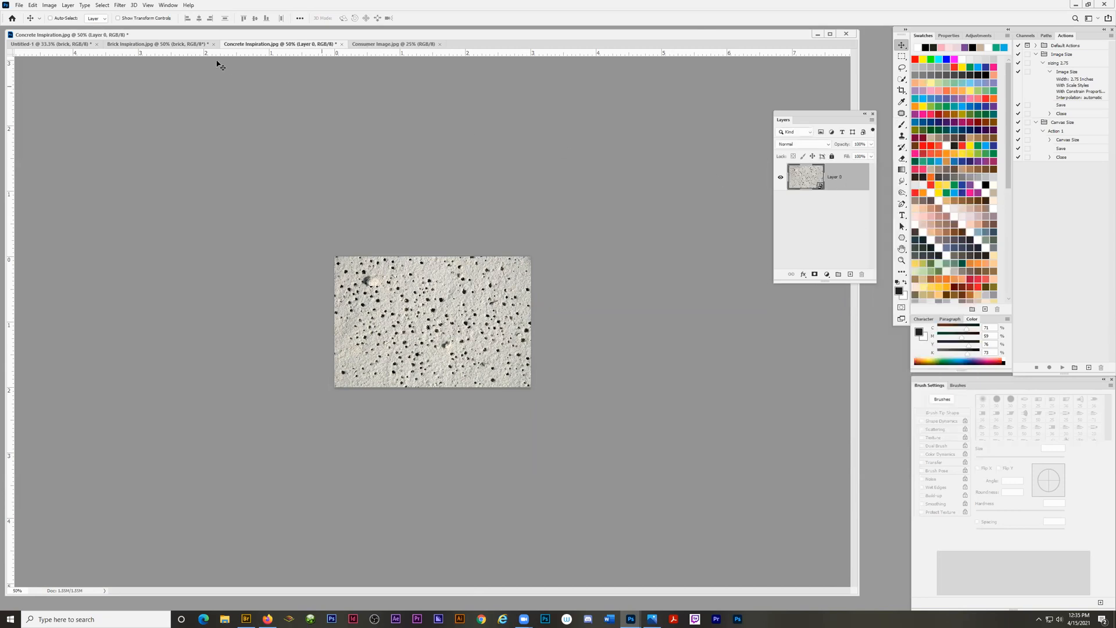
# Examine where the Smart Object conversion and other layer commands are offered for the concrete layer, without applying any.
pyautogui.click(68, 6)
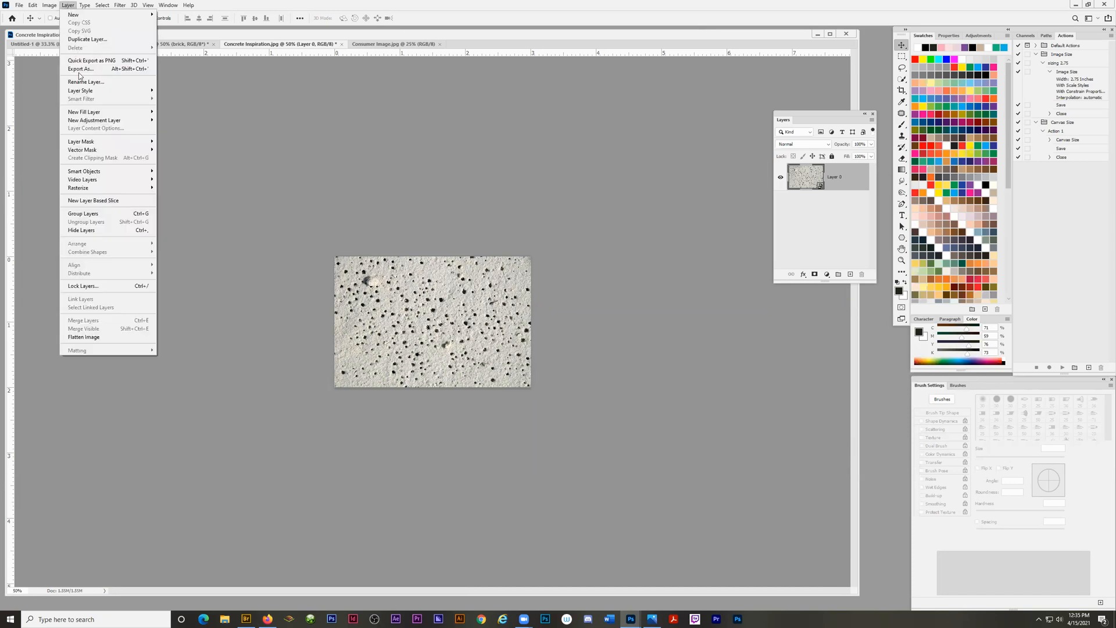
pyautogui.moveTo(140, 174)
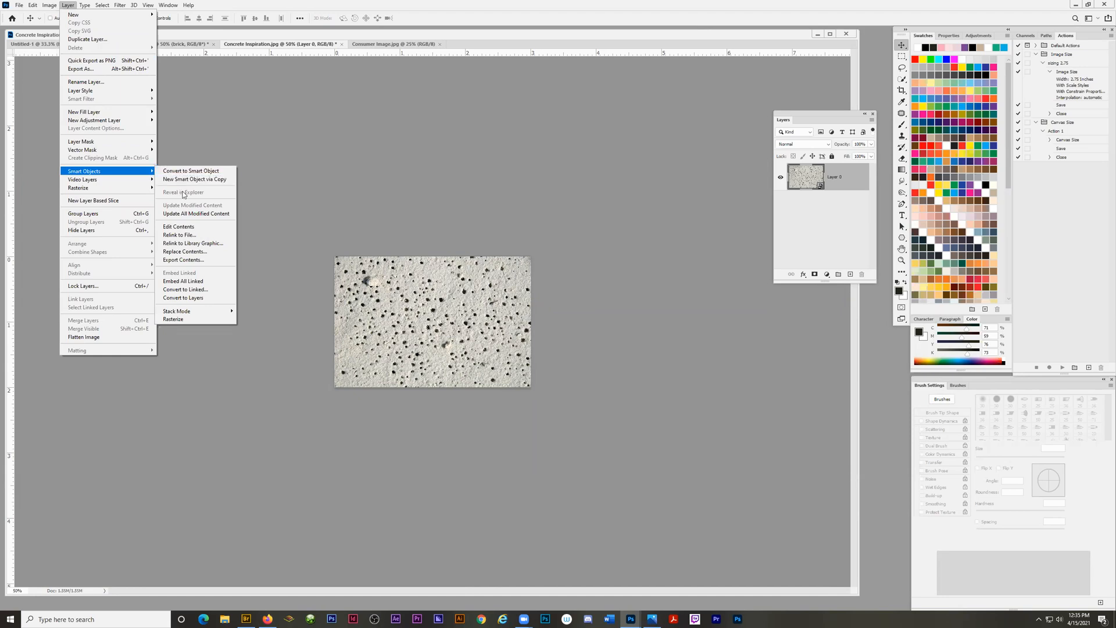
pyautogui.click(832, 111)
pyautogui.click(871, 119)
pyautogui.click(839, 160)
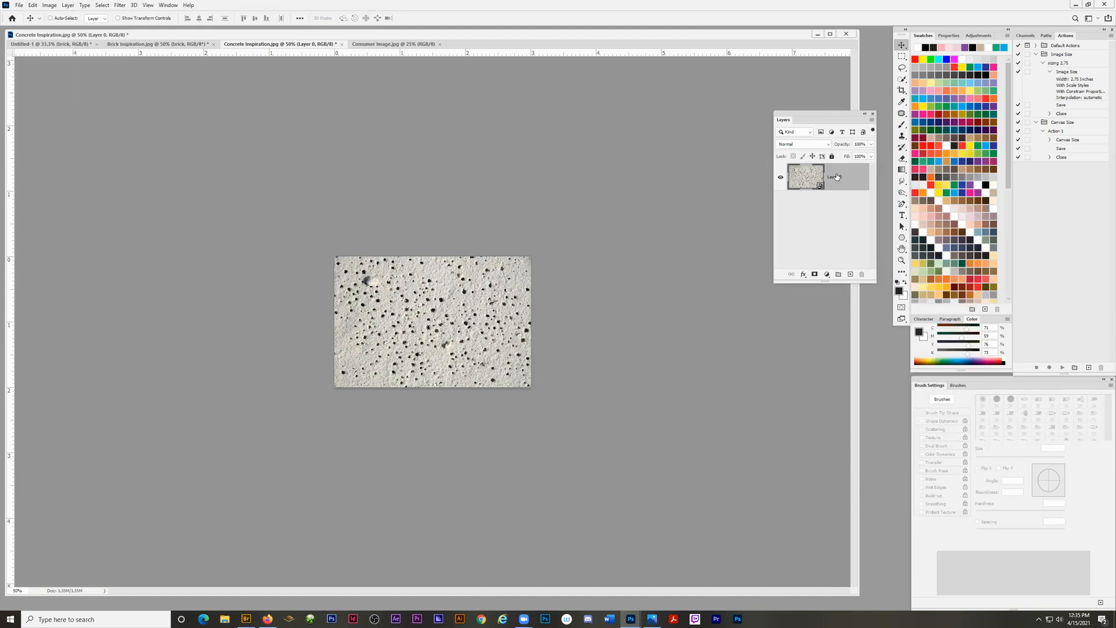
pyautogui.rightClick(838, 177)
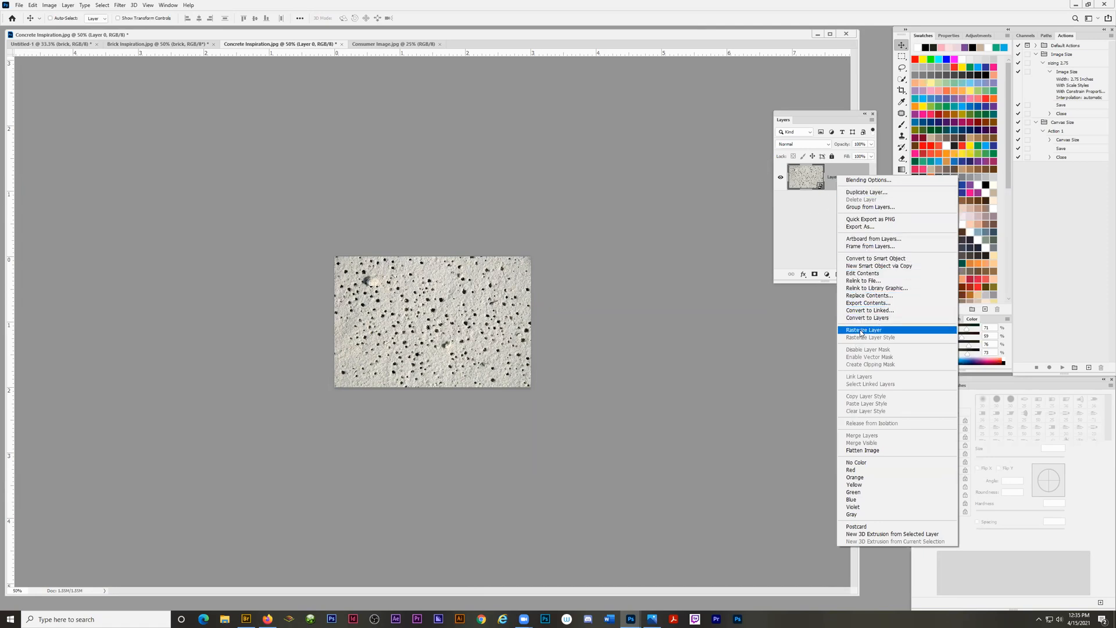
pyautogui.click(809, 226)
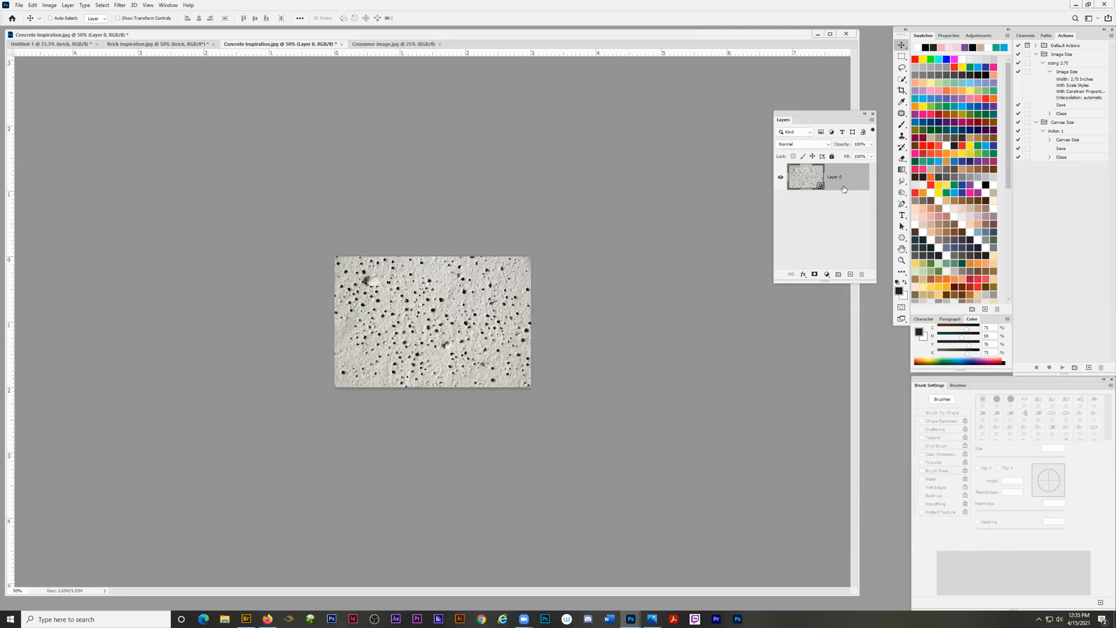
pyautogui.click(872, 120)
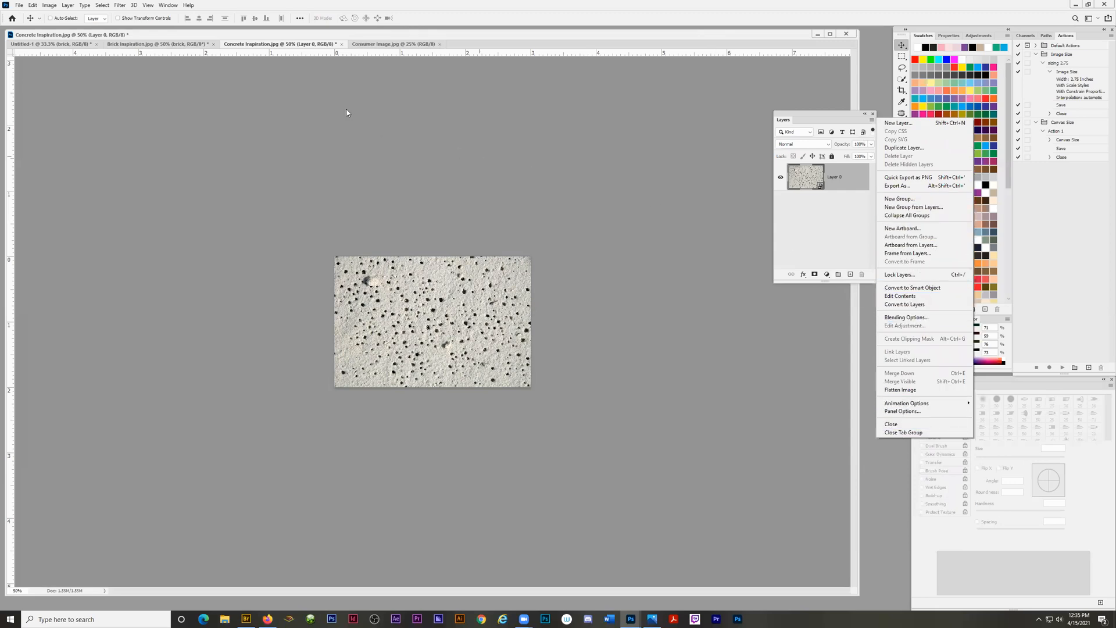
pyautogui.click(68, 7)
pyautogui.click(68, 6)
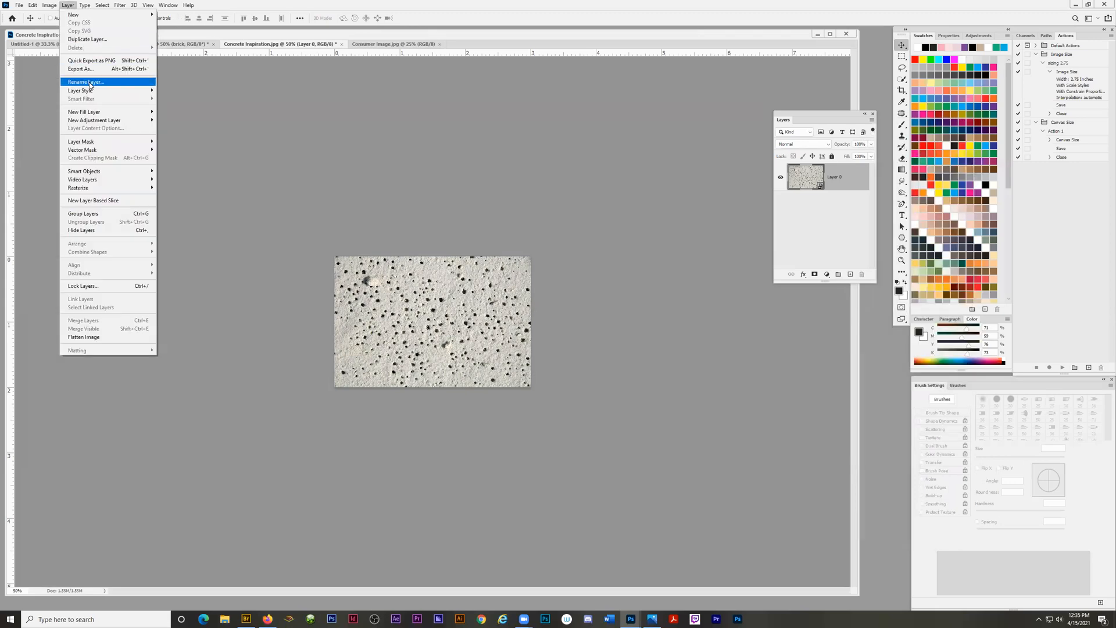
pyautogui.moveTo(101, 88)
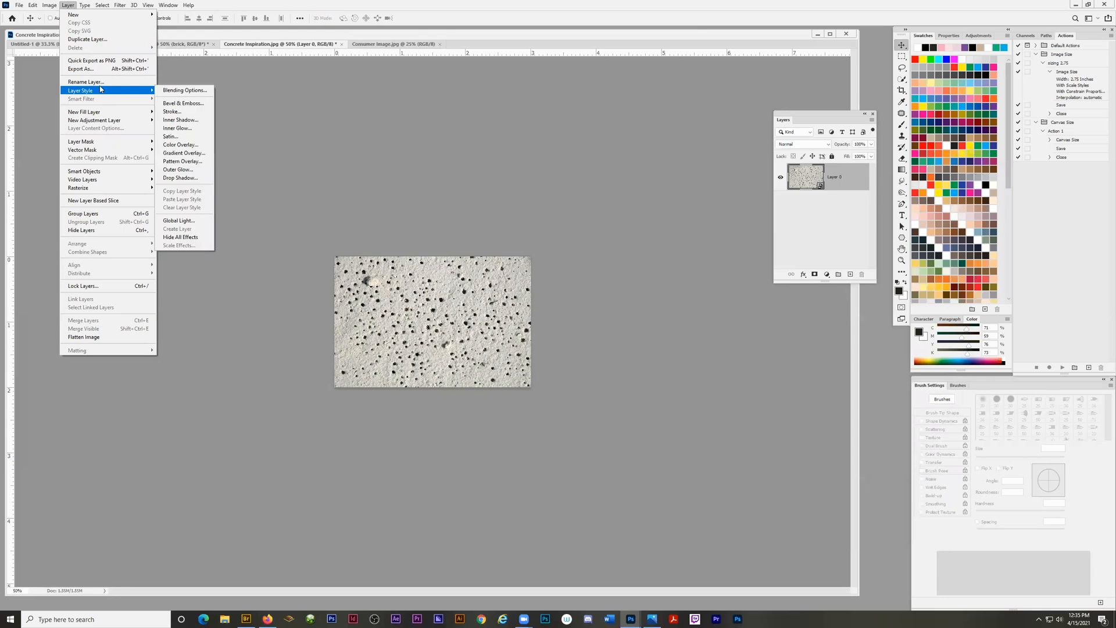
pyautogui.click(793, 72)
# Rename the concrete image's Smart Object layer to "concrete".
pyautogui.doubleClick(836, 177)
pyautogui.write('concrete')
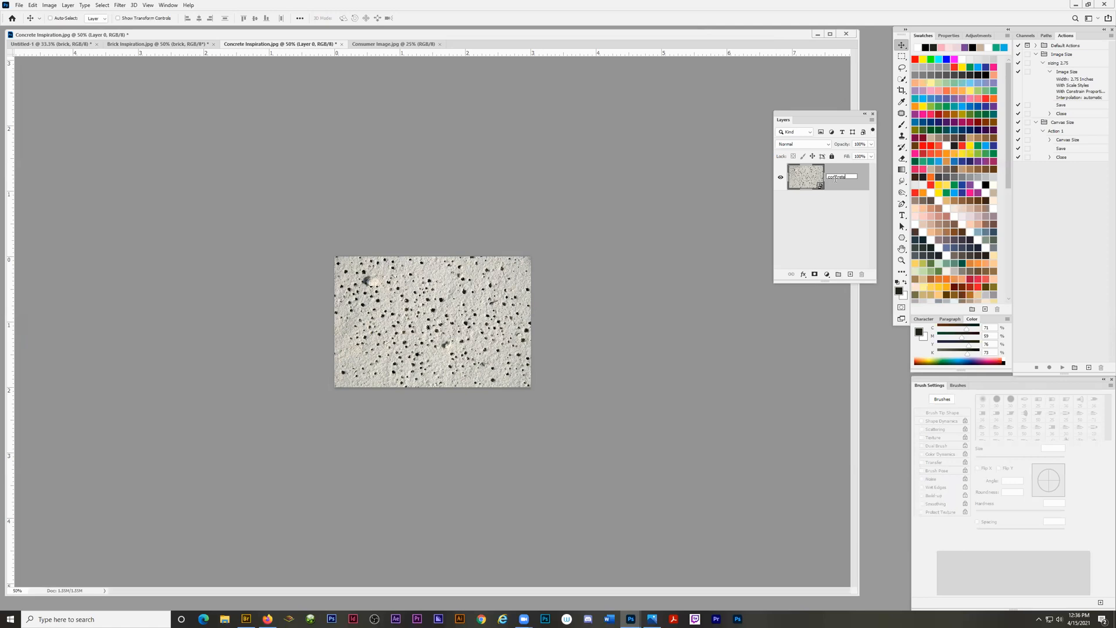
pyautogui.press('Return')
# Copy the "concrete" Smart Object layer into Untitled-1 and place it in the page's upper-left area, above the brick image.
pyautogui.moveTo(447, 321); pyautogui.dragTo(39, 45)
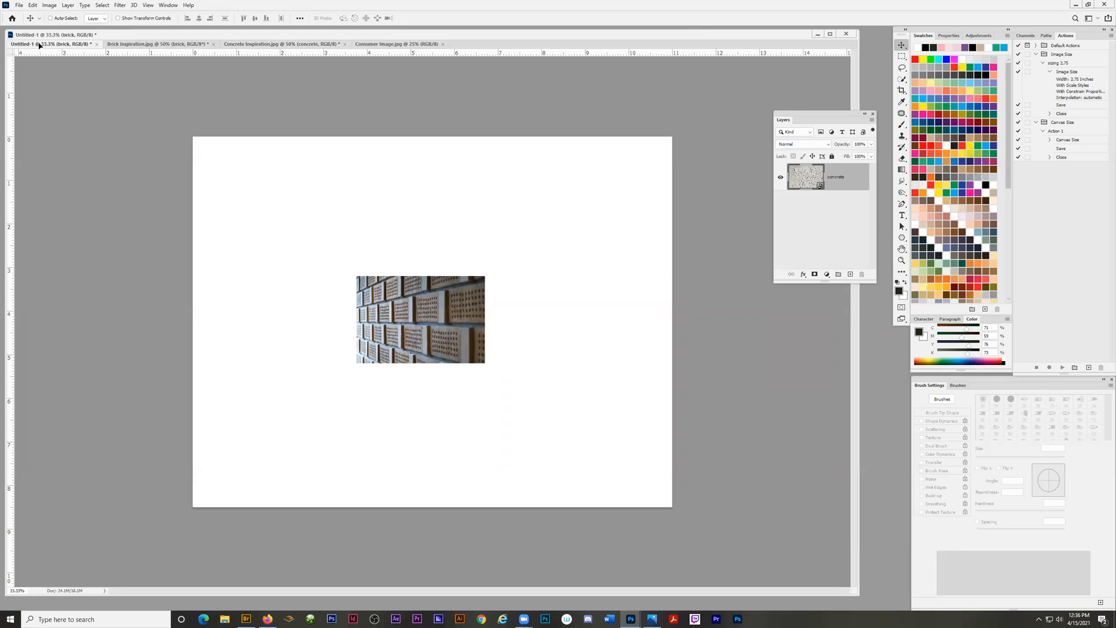
pyautogui.moveTo(64, 68); pyautogui.dragTo(295, 211)
pyautogui.moveTo(295, 213); pyautogui.dragTo(314, 209)
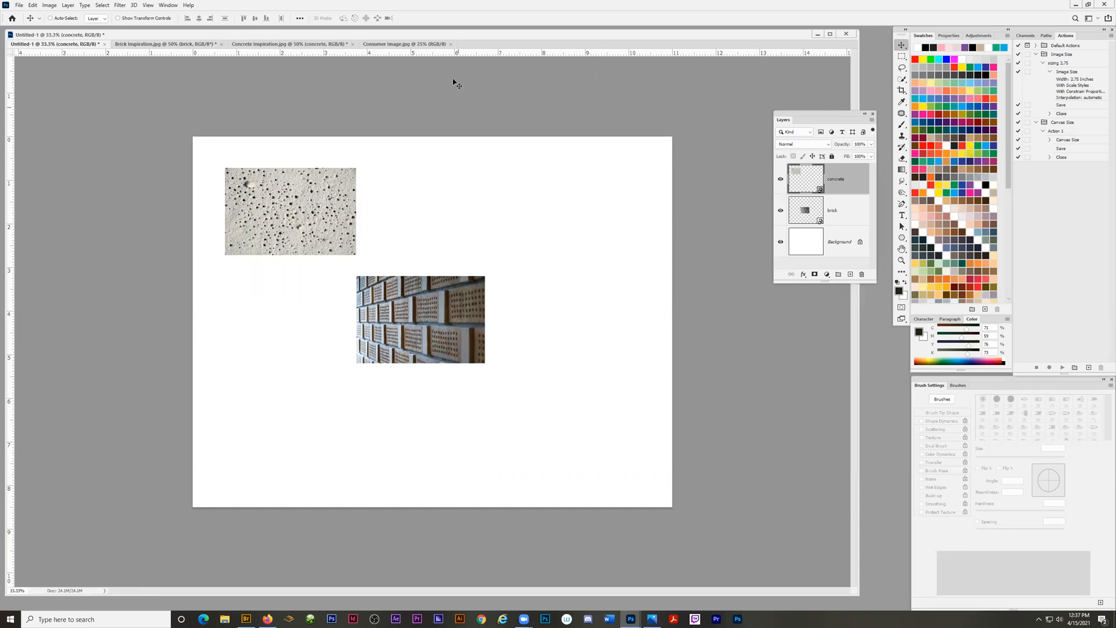
# Close Concrete Inspiration.jpg without saving its changes.
pyautogui.click(319, 45)
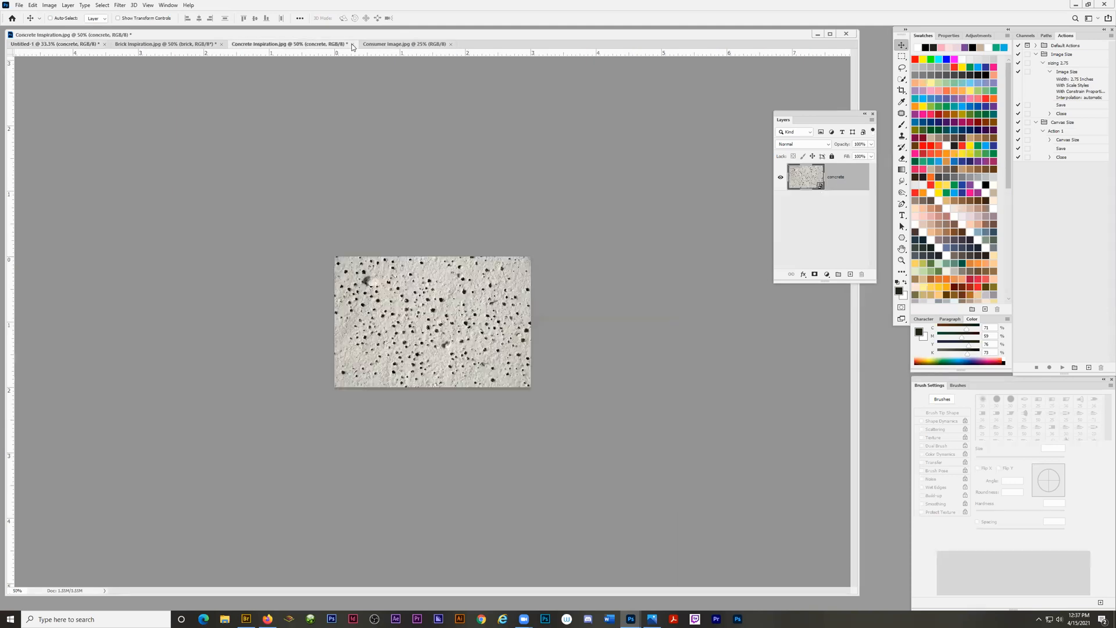
pyautogui.click(353, 45)
pyautogui.click(554, 224)
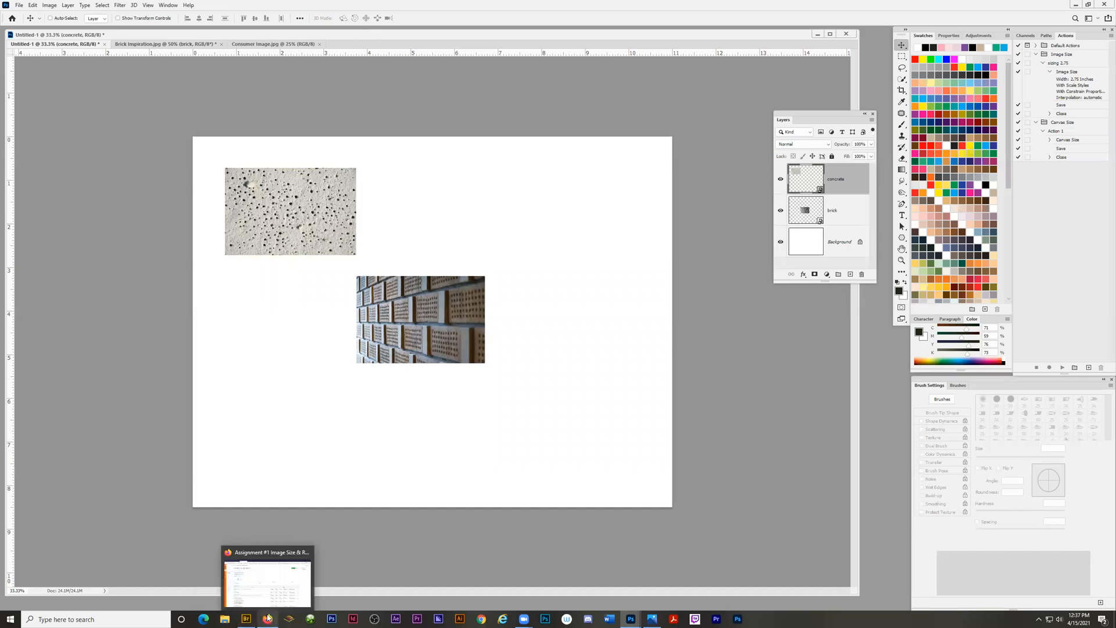
# Switch to Bridge, reopen the original Concrete Inspiration.jpg in Photoshop and enlarge its document window.
pyautogui.click(246, 618)
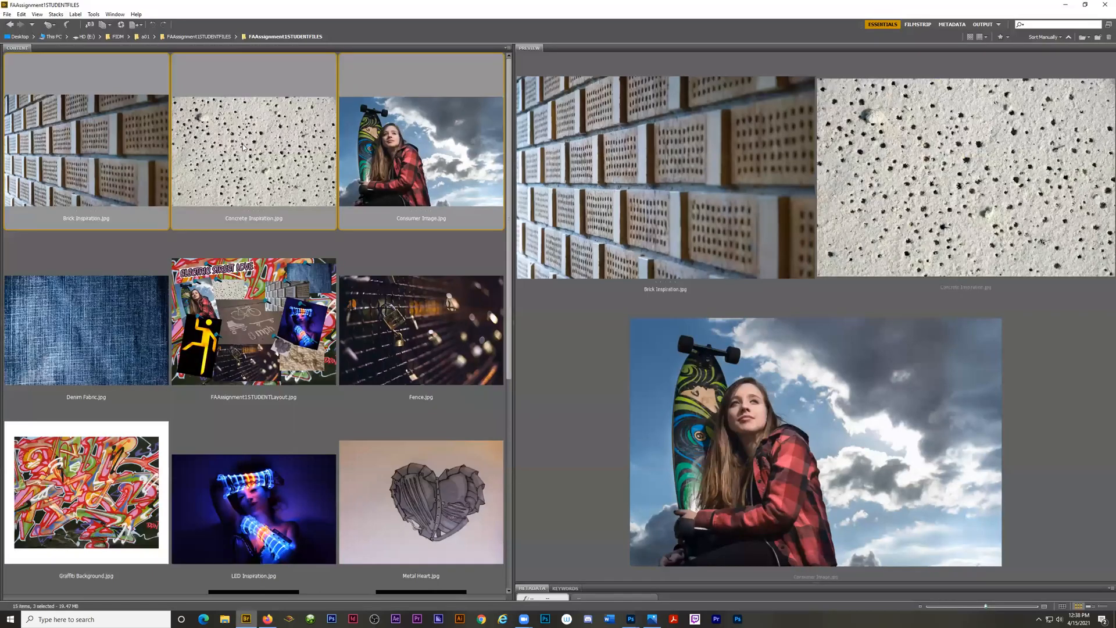
pyautogui.press('Down')
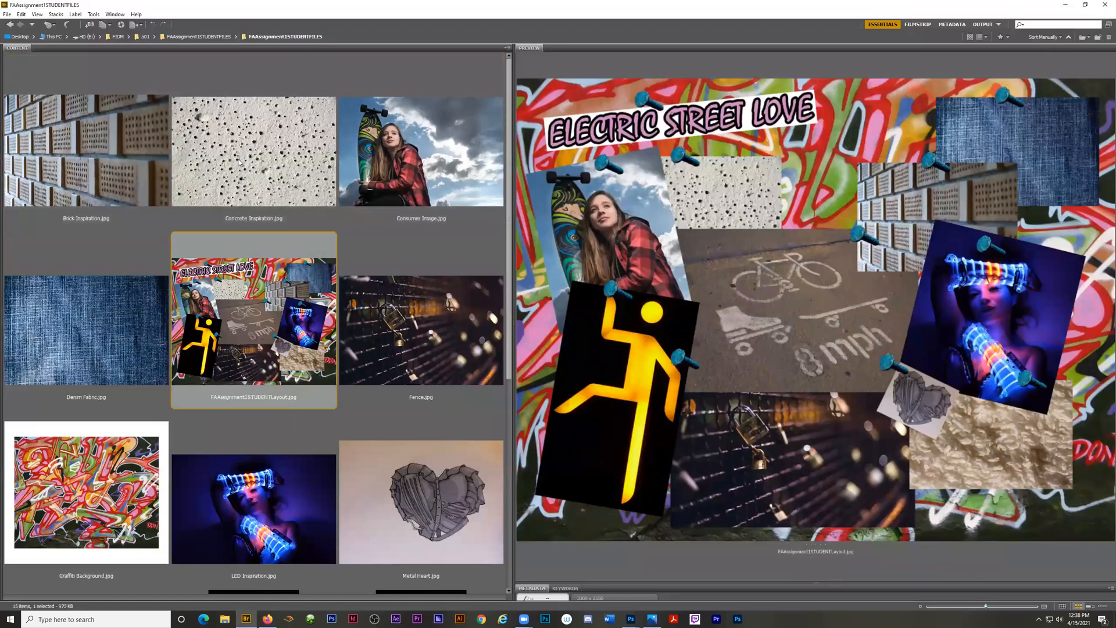
pyautogui.press('Up')
pyautogui.doubleClick(242, 164)
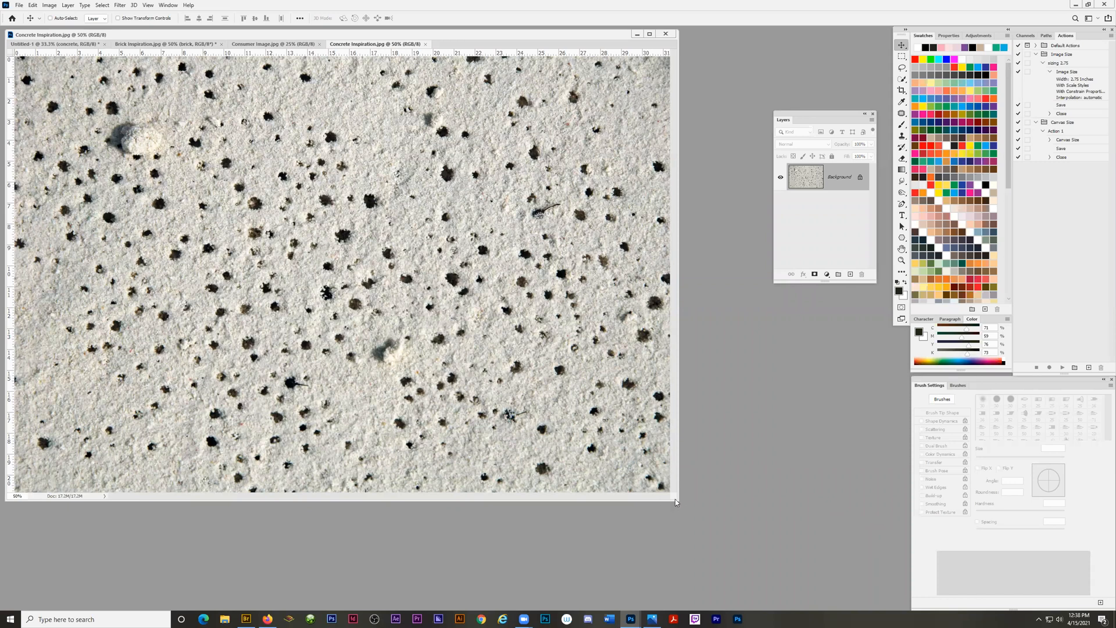
pyautogui.moveTo(674, 497); pyautogui.dragTo(751, 563)
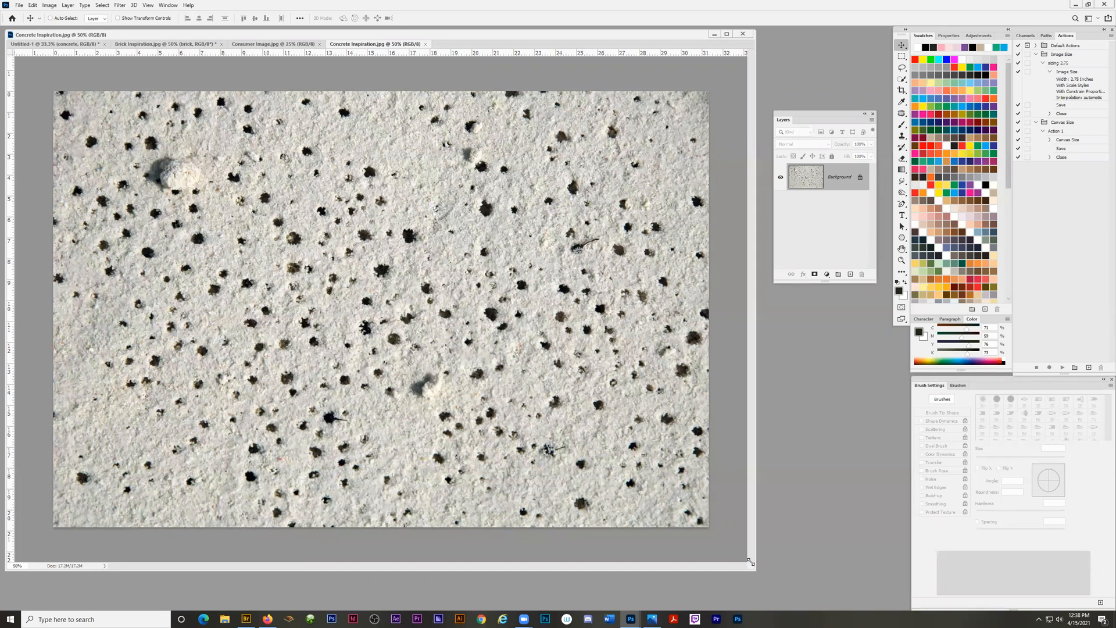
# Set the concrete image's resolution to 300 pixels/inch with resampling turned off, and check its resulting document size.
pyautogui.click(50, 6)
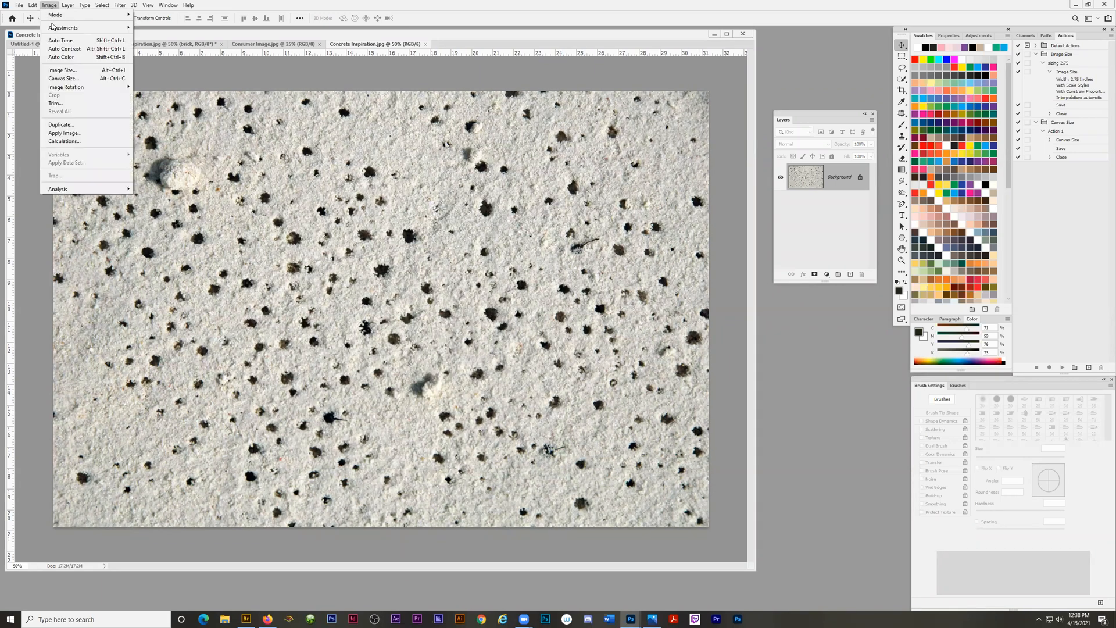
pyautogui.click(63, 69)
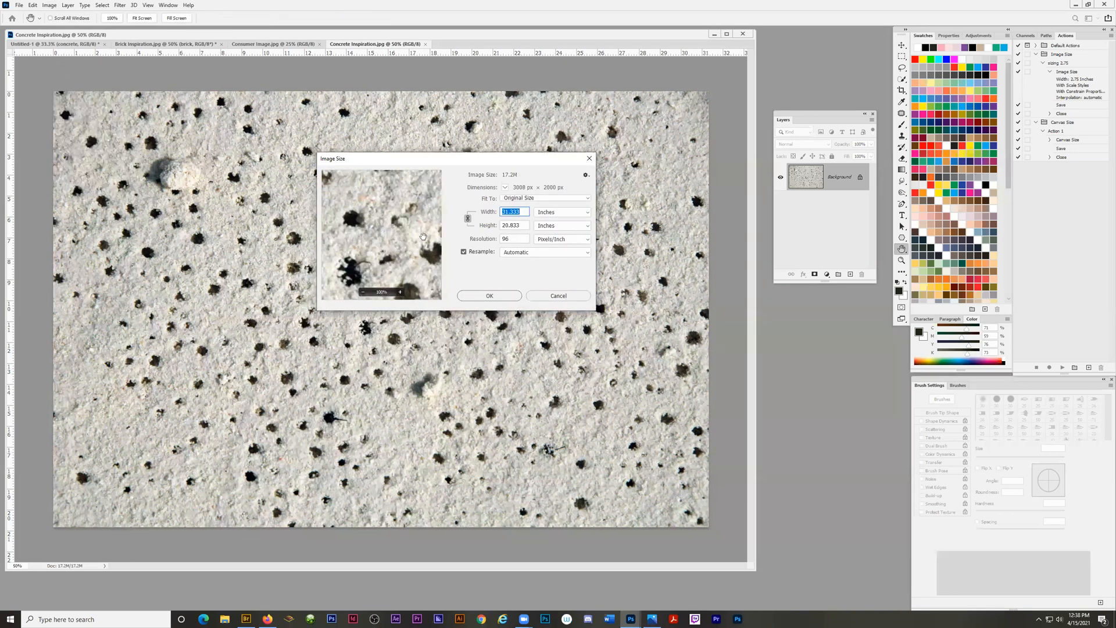
pyautogui.click(463, 254)
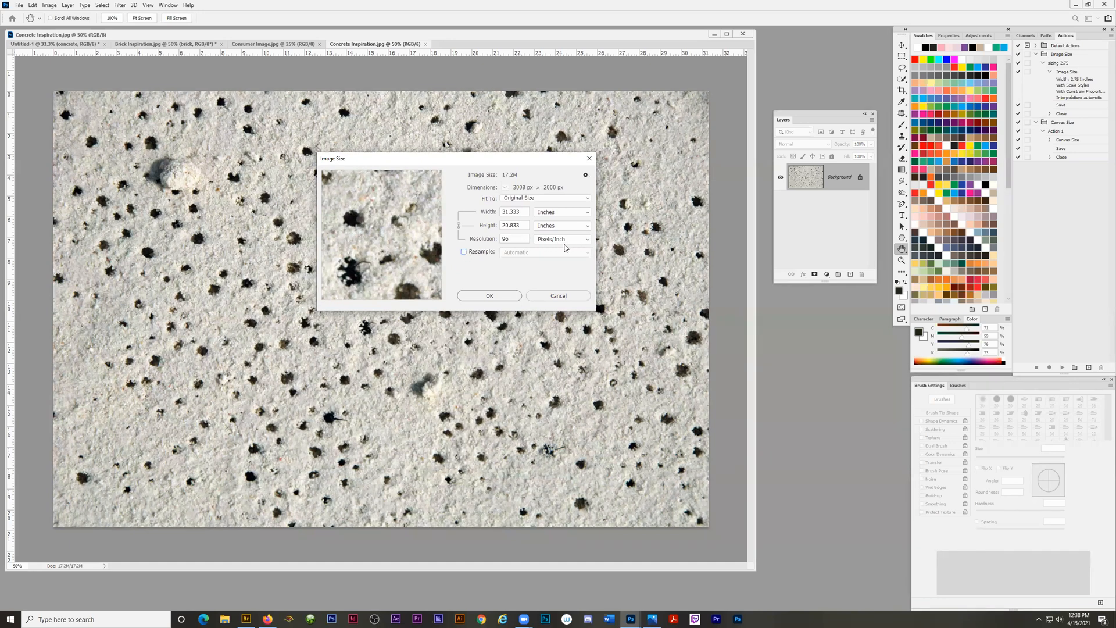
pyautogui.doubleClick(526, 243)
pyautogui.write('300')
pyautogui.click(483, 298)
pyautogui.press('v')
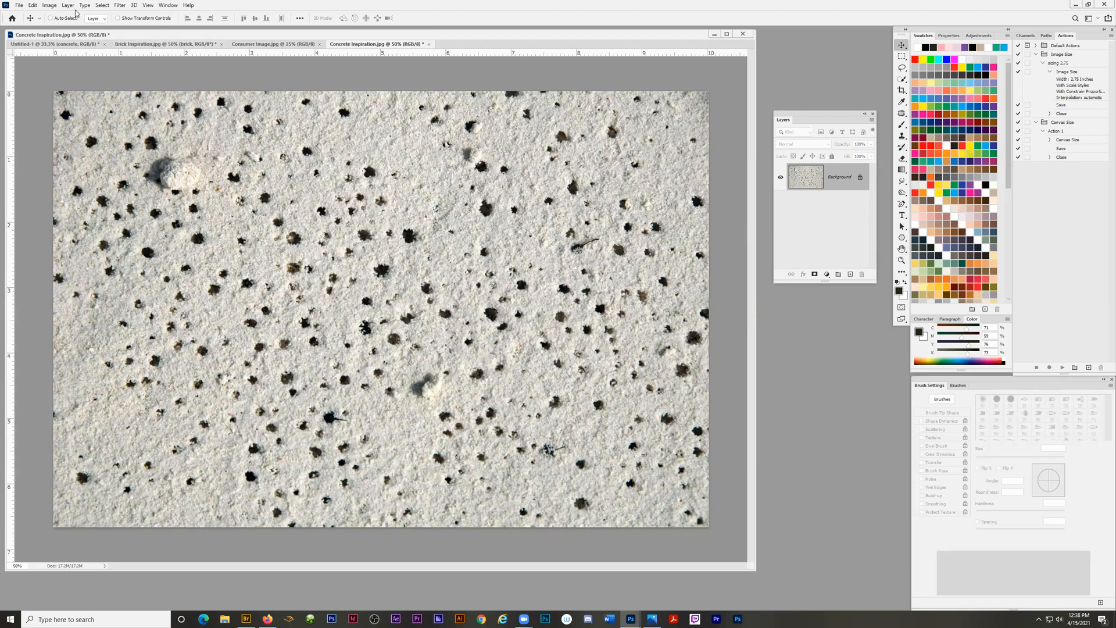
pyautogui.click(50, 5)
pyautogui.moveTo(58, 91)
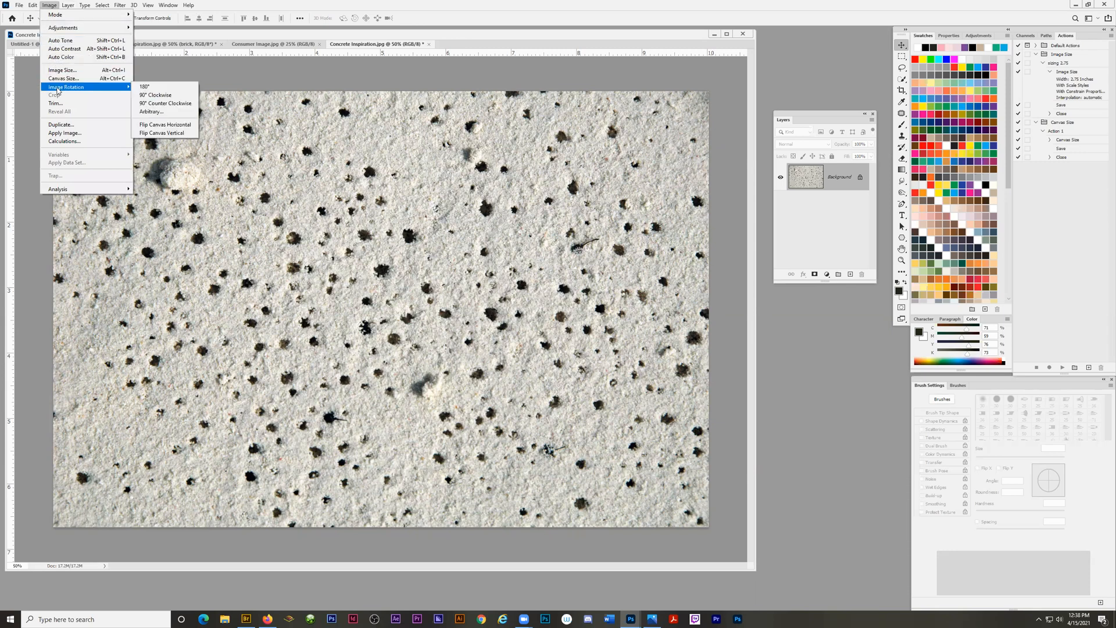
pyautogui.click(61, 70)
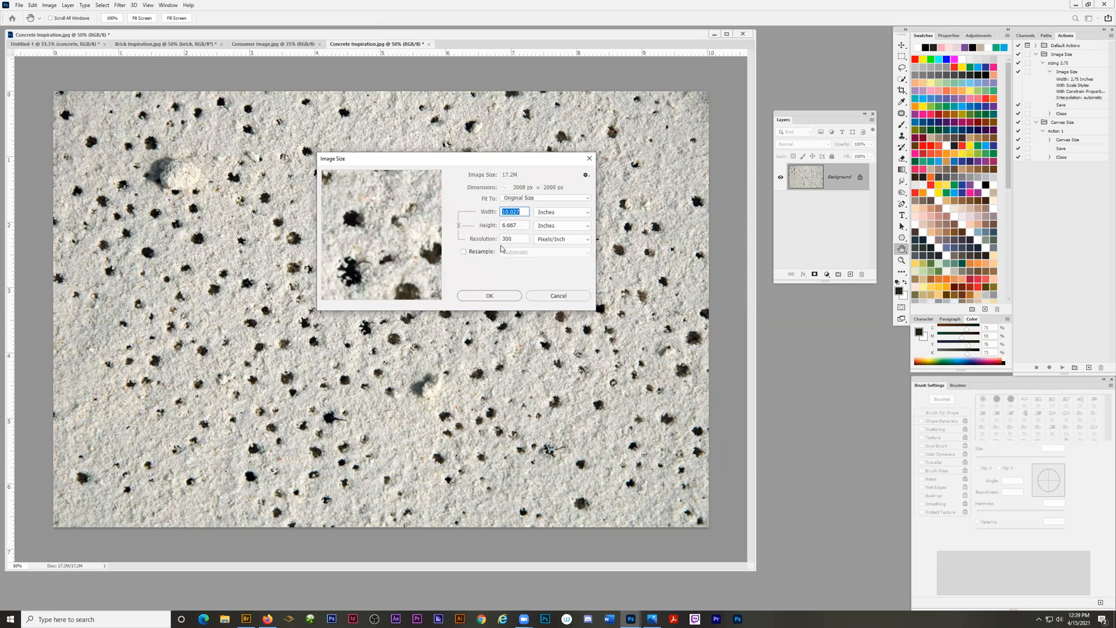
pyautogui.click(479, 297)
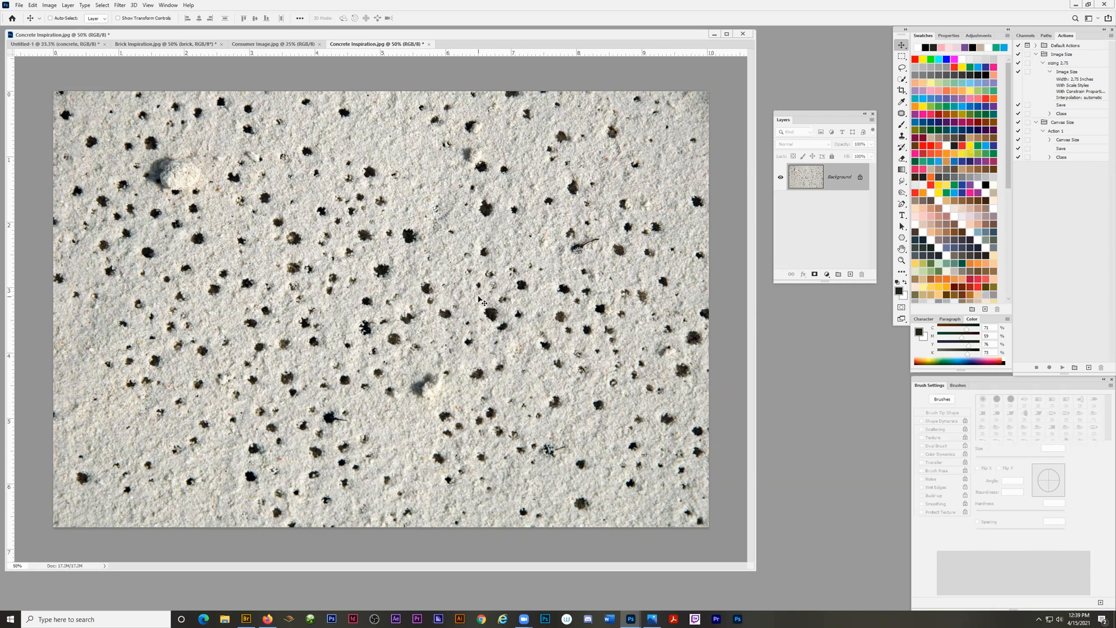
# Convert the full-size concrete image's Background layer to a Smart Object and copy it onto the Untitled-1 page.
pyautogui.rightClick(834, 179)
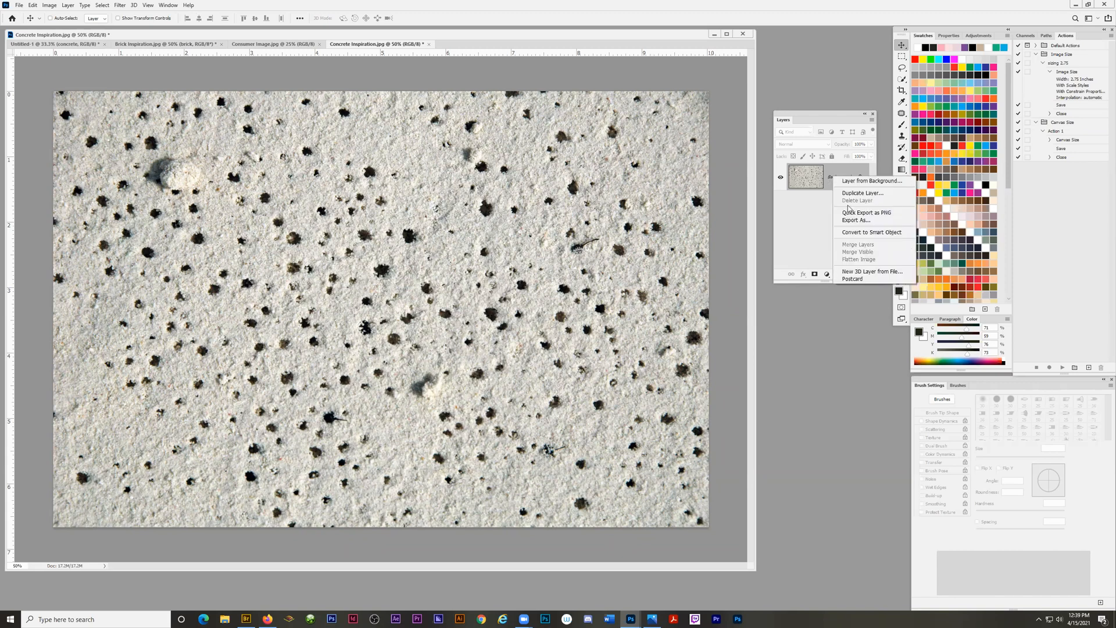
pyautogui.click(858, 233)
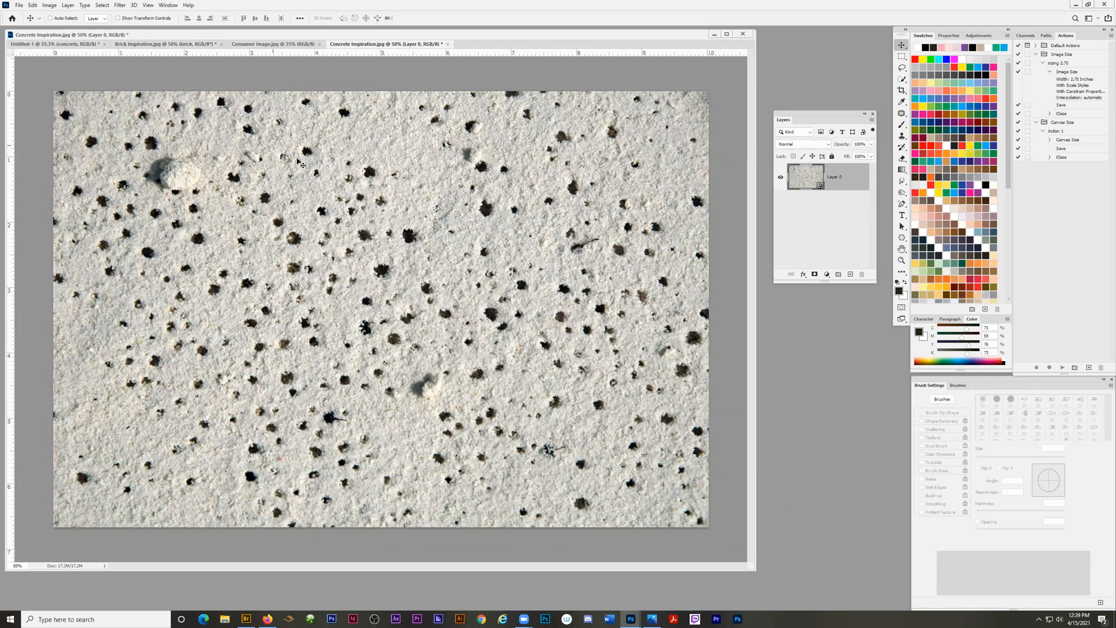
pyautogui.moveTo(386, 183); pyautogui.dragTo(492, 394)
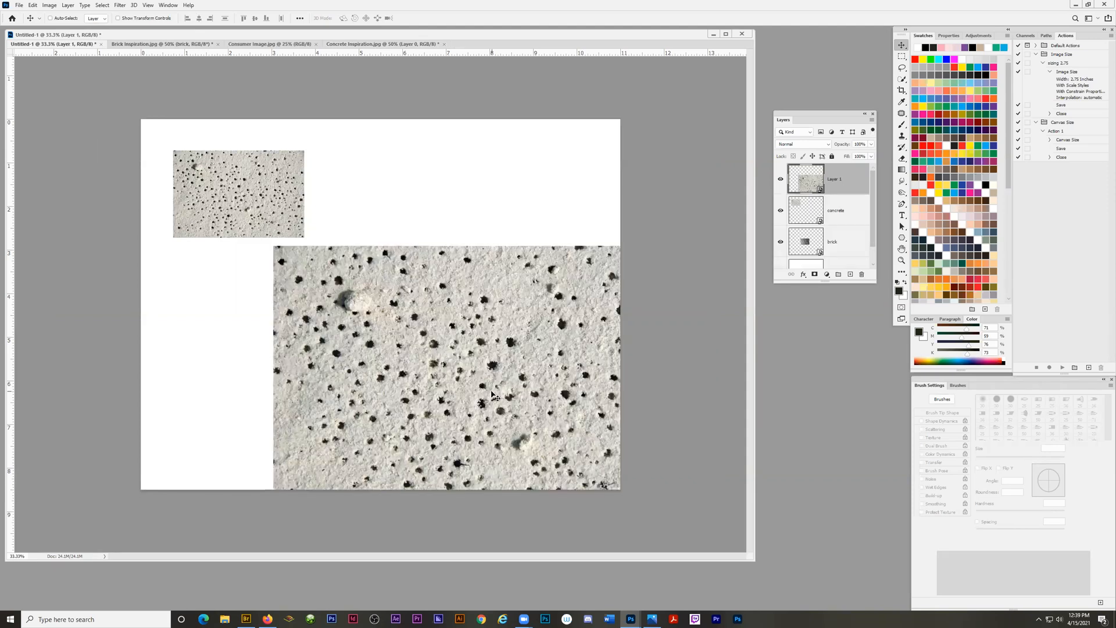
pyautogui.moveTo(509, 436); pyautogui.dragTo(433, 350)
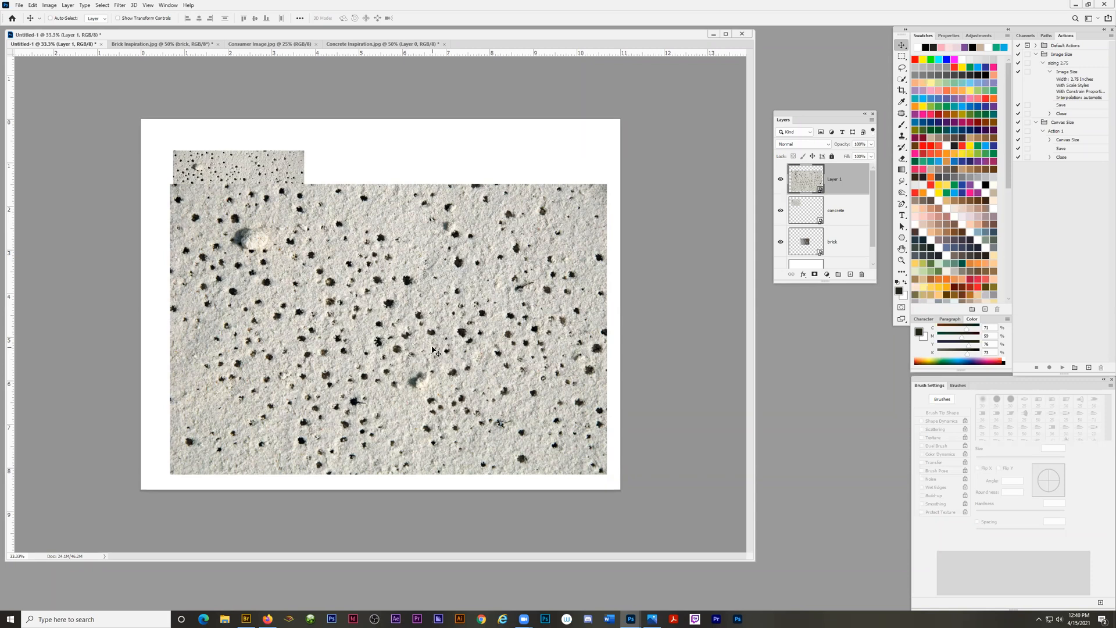
pyautogui.moveTo(308, 191); pyautogui.dragTo(395, 311)
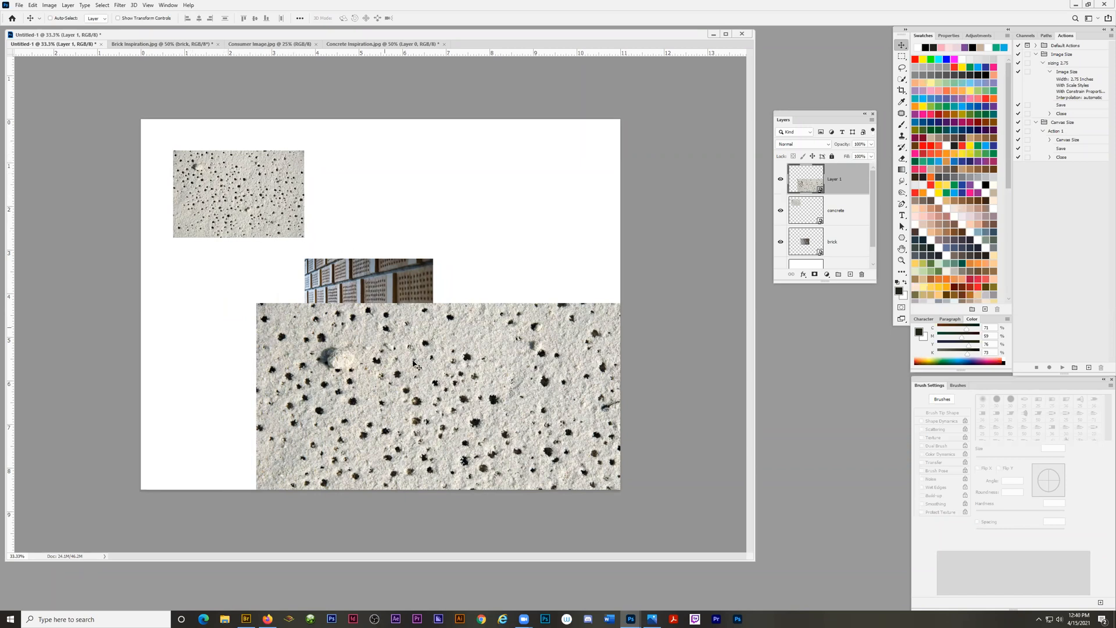
pyautogui.moveTo(416, 366); pyautogui.dragTo(322, 234)
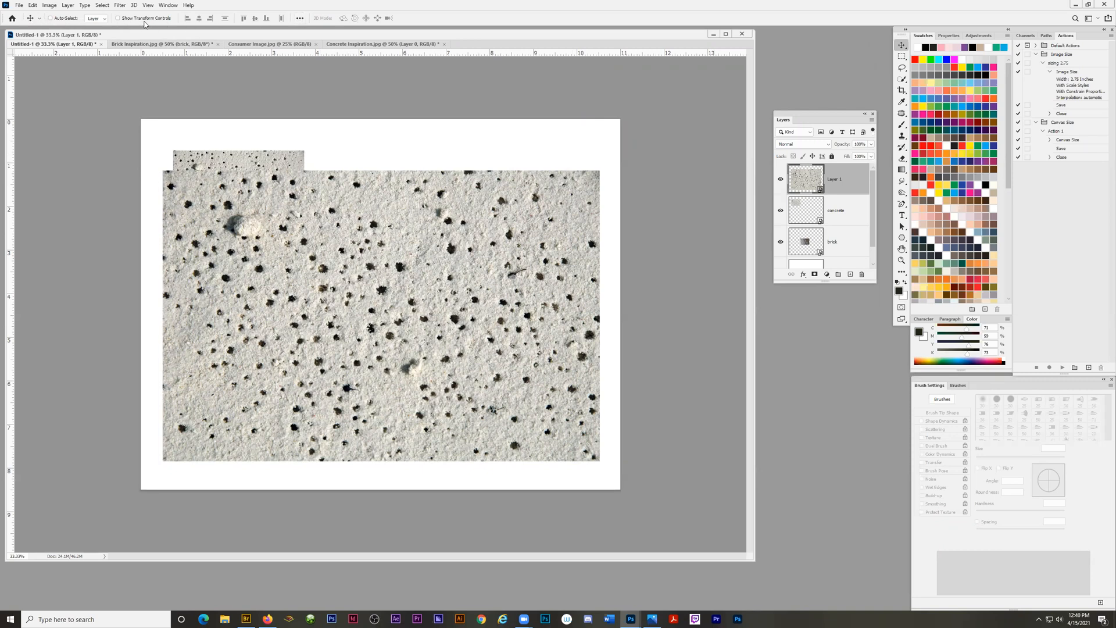
# Show the transform controls and scale the large concrete Smart Object to about 29%, placing it just below the small concrete image.
pyautogui.click(118, 19)
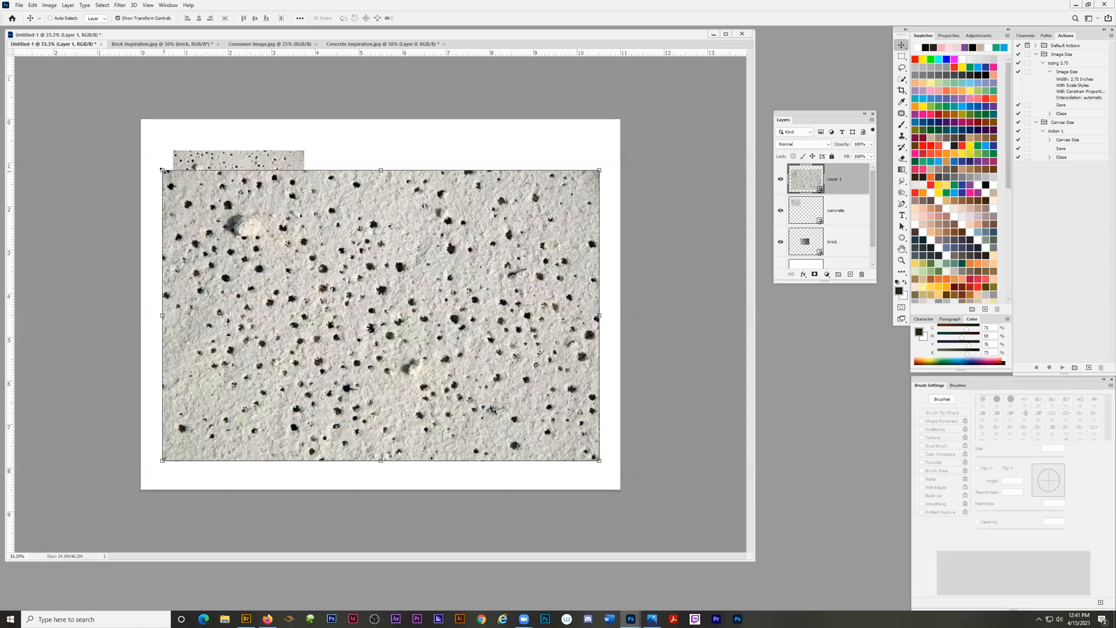
pyautogui.moveTo(163, 170); pyautogui.dragTo(219, 207)
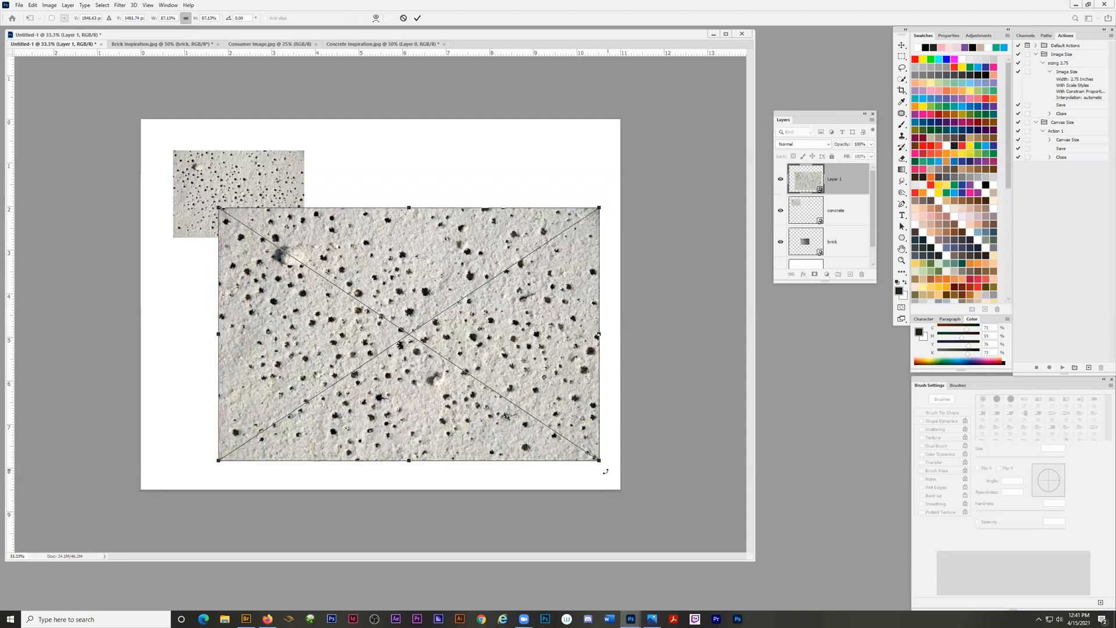
pyautogui.moveTo(599, 460); pyautogui.dragTo(351, 282)
pyautogui.moveTo(291, 226); pyautogui.dragTo(247, 261)
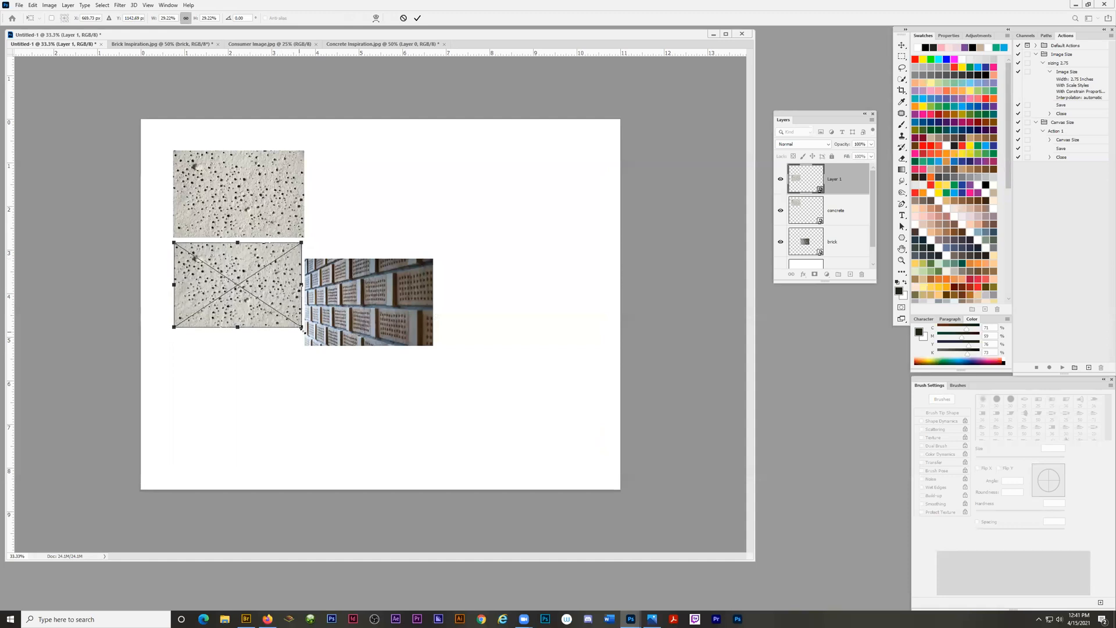
pyautogui.moveTo(302, 329); pyautogui.dragTo(302, 328)
pyautogui.moveTo(247, 261)
pyautogui.mouseDown()
pyautogui.moveTo(249, 167)
pyautogui.moveTo(250, 267)
pyautogui.mouseUp()
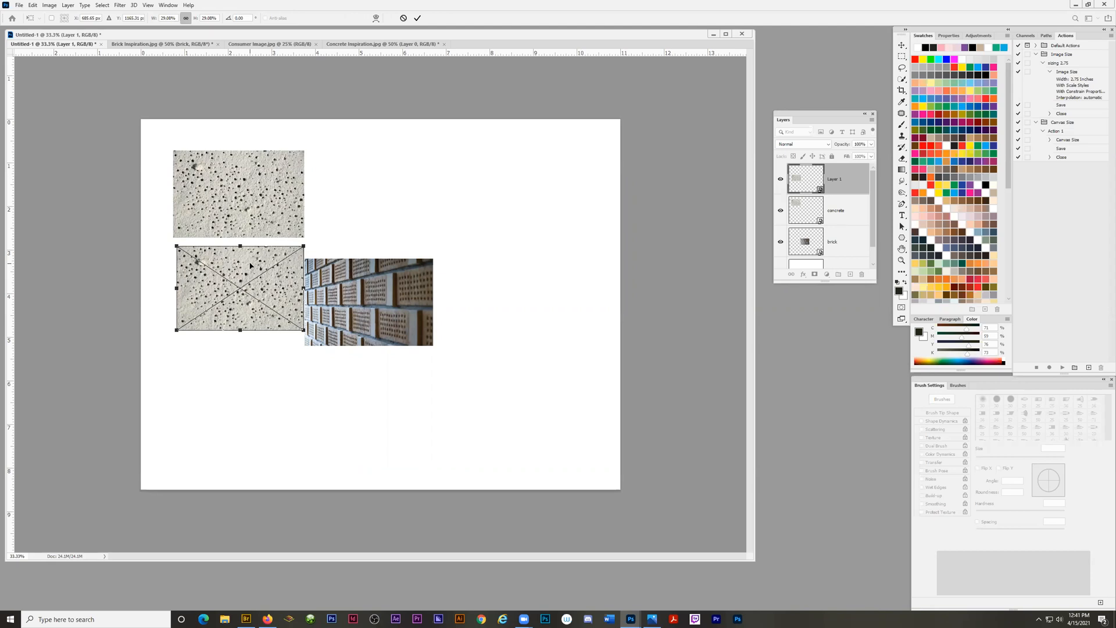
pyautogui.click(418, 18)
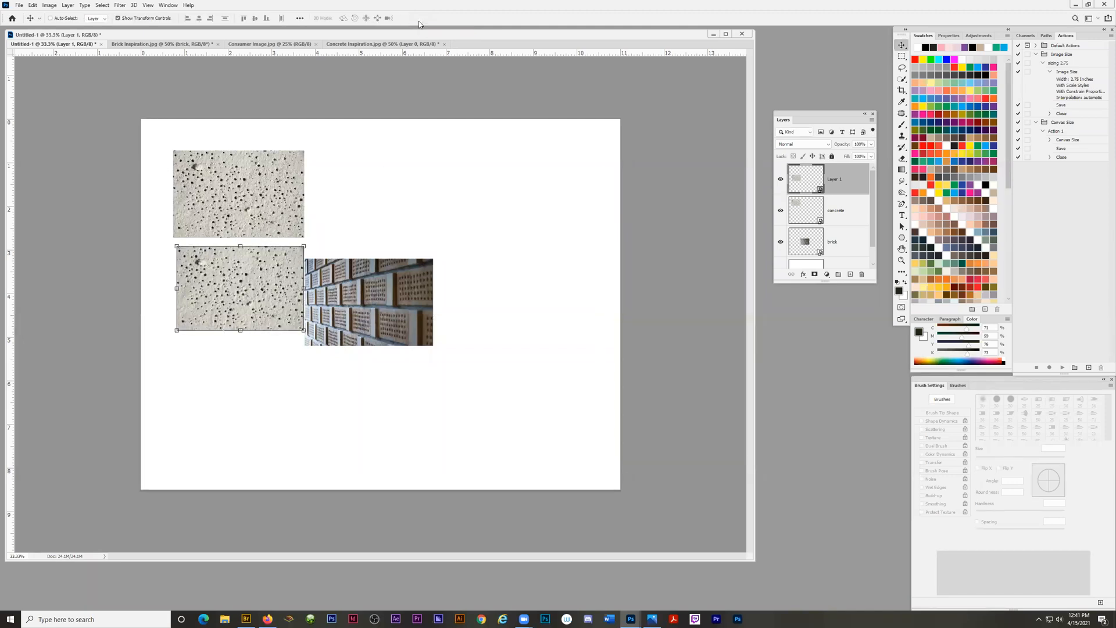
pyautogui.moveTo(246, 287); pyautogui.dragTo(241, 287)
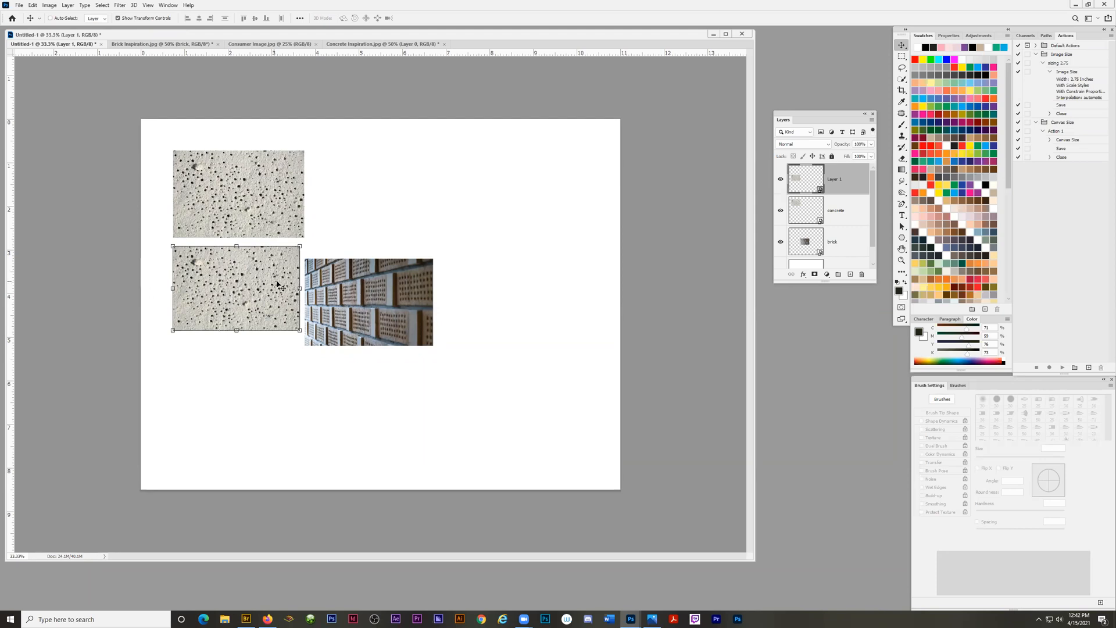
# Enlarge the new concrete Smart Object to about 60% and place it over the brick image in the page's lower middle.
pyautogui.moveTo(249, 281); pyautogui.dragTo(279, 408)
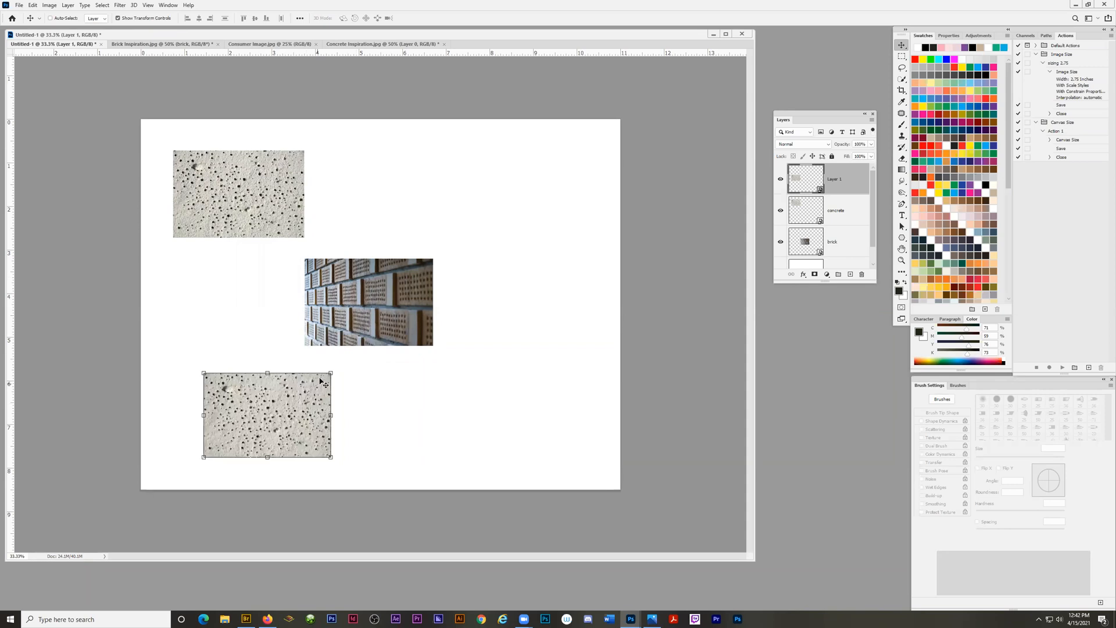
pyautogui.hotkey('ctrl', 't')
pyautogui.moveTo(331, 372); pyautogui.dragTo(465, 283)
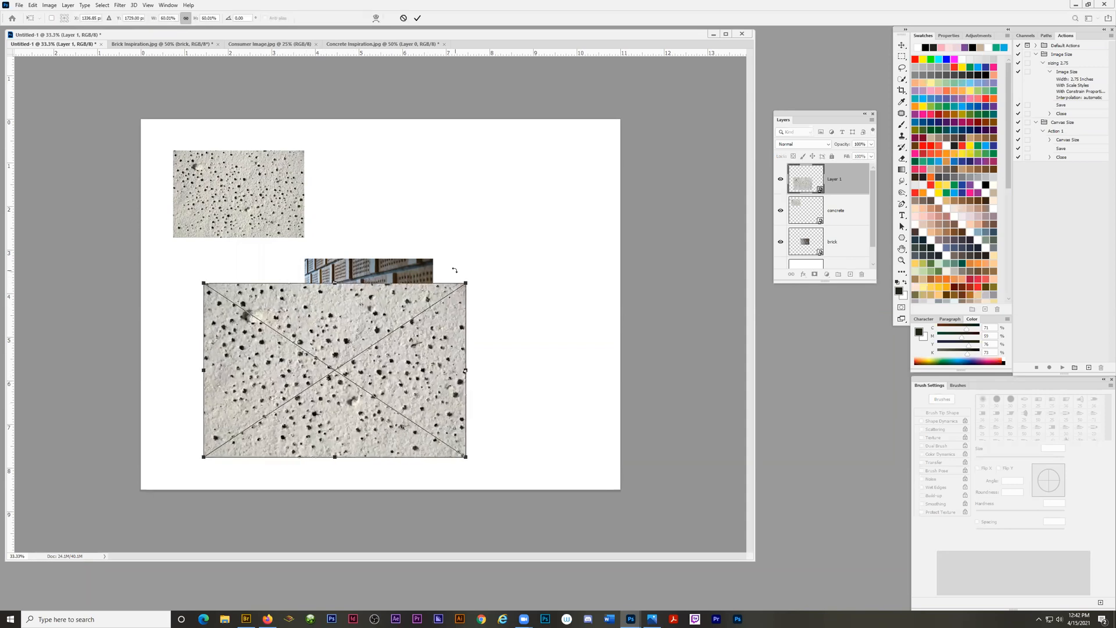
pyautogui.press('Return')
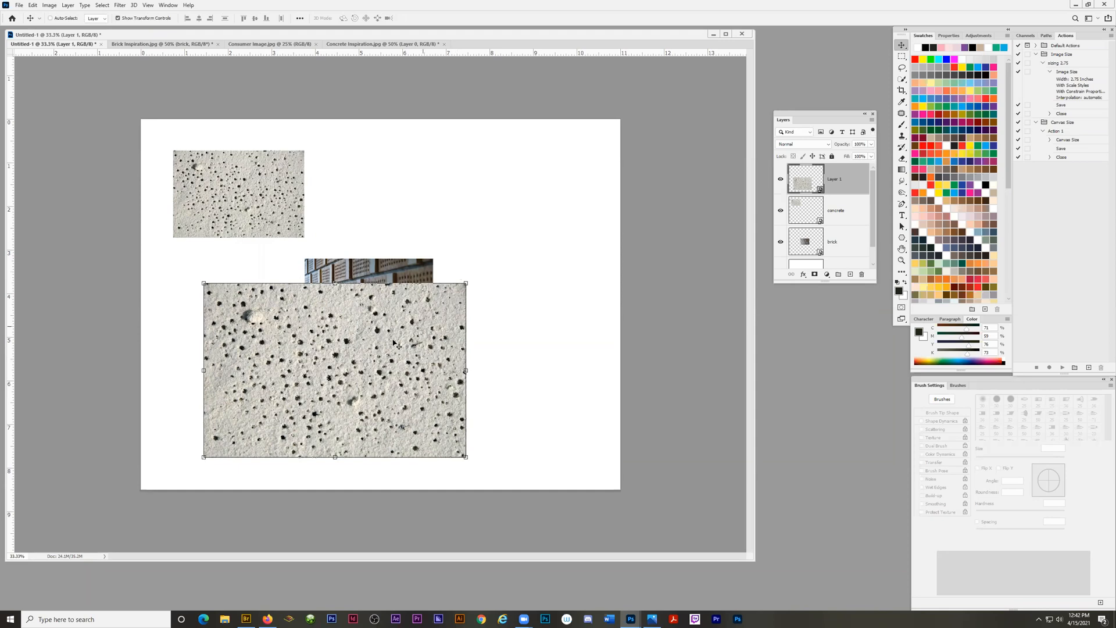
pyautogui.moveTo(359, 342); pyautogui.dragTo(405, 328)
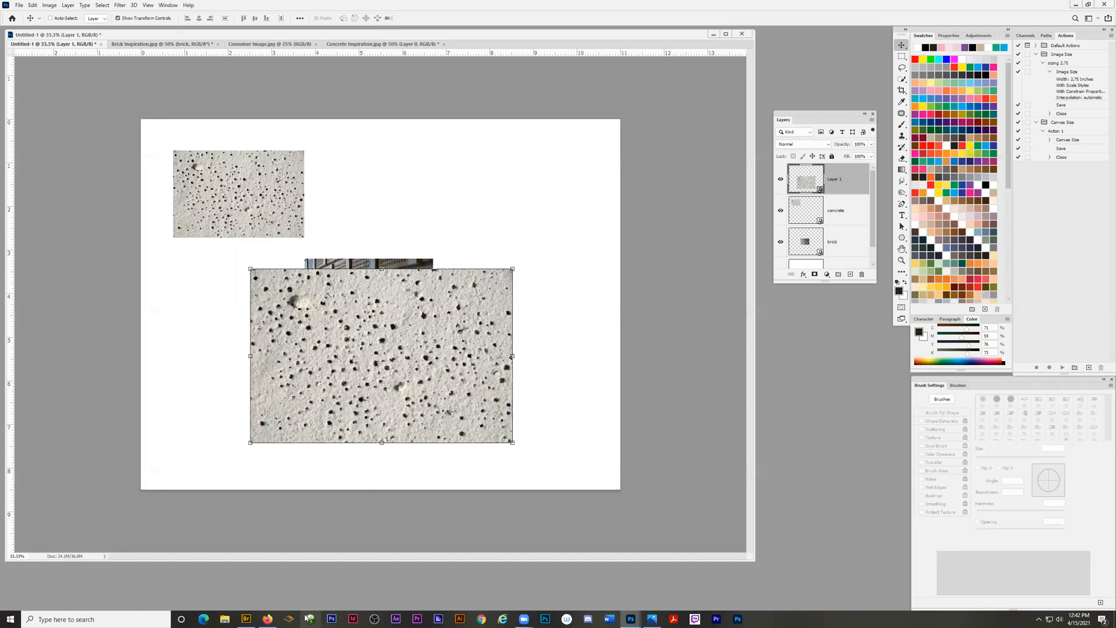
# Switch to Bridge, open Graffiti Background.jpg in Photoshop and enlarge its document window.
pyautogui.moveTo(250, 618)
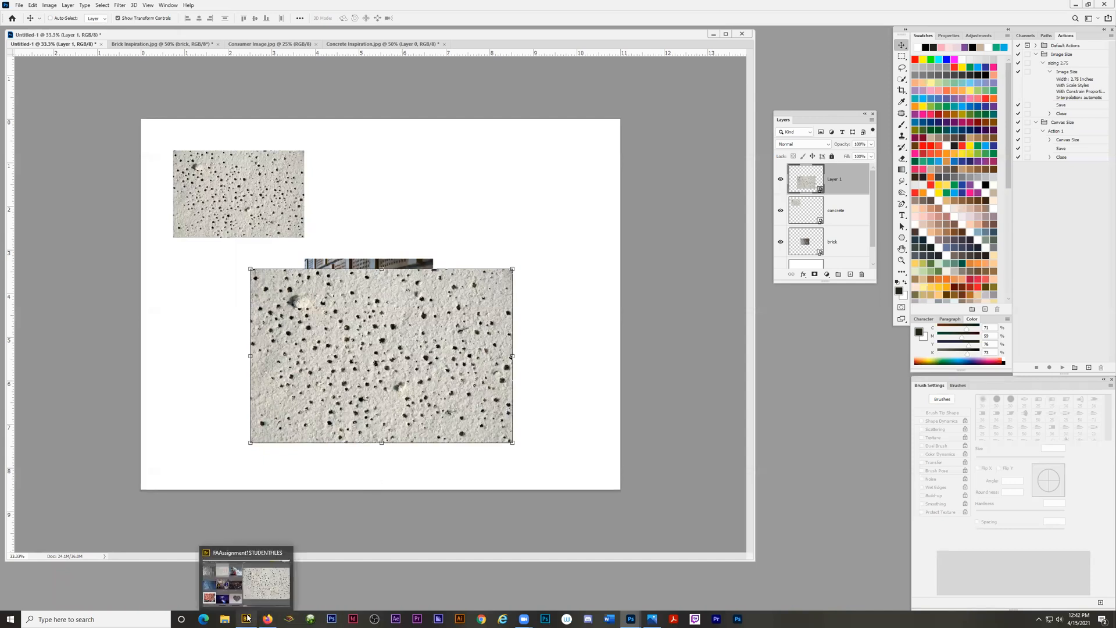
pyautogui.click(228, 595)
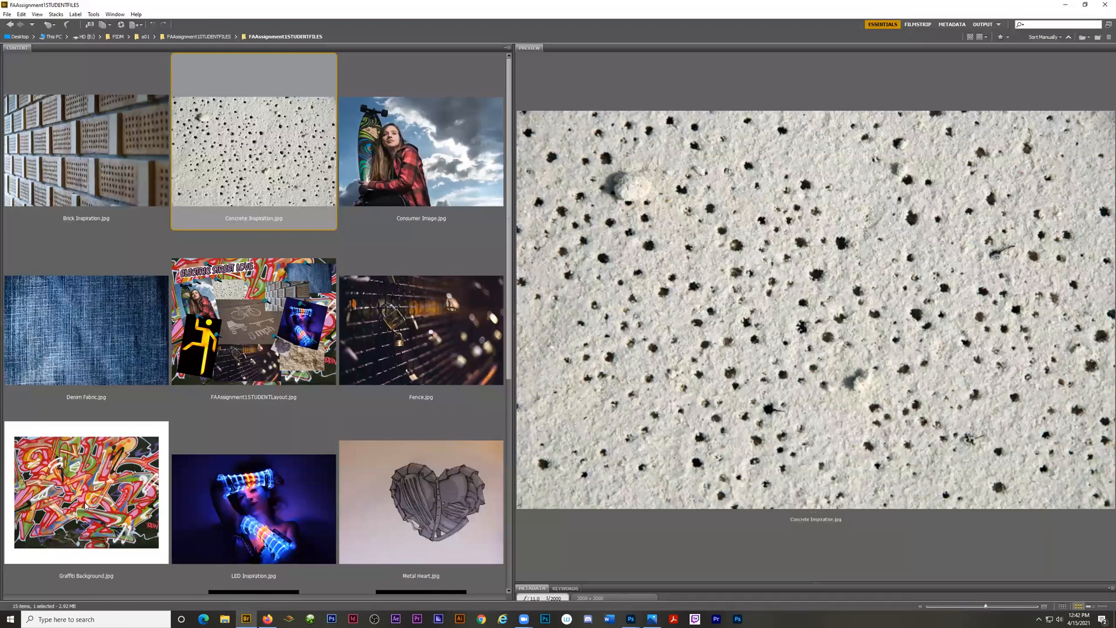
pyautogui.doubleClick(84, 505)
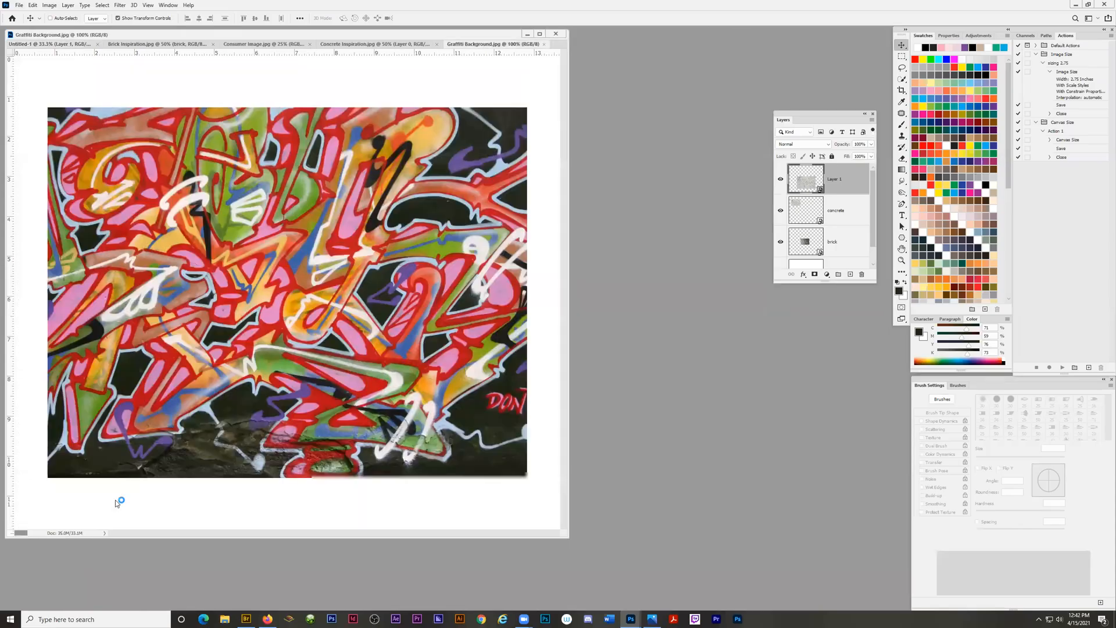
pyautogui.moveTo(568, 538); pyautogui.dragTo(766, 570)
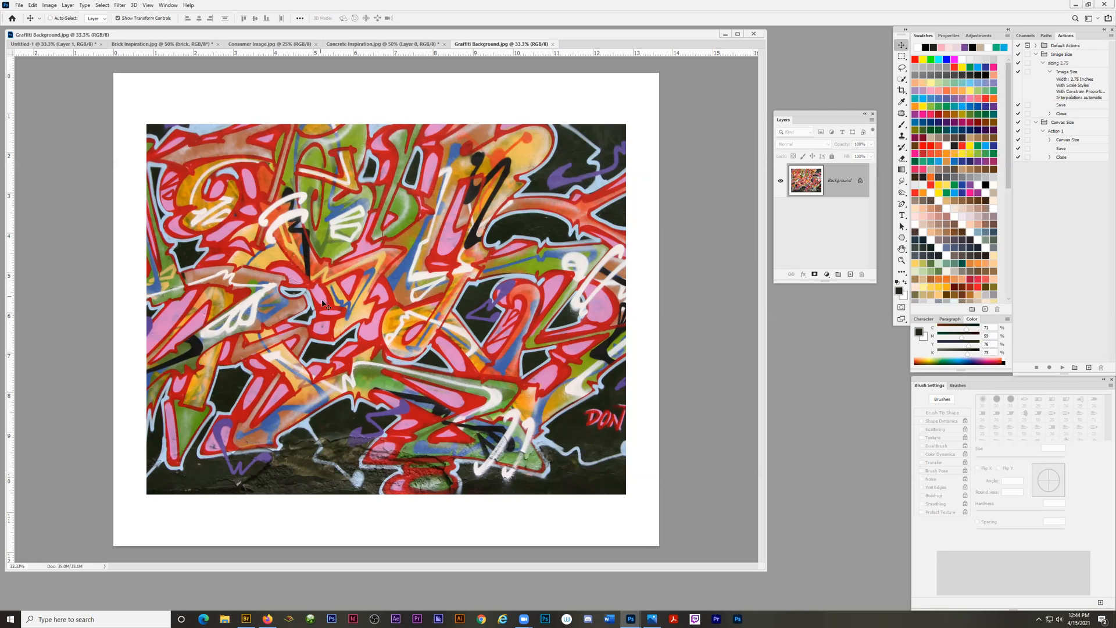
# Set the graffiti image's resolution to 300 pixels/inch with resampling left off.
pyautogui.click(50, 6)
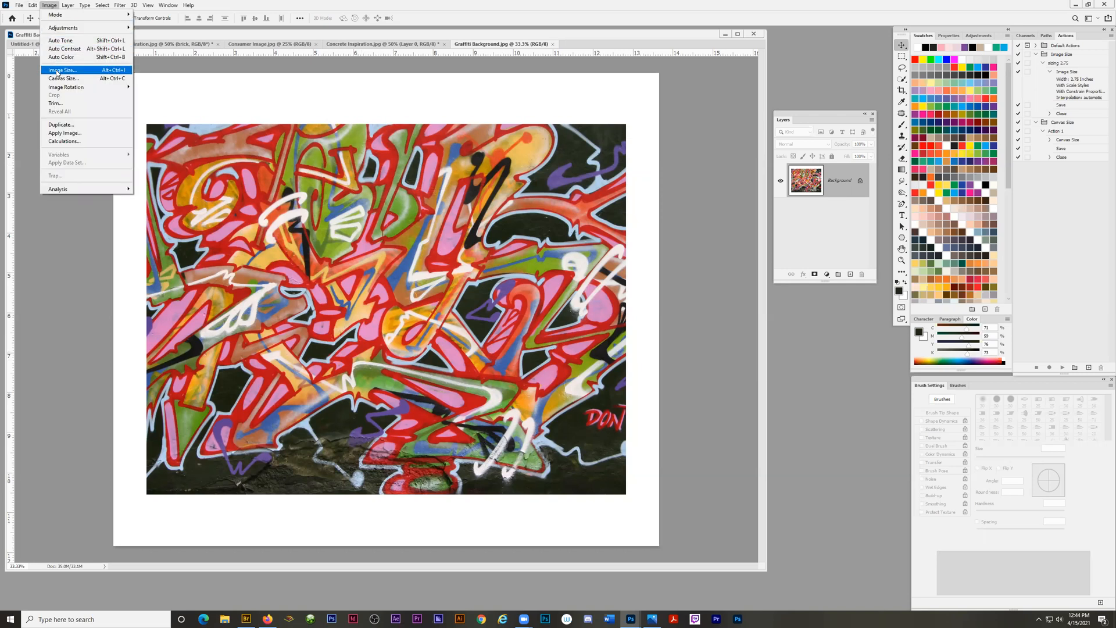
pyautogui.click(57, 70)
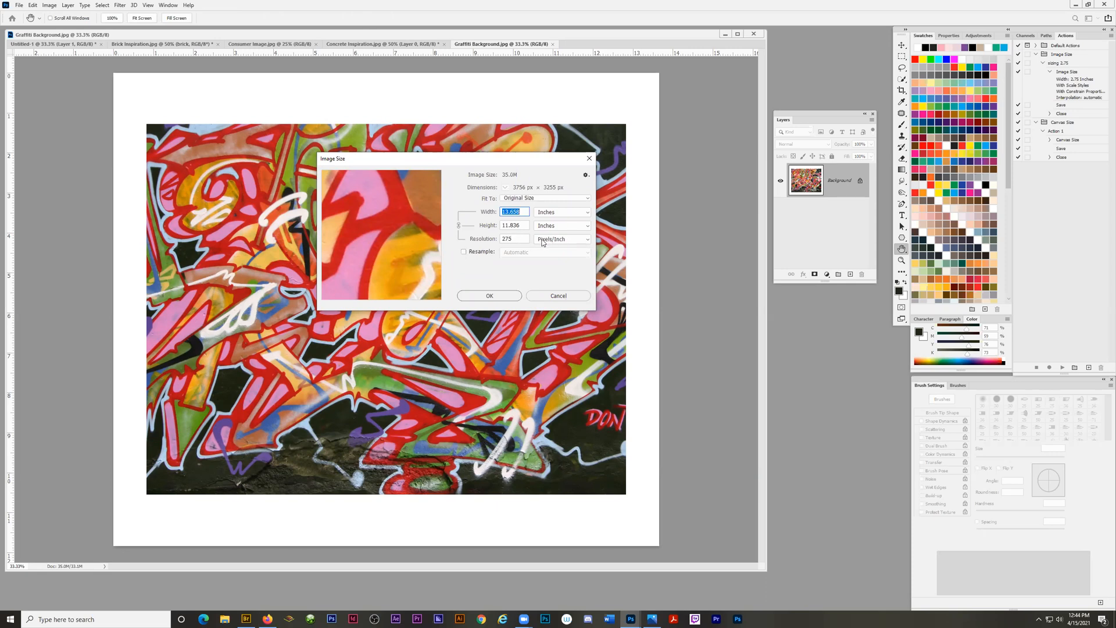
pyautogui.doubleClick(512, 239)
pyautogui.write('300')
pyautogui.click(489, 295)
pyautogui.press('v')
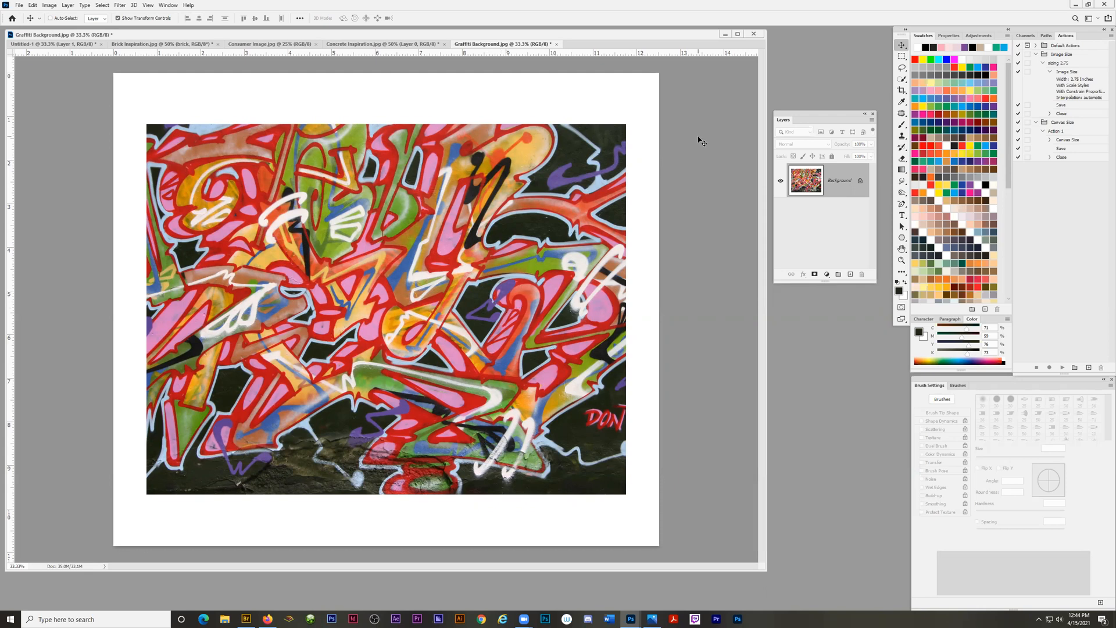
# Crop the white border off all four sides of the graffiti image.
pyautogui.click(902, 90)
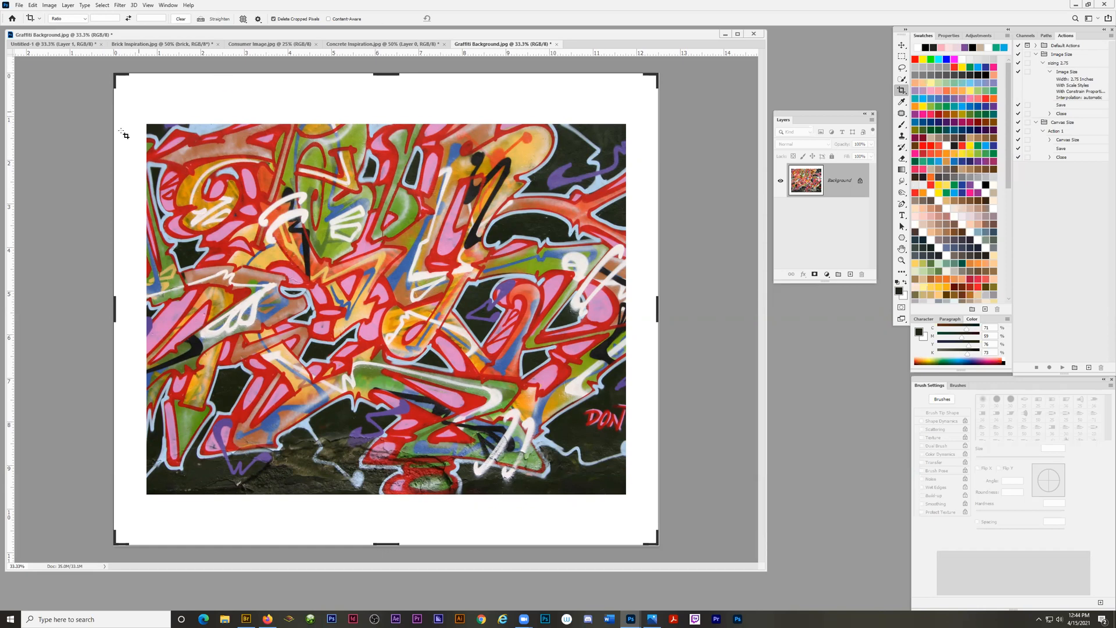
pyautogui.moveTo(114, 75); pyautogui.dragTo(131, 103)
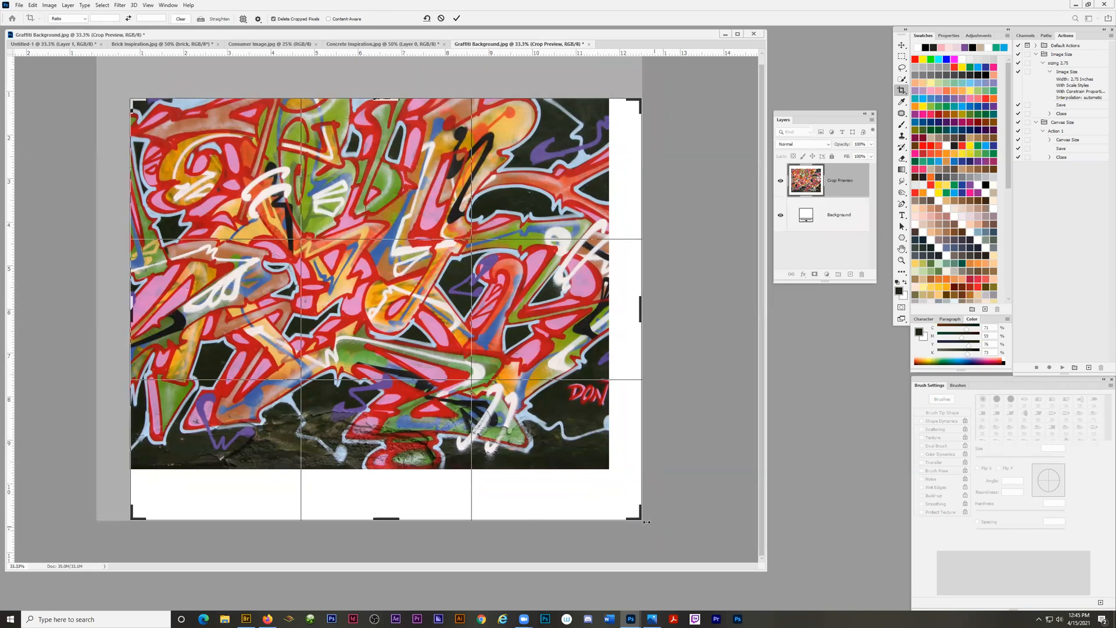
pyautogui.moveTo(640, 519); pyautogui.dragTo(625, 494)
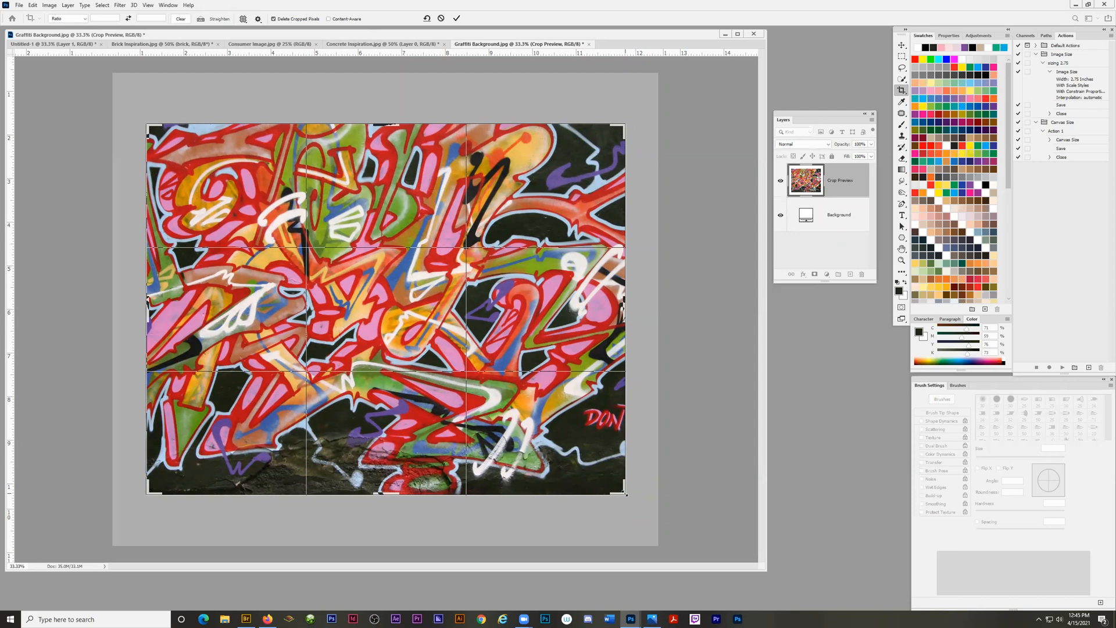
pyautogui.moveTo(626, 495); pyautogui.dragTo(624, 492)
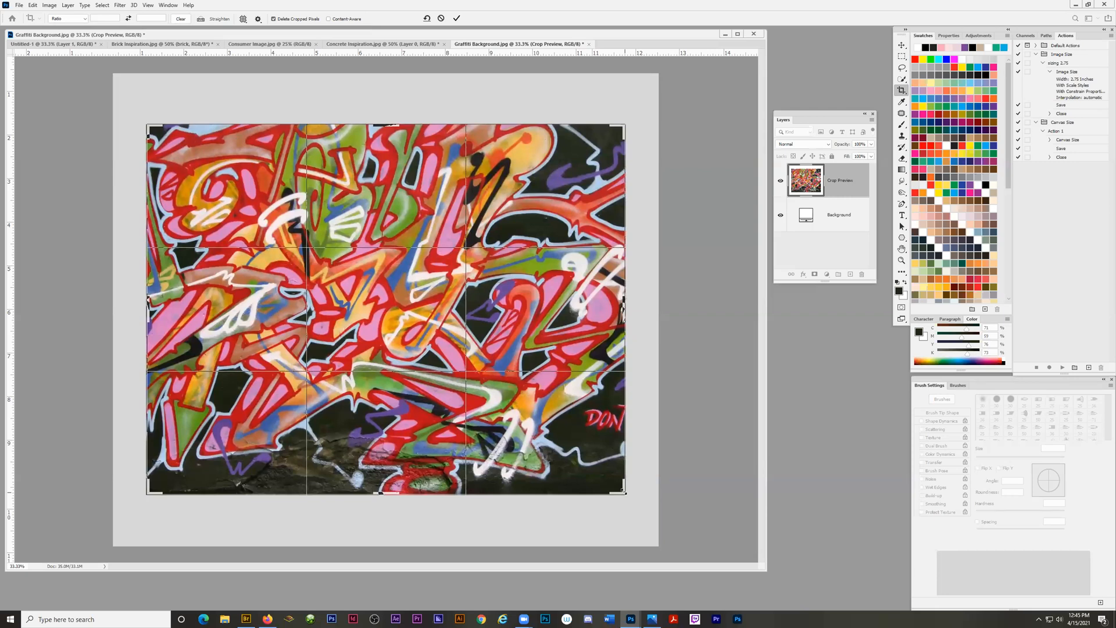
pyautogui.moveTo(620, 482); pyautogui.dragTo(620, 482)
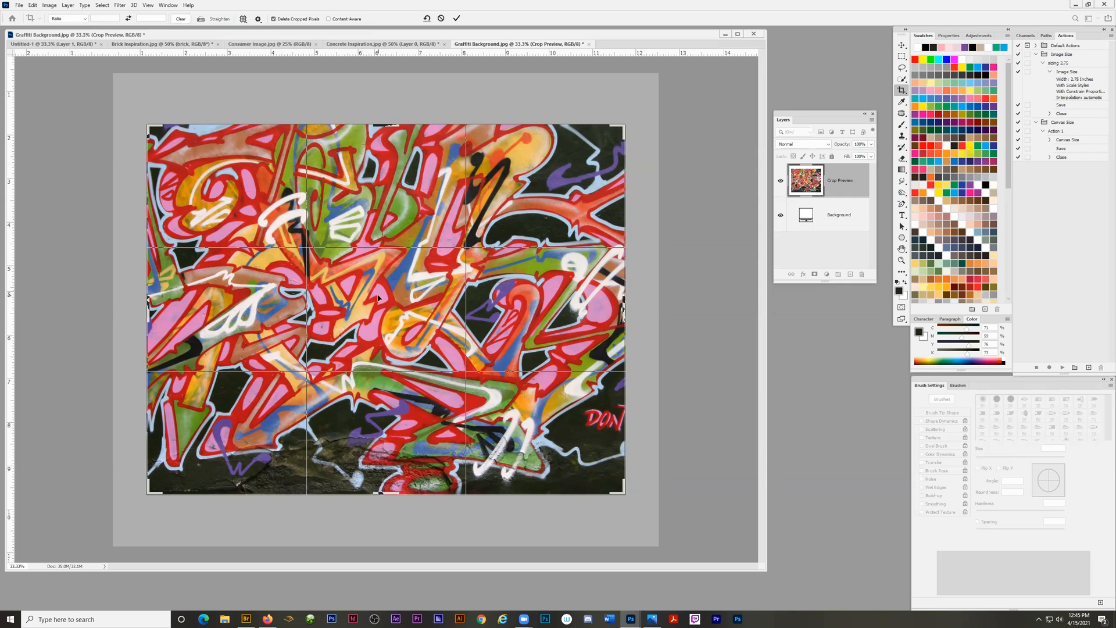
pyautogui.click(456, 19)
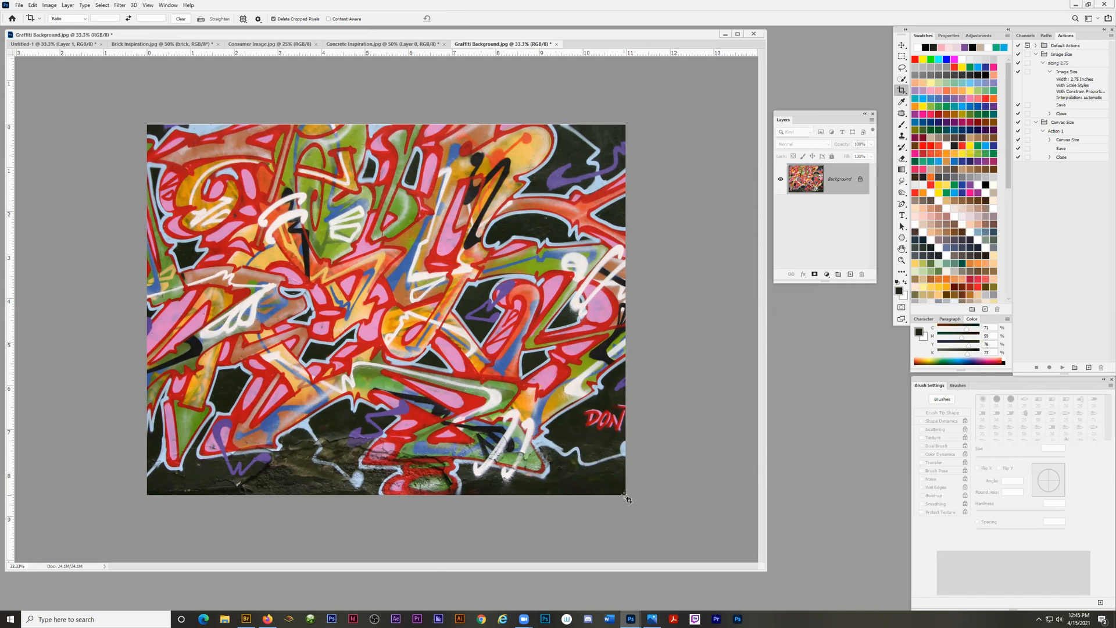
# Trim the graffiti image's outer edges with a second, tighter crop to remove any leftover white slivers.
pyautogui.moveTo(629, 497); pyautogui.dragTo(148, 126)
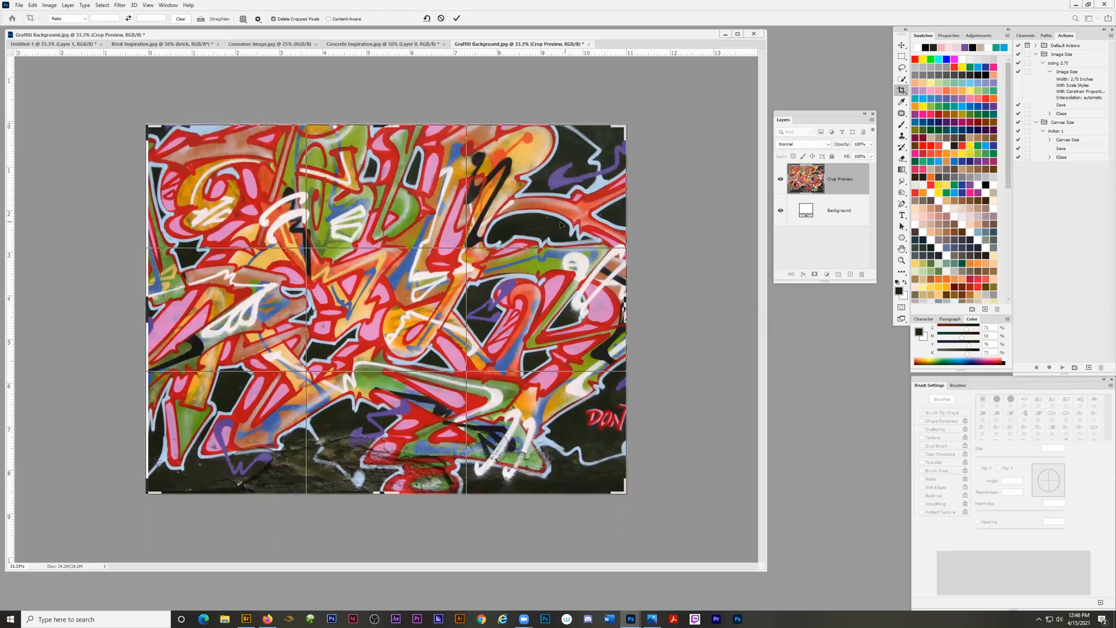
pyautogui.press('Return')
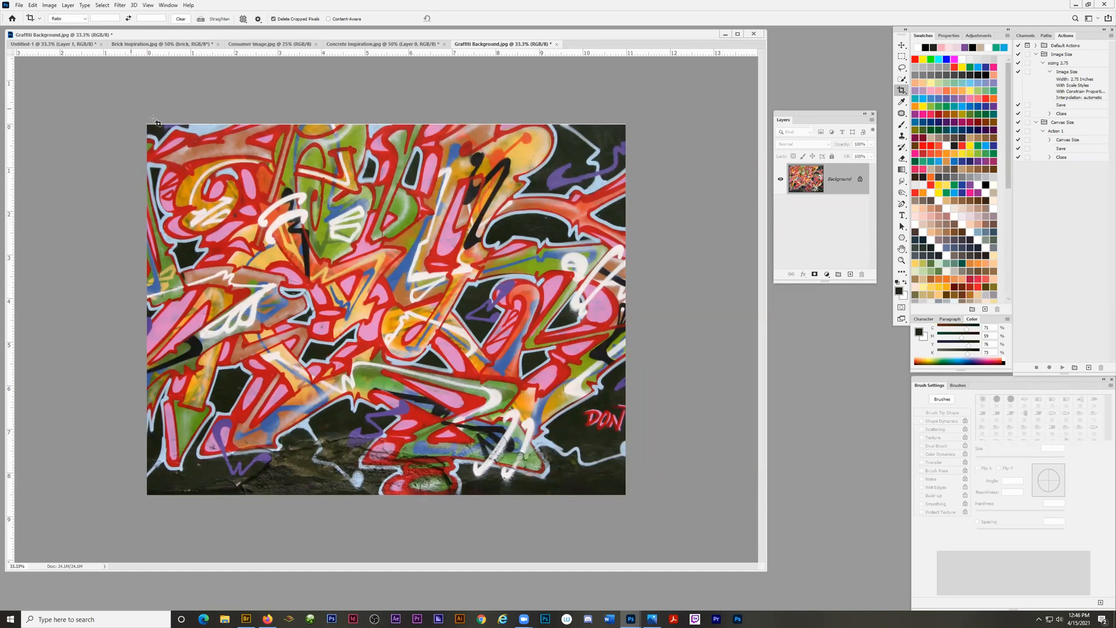
pyautogui.click(384, 254)
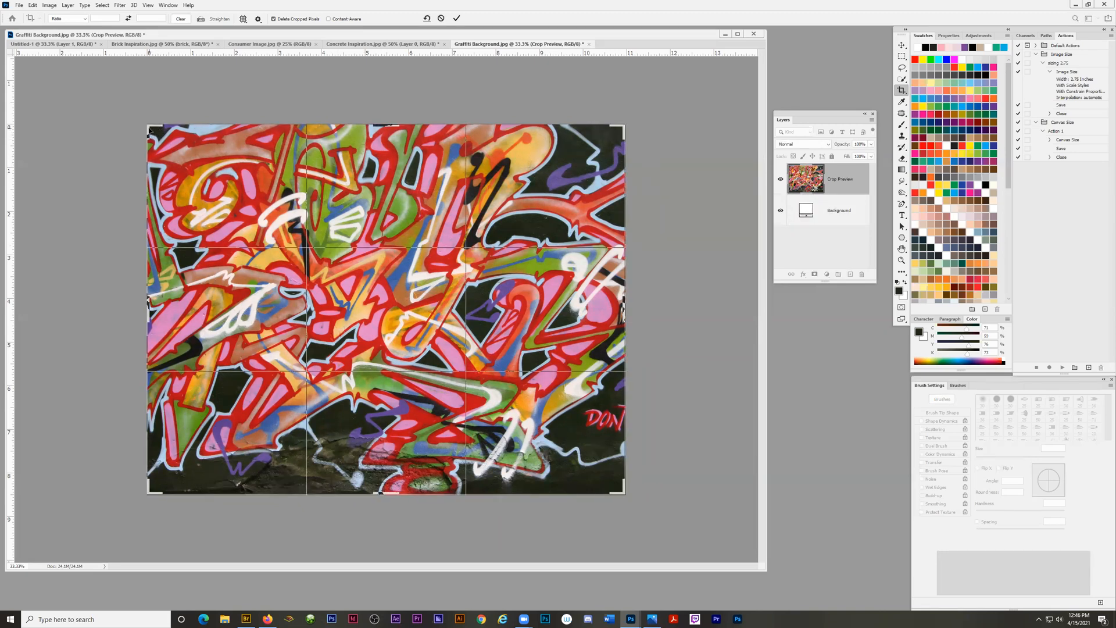
pyautogui.moveTo(150, 131); pyautogui.dragTo(146, 125)
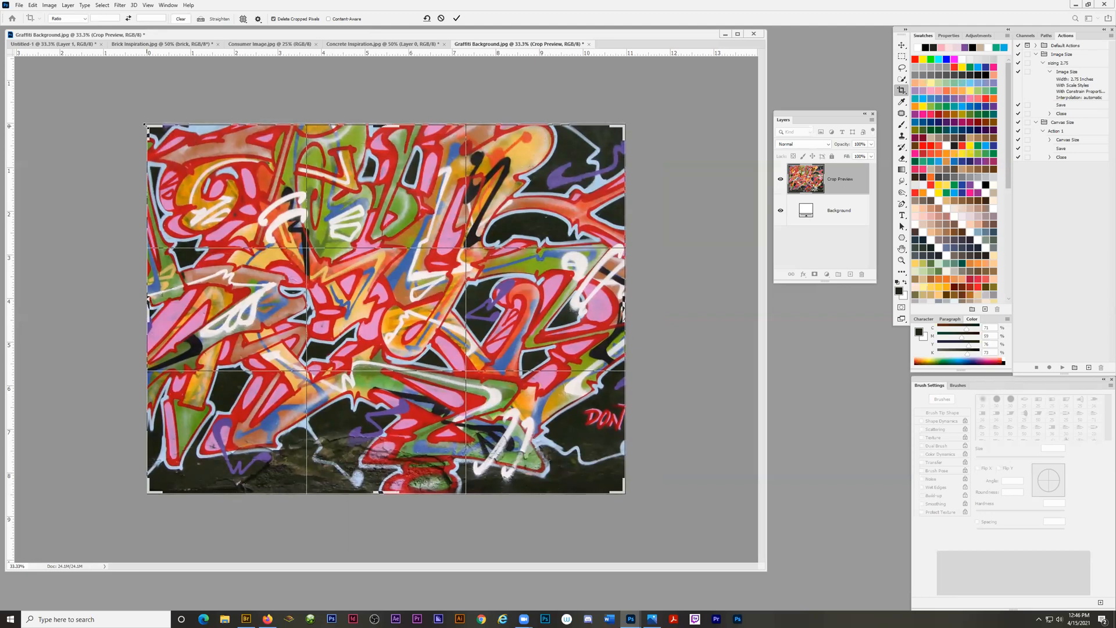
pyautogui.press('Return')
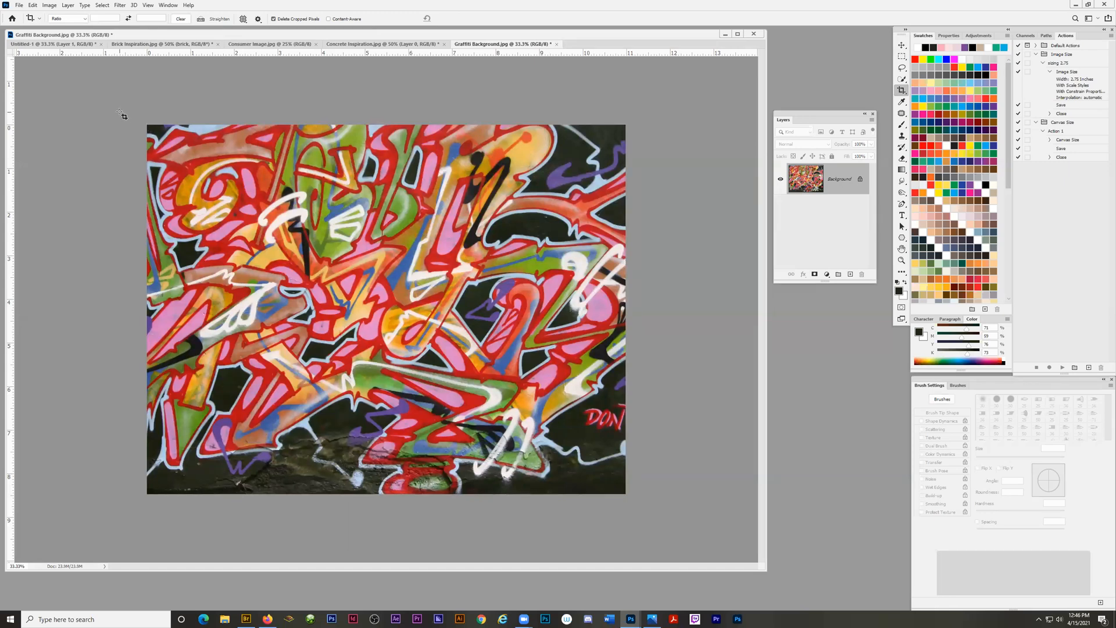
# Open the graffiti image's Image Size settings and turn on resampling.
pyautogui.click(45, 6)
pyautogui.click(58, 70)
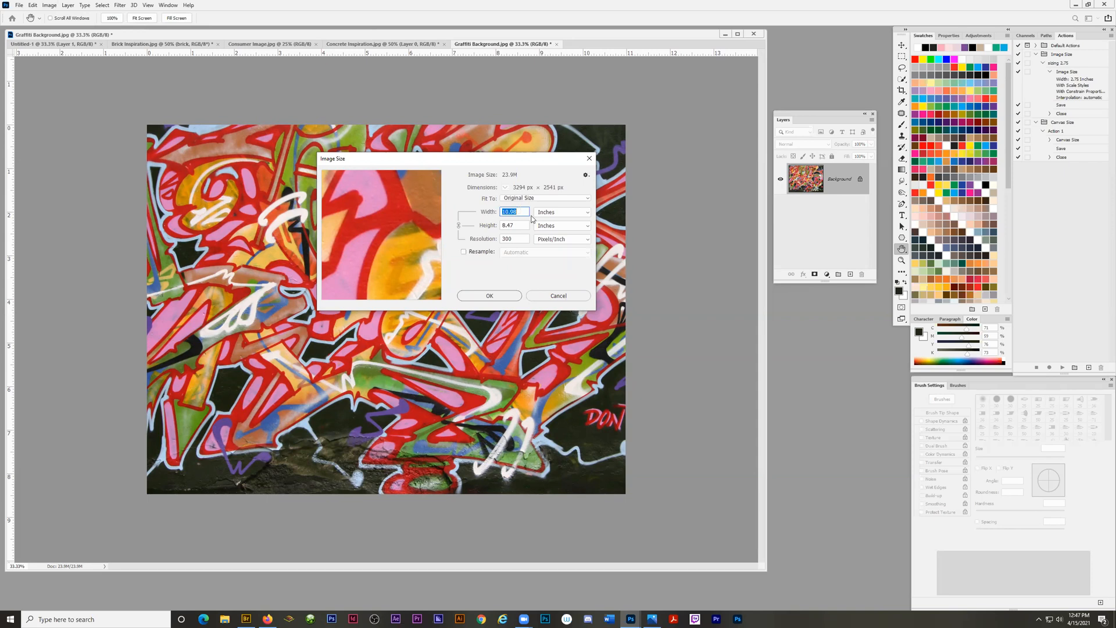
pyautogui.click(464, 253)
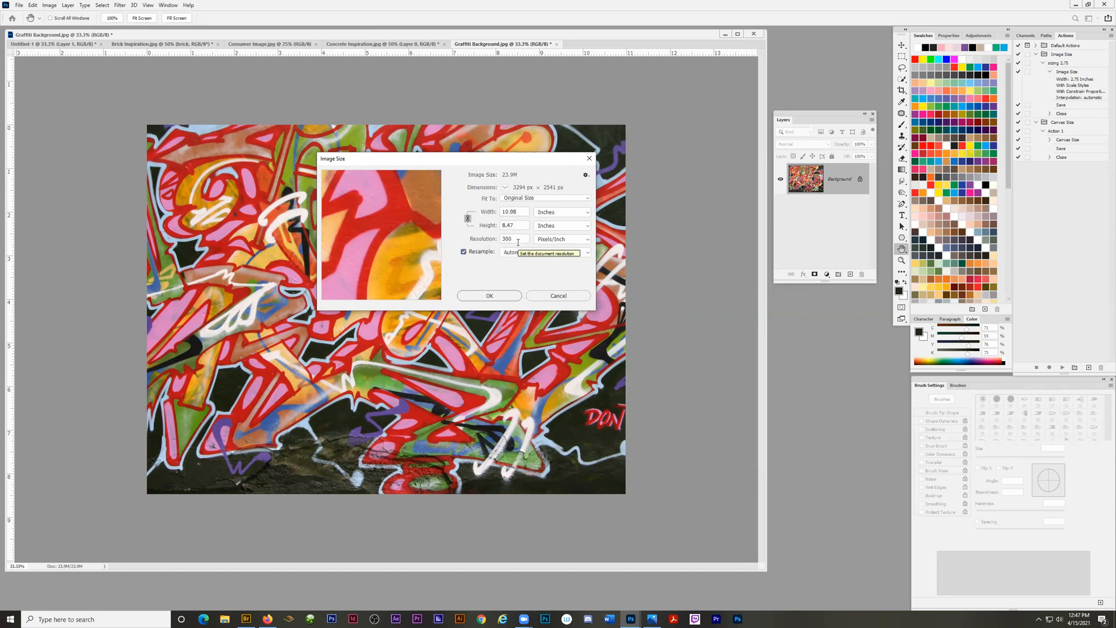
pyautogui.doubleClick(517, 214)
pyautogui.write('11')
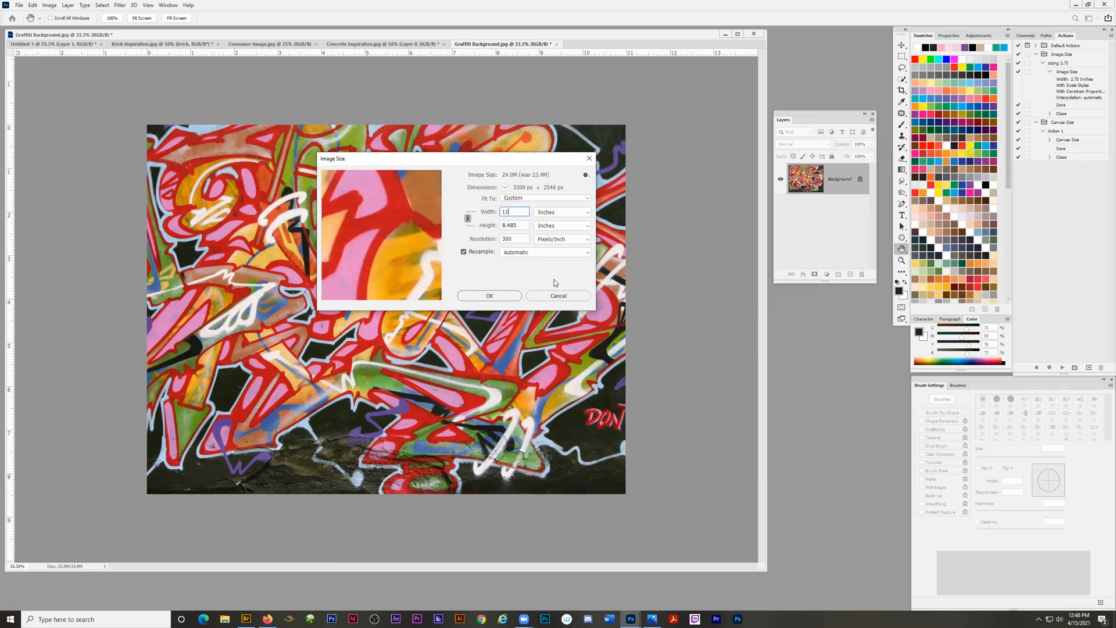
pyautogui.hotkey('ctrl', 'z')
# Resize the graffiti image to a height of 8.5 inches with proportions linked.
pyautogui.doubleClick(509, 226)
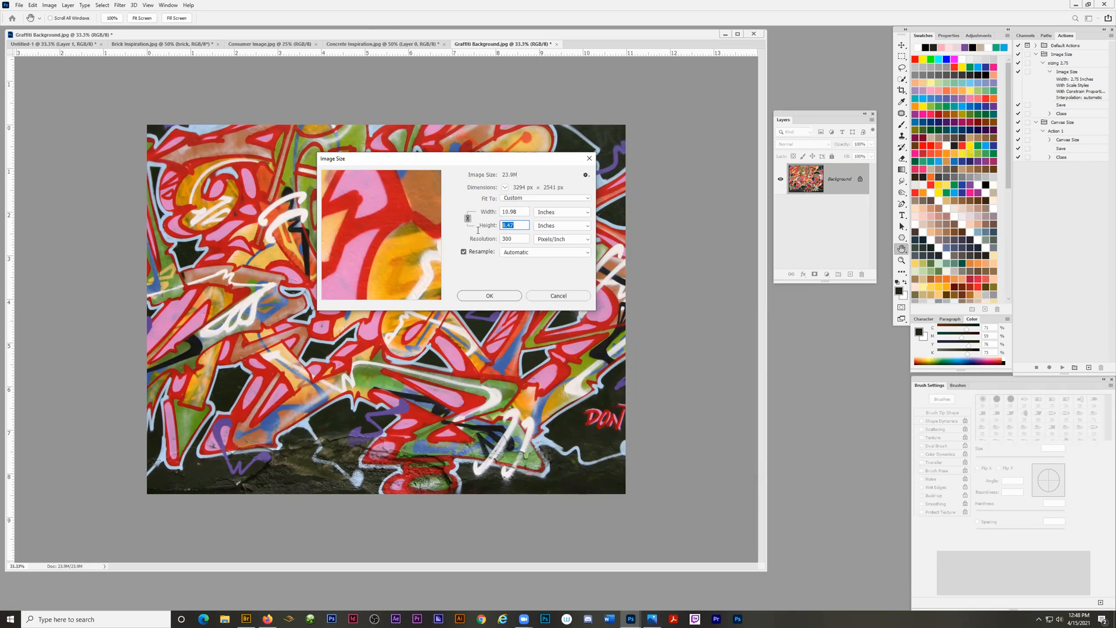
pyautogui.write('8.5')
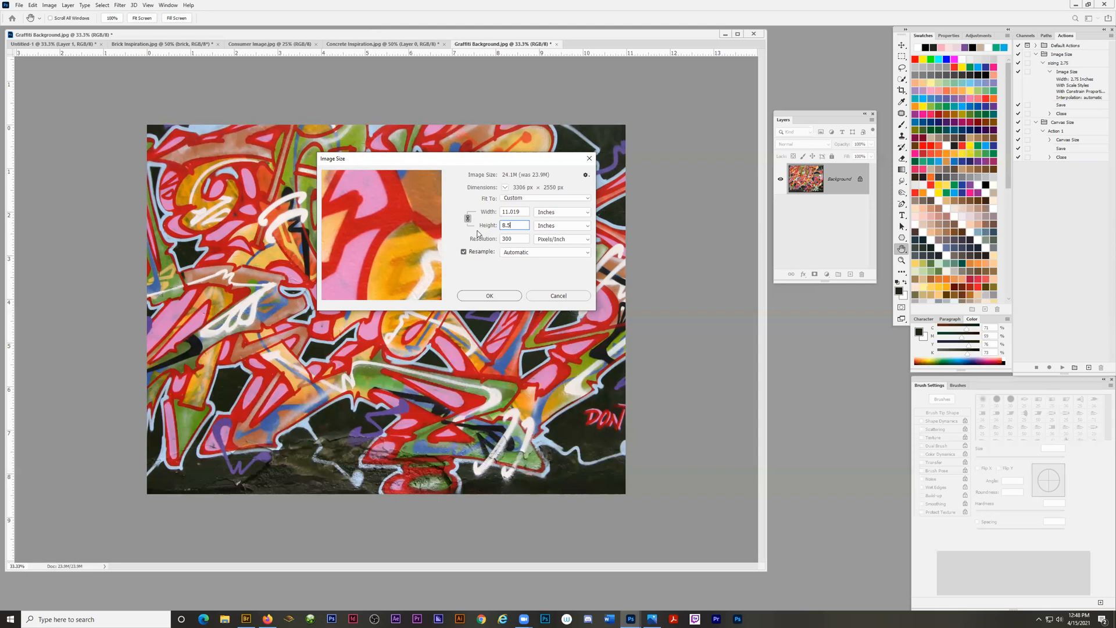
pyautogui.click(489, 296)
pyautogui.press('c')
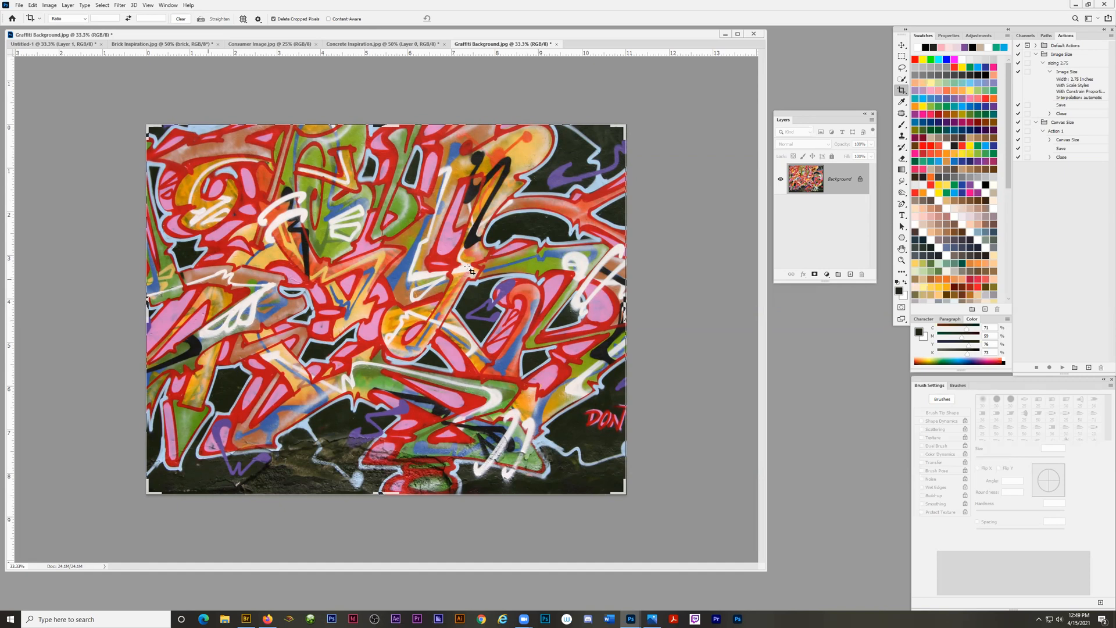
# Convert the graffiti image's Background layer to a Smart Object and rename it wall.
pyautogui.rightClick(839, 181)
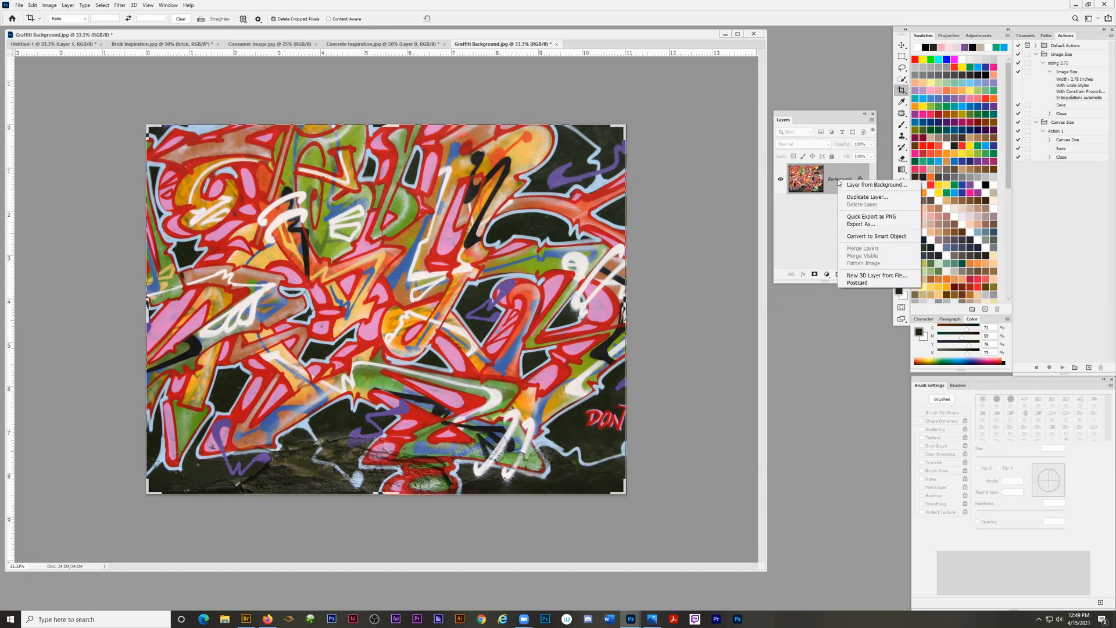
pyautogui.click(857, 238)
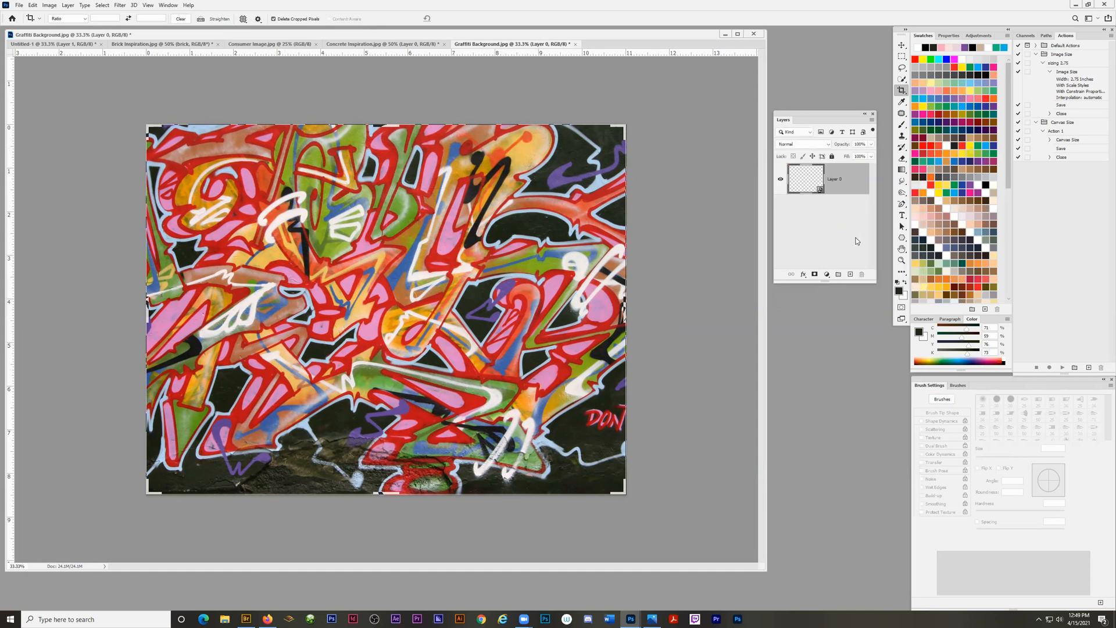
pyautogui.doubleClick(837, 179)
pyautogui.write('wall')
pyautogui.press('Return')
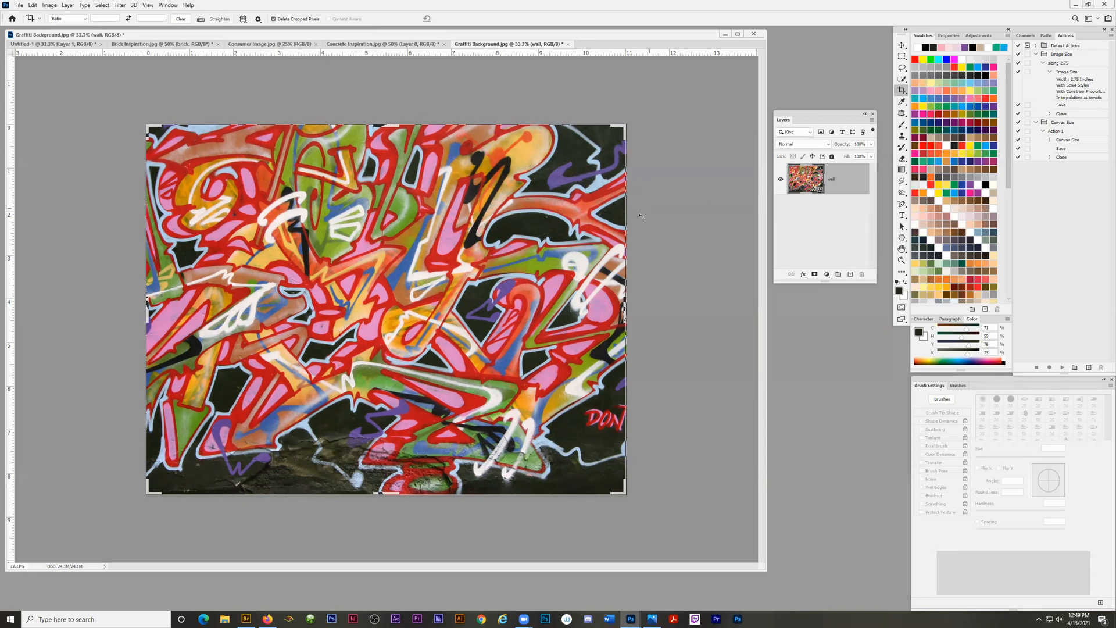
pyautogui.click(901, 46)
pyautogui.moveTo(331, 262); pyautogui.dragTo(402, 261)
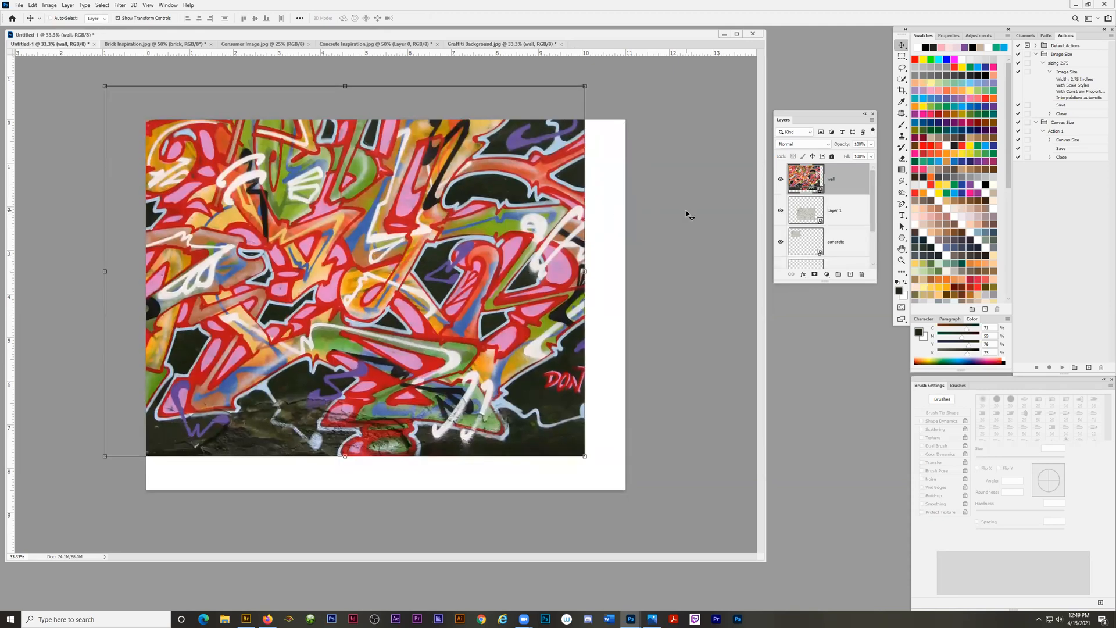
pyautogui.hotkey('ctrl', 'z')
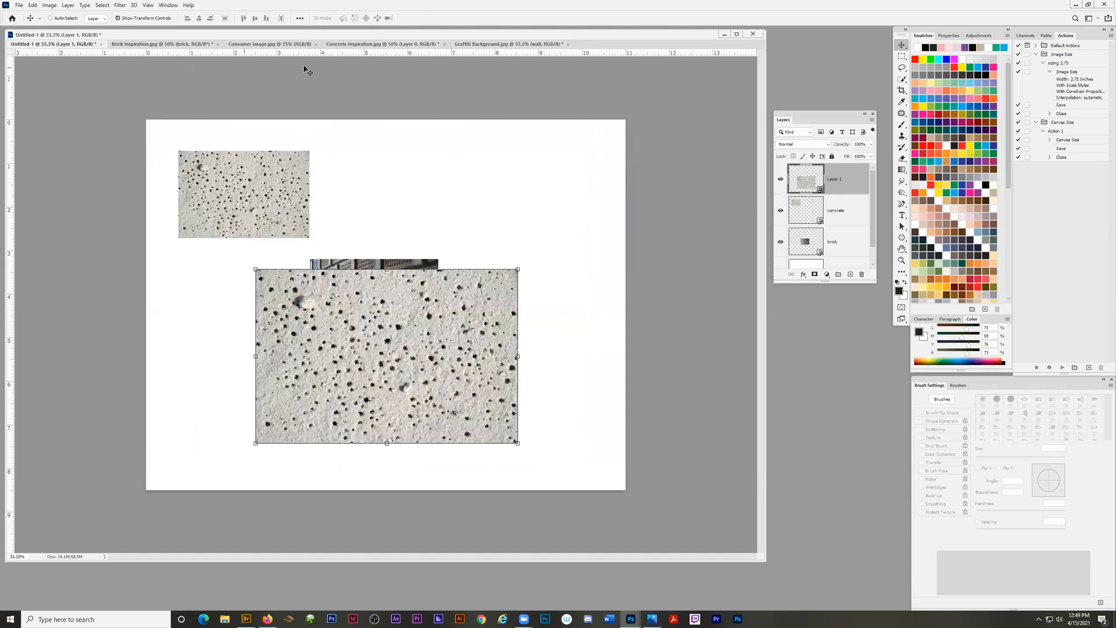
# Copy the wall Smart Object from Graffiti Background.jpg onto the Untitled-1 page, centered so that it covers the whole page.
pyautogui.click(481, 45)
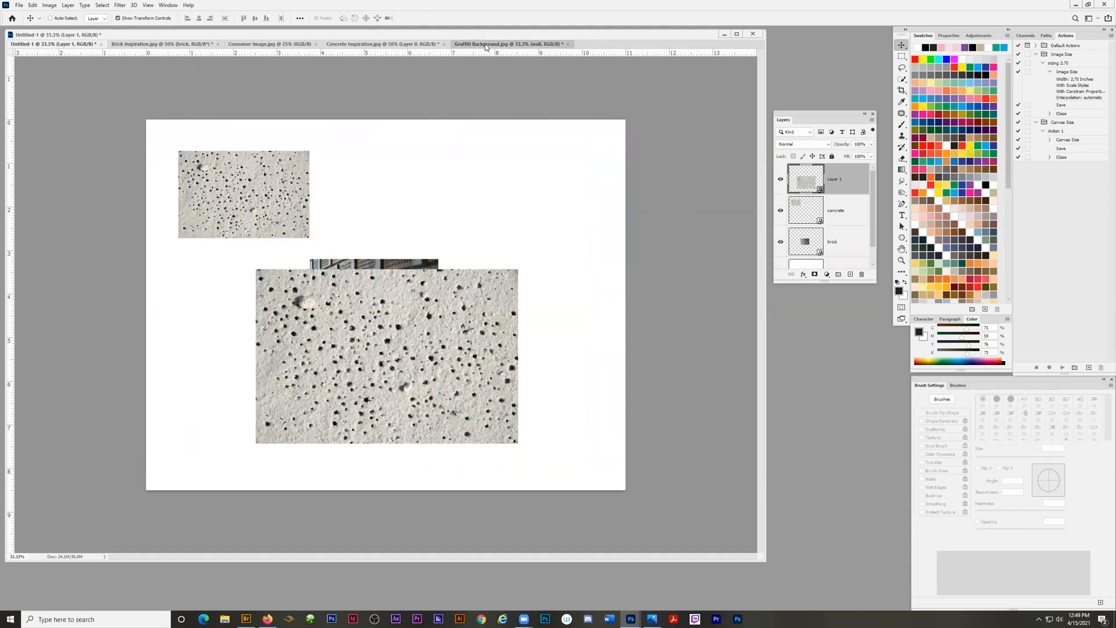
pyautogui.moveTo(809, 182); pyautogui.dragTo(373, 261)
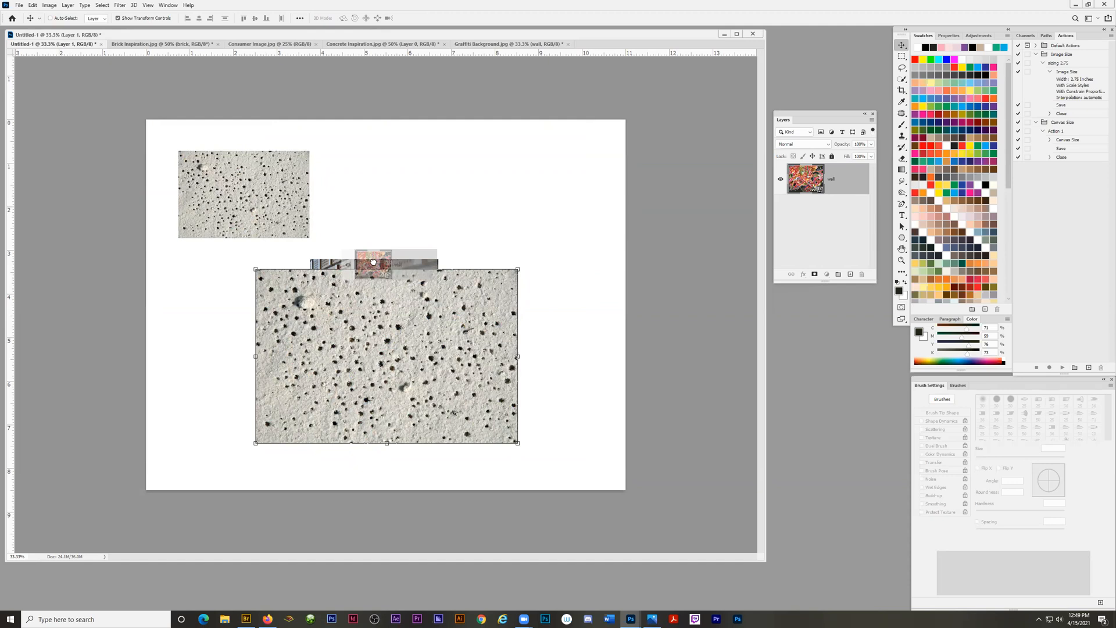
pyautogui.moveTo(374, 262); pyautogui.dragTo(376, 265)
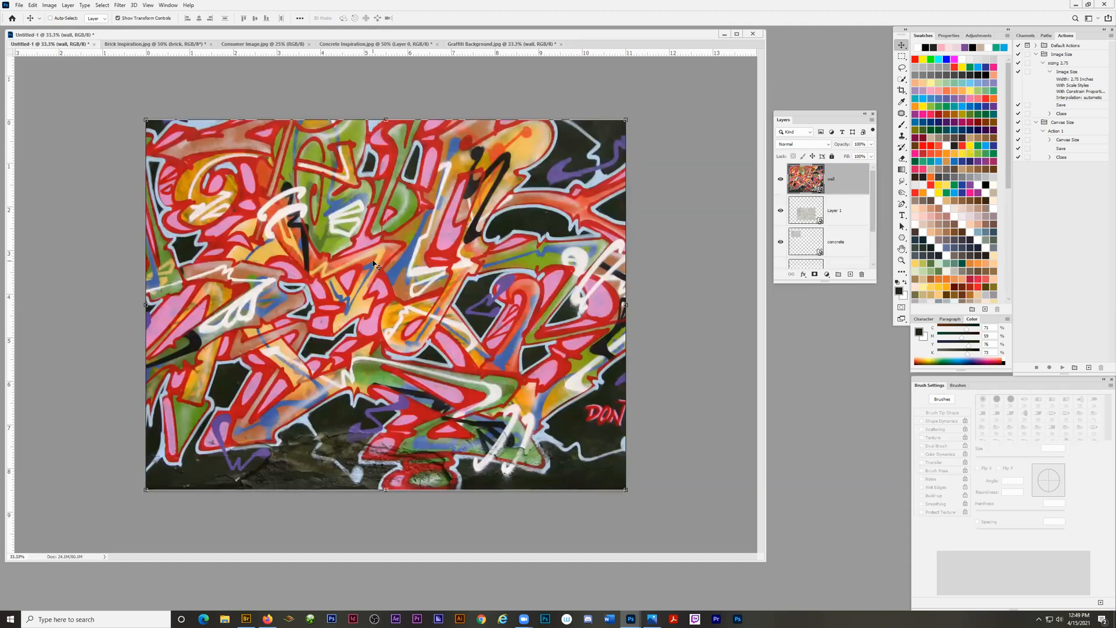
# Reposition and lengthen the layer list so the complete layer stack of Untitled-1 fits in view.
pyautogui.click(901, 68)
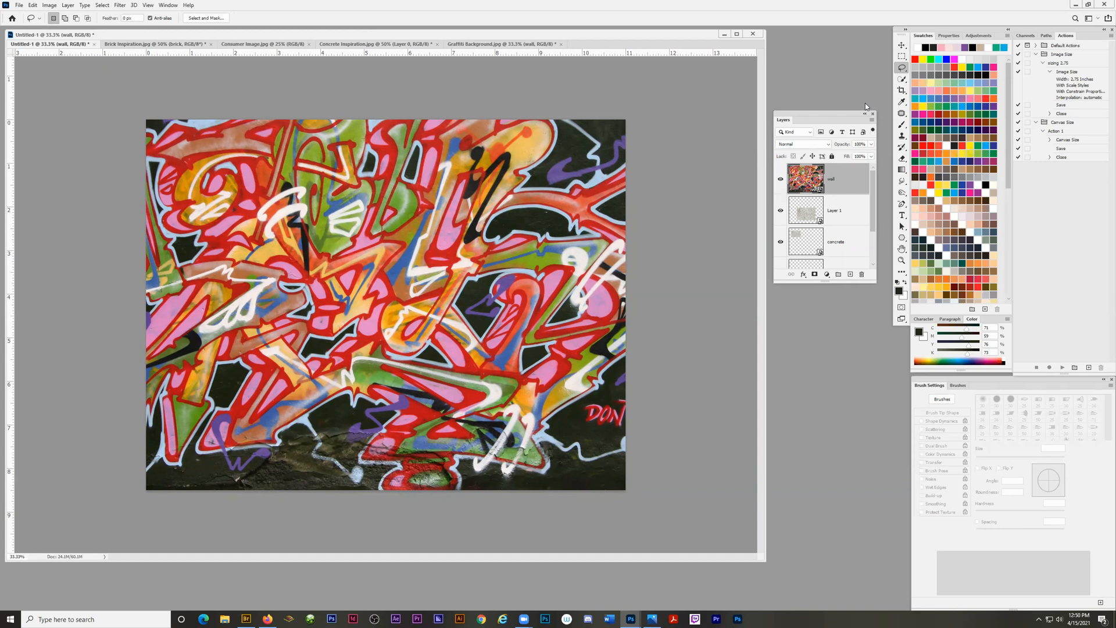
pyautogui.moveTo(813, 117); pyautogui.dragTo(806, 55)
pyautogui.moveTo(881, 326); pyautogui.dragTo(879, 455)
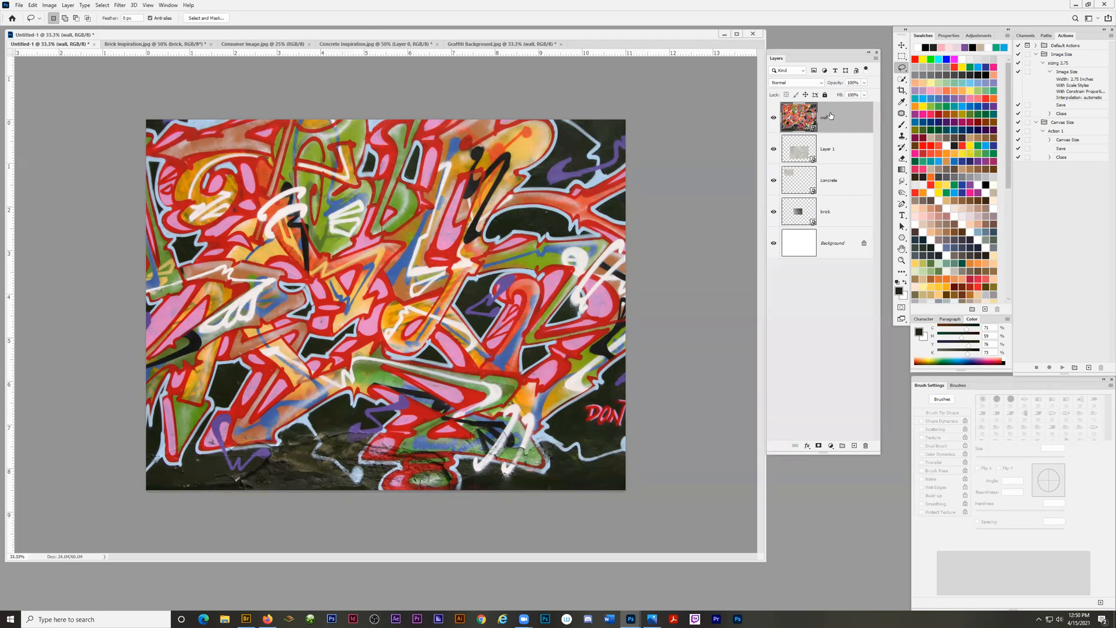
# Move the wall layer directly above Background and delete the large concrete layer, Layer 1.
pyautogui.moveTo(827, 123); pyautogui.dragTo(830, 227)
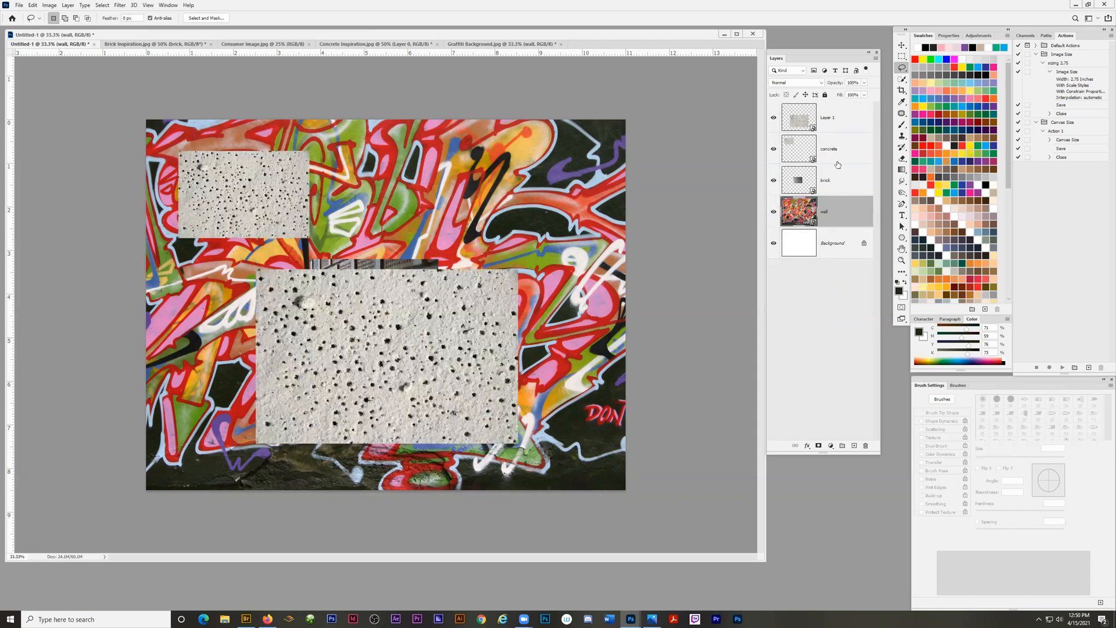
pyautogui.click(827, 119)
pyautogui.press('Delete')
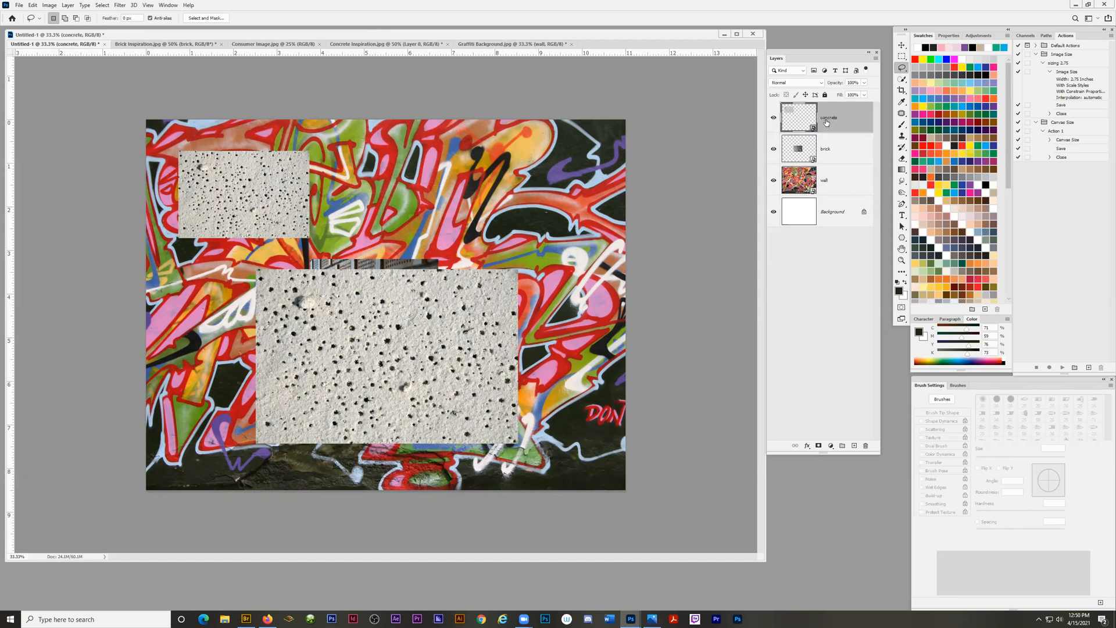
# Select the brick layer and move the brick image to the page's upper right, across from the small concrete image.
pyautogui.click(830, 152)
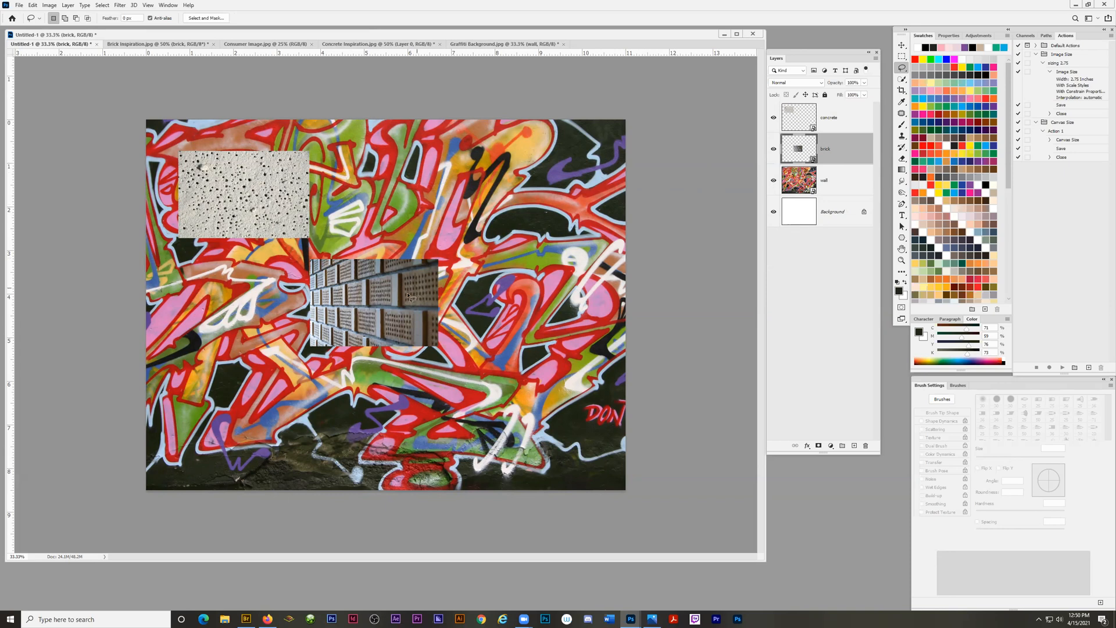
pyautogui.click(902, 46)
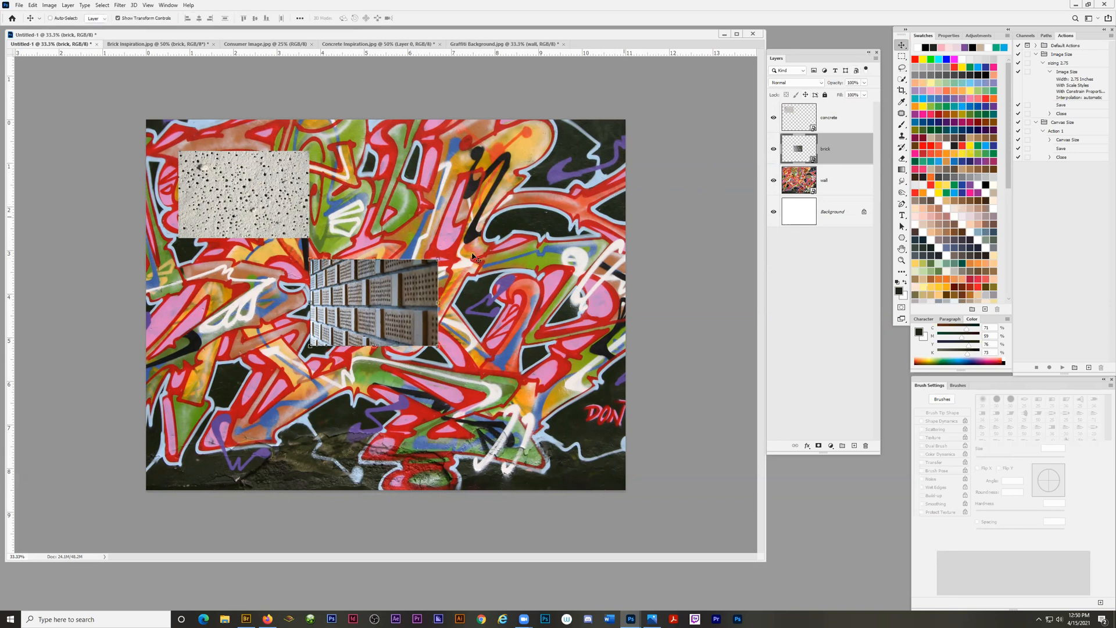
pyautogui.moveTo(627, 229); pyautogui.dragTo(736, 152)
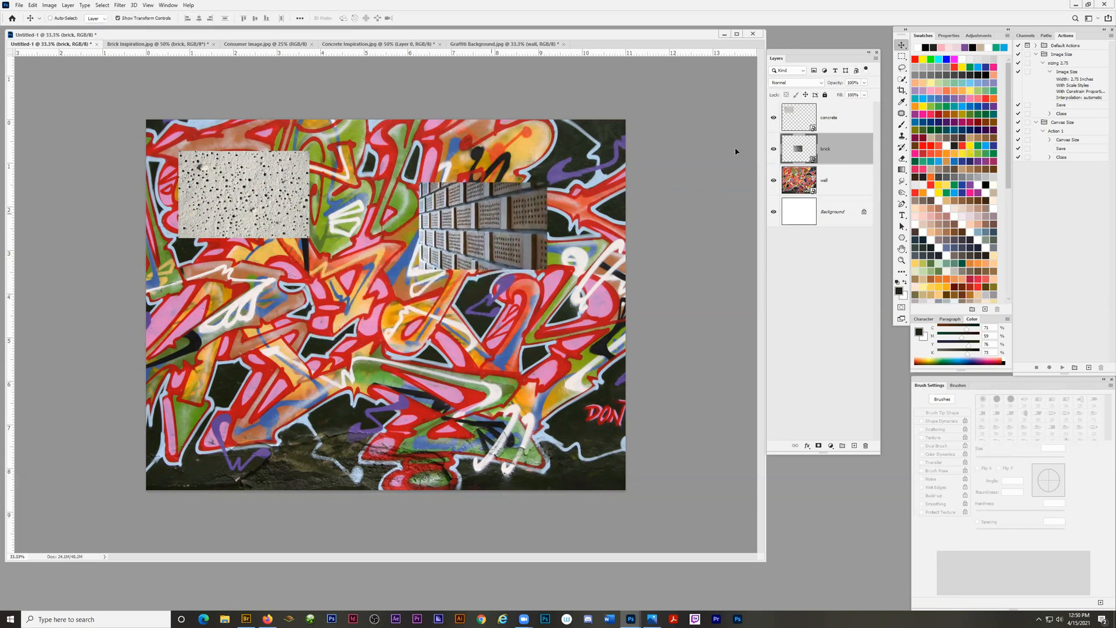
# Select and move the concrete image down to the page's left middle, and move the brick image closer to the upper-right corner.
pyautogui.click(835, 119)
pyautogui.moveTo(258, 196); pyautogui.dragTo(275, 298)
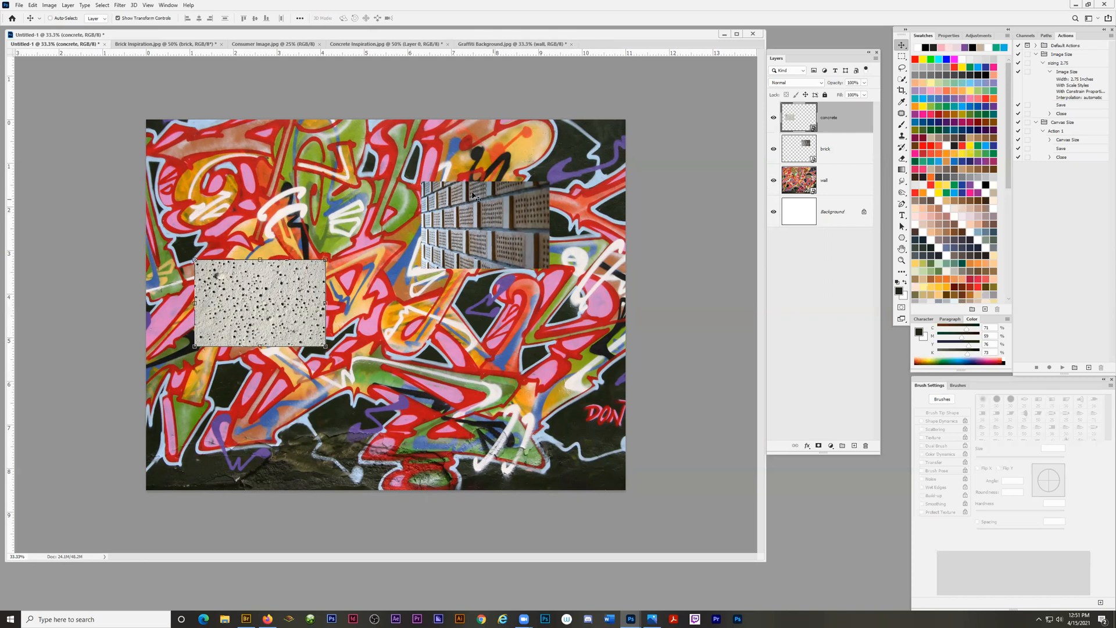
pyautogui.click(833, 152)
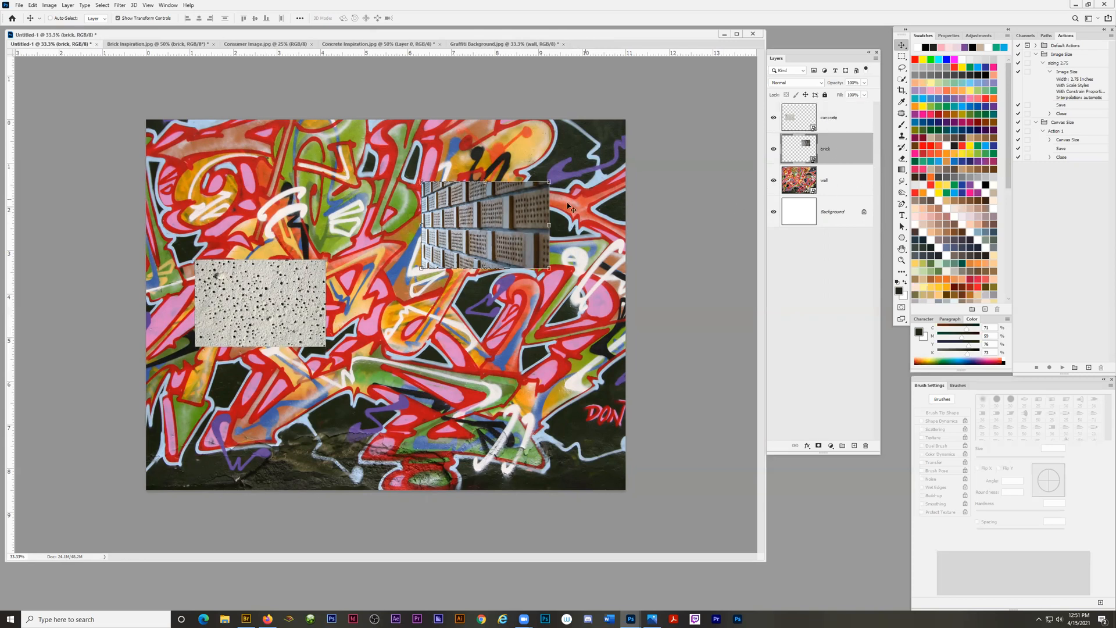
pyautogui.moveTo(511, 216)
pyautogui.mouseDown()
pyautogui.moveTo(469, 251)
pyautogui.moveTo(529, 221)
pyautogui.mouseUp()
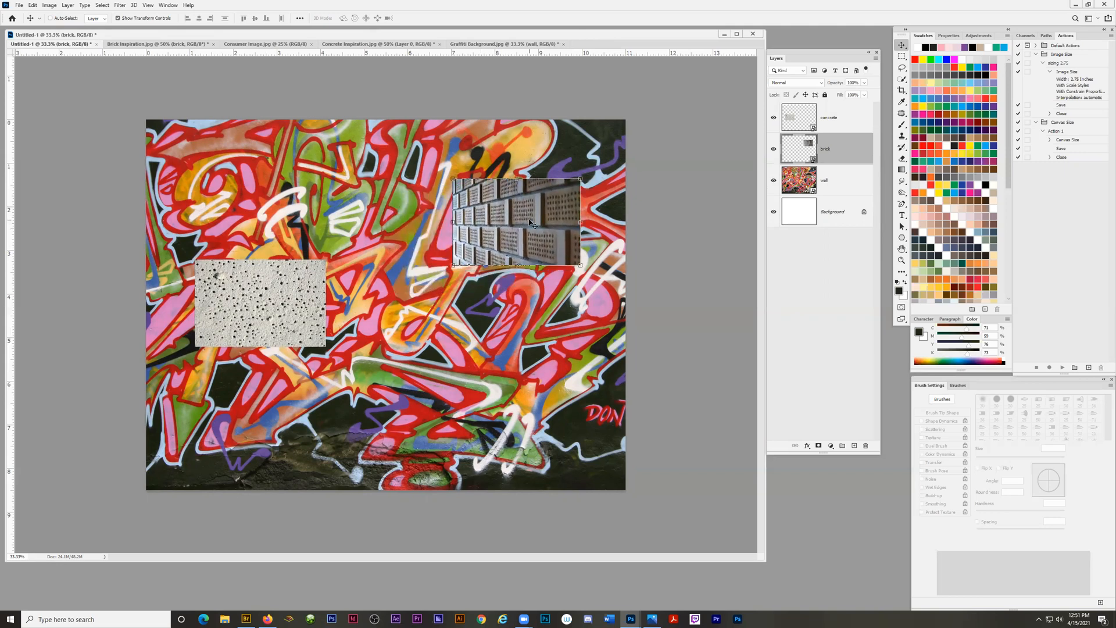
# Turn on layer Auto-Select for the Move tool and bring the brick image down and inward, with the concrete image slightly higher and farther left.
pyautogui.click(830, 121)
pyautogui.moveTo(281, 308)
pyautogui.mouseDown()
pyautogui.moveTo(263, 323)
pyautogui.moveTo(276, 311)
pyautogui.mouseUp()
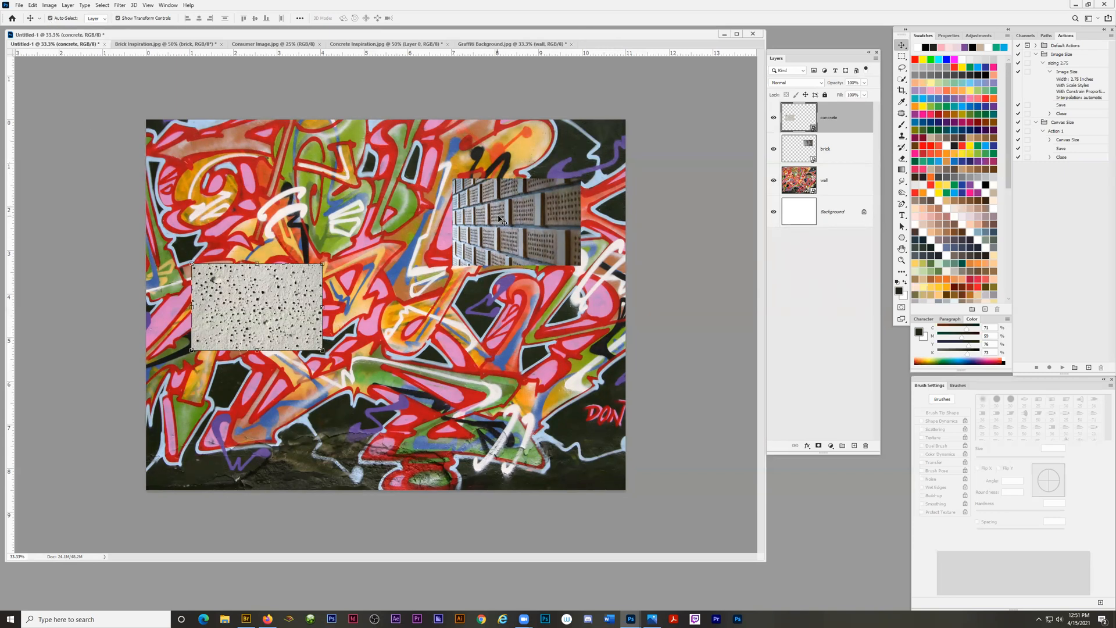
pyautogui.moveTo(511, 219); pyautogui.dragTo(488, 245)
pyautogui.moveTo(288, 308); pyautogui.dragTo(276, 268)
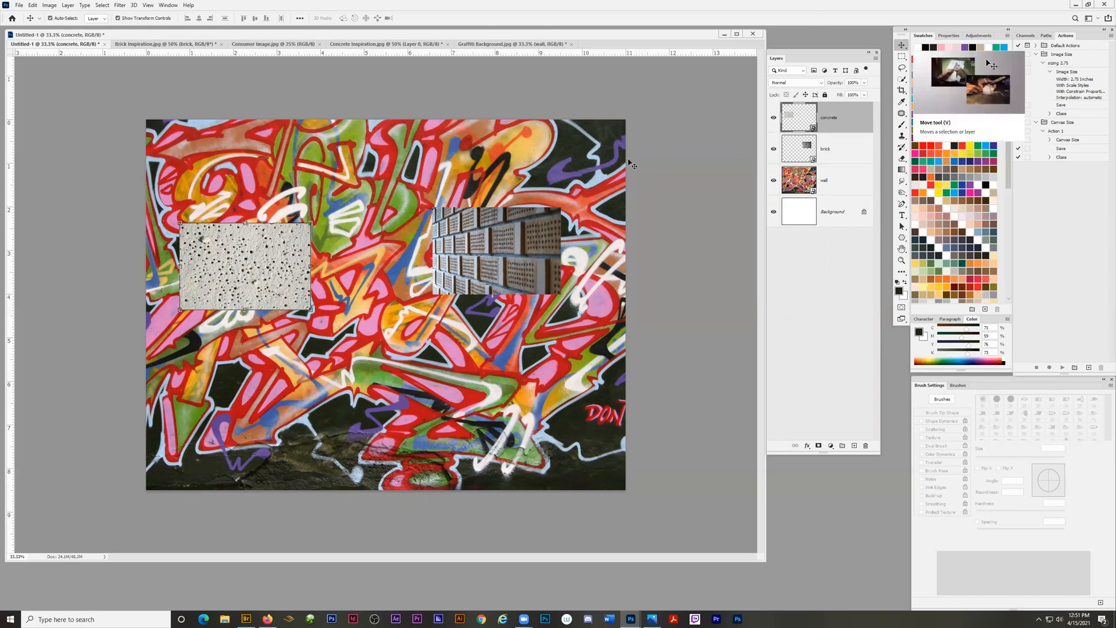
pyautogui.moveTo(477, 247); pyautogui.dragTo(475, 262)
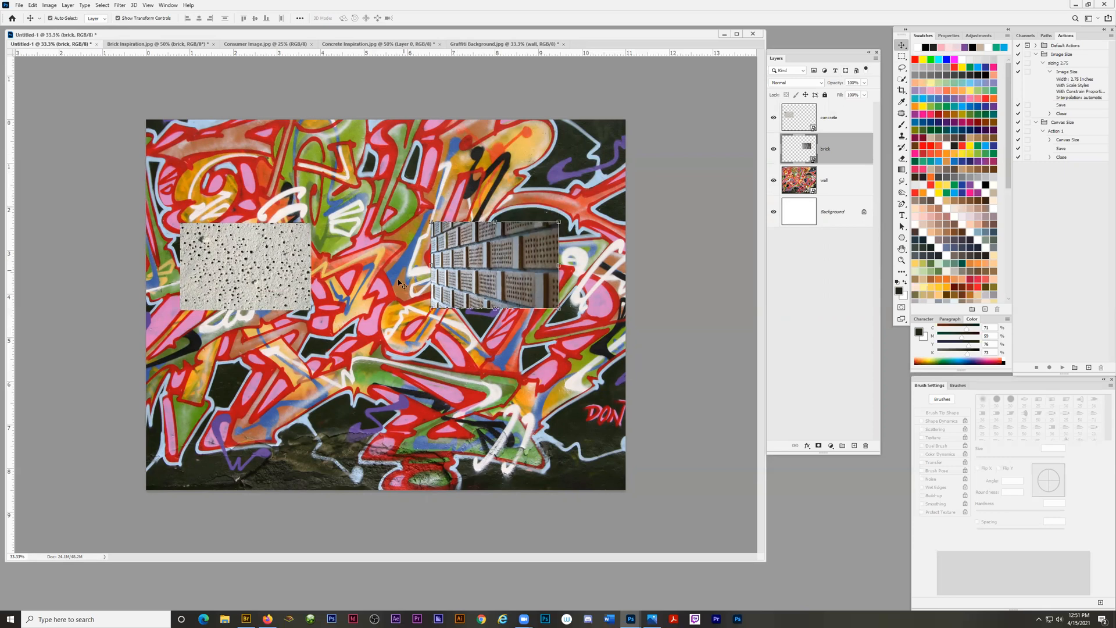
pyautogui.moveTo(256, 261); pyautogui.dragTo(250, 283)
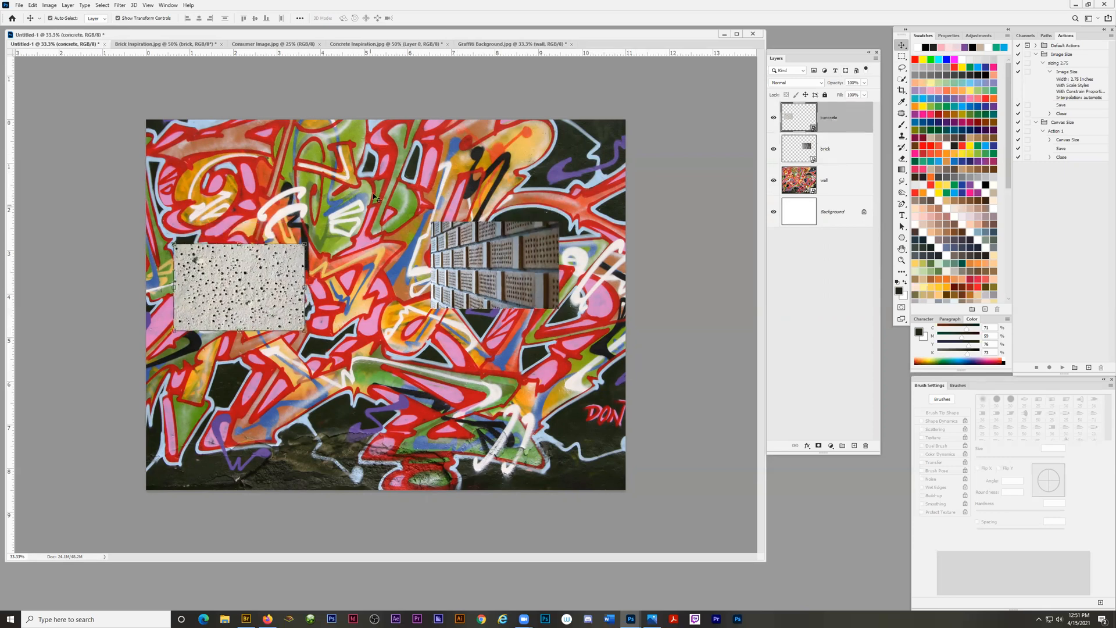
# Try moving the wall image off the page, undo that move, and fully lock the wall layer.
pyautogui.moveTo(391, 178); pyautogui.dragTo(449, 142)
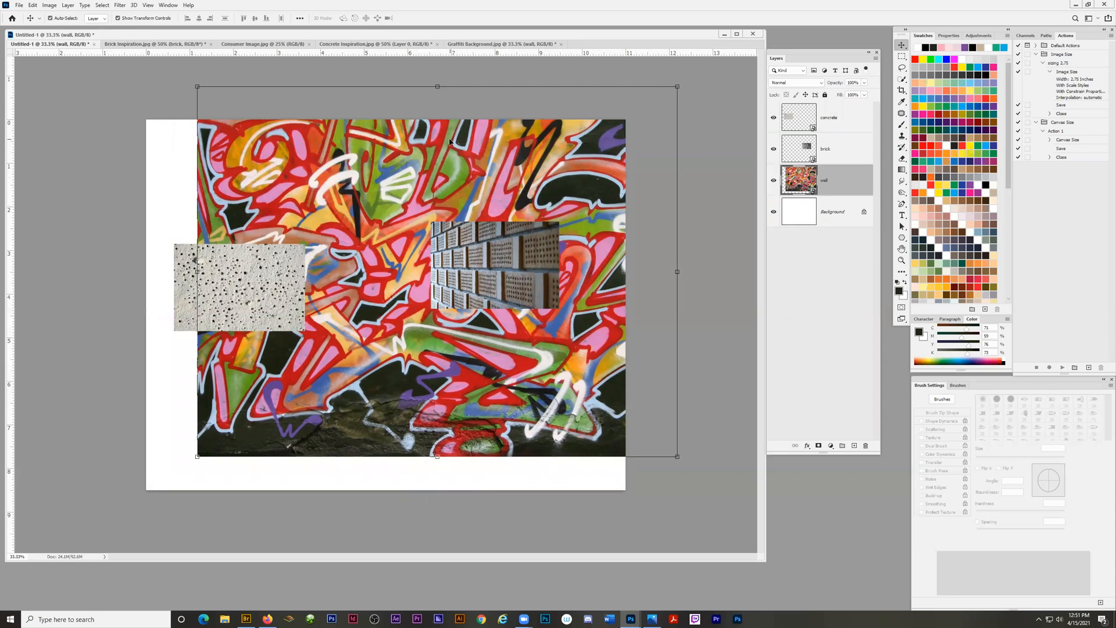
pyautogui.hotkey('ctrl', 'z')
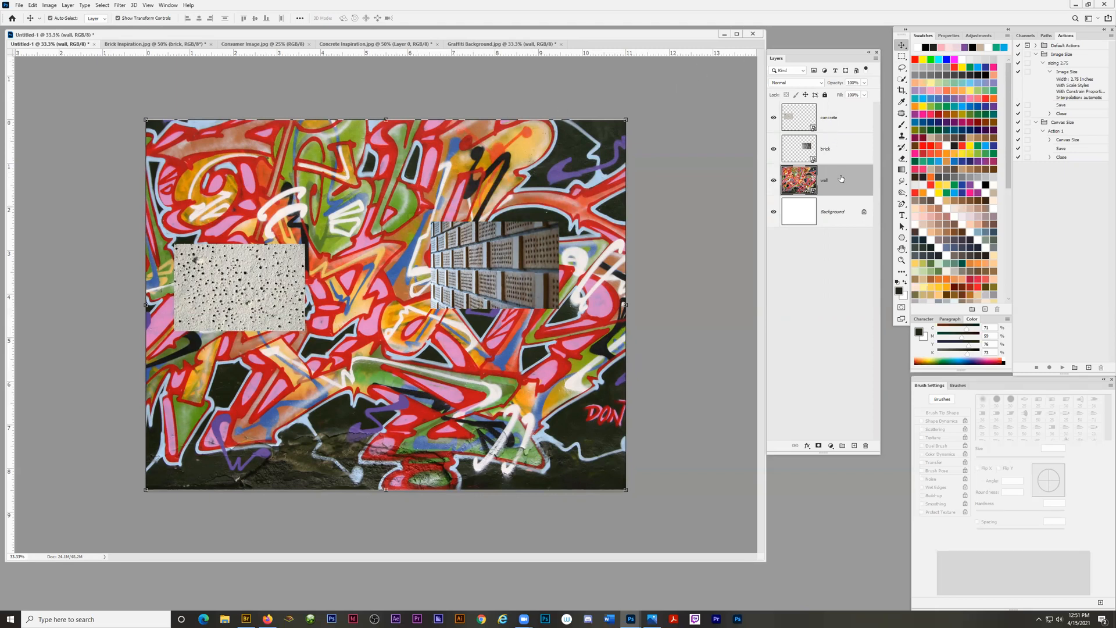
pyautogui.click(825, 95)
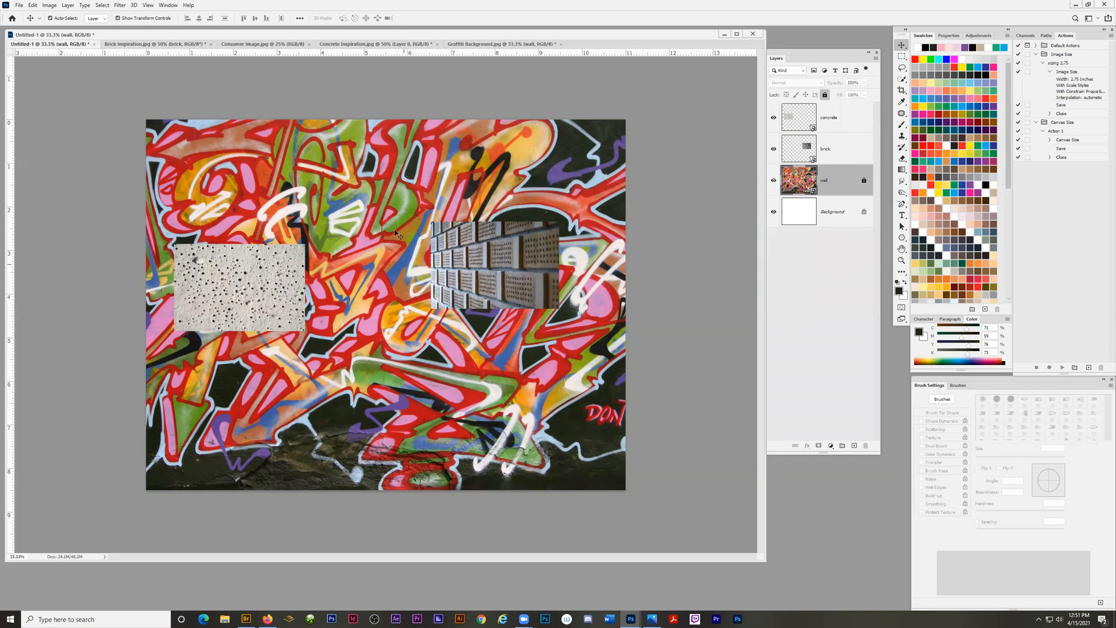
pyautogui.click(363, 213)
# Move the concrete image near the page's left edge and place the brick image level with it on the right half.
pyautogui.moveTo(479, 269); pyautogui.dragTo(466, 287)
pyautogui.moveTo(274, 286); pyautogui.dragTo(267, 264)
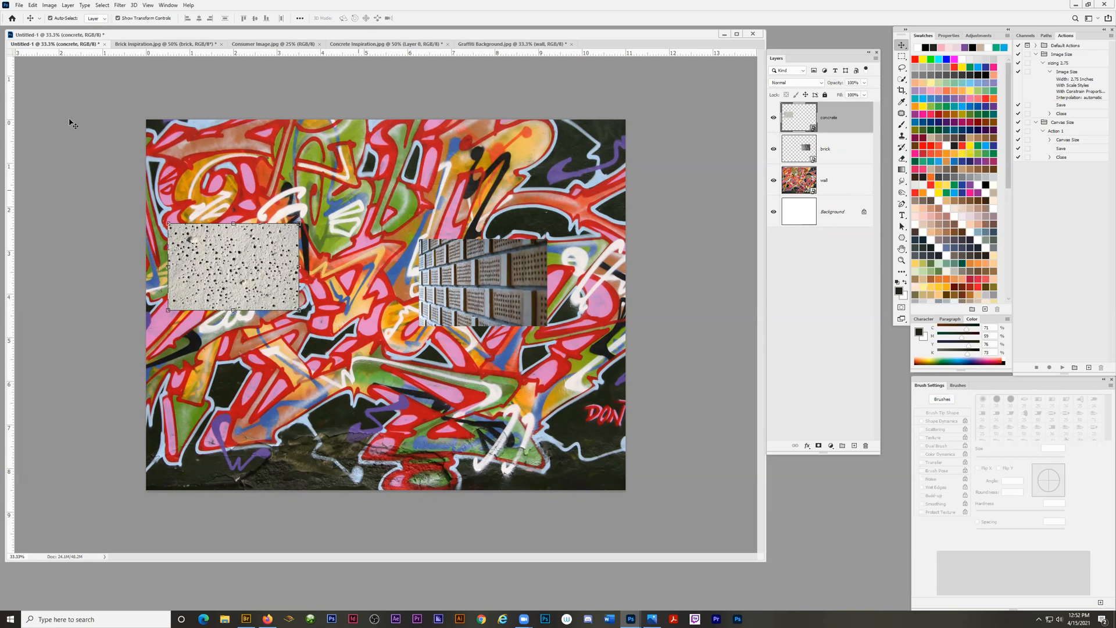
pyautogui.click(50, 18)
pyautogui.click(482, 276)
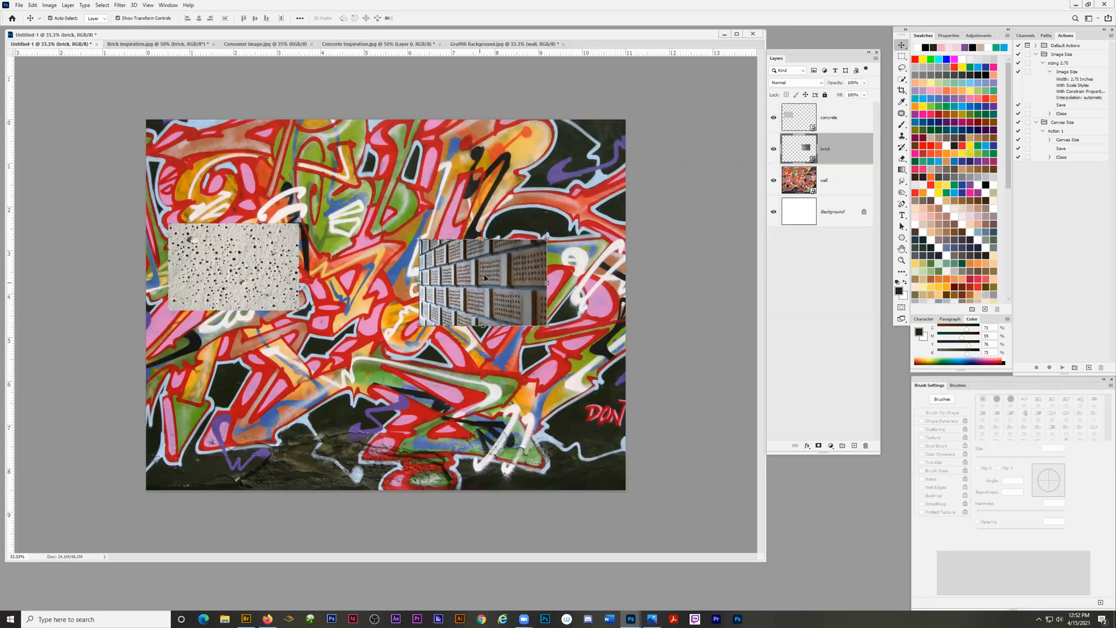
pyautogui.moveTo(488, 281)
pyautogui.mouseDown()
pyautogui.moveTo(462, 331)
pyautogui.moveTo(480, 266)
pyautogui.mouseUp()
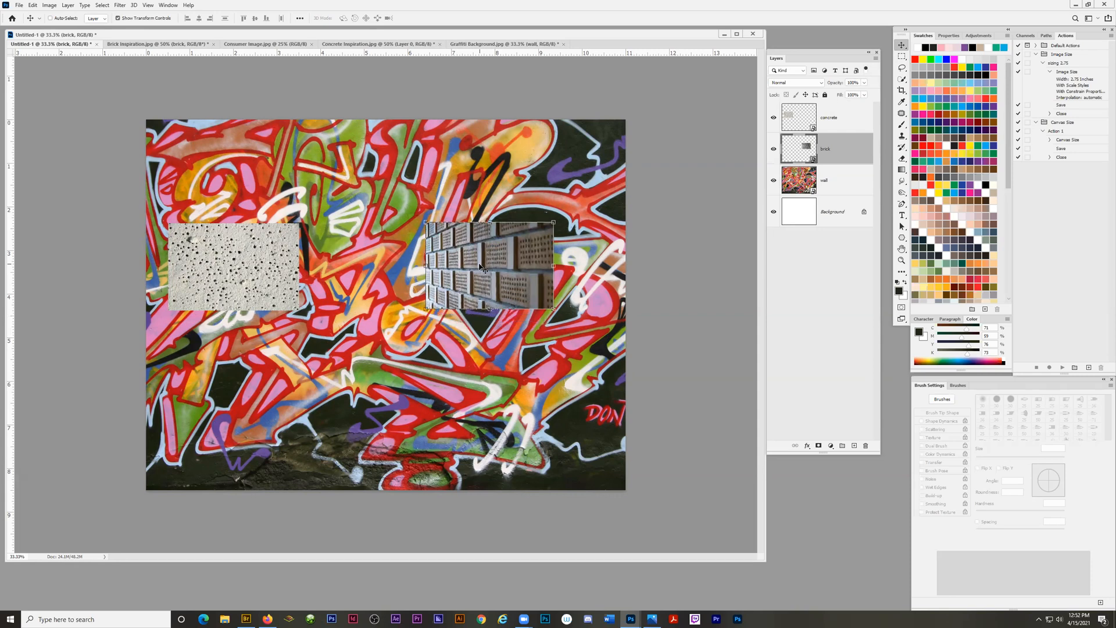
# Reposition both images directly on the canvas, leaving the concrete at the left middle and the brick lower on the right half.
pyautogui.click(212, 254)
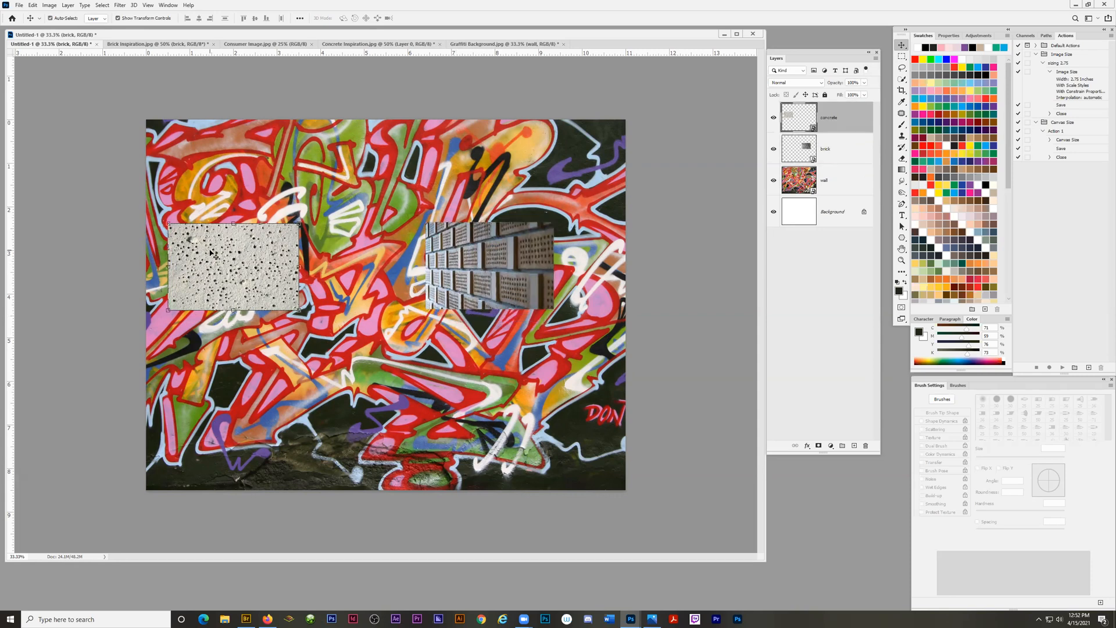
pyautogui.moveTo(229, 262); pyautogui.dragTo(246, 240)
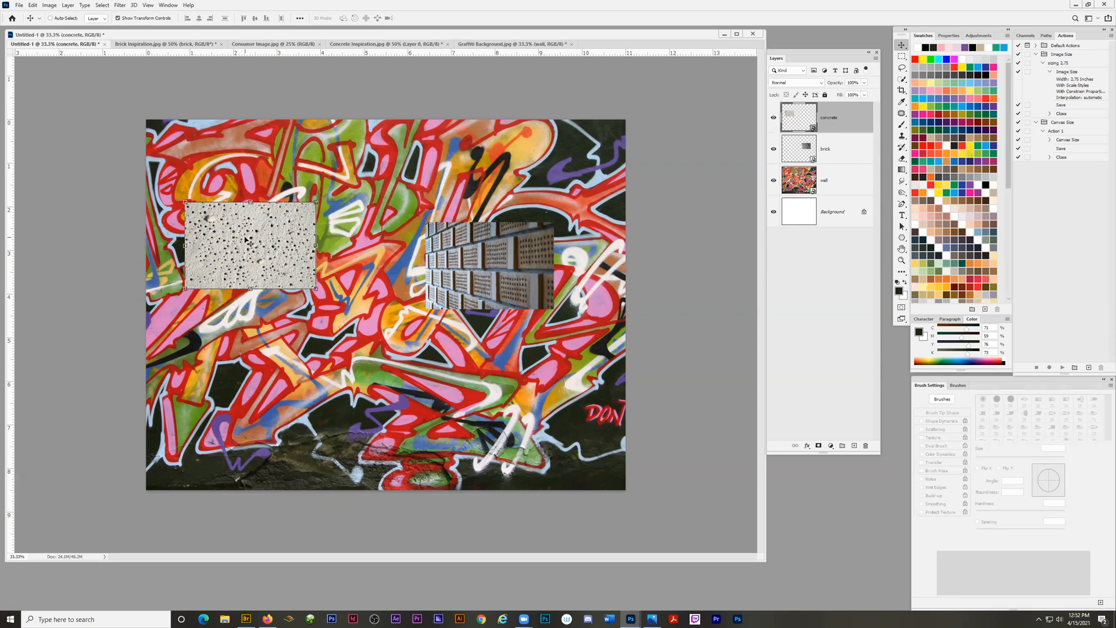
pyautogui.moveTo(263, 233); pyautogui.dragTo(266, 267)
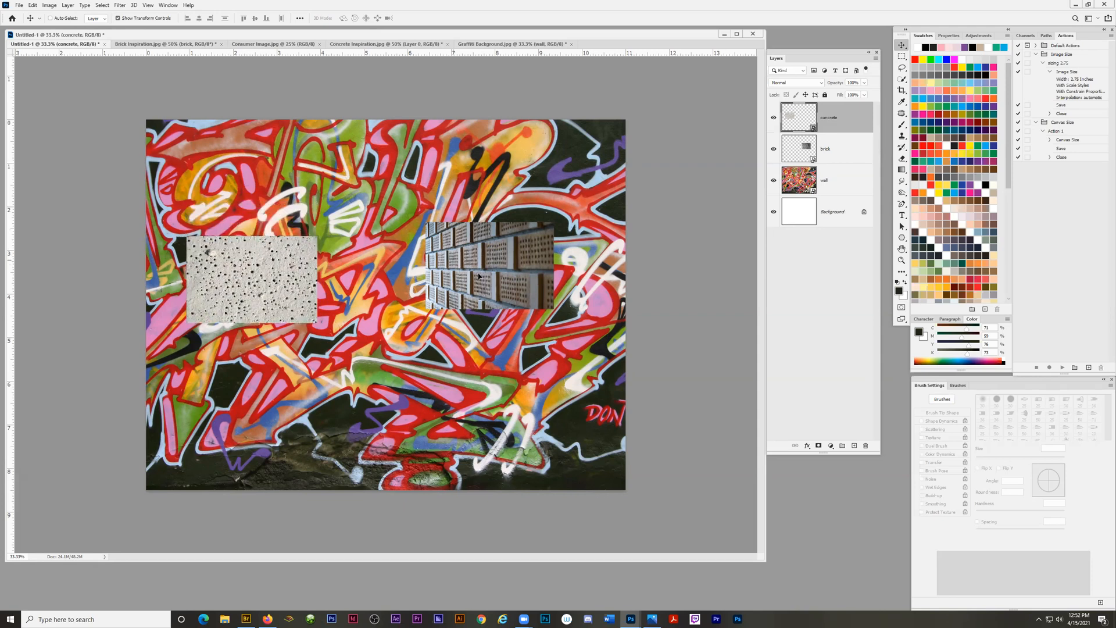
pyautogui.moveTo(478, 276); pyautogui.dragTo(487, 277)
pyautogui.moveTo(318, 292); pyautogui.dragTo(301, 275)
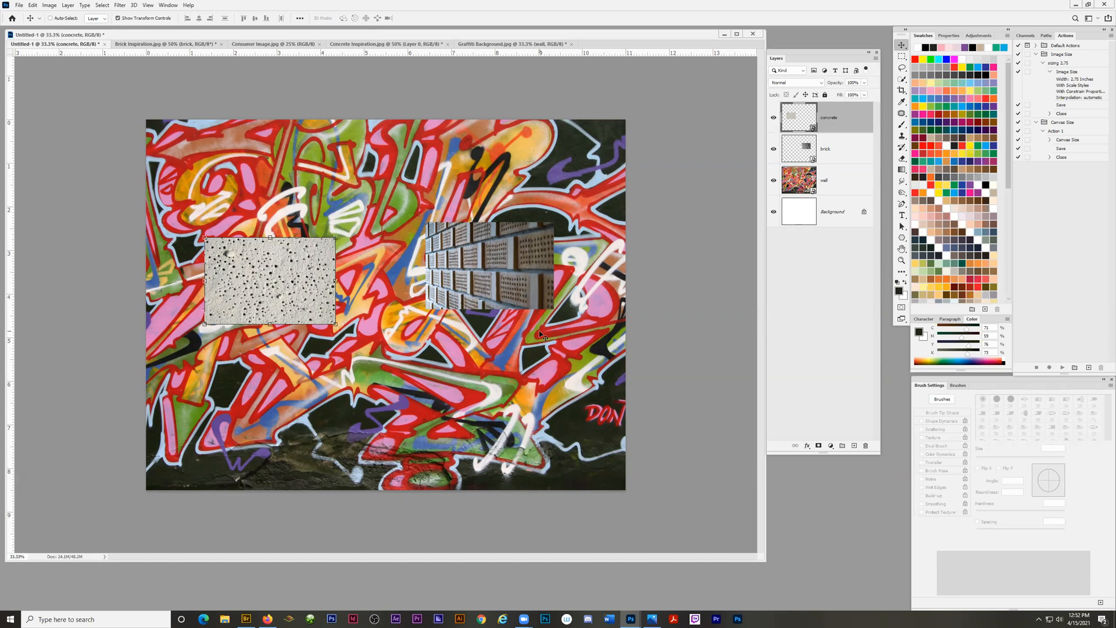
pyautogui.moveTo(485, 264); pyautogui.dragTo(500, 291)
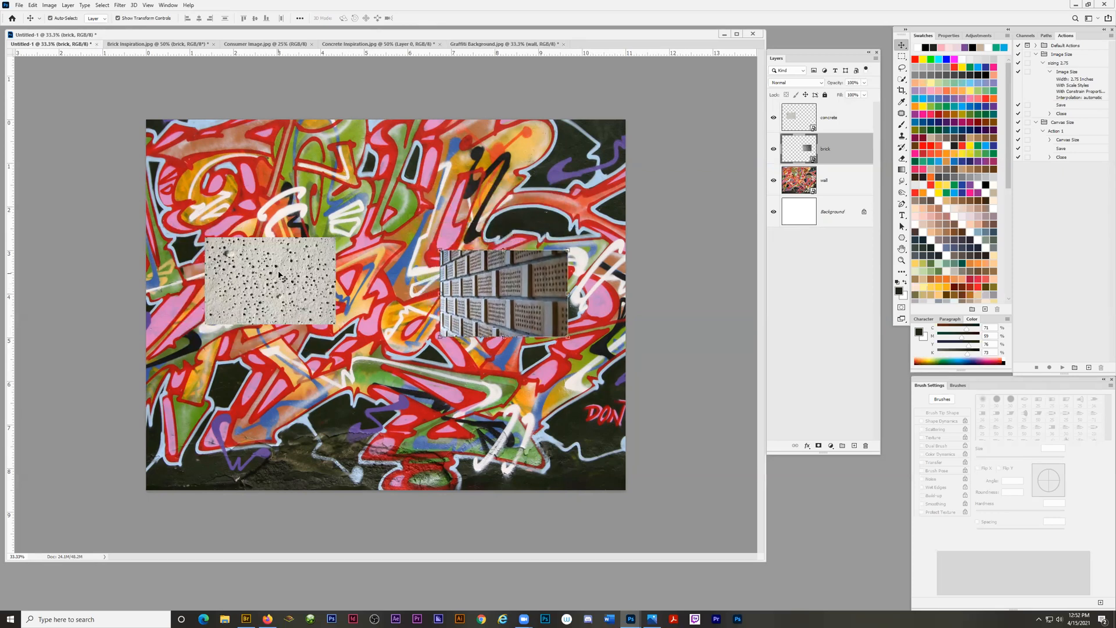
pyautogui.moveTo(275, 279); pyautogui.dragTo(260, 300)
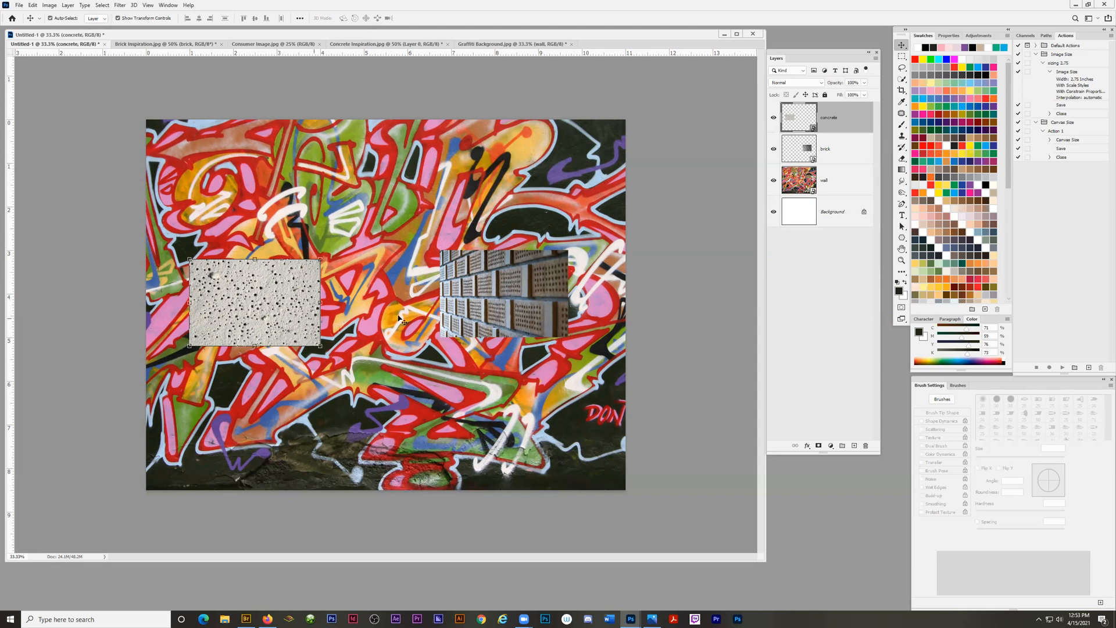
pyautogui.keyDown('ctrl'); pyautogui.click(505, 294); pyautogui.keyUp('ctrl')
pyautogui.moveTo(520, 286); pyautogui.dragTo(497, 324)
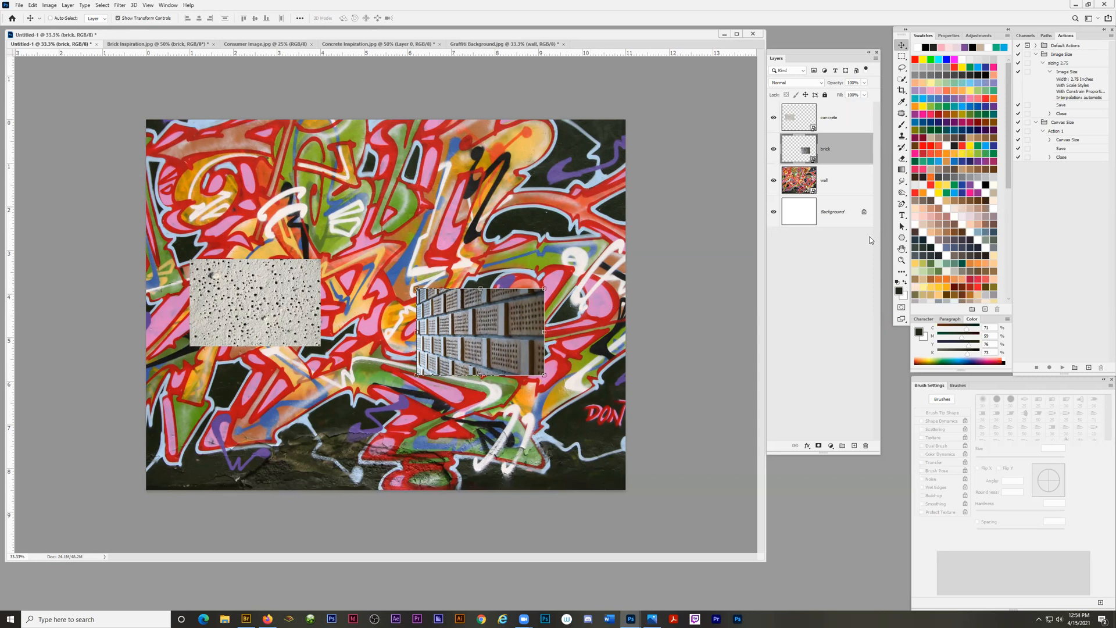
# Zoom in to examine the concrete and brick images on the wall background, and return to the full-page view at 33.3%.
pyautogui.click(902, 262)
pyautogui.click(400, 235)
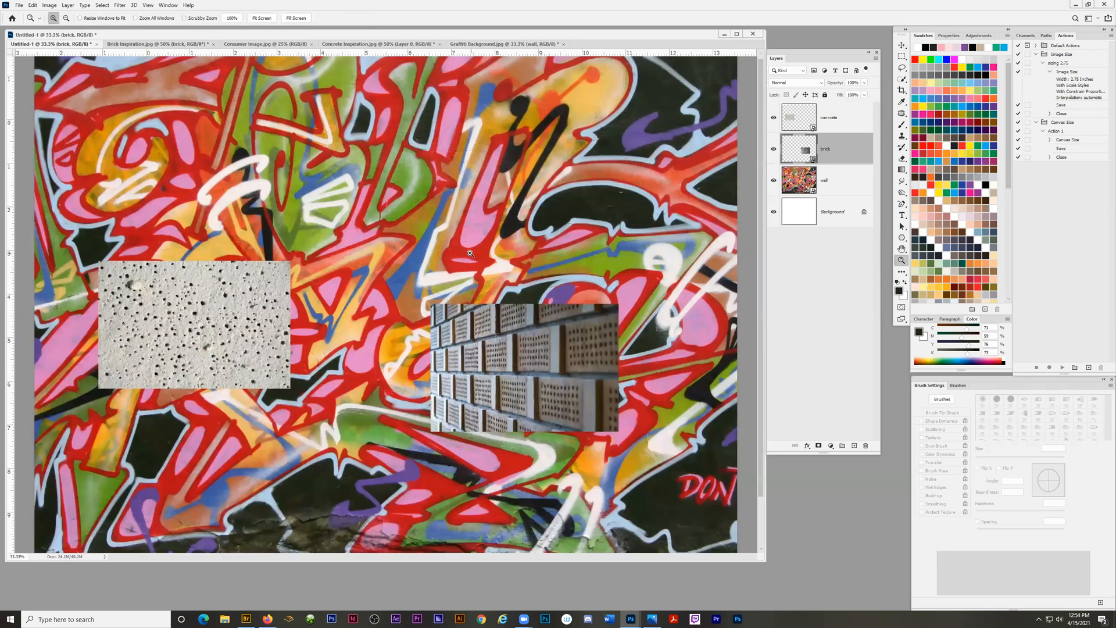
pyautogui.click(471, 253)
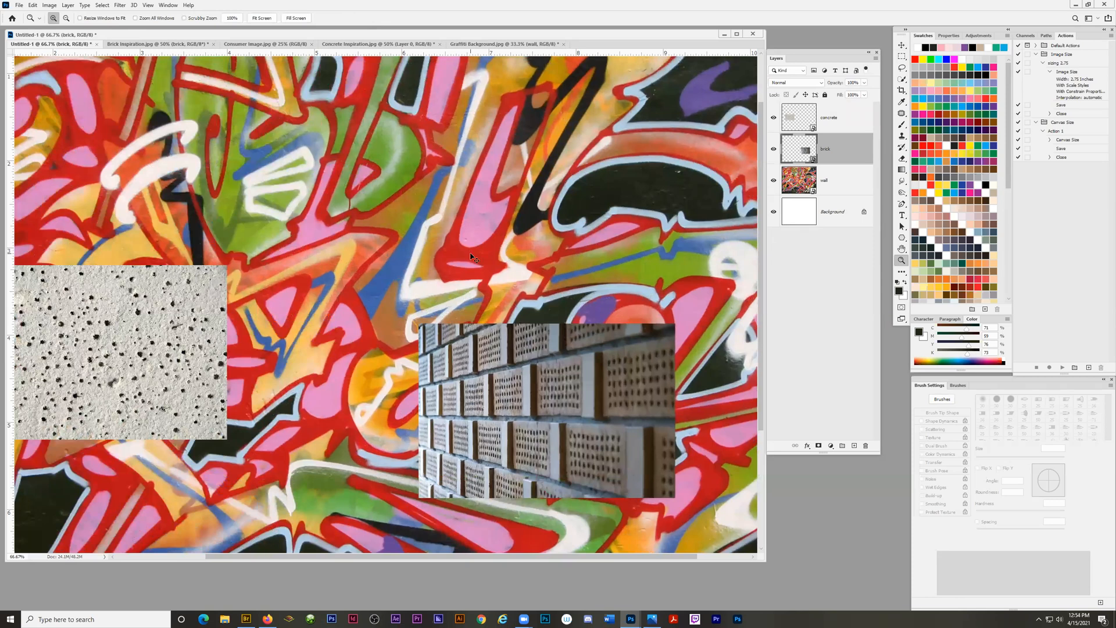
pyautogui.hotkey('ctrl', '-')
pyautogui.hotkey('ctrl', '-')
pyautogui.hotkey('ctrl', '-')
pyautogui.hotkey('ctrl', '+')
pyautogui.hotkey('ctrl', '+')
pyautogui.hotkey('ctrl', '-')
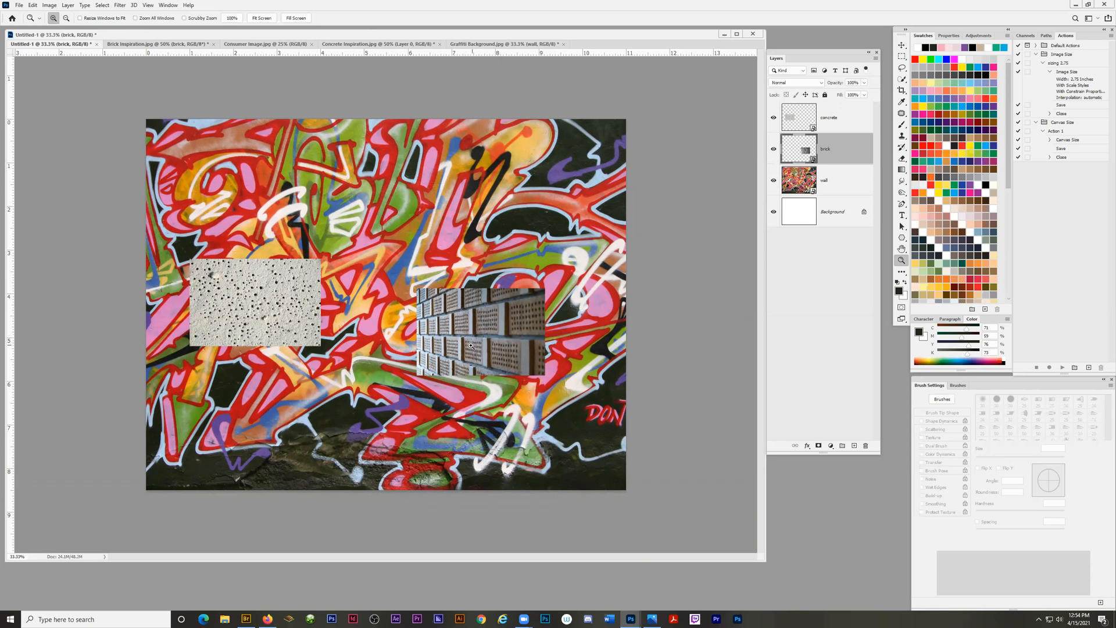
# Select the concrete and brick layers together and create a new group from them named surfaces.
pyautogui.click(903, 45)
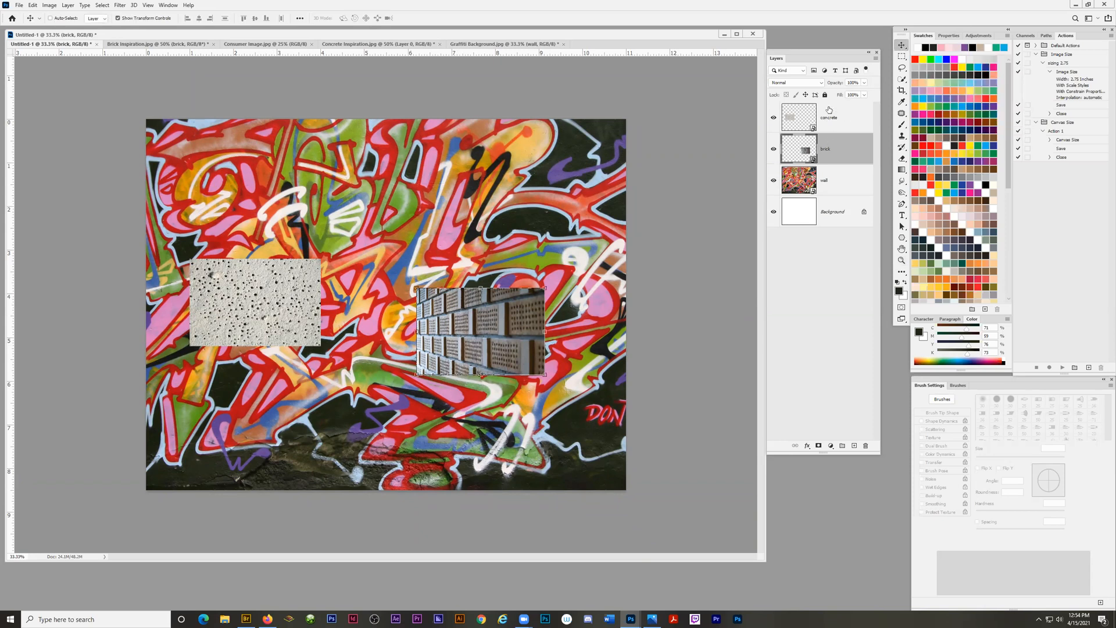
pyautogui.moveTo(817, 58); pyautogui.dragTo(816, 84)
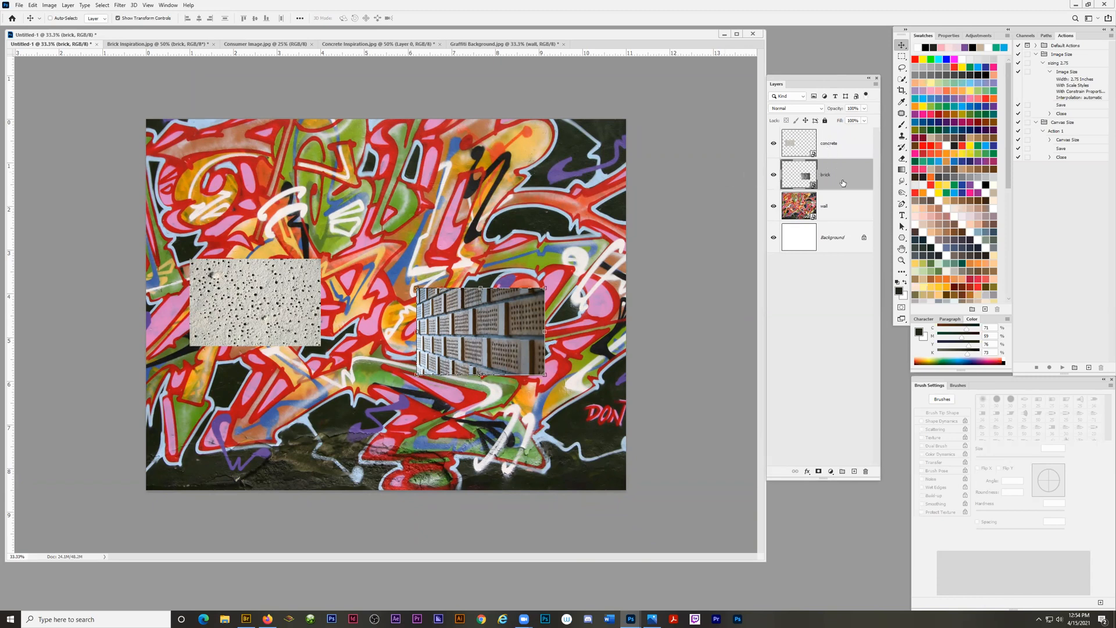
pyautogui.keyDown('shift'); pyautogui.click(835, 145); pyautogui.keyUp('shift')
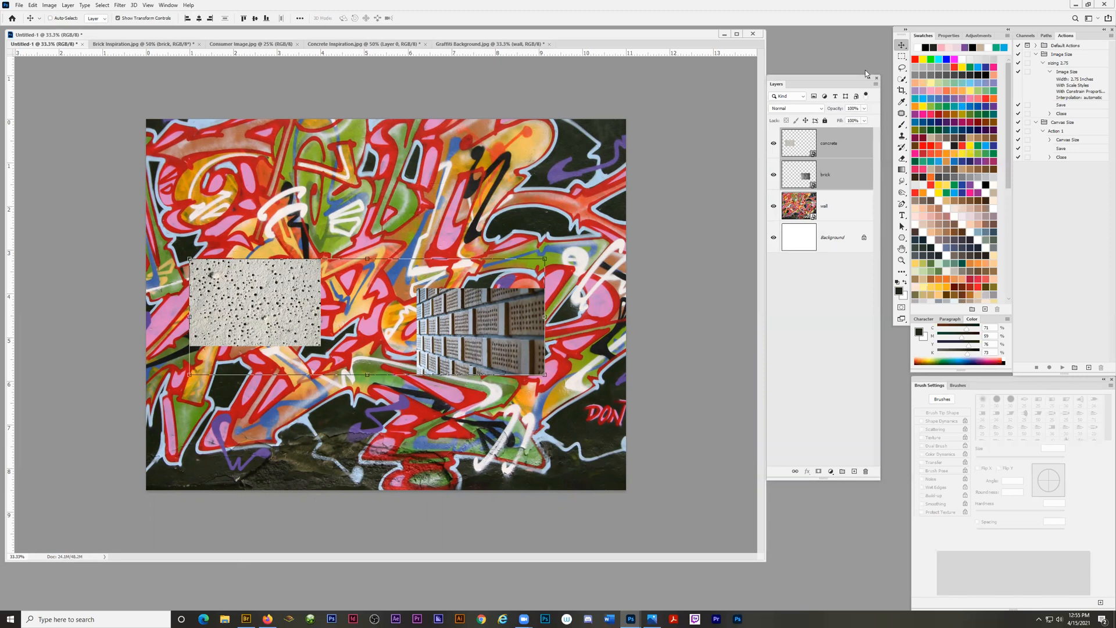
pyautogui.click(876, 85)
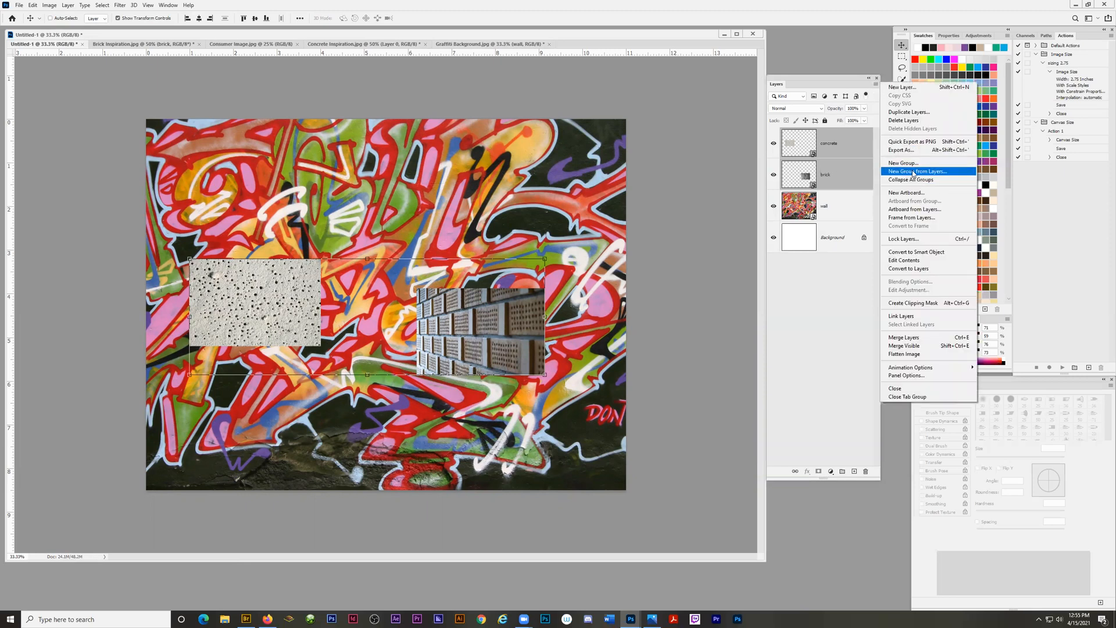
pyautogui.click(948, 173)
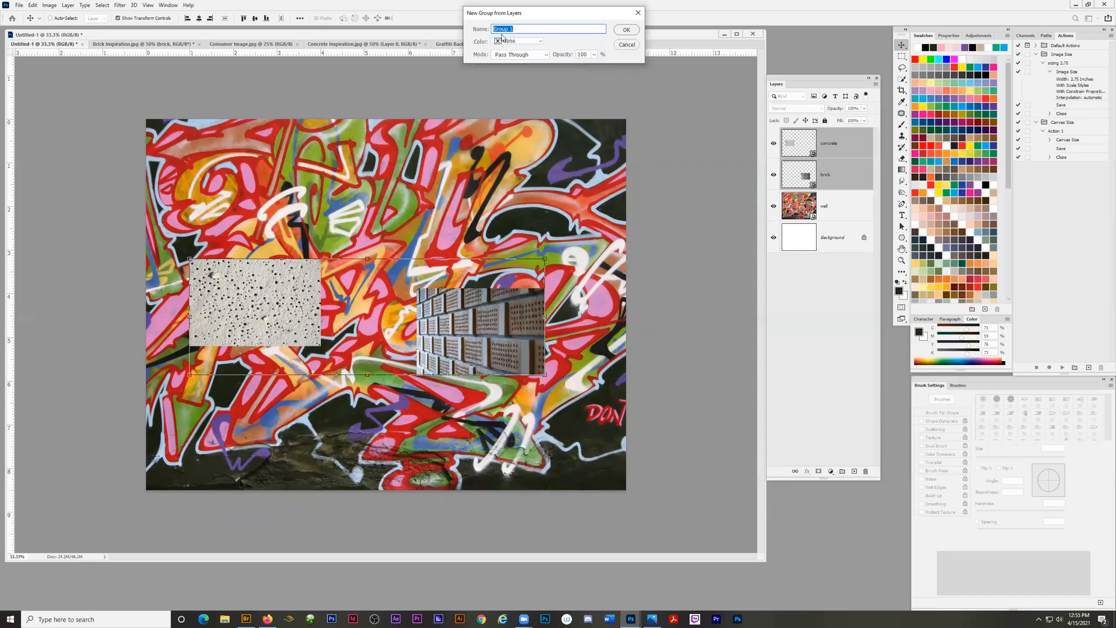
pyautogui.write('surfaces')
pyautogui.press('Return')
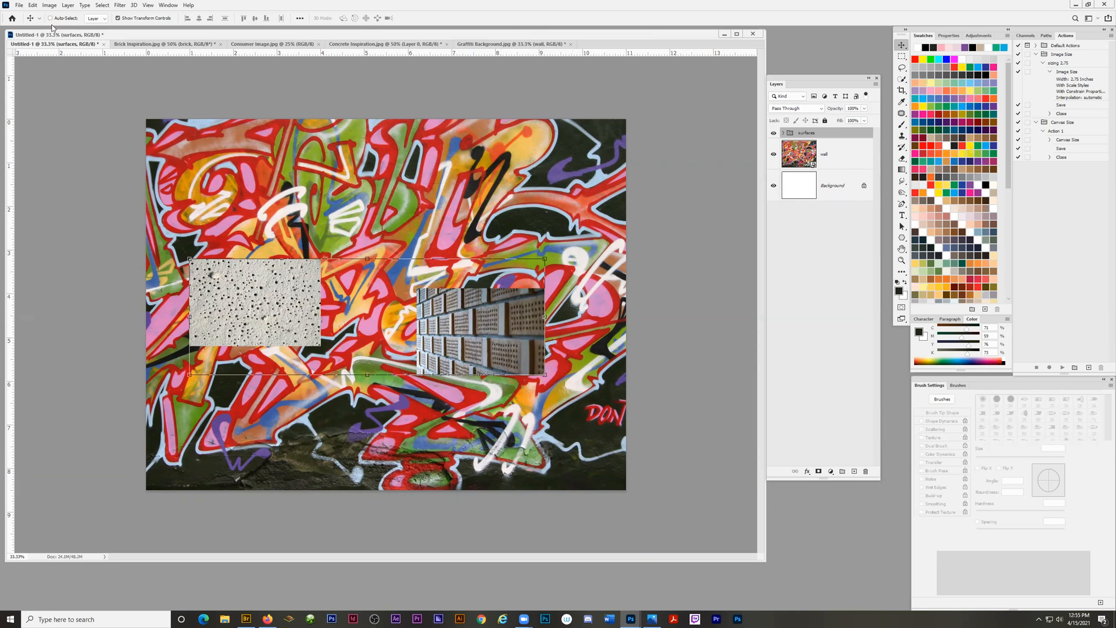
# Turn off Auto-Select and move the surfaces group as one unit, slightly up and to the right.
pyautogui.moveTo(484, 321)
pyautogui.mouseDown()
pyautogui.moveTo(463, 379)
pyautogui.moveTo(495, 328)
pyautogui.mouseUp()
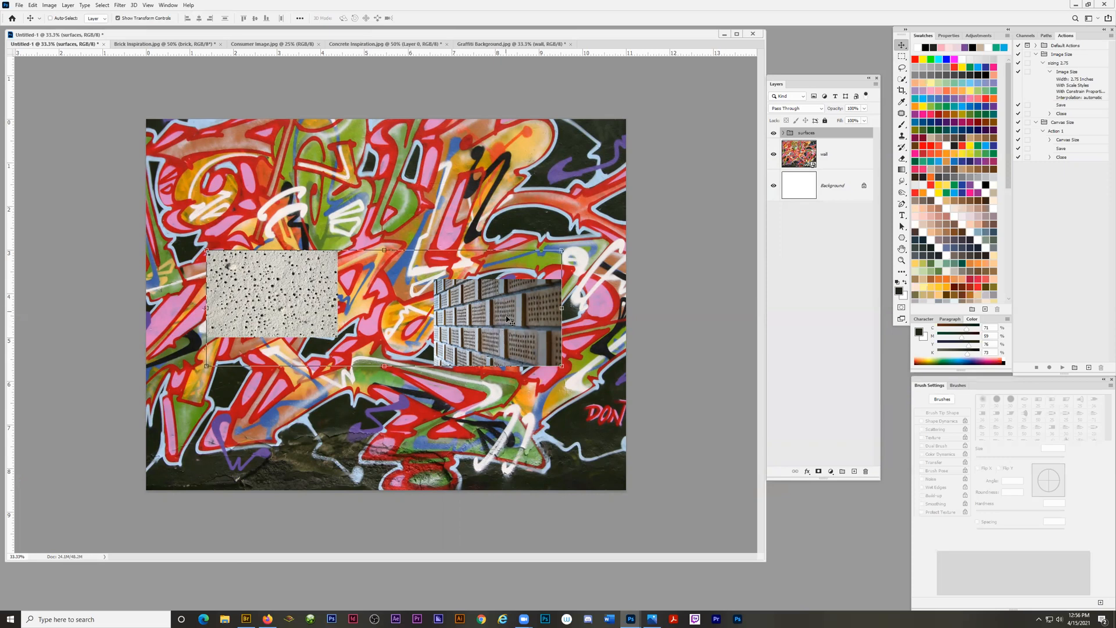
pyautogui.moveTo(288, 293); pyautogui.dragTo(303, 230)
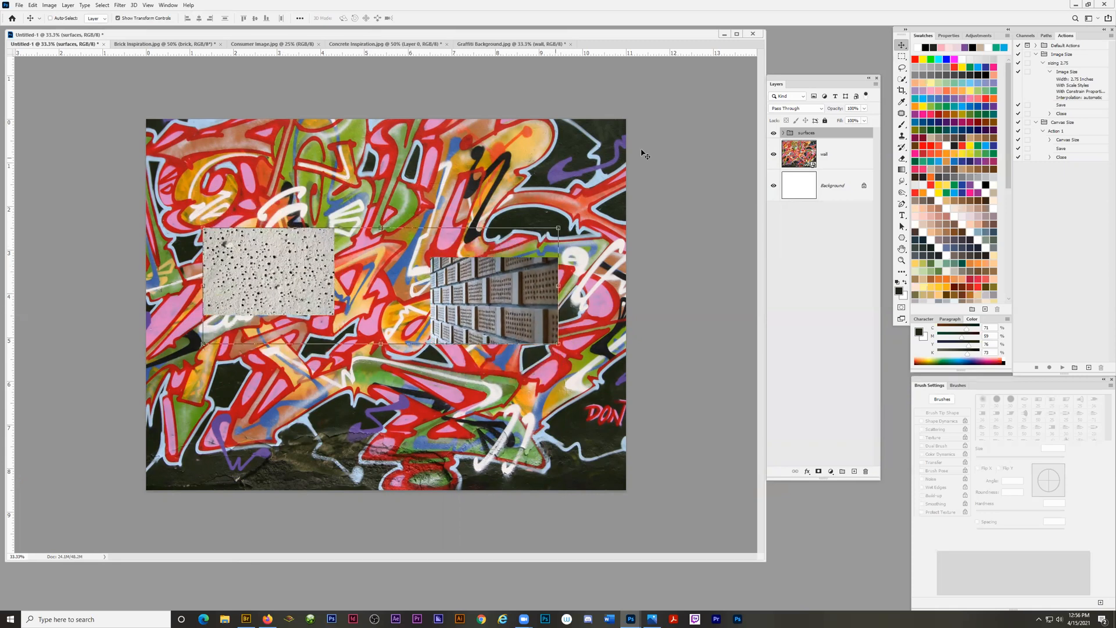
# Expand the surfaces group, move the concrete layer below the wall layer, and return it to the surfaces group.
pyautogui.click(784, 133)
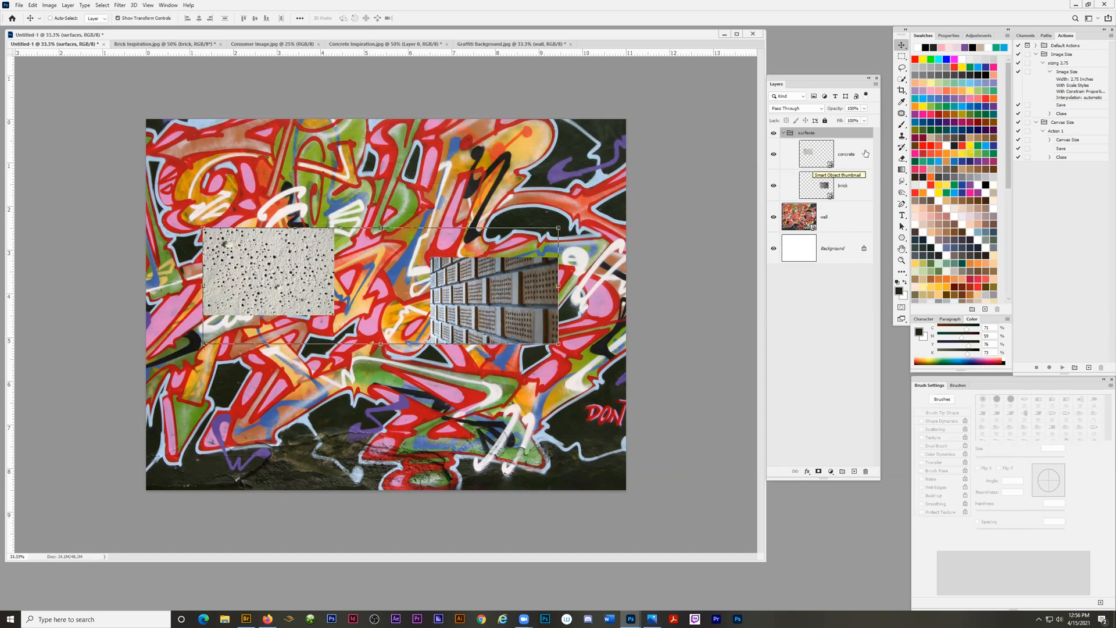
pyautogui.click(815, 159)
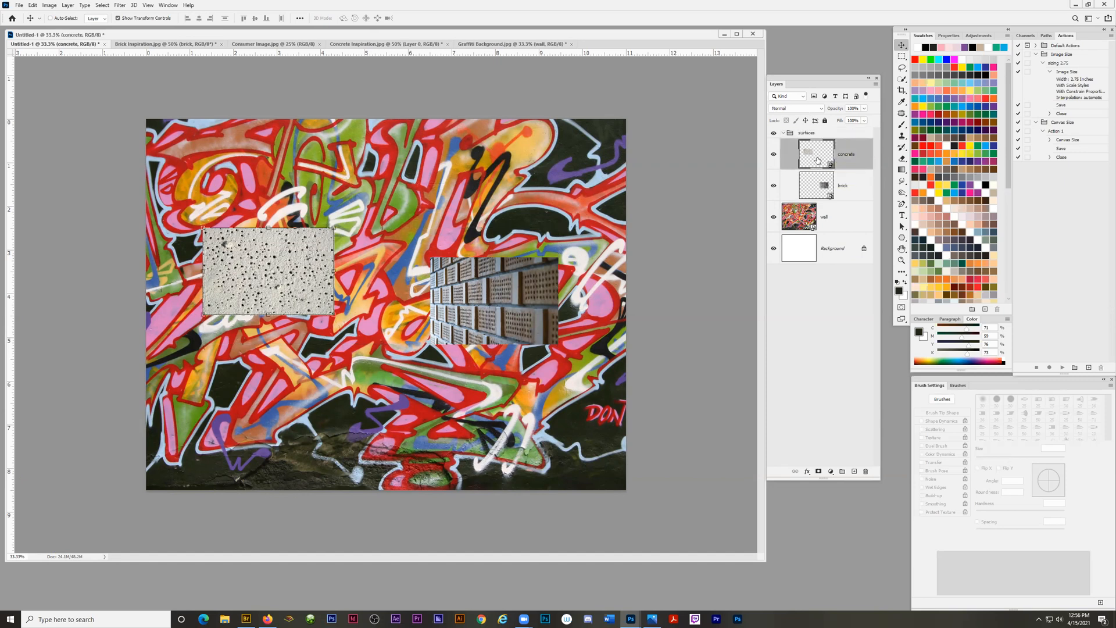
pyautogui.moveTo(817, 160); pyautogui.dragTo(830, 236)
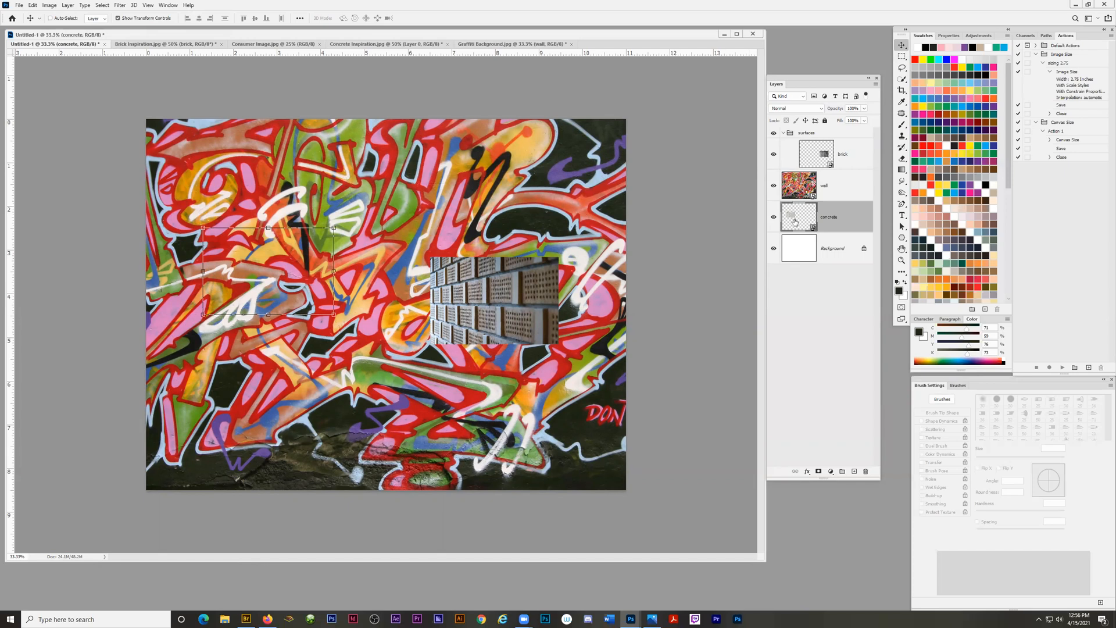
pyautogui.moveTo(796, 224); pyautogui.dragTo(805, 133)
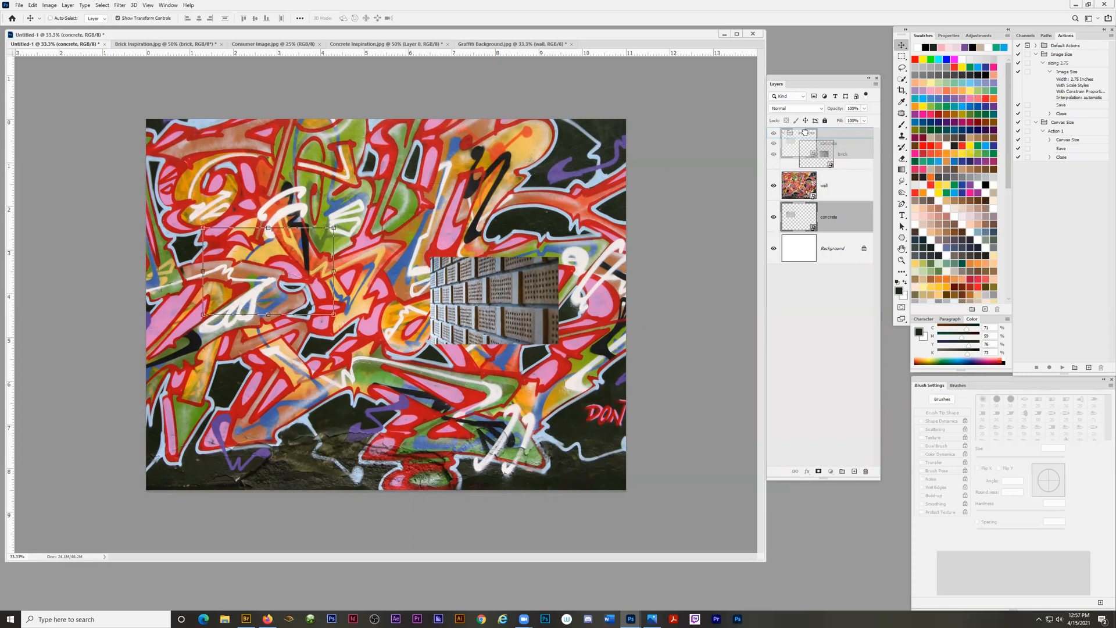
pyautogui.moveTo(805, 132); pyautogui.dragTo(805, 134)
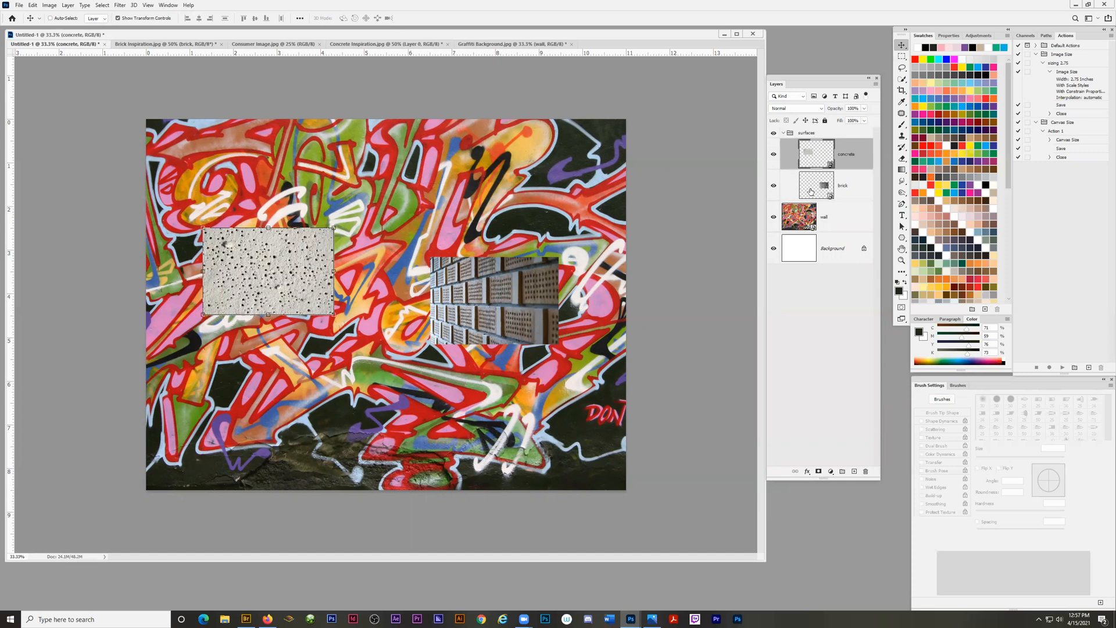
# Move the concrete and brick layers out of the surfaces group to the top of the layer stack, and remove the empty group.
pyautogui.moveTo(817, 156); pyautogui.dragTo(823, 130)
pyautogui.moveTo(817, 197); pyautogui.dragTo(826, 133)
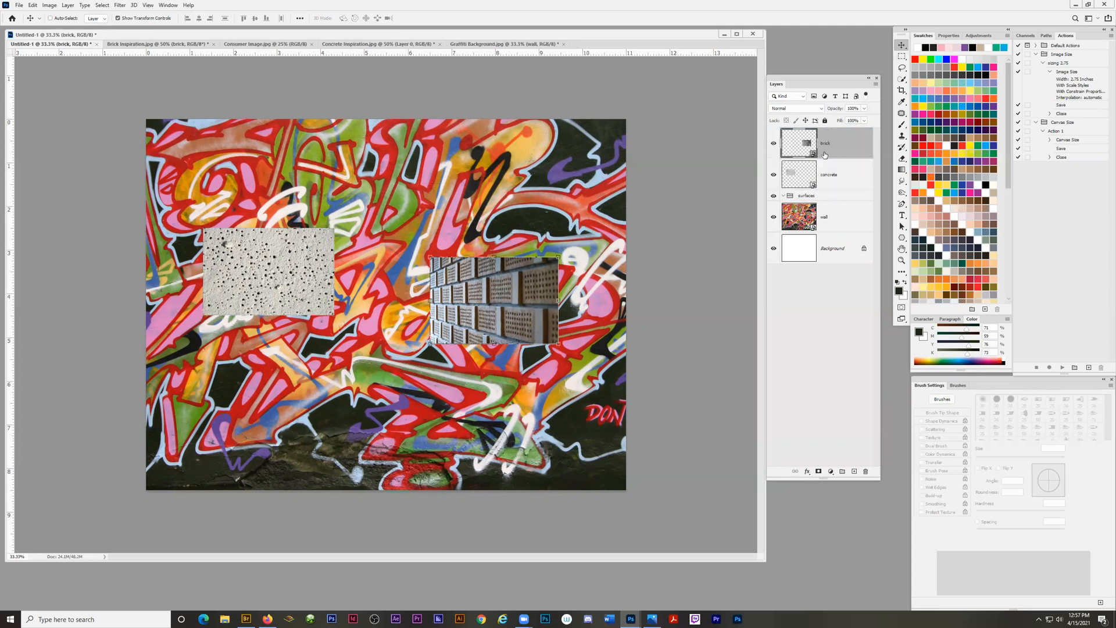
pyautogui.click(808, 196)
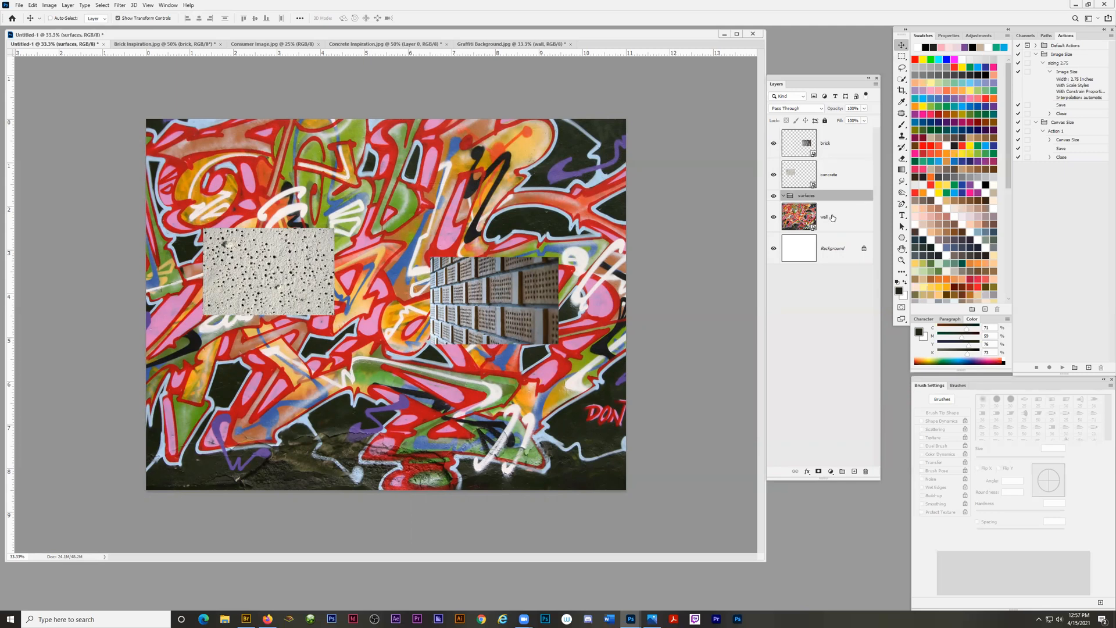
pyautogui.hotkey('ctrl', 'shift', 'g')
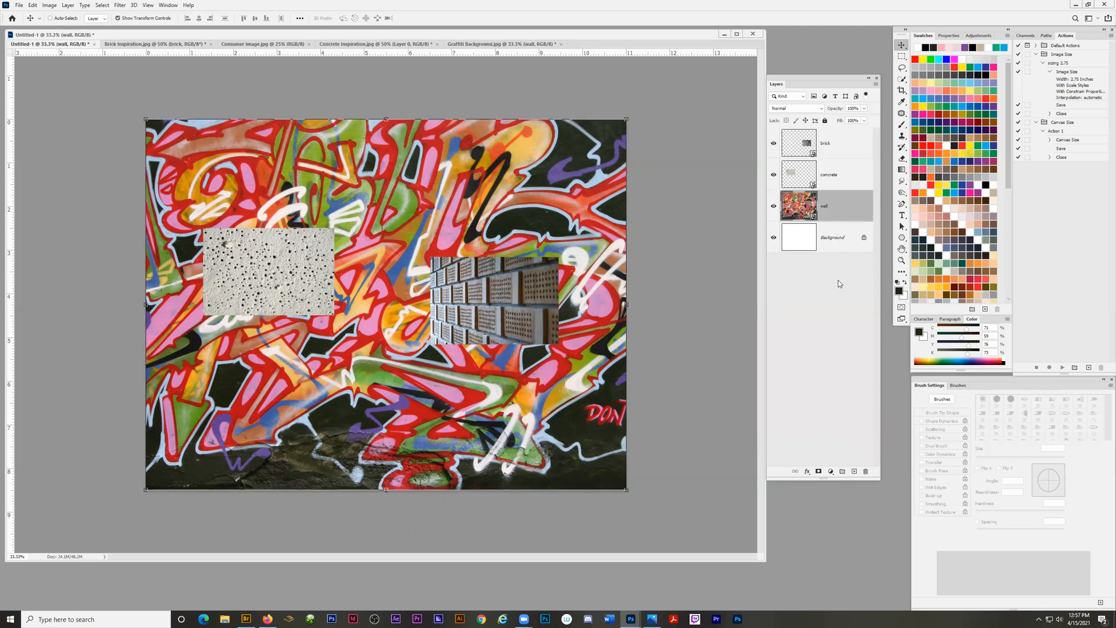
# Create an empty group named s at the top of the layer stack and place the brick and concrete layers inside it.
pyautogui.click(845, 145)
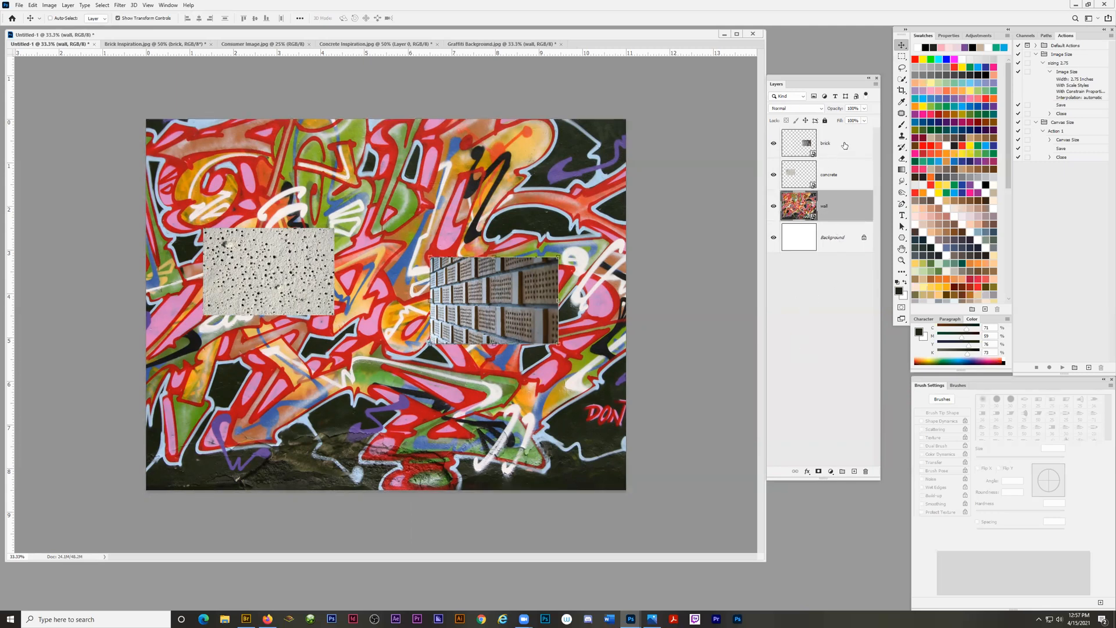
pyautogui.click(841, 471)
pyautogui.doubleClick(807, 133)
pyautogui.write('s')
pyautogui.press('Return')
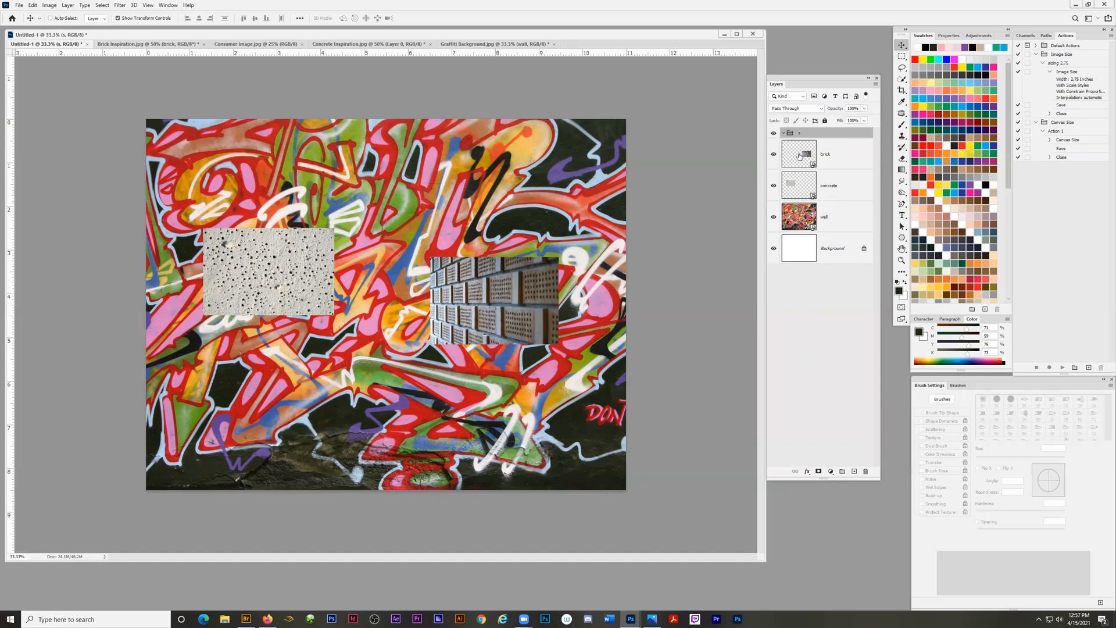
pyautogui.moveTo(800, 156); pyautogui.dragTo(801, 134)
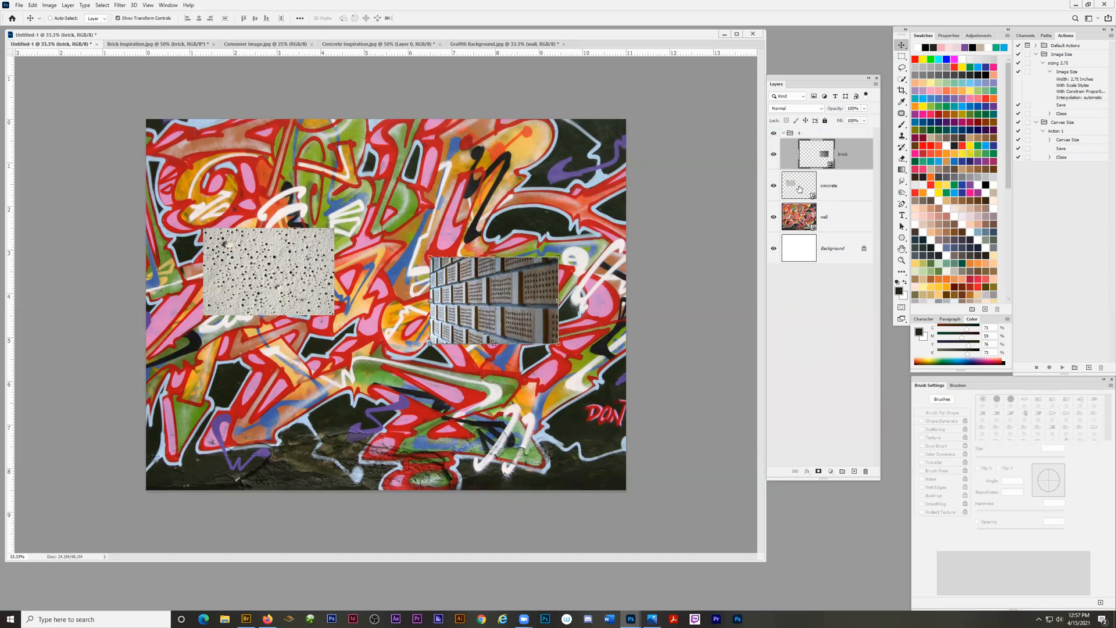
pyautogui.moveTo(799, 188); pyautogui.dragTo(802, 133)
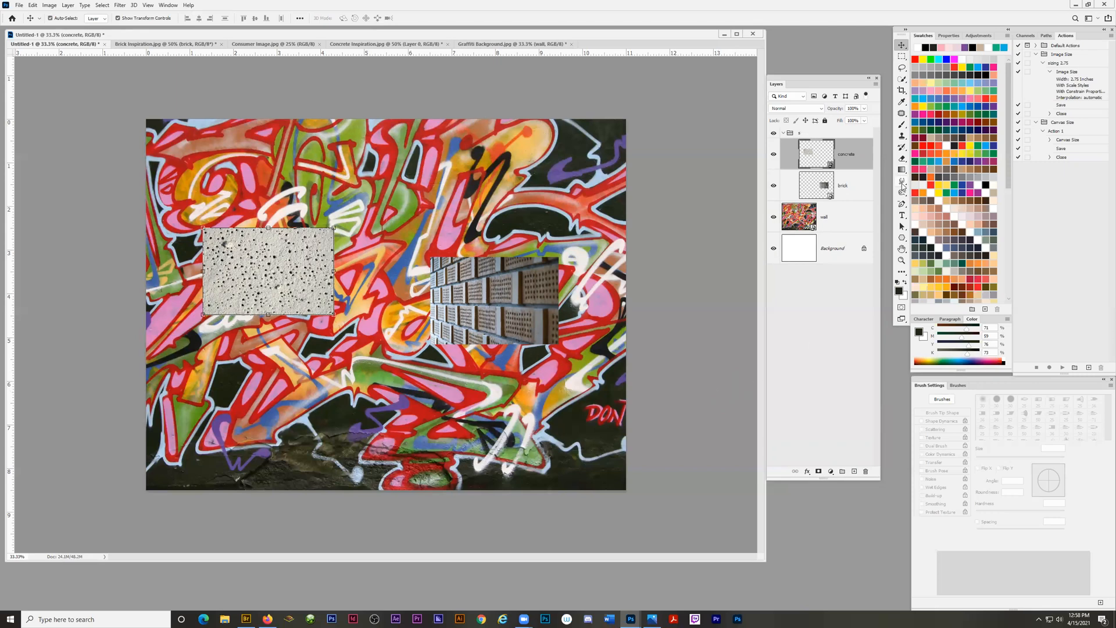
# Take the brick and concrete layers out of group s and group them together under the name surfaces.
pyautogui.hotkey('ctrl', '[')
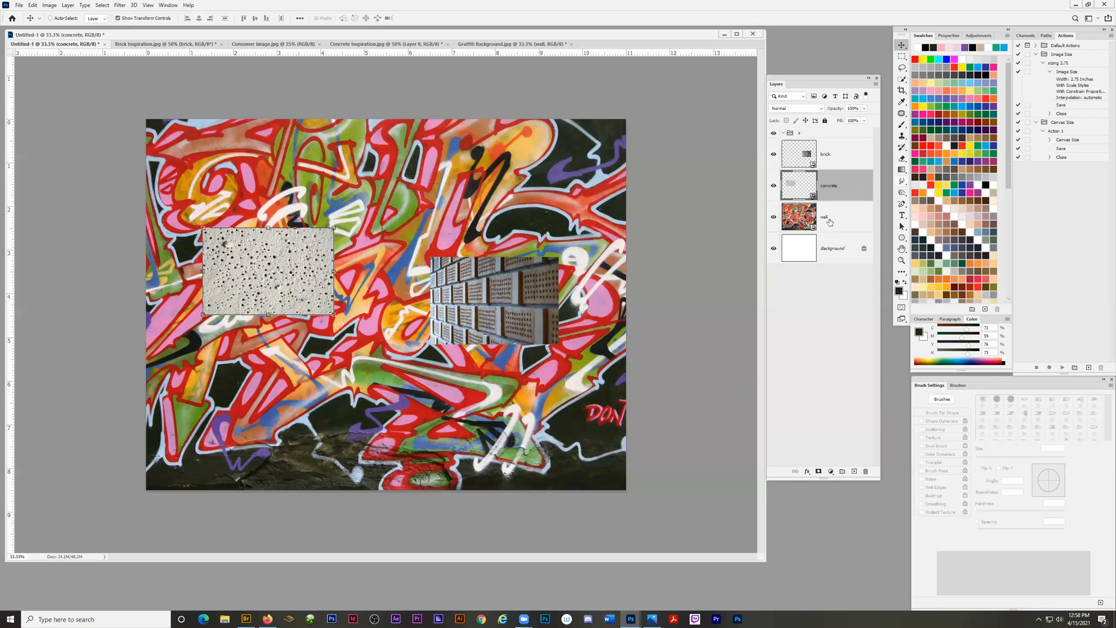
pyautogui.click(813, 335)
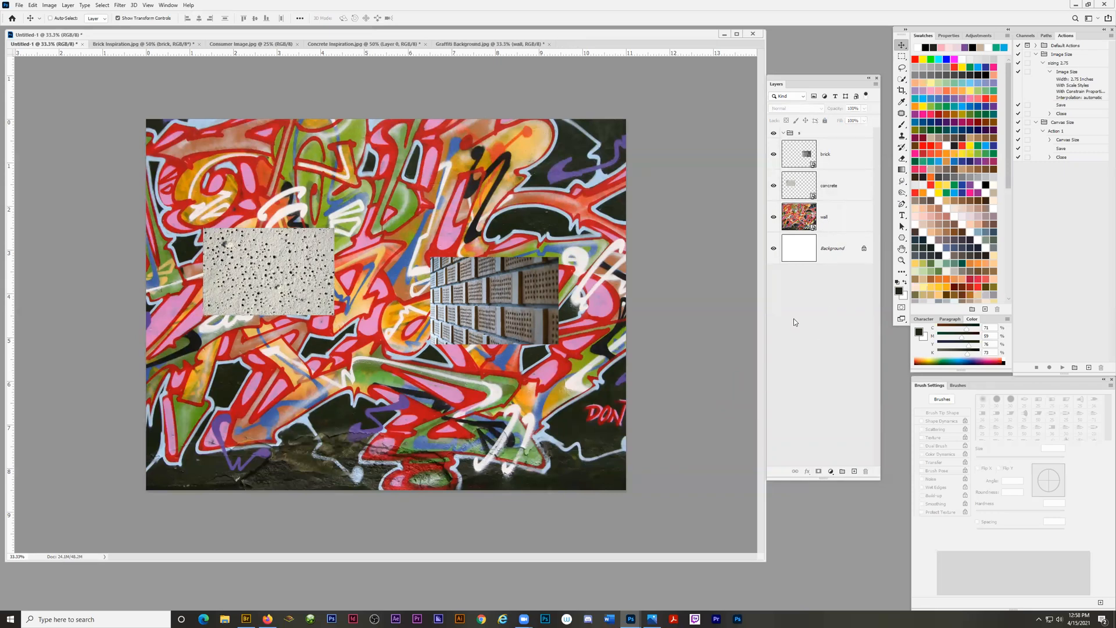
pyautogui.keyDown('ctrl'); pyautogui.click(267, 268); pyautogui.keyUp('ctrl')
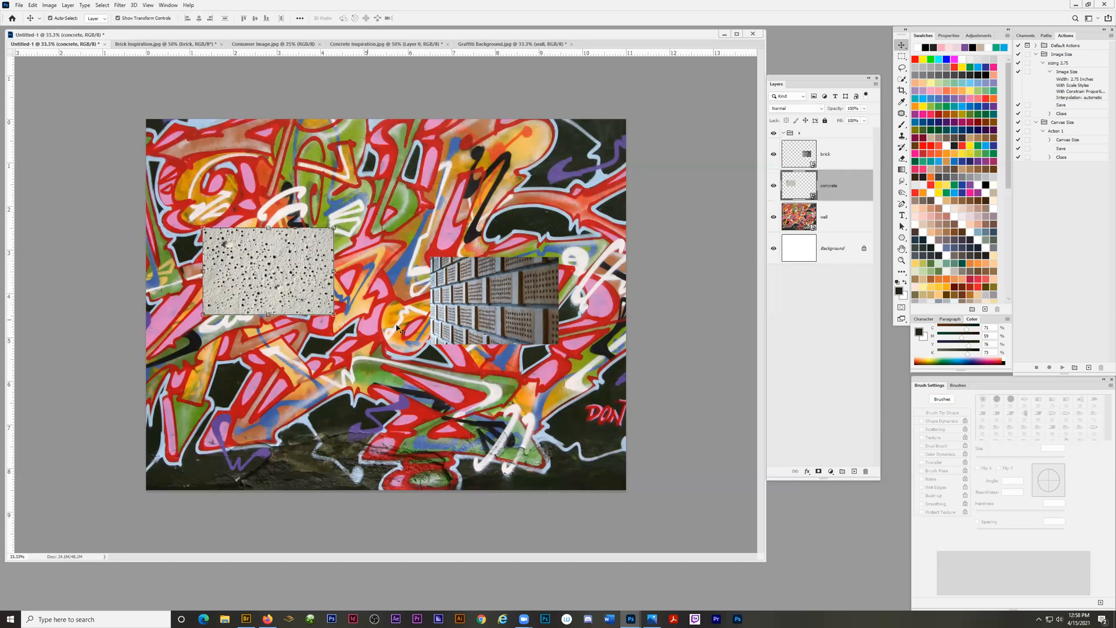
pyautogui.keyDown('shift'); pyautogui.click(497, 294); pyautogui.keyUp('shift')
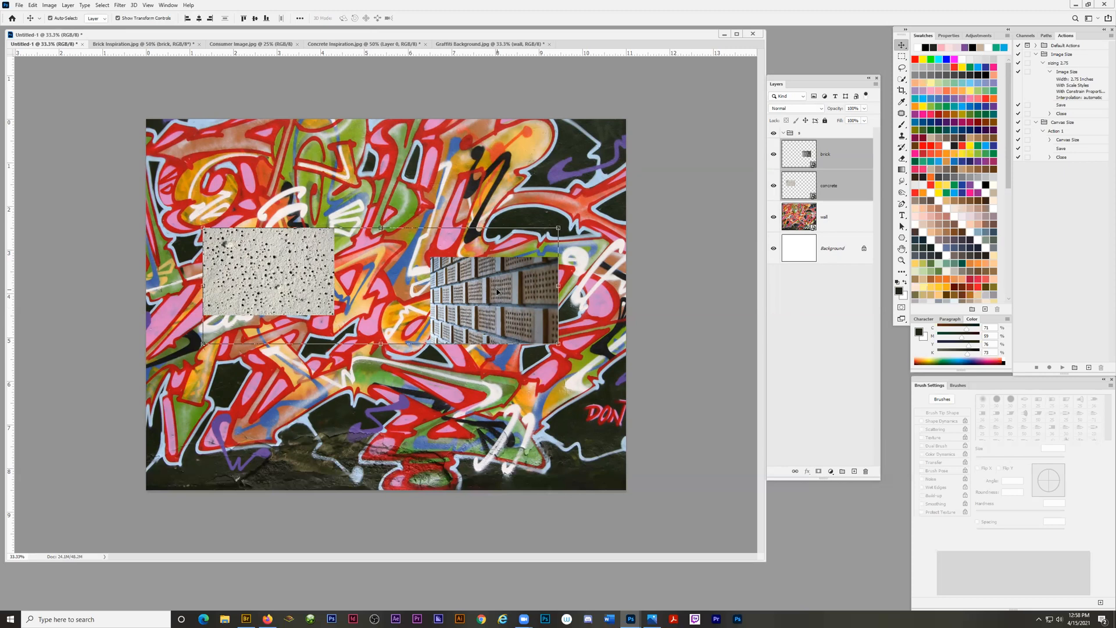
pyautogui.hotkey('ctrl', 'g')
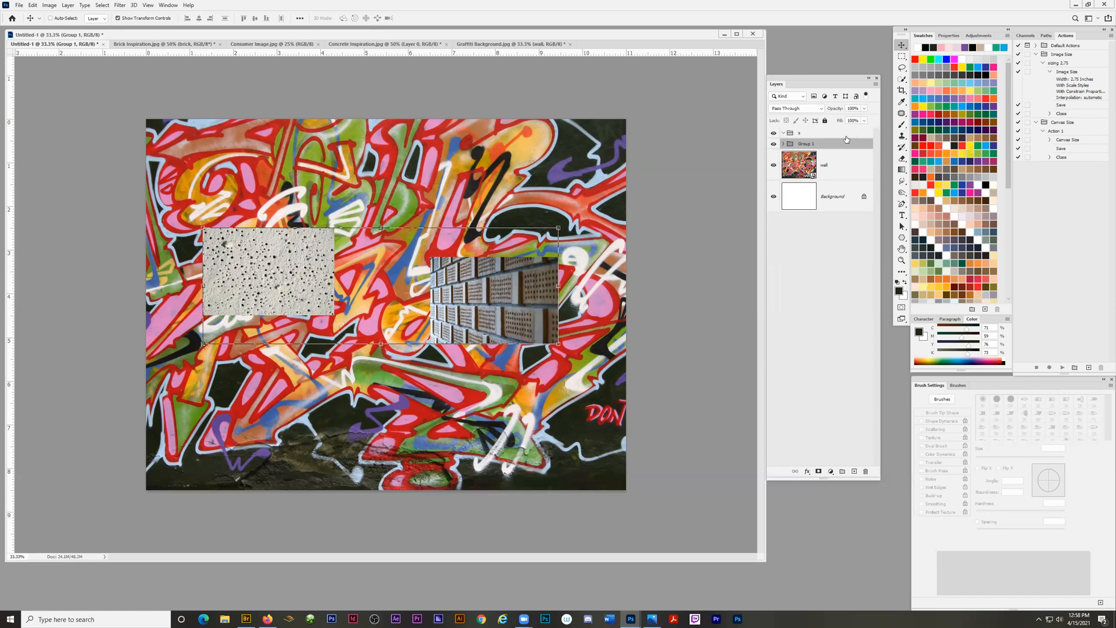
pyautogui.doubleClick(805, 144)
pyautogui.press('BackSpace')
pyautogui.press('Return')
pyautogui.click(784, 144)
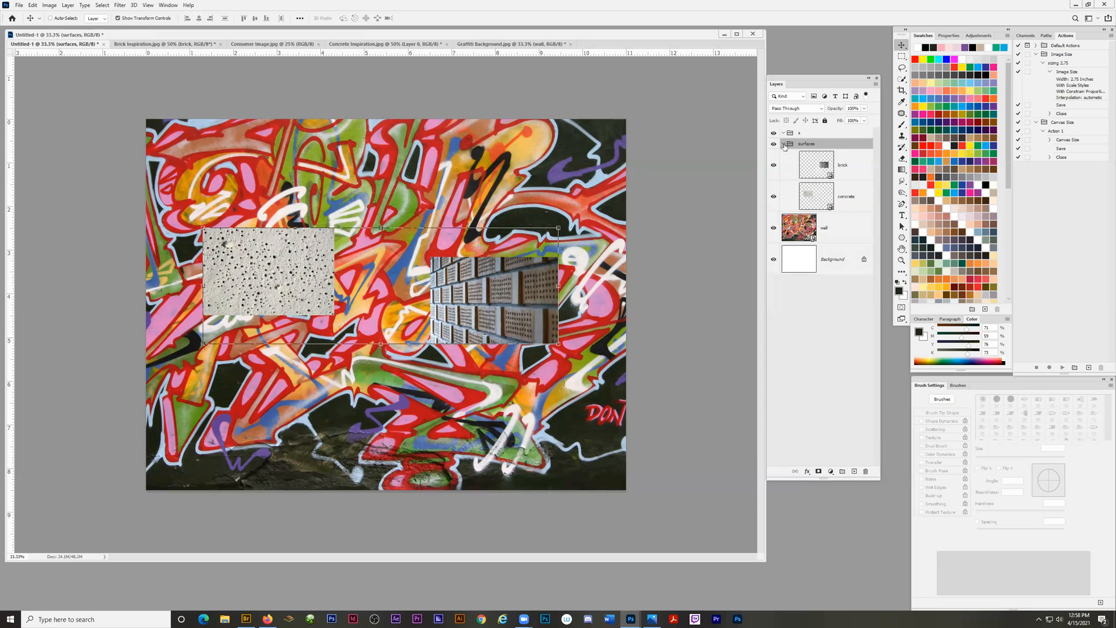
# Undo the grouping changes back to the ungrouped brick, concrete and wall layers.
pyautogui.hotkey('ctrl', 'z')
pyautogui.hotkey('ctrl', 'z')
pyautogui.hotkey('ctrl', 'z')
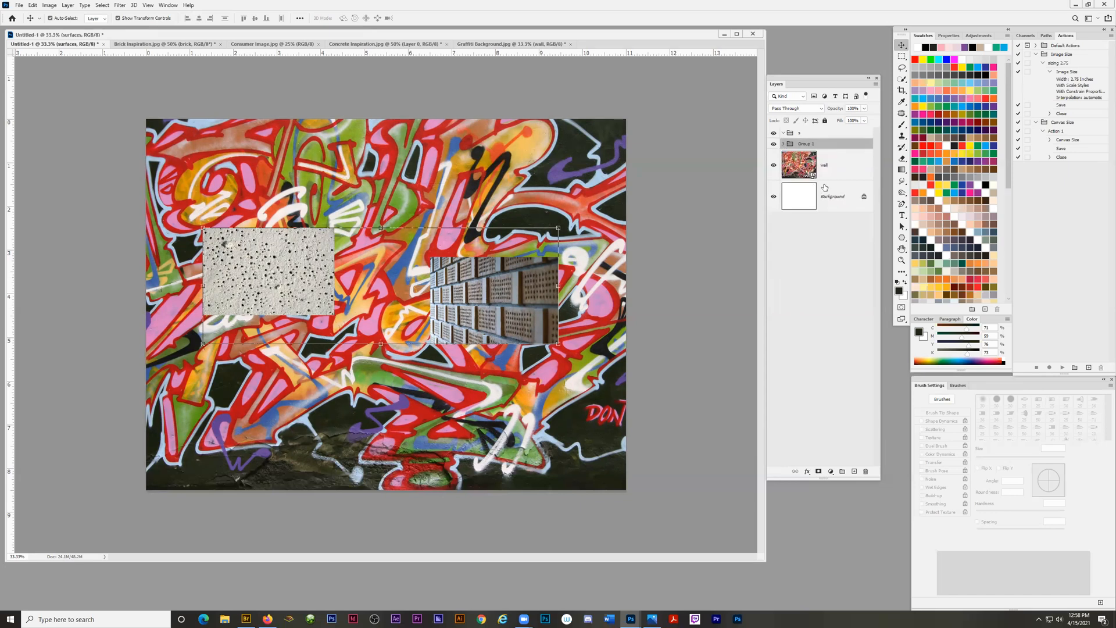
pyautogui.hotkey('ctrl', 'z')
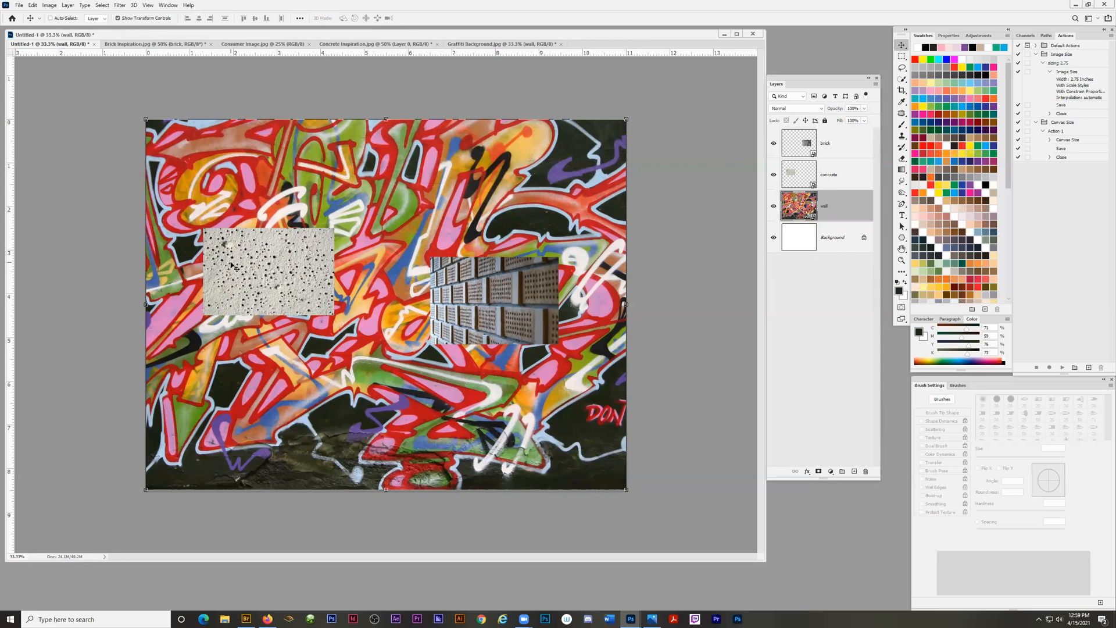
# Select the concrete and brick images together on the canvas and view the layer commands available for the selection.
pyautogui.keyDown('ctrl'); pyautogui.click(271, 266); pyautogui.keyUp('ctrl')
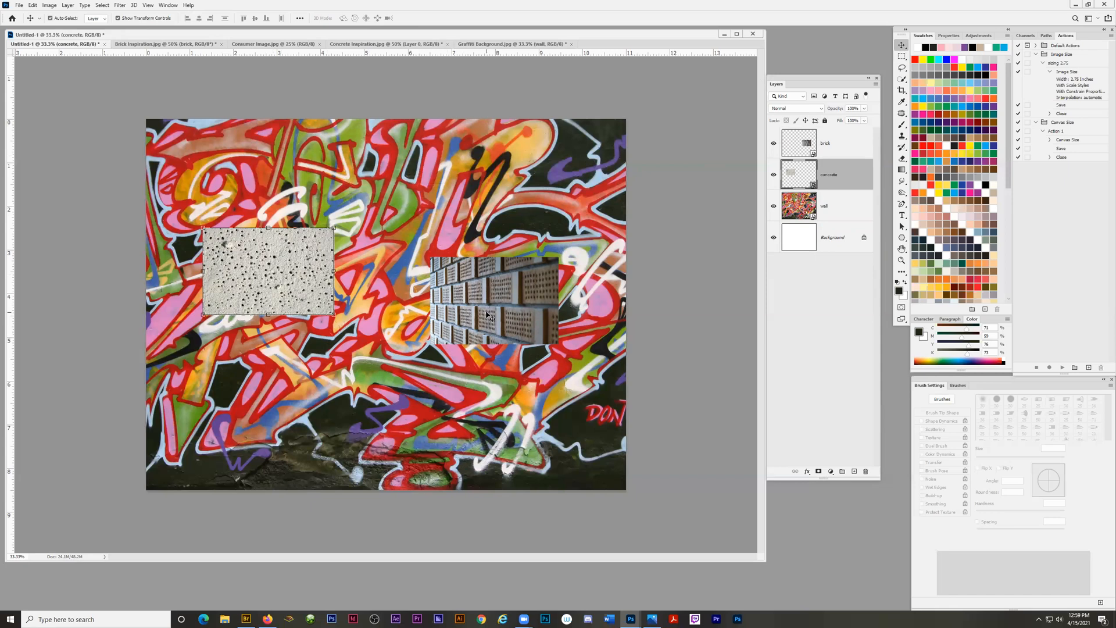
pyautogui.keyDown('ctrl'); pyautogui.keyDown('shift'); pyautogui.click(496, 286); pyautogui.keyUp('shift'); pyautogui.keyUp('ctrl')
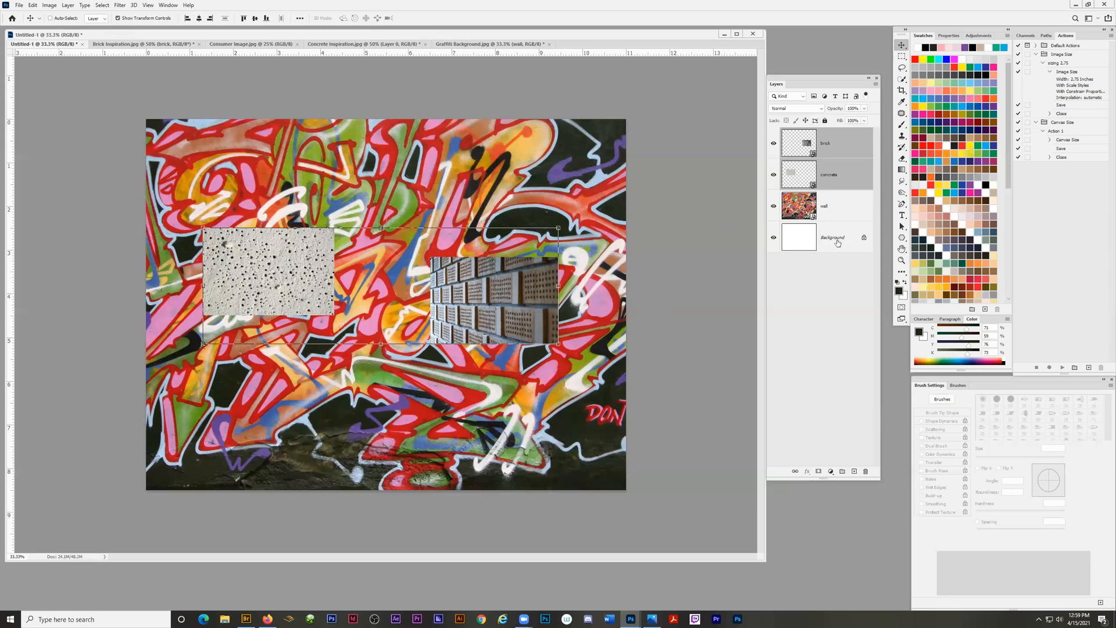
pyautogui.click(876, 84)
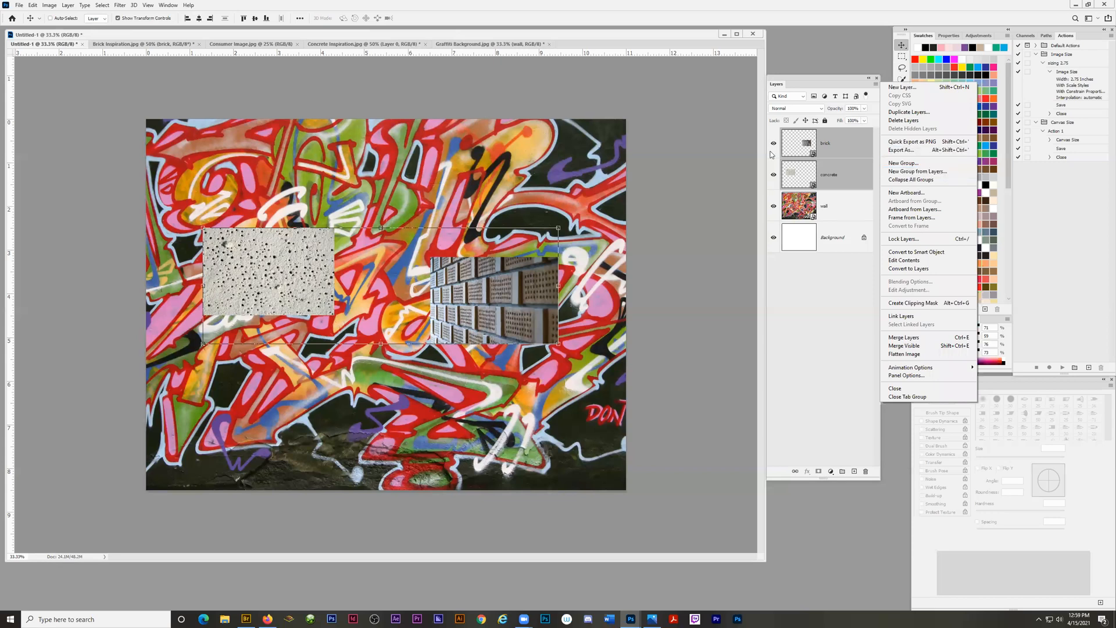
pyautogui.click(654, 36)
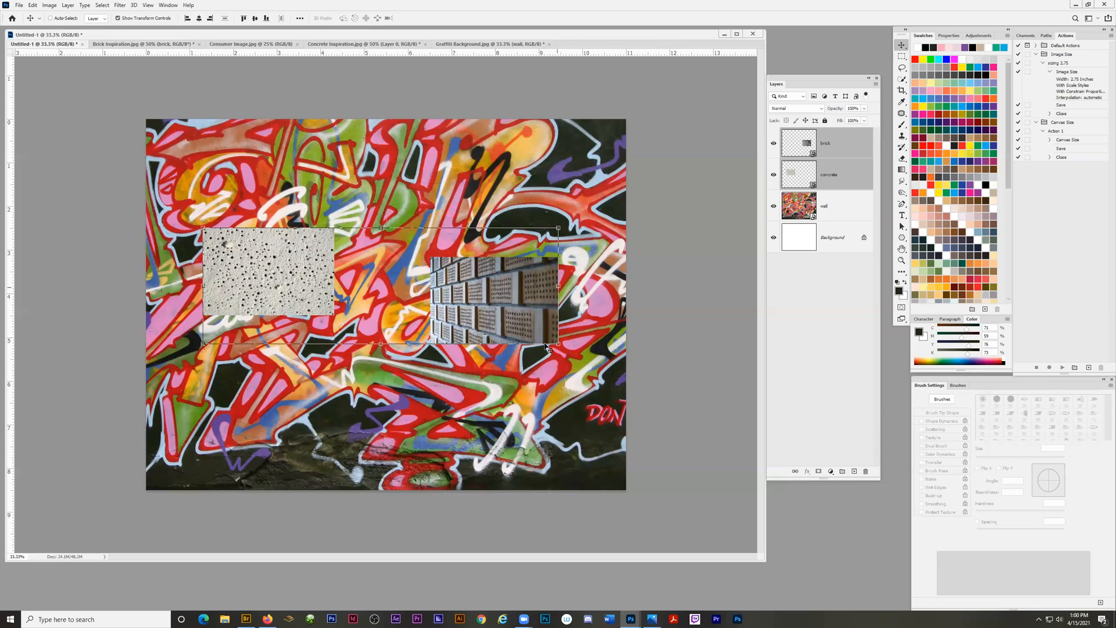
# Select only the brick layer and move its image up and slightly to the left on the wall.
pyautogui.click(823, 145)
pyautogui.moveTo(489, 298); pyautogui.dragTo(469, 247)
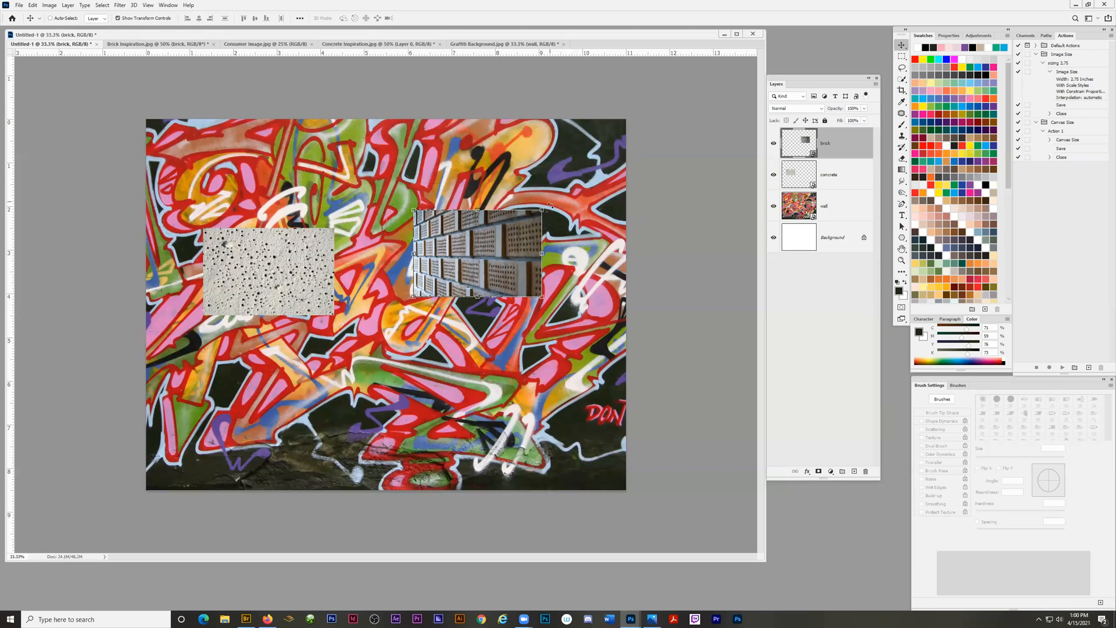
# Try rotating the brick image about 41 degrees clockwise, and undo the rotation.
pyautogui.moveTo(548, 207); pyautogui.dragTo(559, 263)
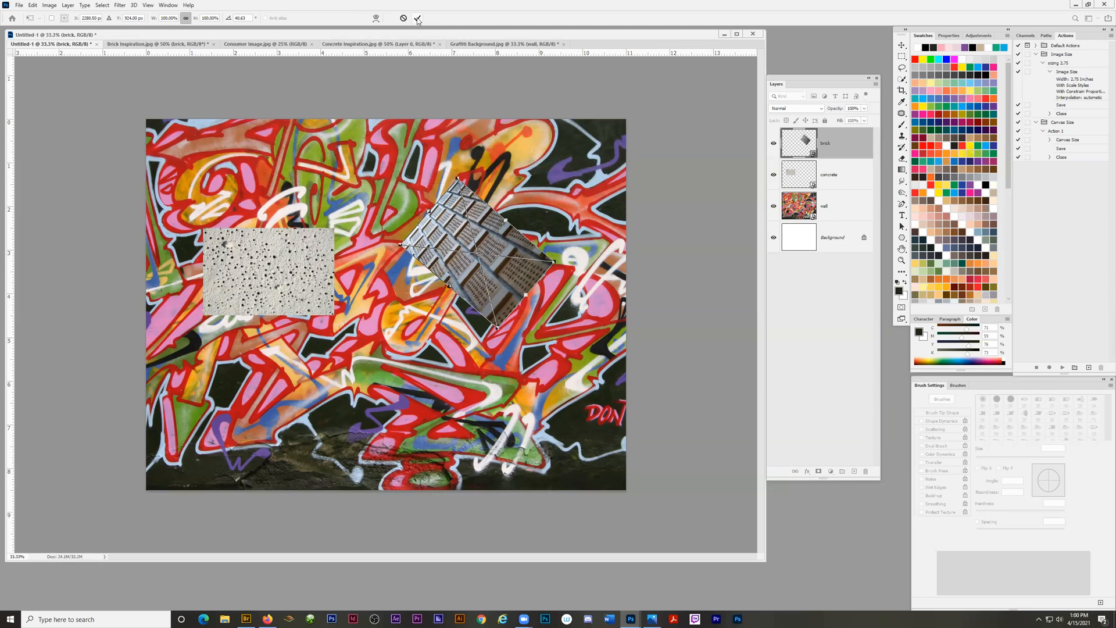
pyautogui.press('Return')
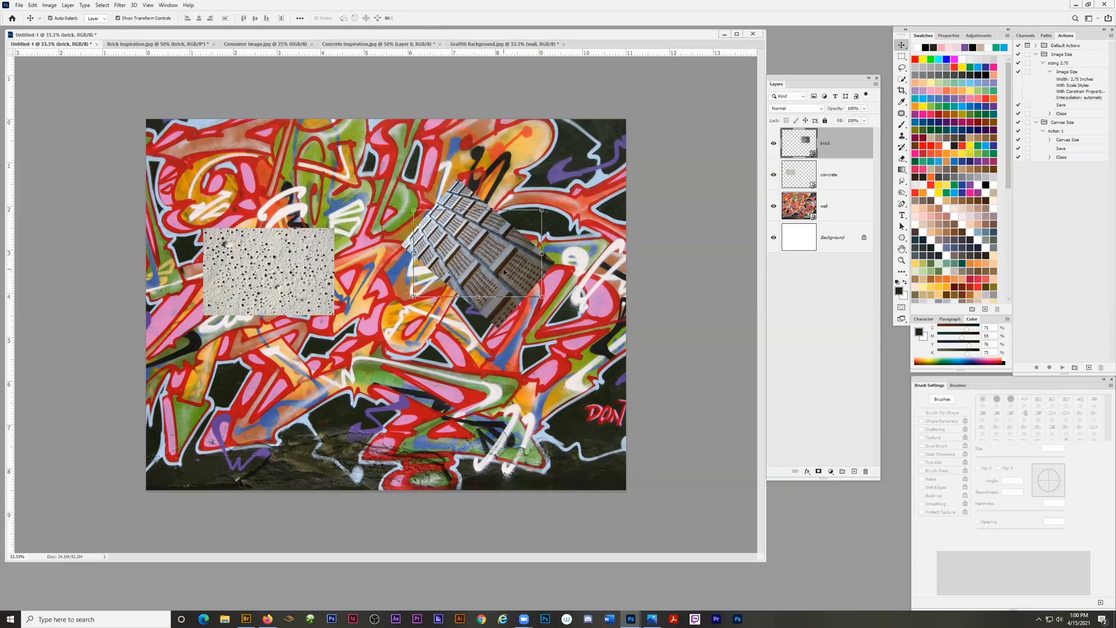
pyautogui.hotkey('ctrl', 'z')
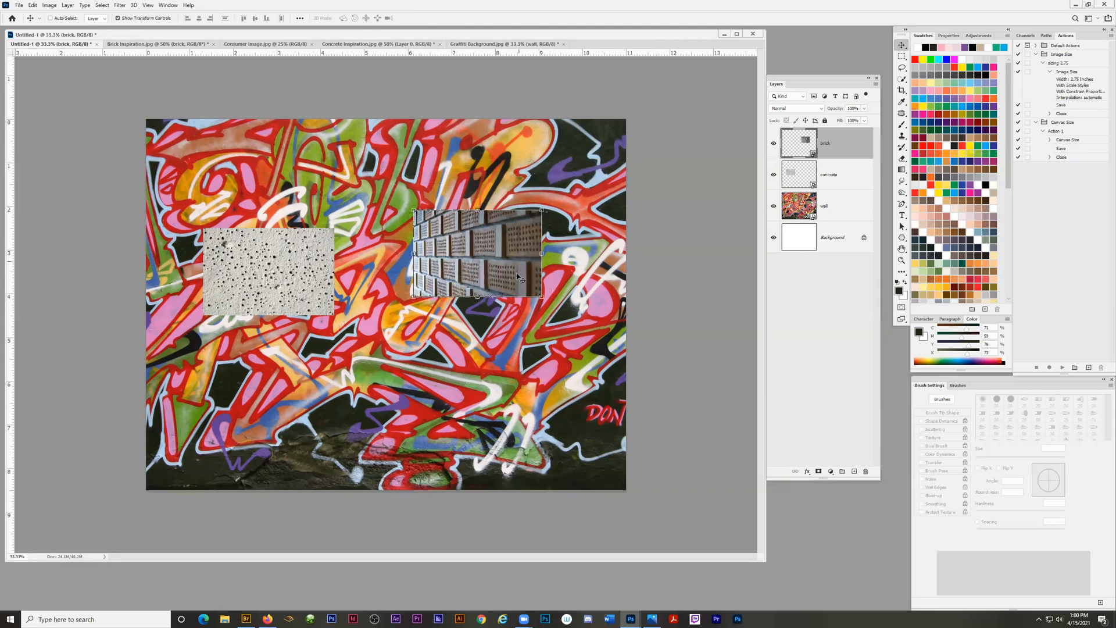
# Rotate the brick image about 28 degrees counterclockwise using its transform controls and commit the transformation.
pyautogui.moveTo(546, 208); pyautogui.dragTo(516, 185)
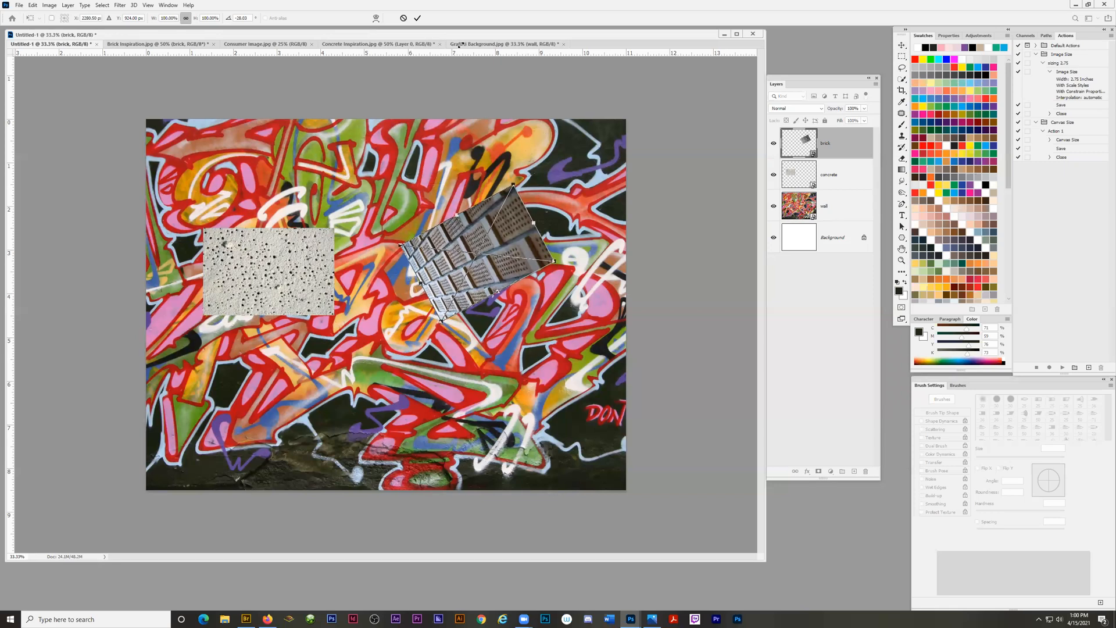
pyautogui.click(417, 19)
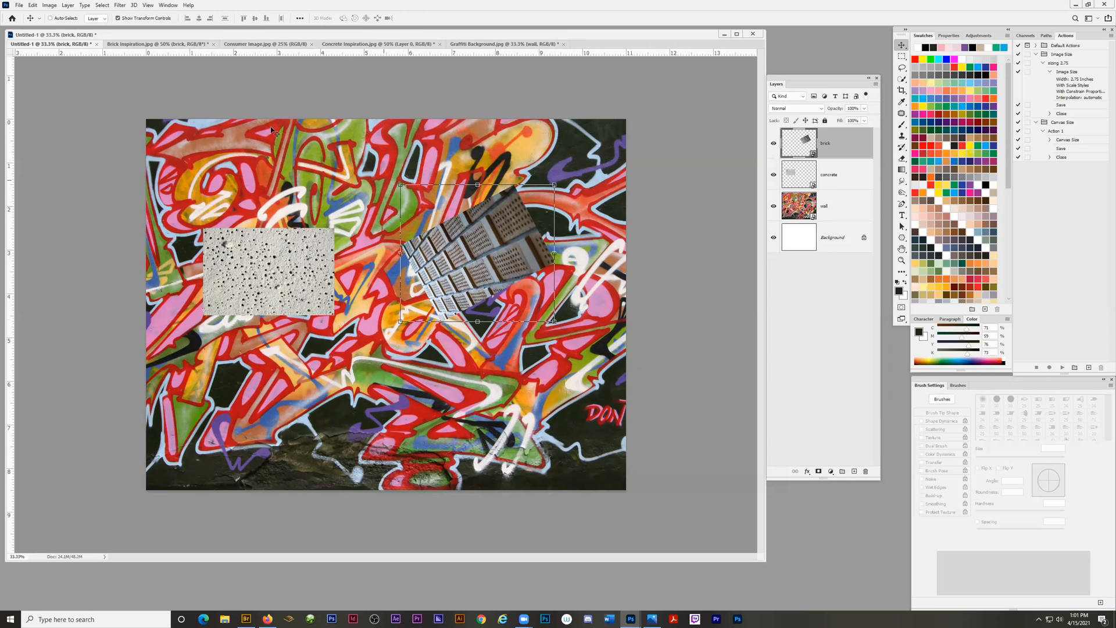
# Turn off Show Transform Controls and rotate the concrete image about 41 degrees counterclockwise with Free Transform.
pyautogui.click(118, 18)
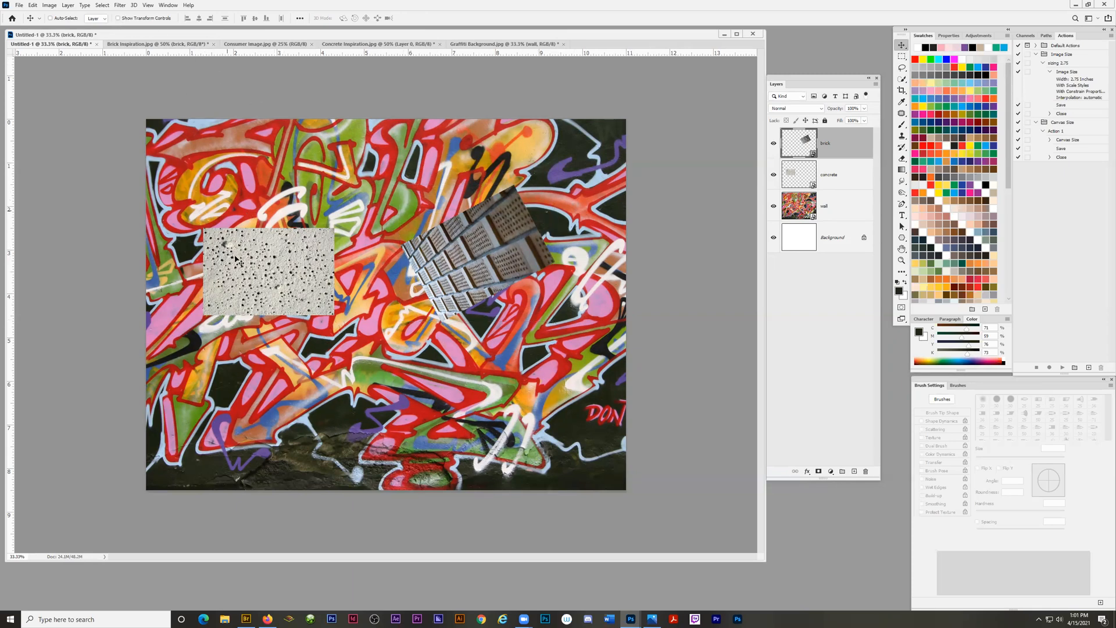
pyautogui.click(258, 271)
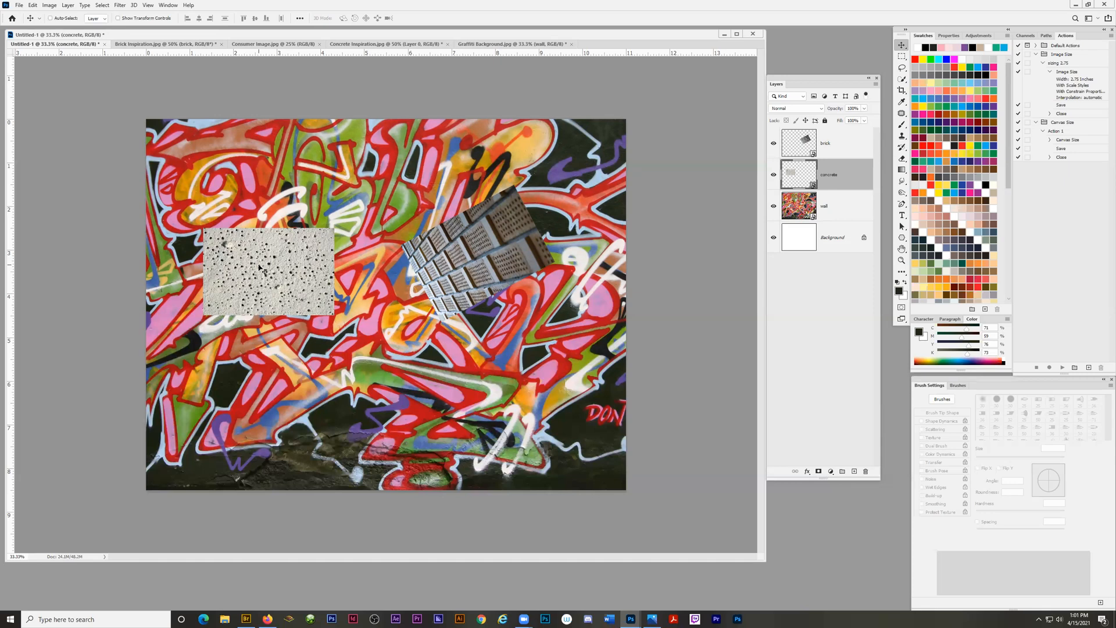
pyautogui.hotkey('ctrl', 't')
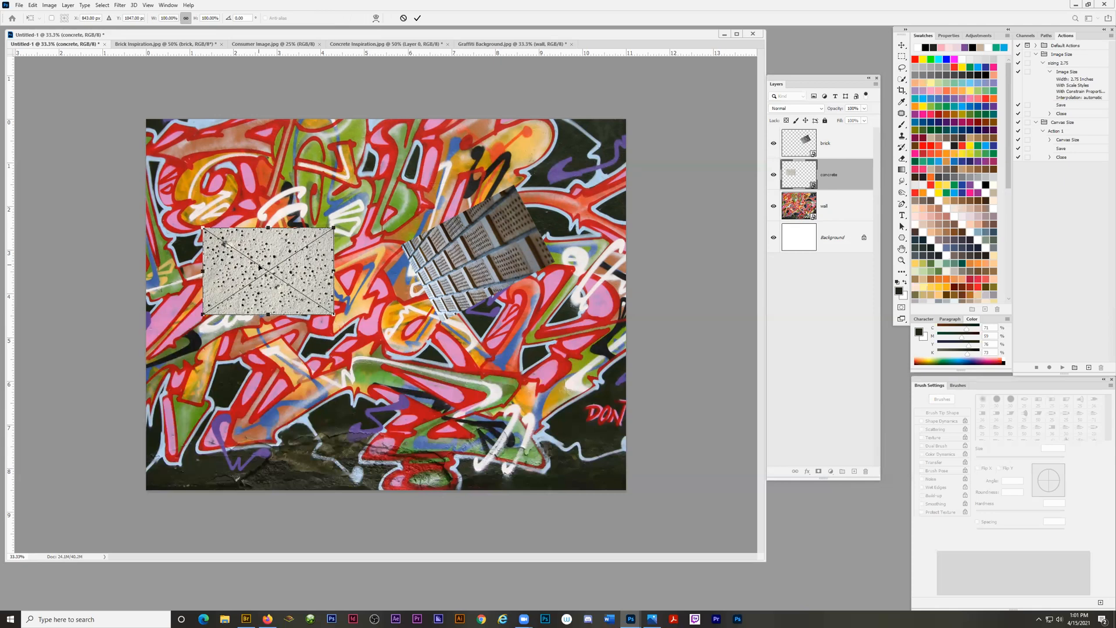
pyautogui.moveTo(347, 224); pyautogui.dragTo(299, 173)
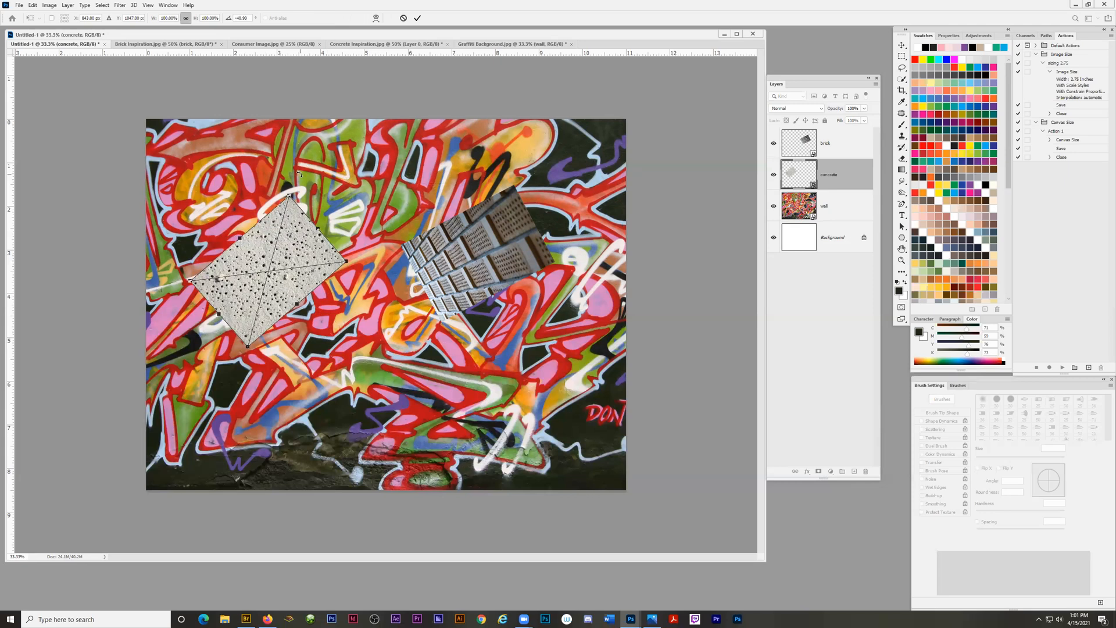
pyautogui.press('Return')
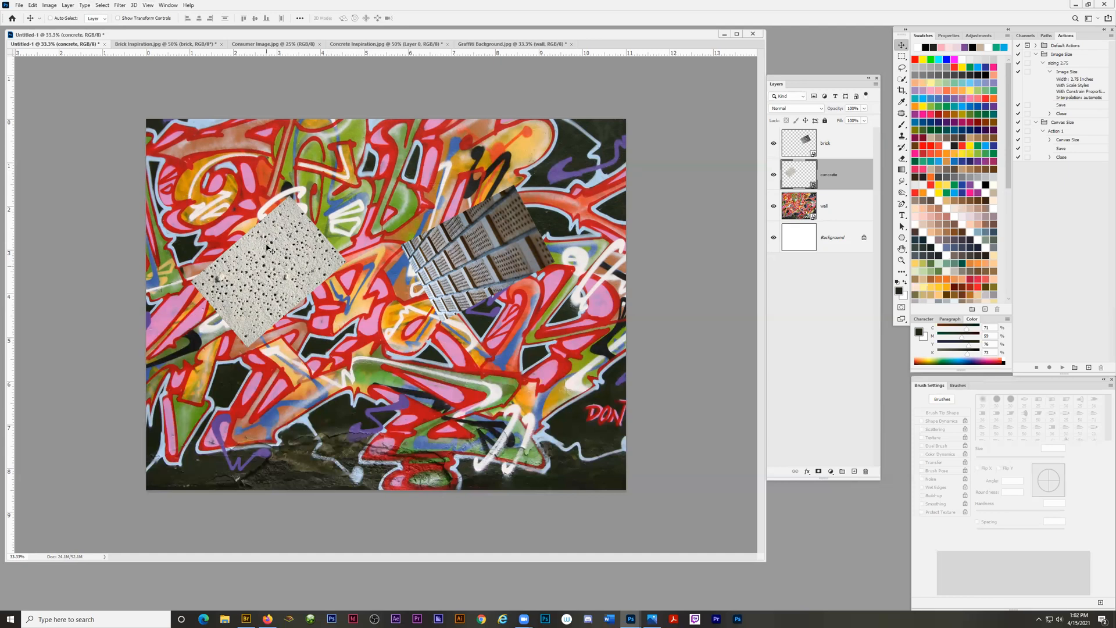
# Move the concrete image down and slightly to the left on the graffiti wall.
pyautogui.click(32, 5)
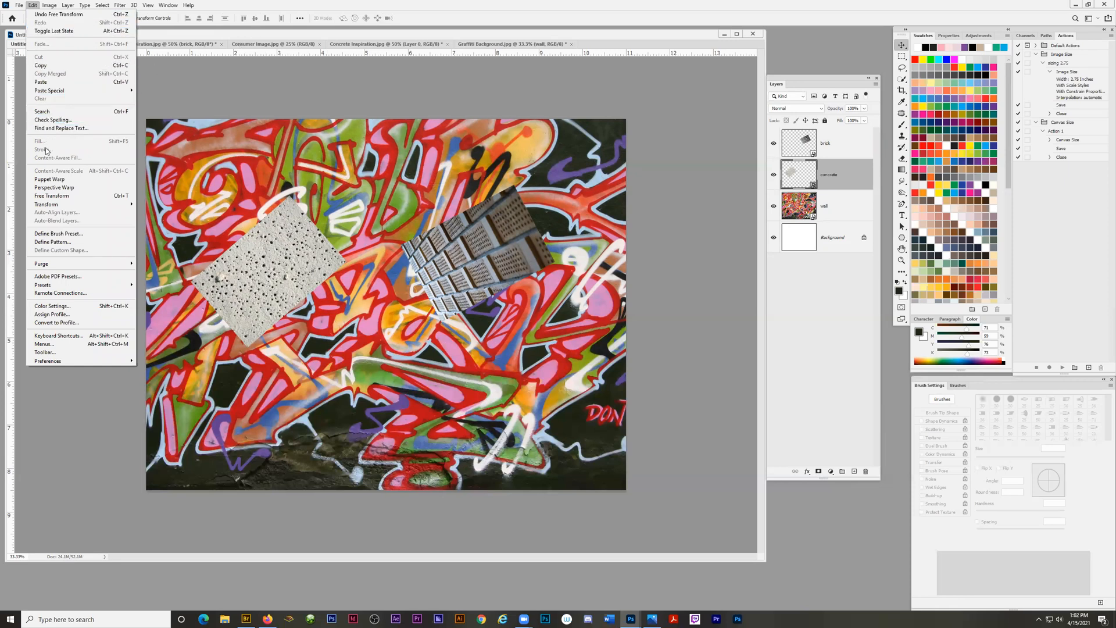
pyautogui.moveTo(55, 208)
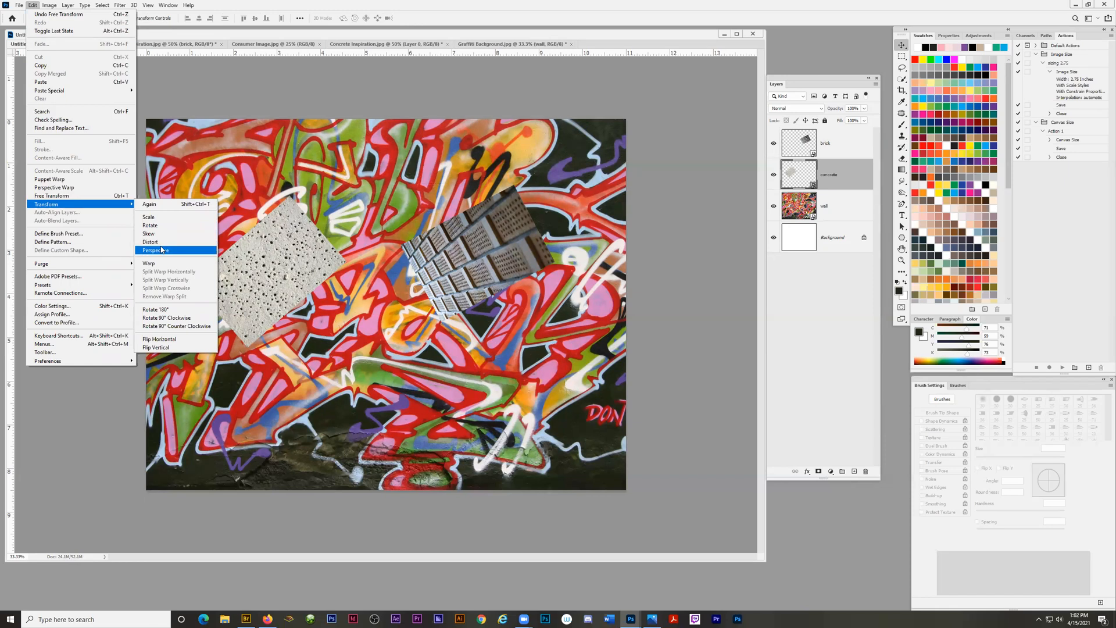
pyautogui.click(166, 340)
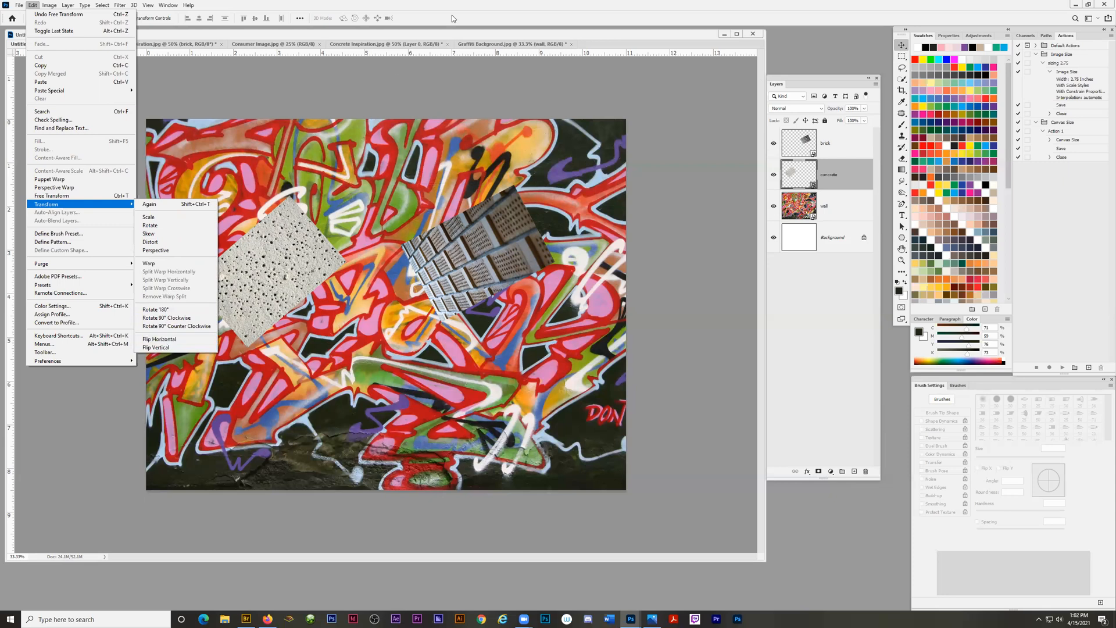
pyautogui.moveTo(267, 278); pyautogui.dragTo(242, 378)
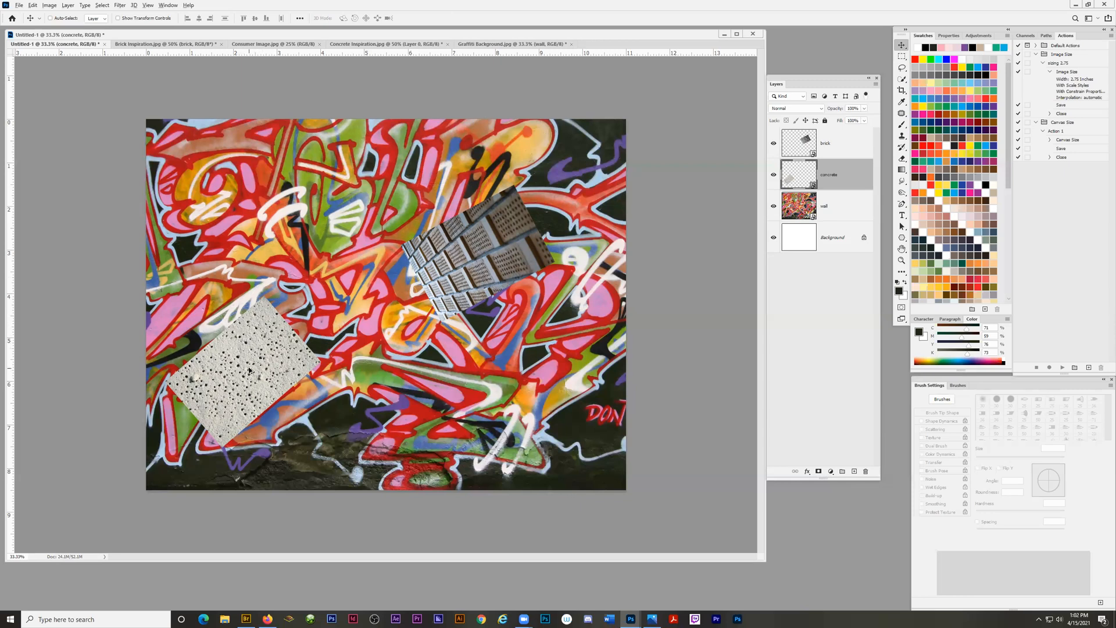
# Try placing a copy of the concrete image to its right directly on the canvas, and undo the copy.
pyautogui.moveTo(250, 371); pyautogui.dragTo(411, 394)
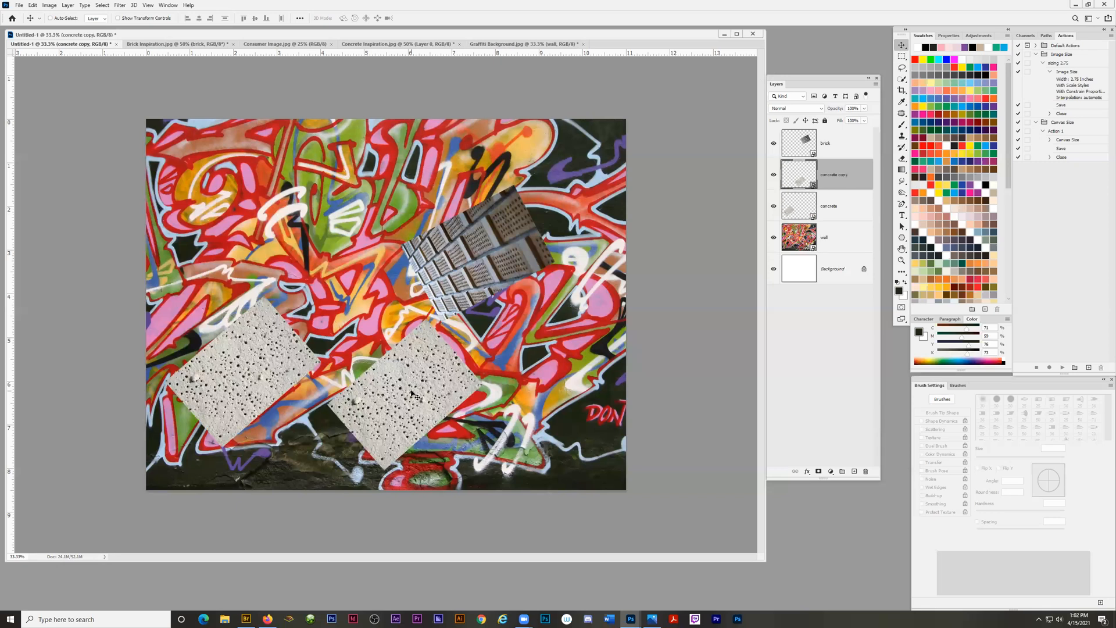
pyautogui.hotkey('ctrl', 'z')
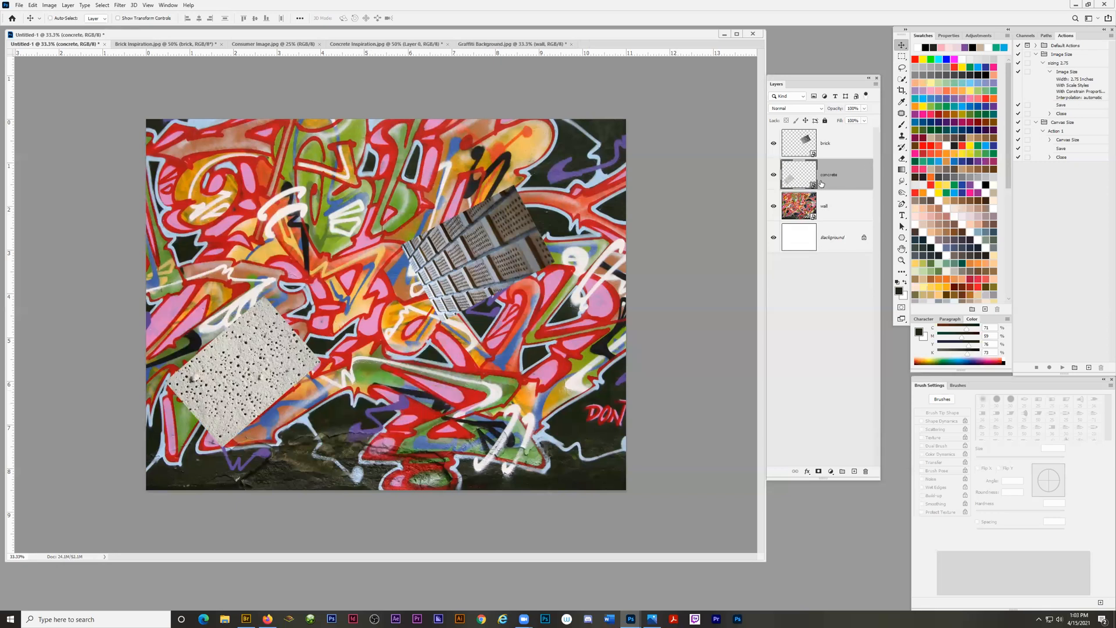
# Duplicate the concrete layer as "concrete copy" in Untitled-1 and place the copy to the right of the original image.
pyautogui.click(876, 85)
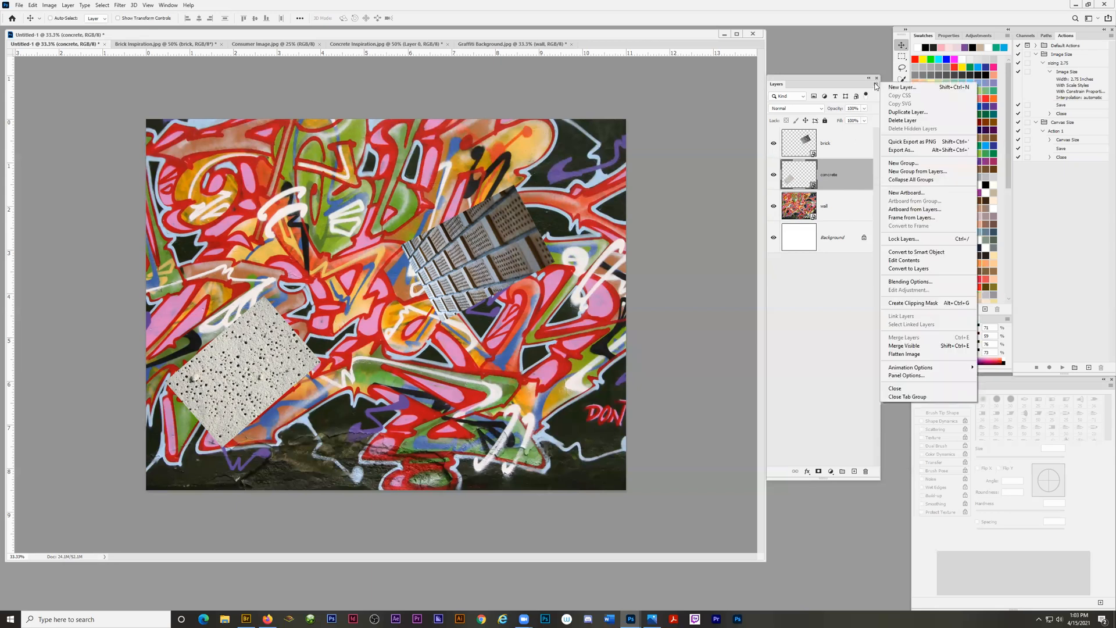
pyautogui.click(897, 112)
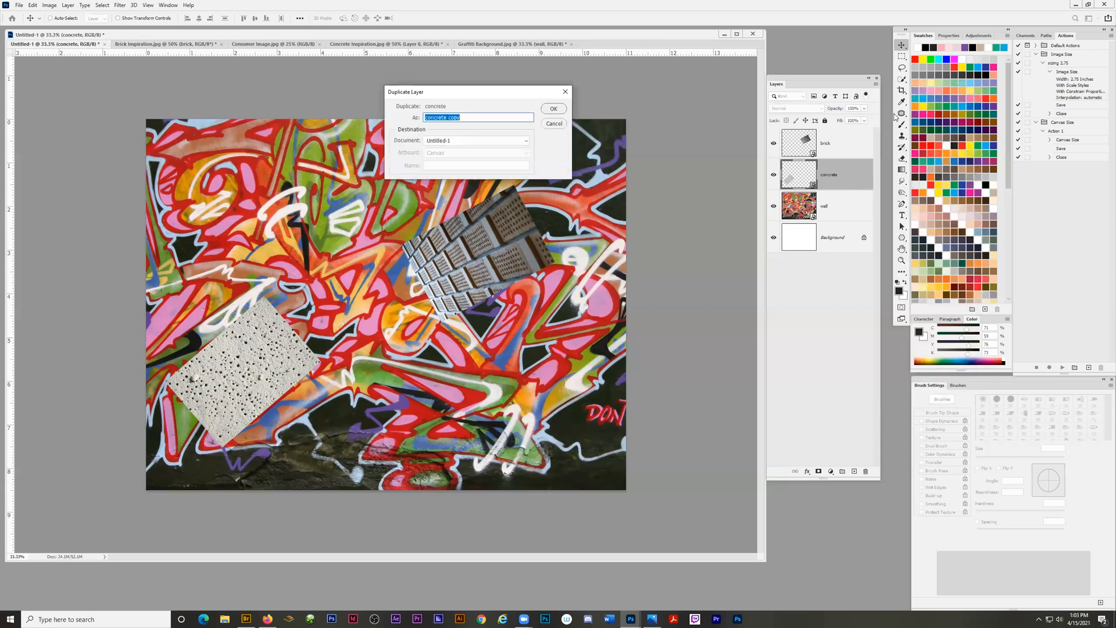
pyautogui.click(553, 110)
pyautogui.moveTo(248, 368); pyautogui.dragTo(356, 372)
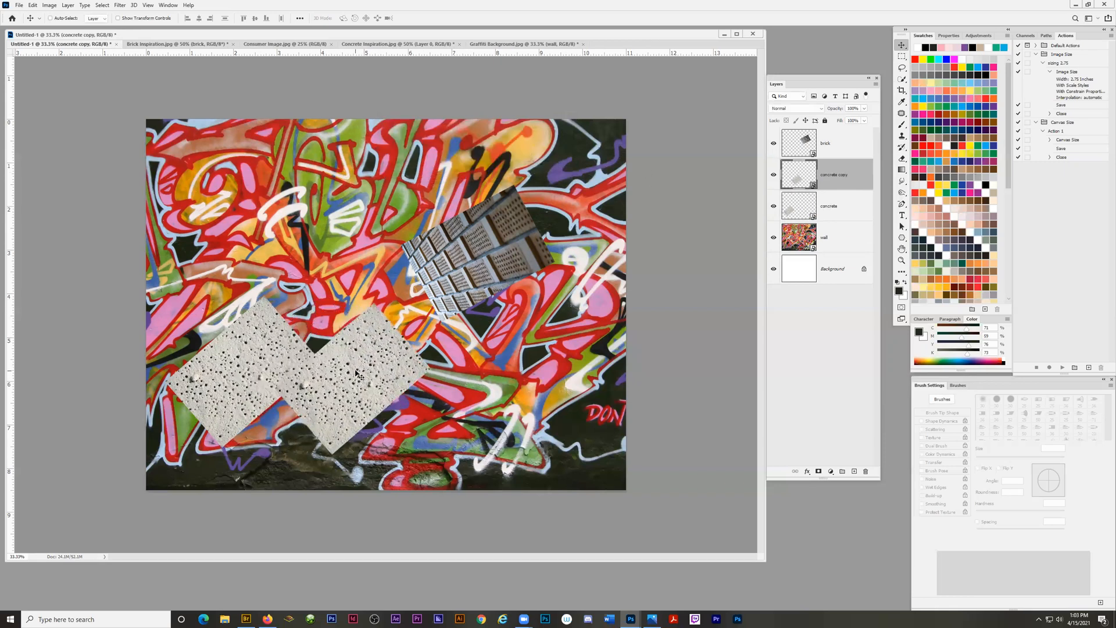
pyautogui.hotkey('ctrl', 'z')
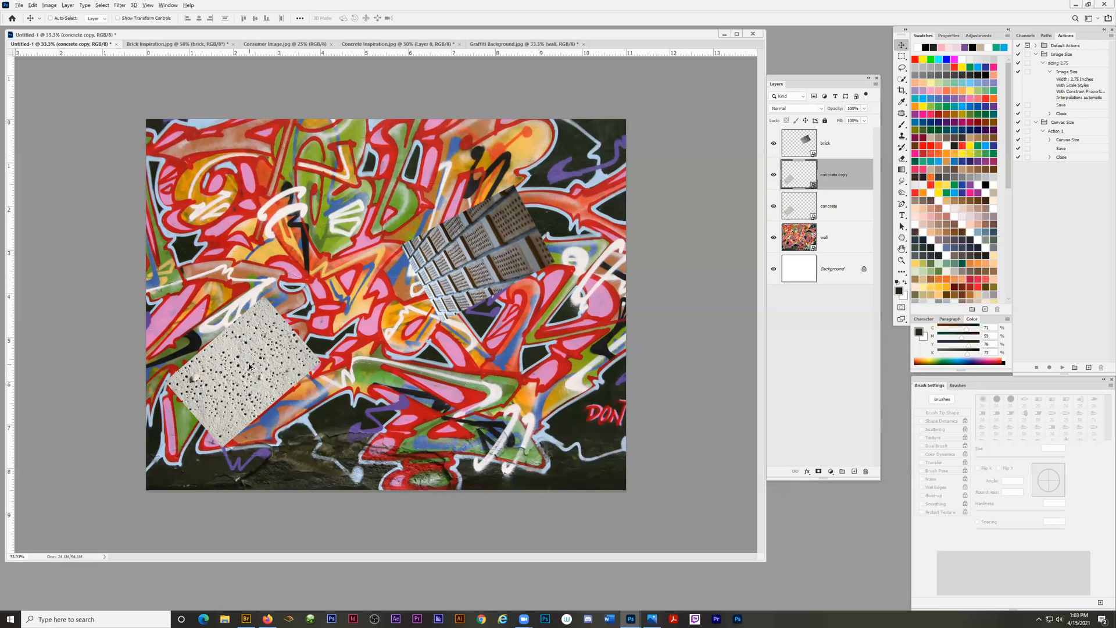
pyautogui.moveTo(249, 366); pyautogui.dragTo(410, 393)
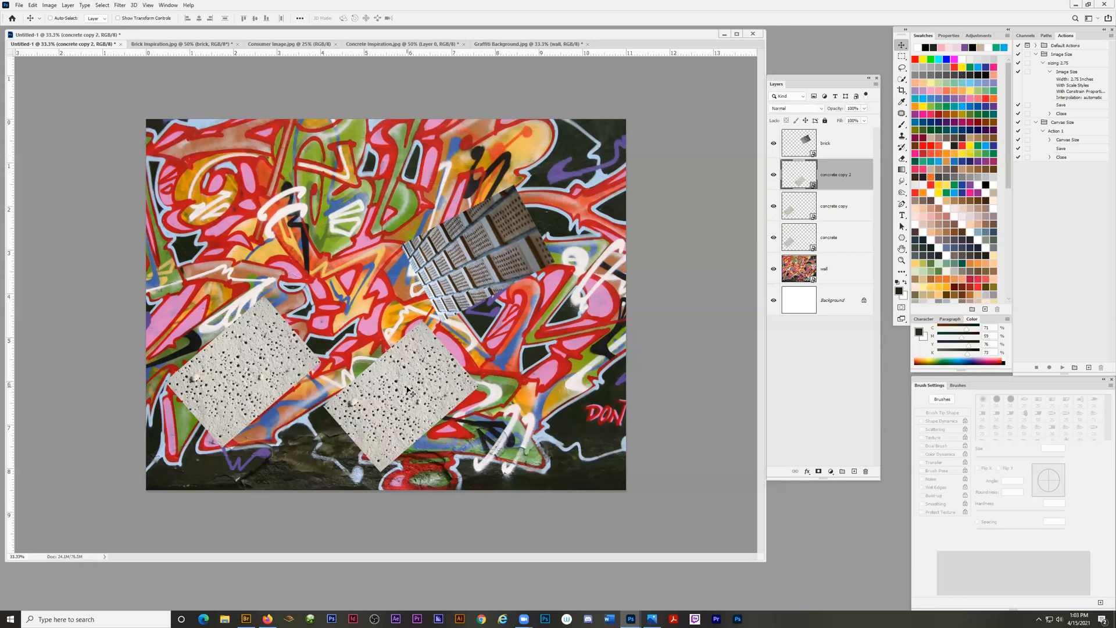
pyautogui.hotkey('ctrl', 'z')
pyautogui.moveTo(245, 375); pyautogui.dragTo(382, 394)
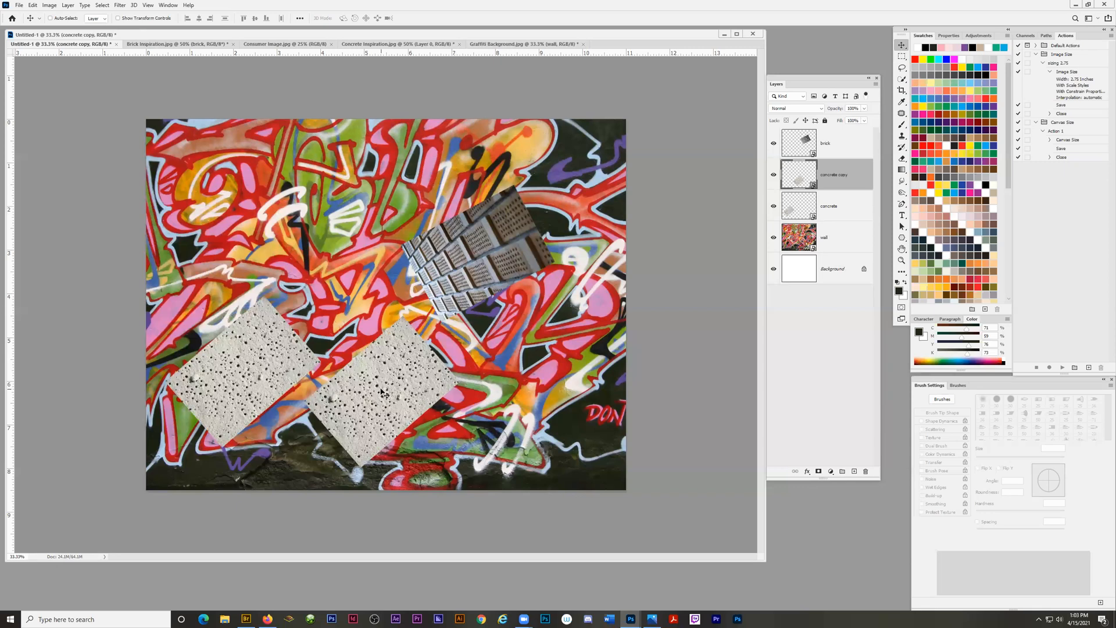
# Flip the concrete copy horizontally and reposition it to the right of the original, below the brick image.
pyautogui.click(33, 5)
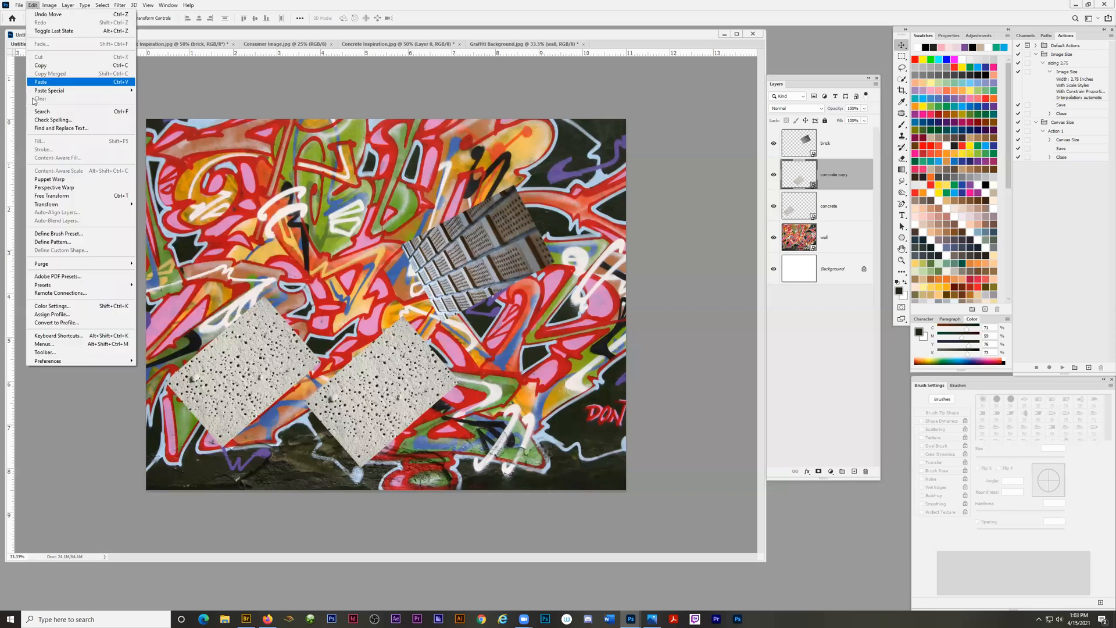
pyautogui.moveTo(60, 205)
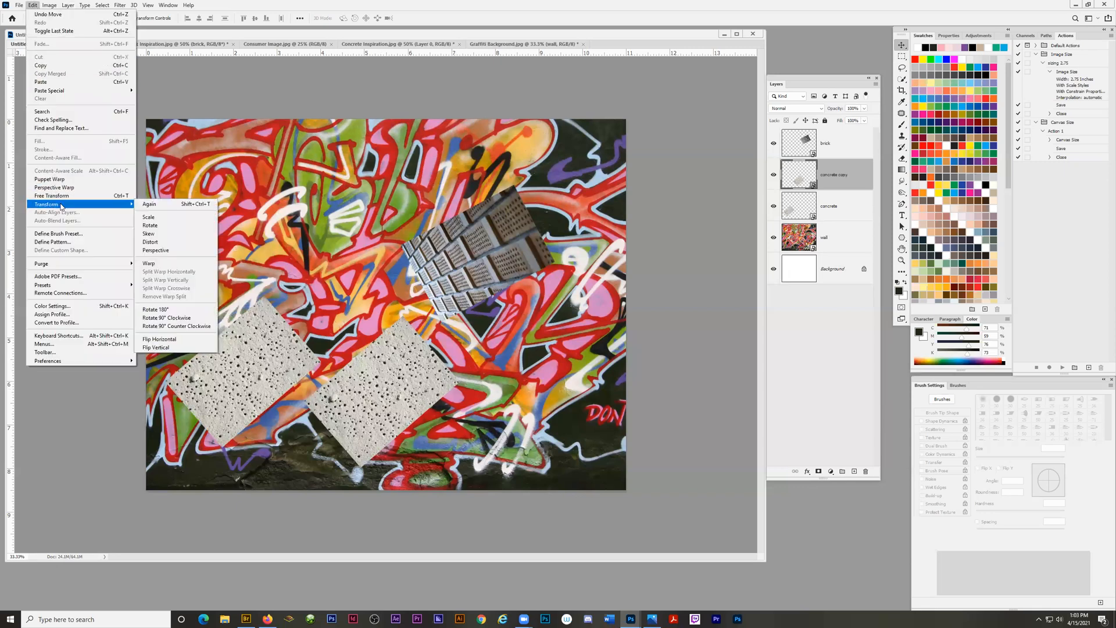
pyautogui.click(171, 341)
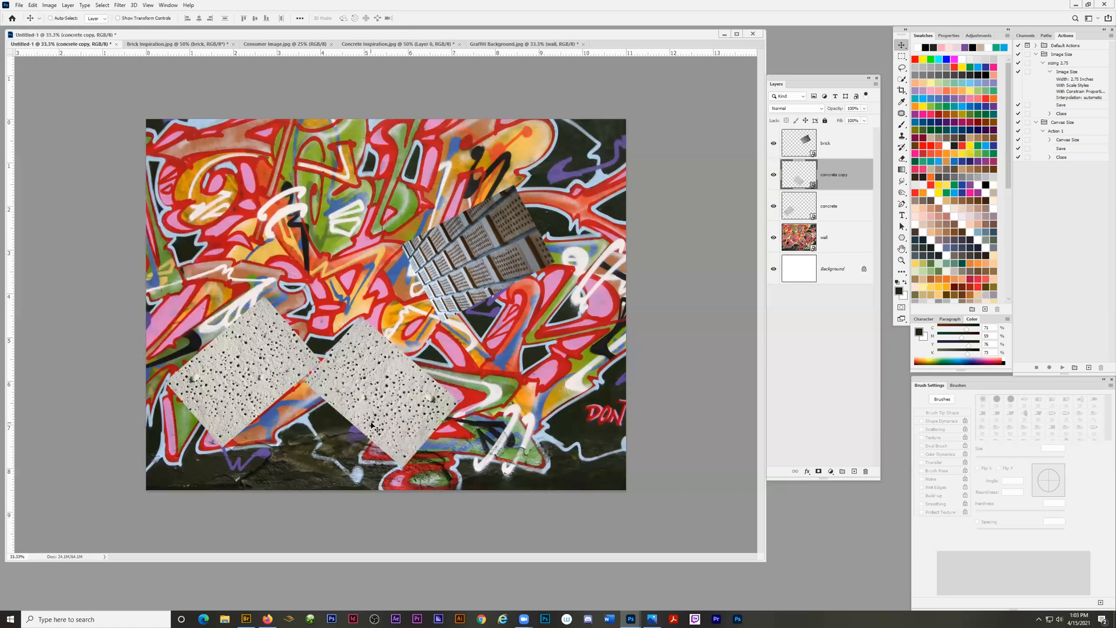
pyautogui.moveTo(379, 400); pyautogui.dragTo(376, 414)
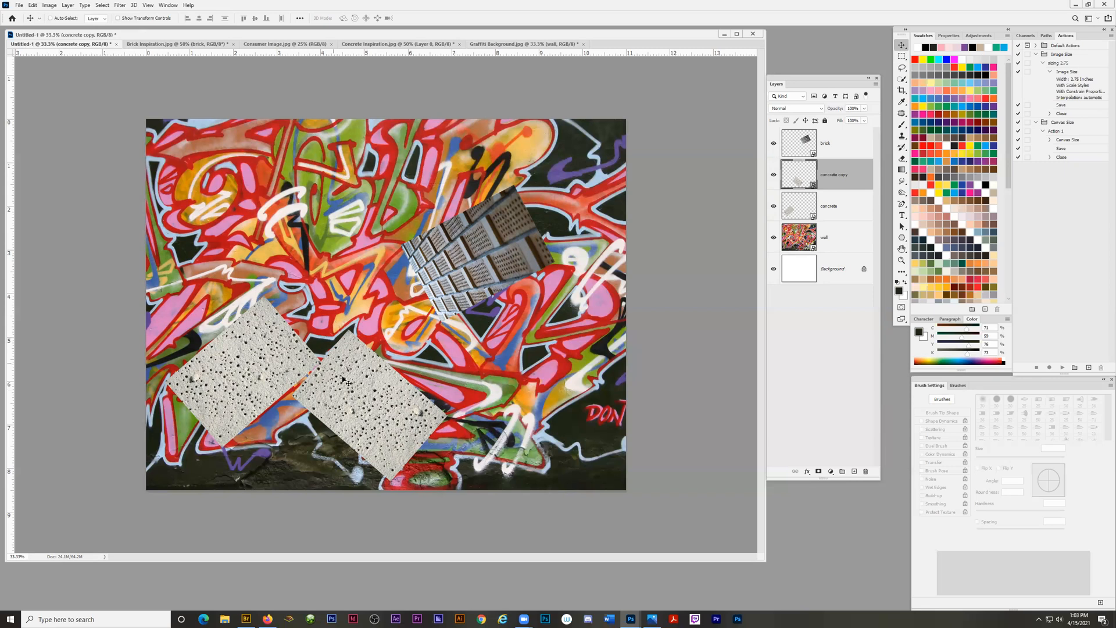
pyautogui.moveTo(362, 414); pyautogui.dragTo(417, 401)
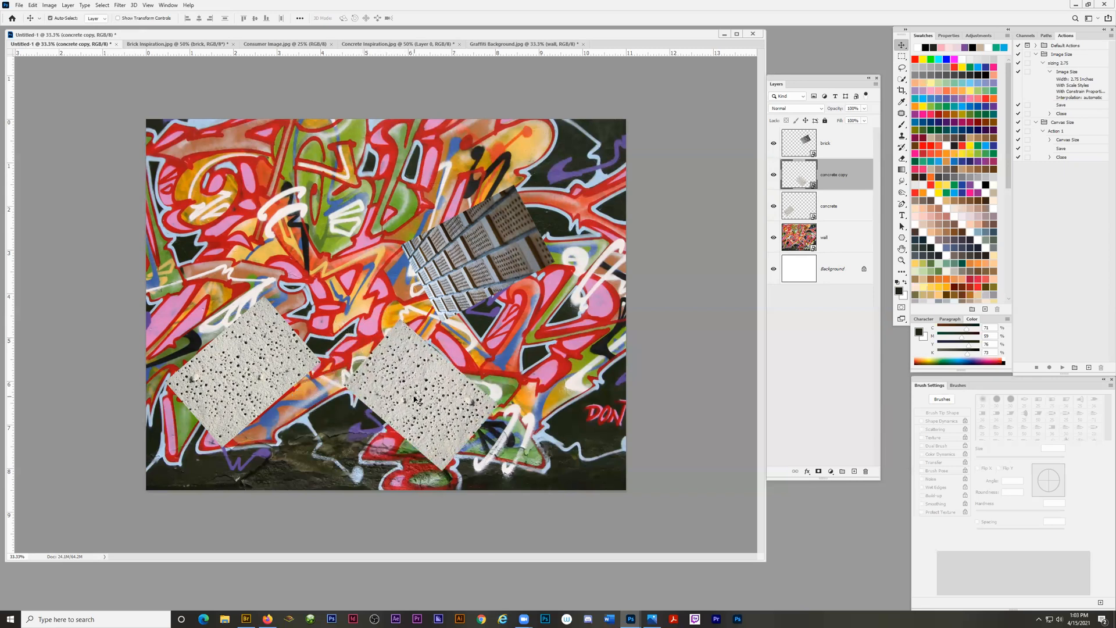
# Rotate and distort the concrete copy into a trapezoid with a wide lower edge using Free Transform, commit it, and delete the copy.
pyautogui.hotkey('ctrl', 't')
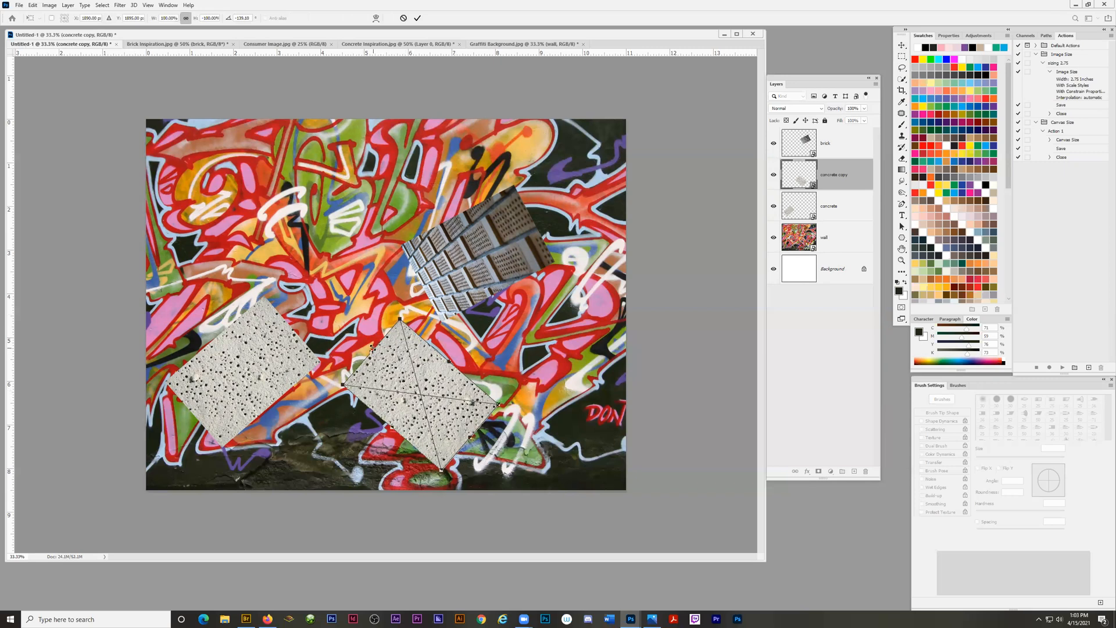
pyautogui.moveTo(401, 319); pyautogui.dragTo(378, 356)
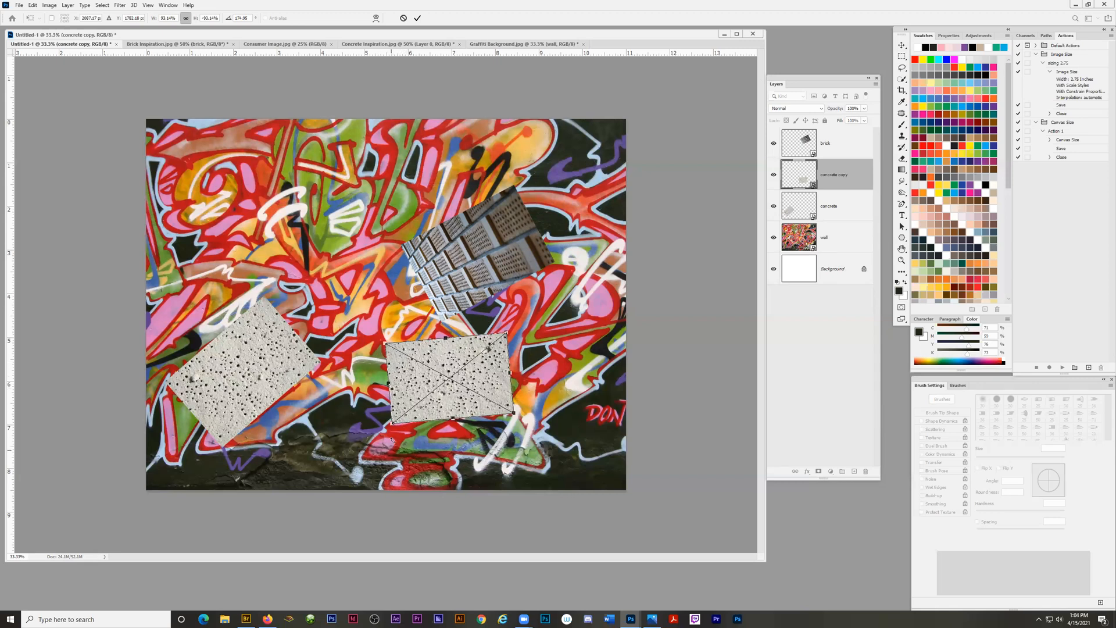
pyautogui.moveTo(393, 426); pyautogui.dragTo(265, 462)
pyautogui.moveTo(513, 414); pyautogui.dragTo(600, 460)
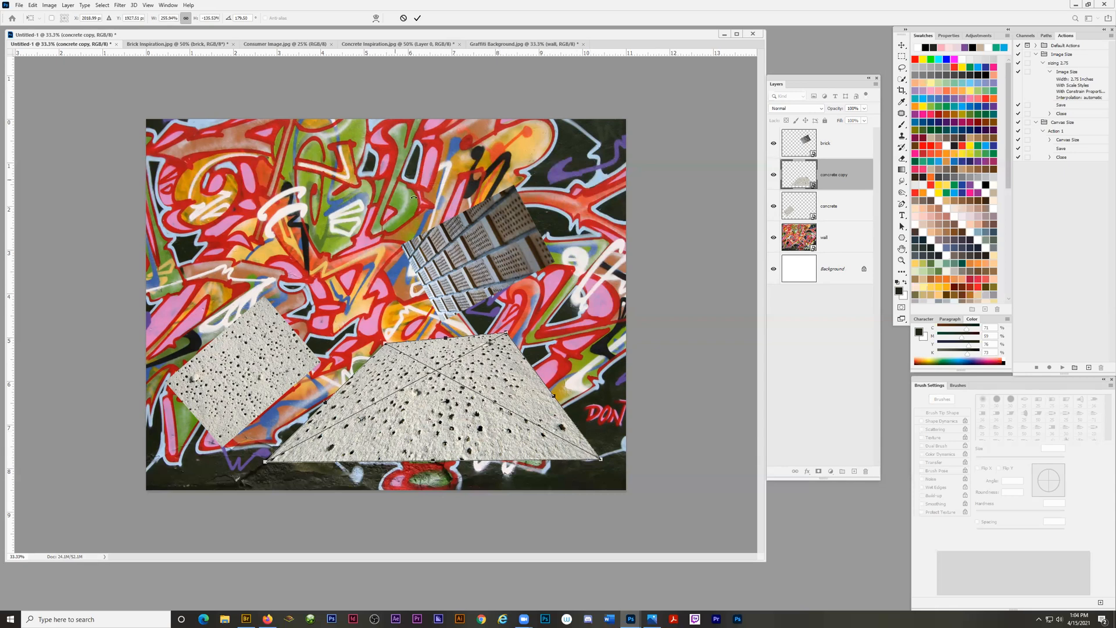
pyautogui.press('Return')
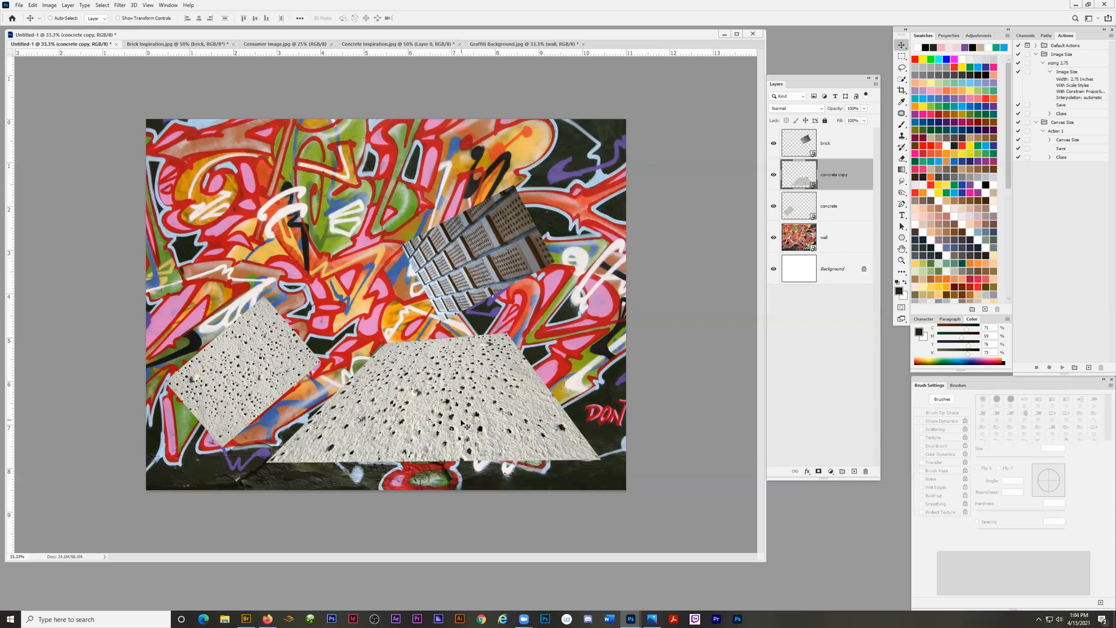
pyautogui.press('Delete')
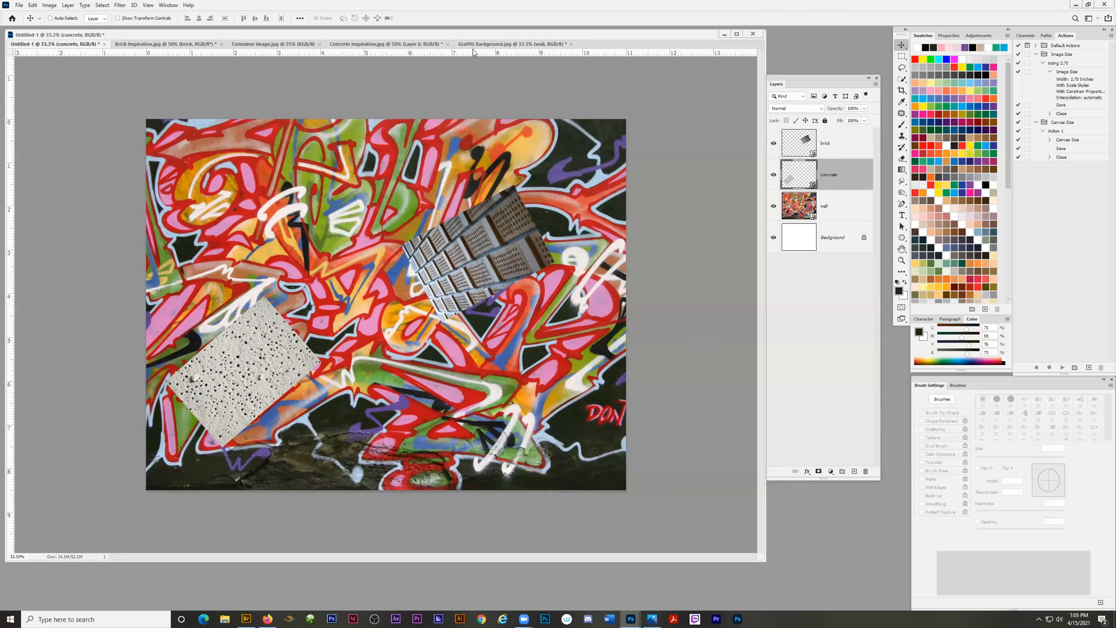
# Set the resolution of Consumer Image.jpg to 300 pixels/inch with resampling turned off.
pyautogui.click(366, 46)
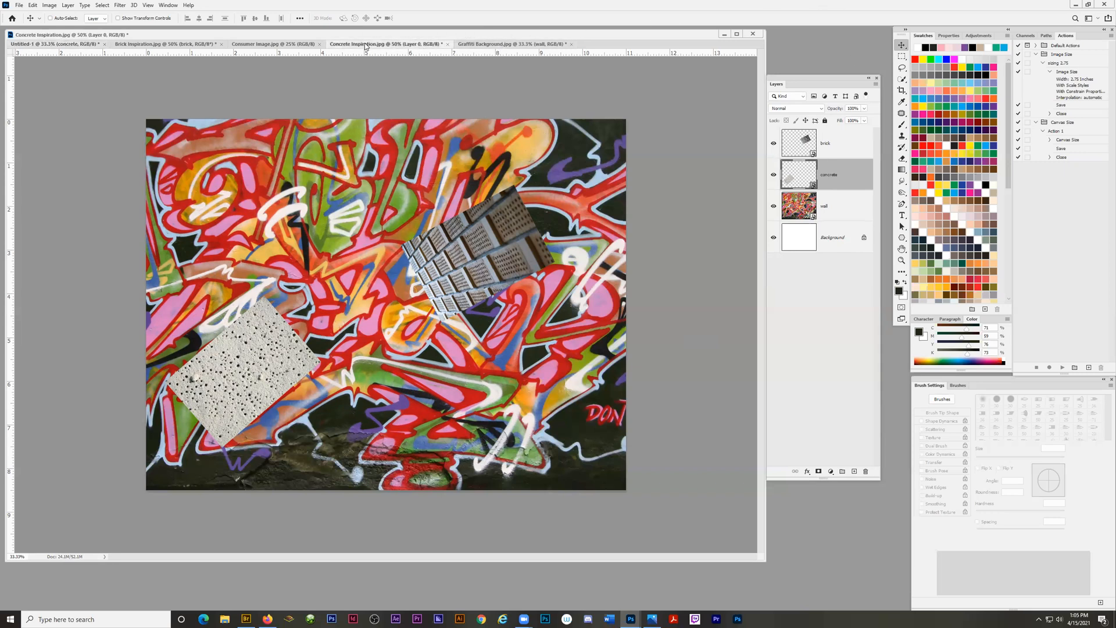
pyautogui.click(194, 47)
pyautogui.click(291, 44)
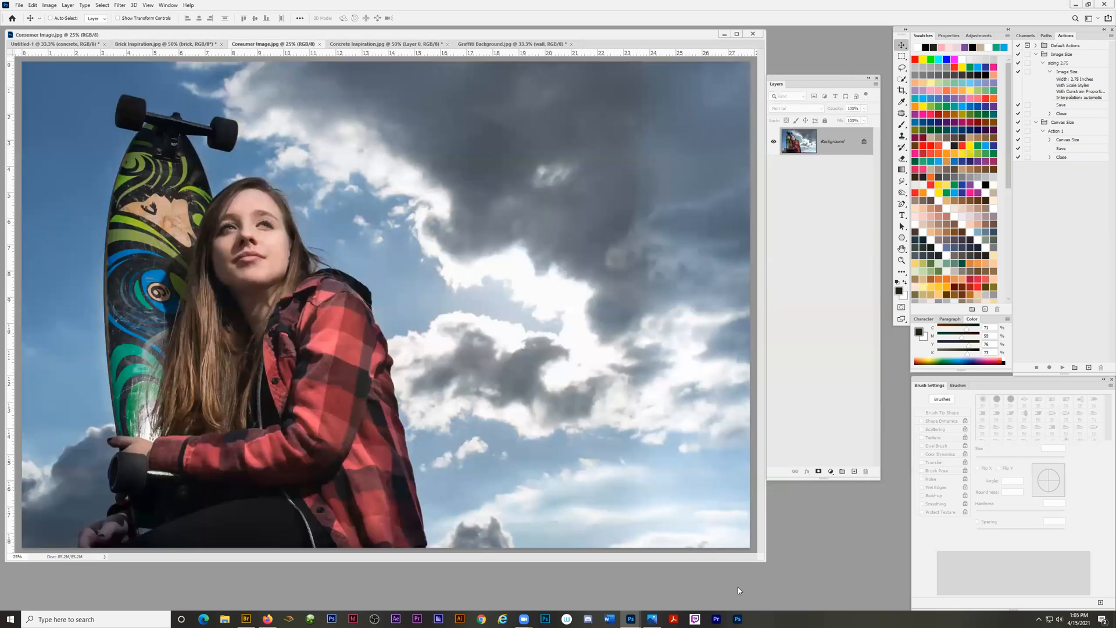
pyautogui.moveTo(765, 561); pyautogui.dragTo(778, 589)
pyautogui.press('z')
pyautogui.keyDown('alt'); pyautogui.click(386, 371); pyautogui.keyUp('alt')
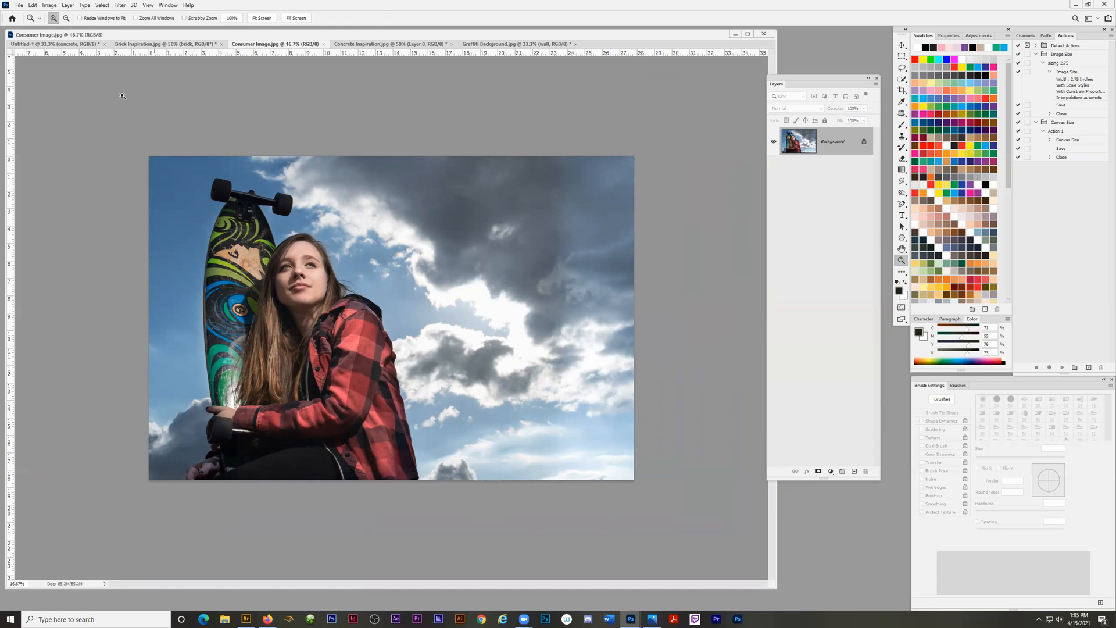
pyautogui.click(51, 6)
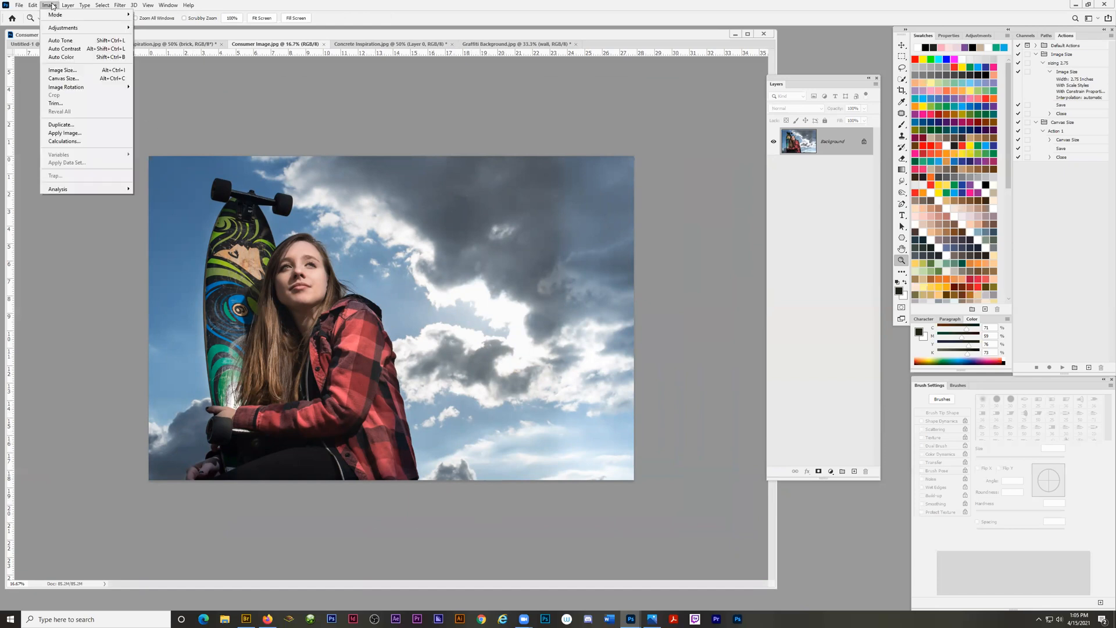
pyautogui.click(66, 71)
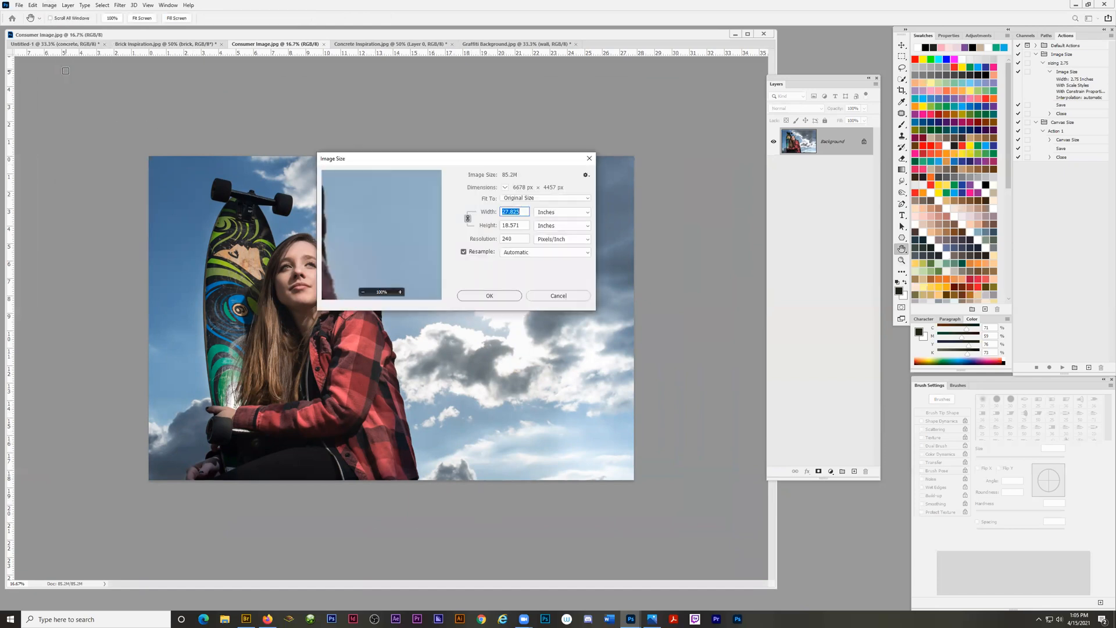
pyautogui.click(463, 252)
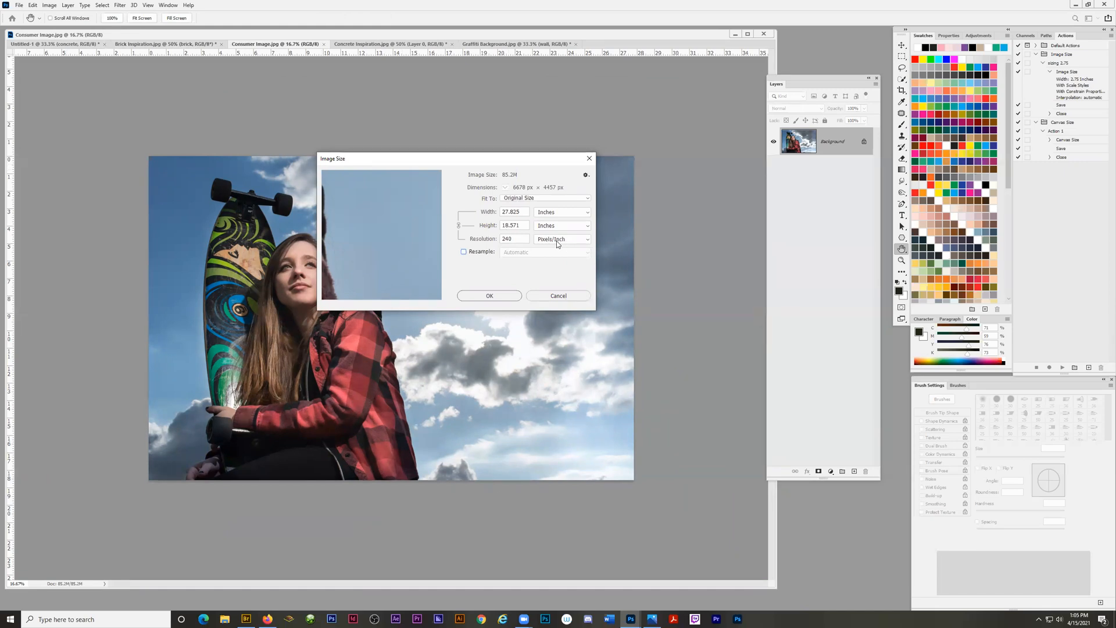
pyautogui.doubleClick(513, 238)
pyautogui.write('300')
pyautogui.click(485, 296)
# Crop away the cloudy right side of Consumer Image.jpg, keeping the skateboarder in a frame about 13.6 inches wide at full height.
pyautogui.press('z')
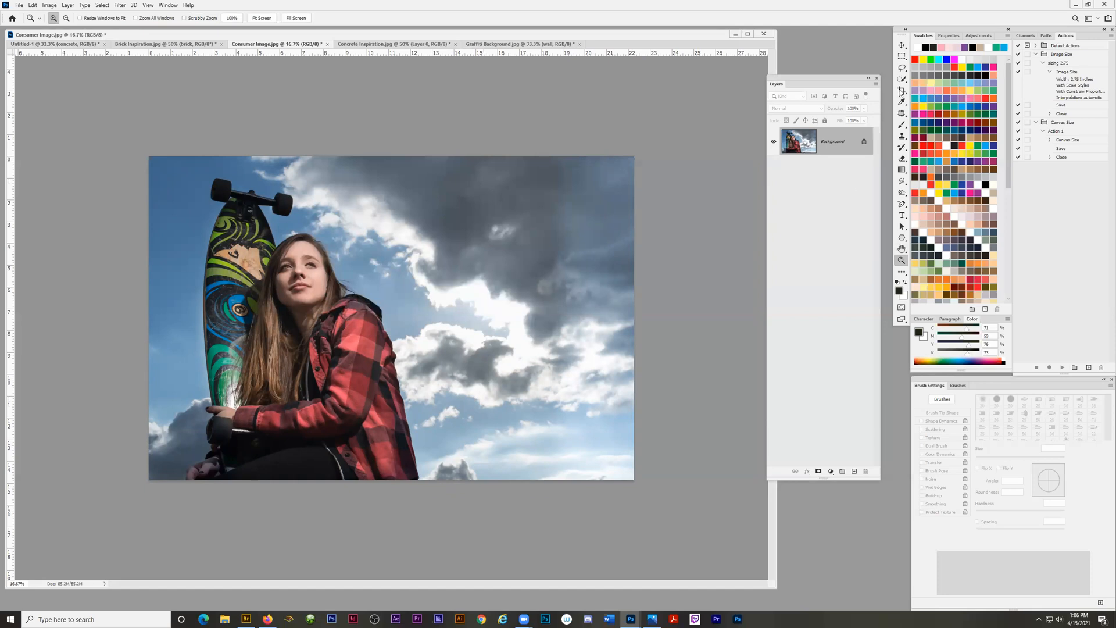
pyautogui.click(902, 90)
pyautogui.moveTo(633, 321); pyautogui.dragTo(538, 333)
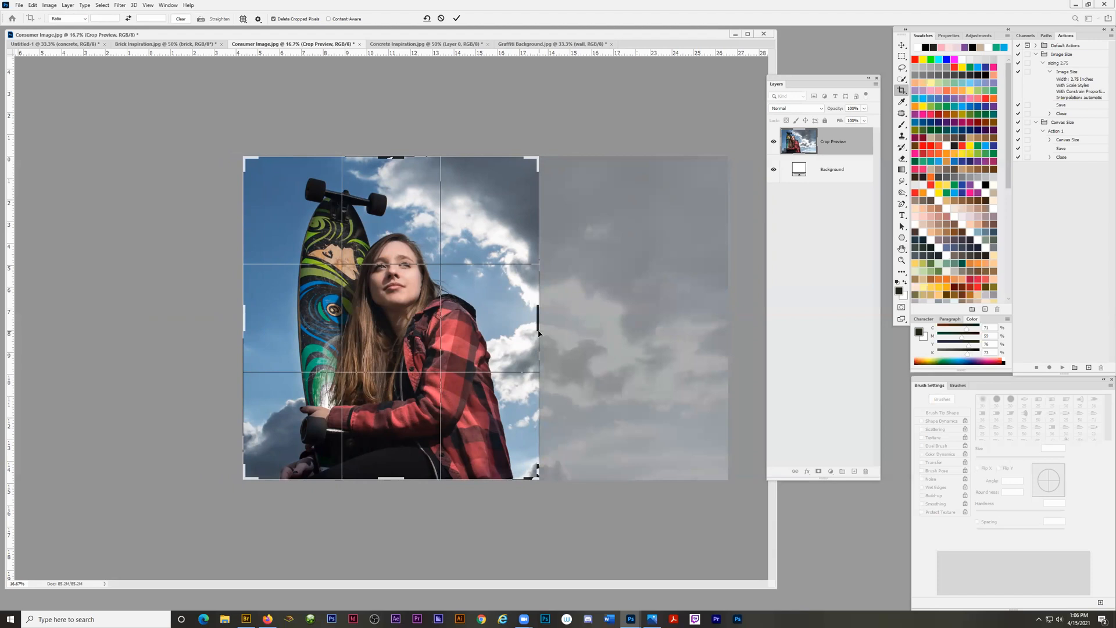
pyautogui.press('Return')
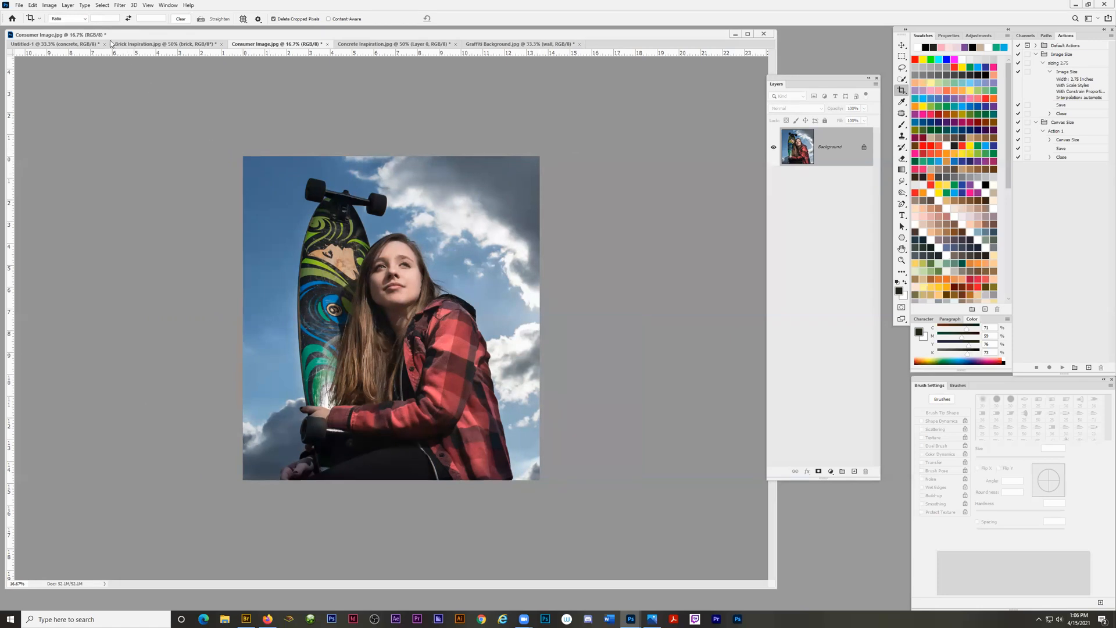
# Open the Image Size settings for the cropped consumer image.
pyautogui.click(49, 6)
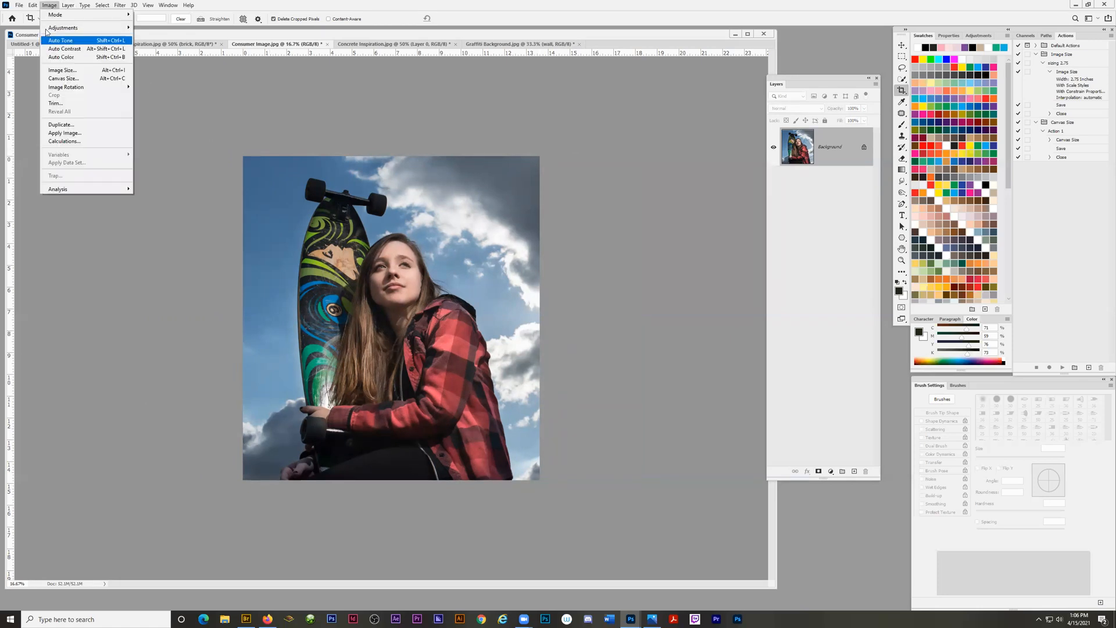
pyautogui.click(59, 71)
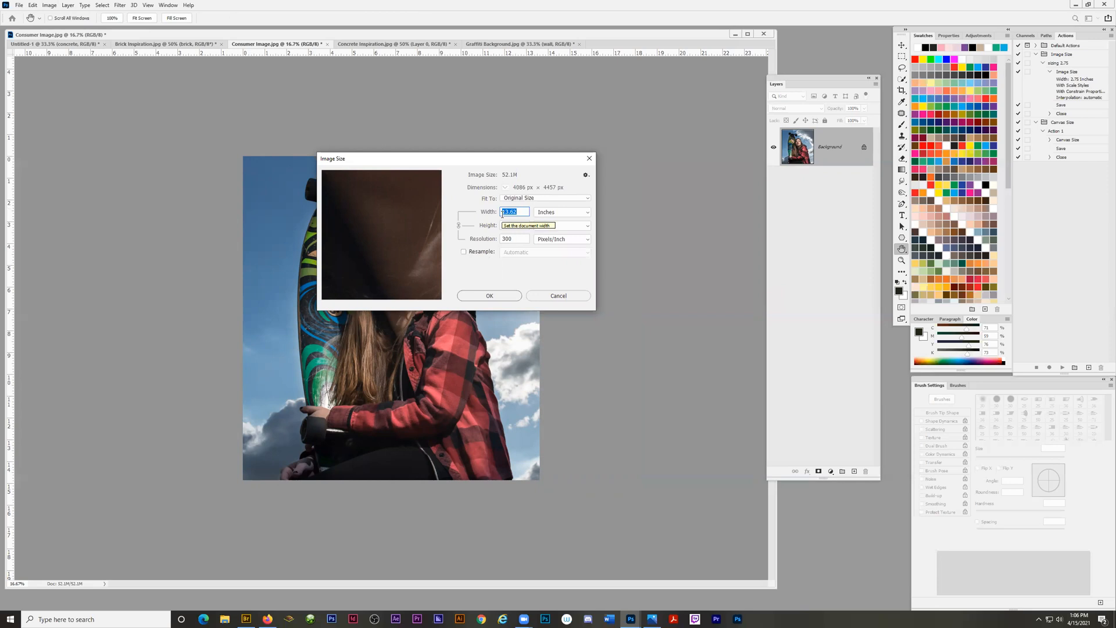
pyautogui.click(464, 254)
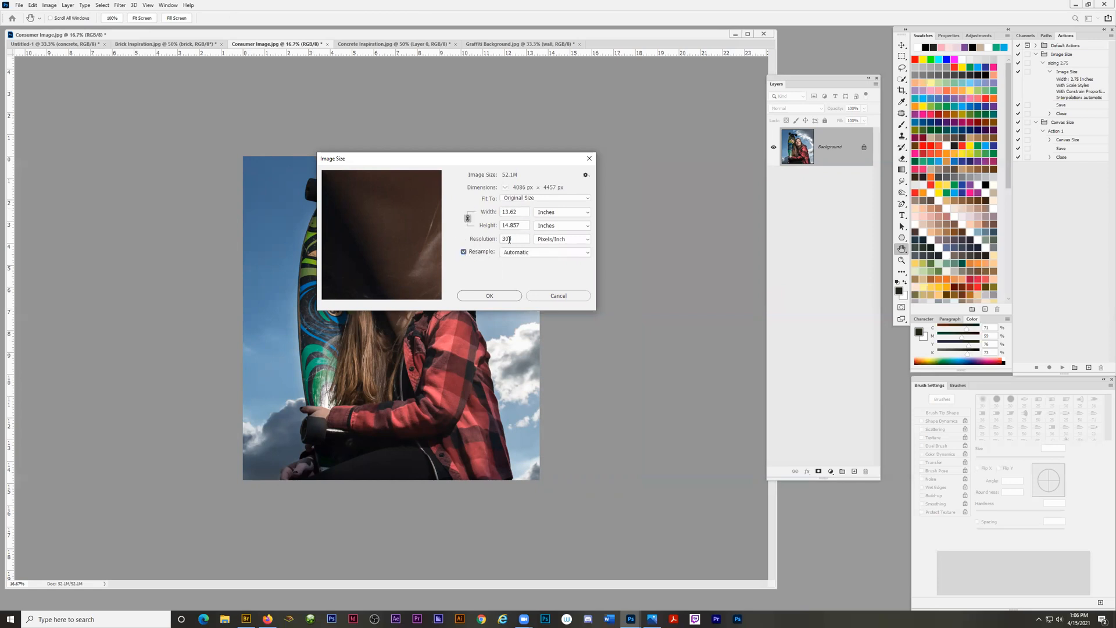
pyautogui.click(464, 253)
pyautogui.press('Tab')
pyautogui.write('3')
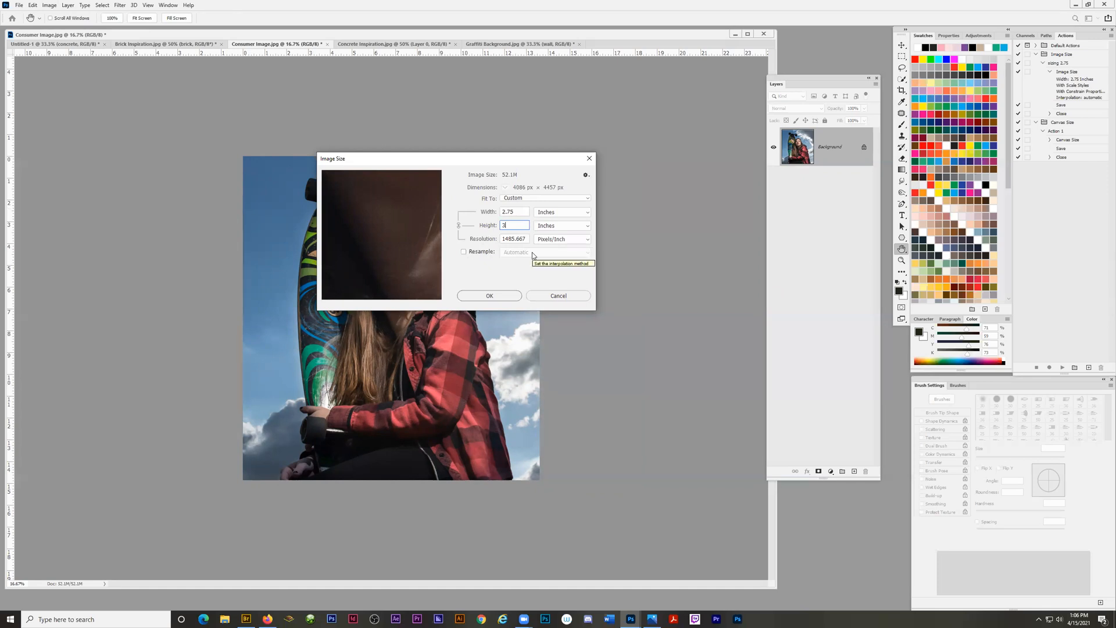
pyautogui.hotkey('ctrl', 'z')
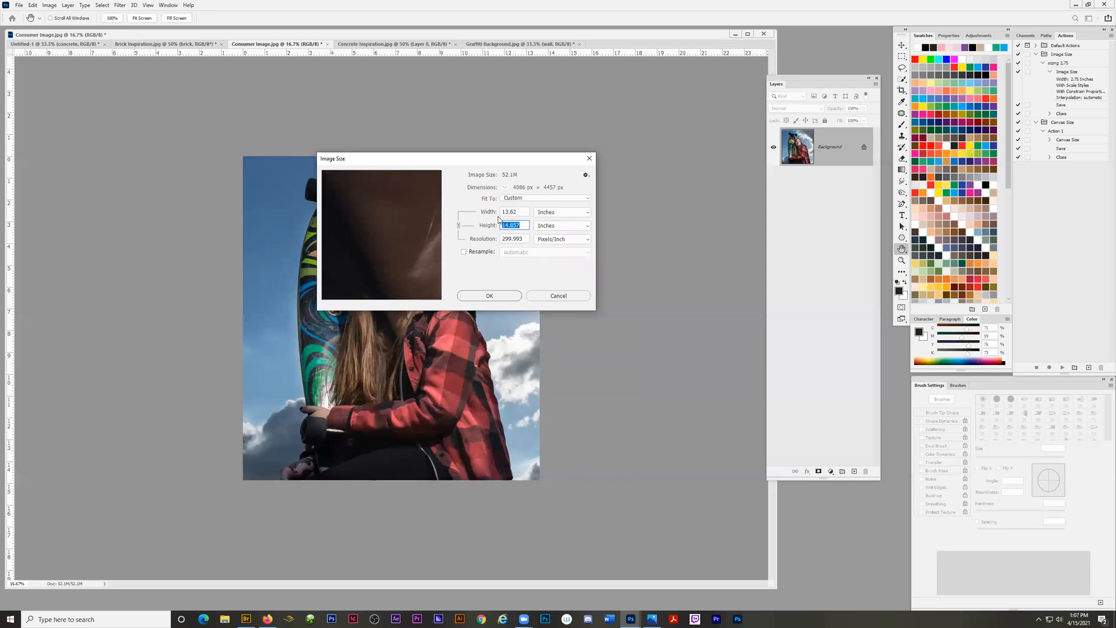
# Resize the cropped consumer image to 3 inches high at 300 pixels/inch with resampling turned on.
pyautogui.click(463, 253)
pyautogui.click(463, 253)
pyautogui.click(529, 239)
pyautogui.write('3')
pyautogui.click(474, 270)
pyautogui.click(463, 253)
pyautogui.moveTo(532, 226); pyautogui.dragTo(501, 225)
pyautogui.write('3')
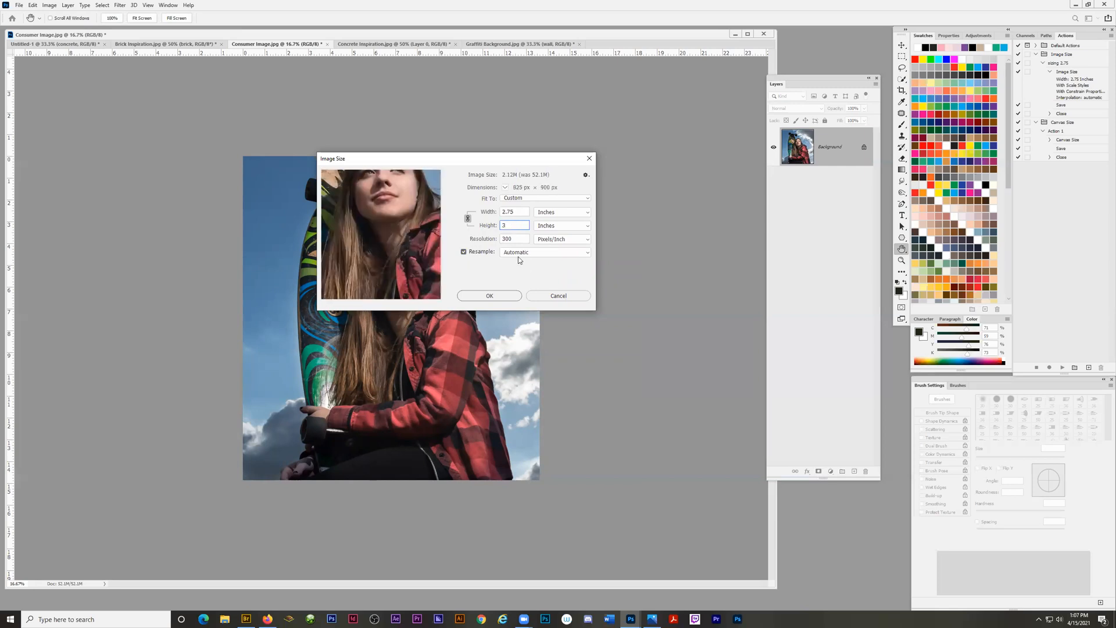
pyautogui.click(490, 295)
# Copy the resized consumer image into Untitled-1 with the Move tool, placing it on the wall above the concrete image.
pyautogui.press('c')
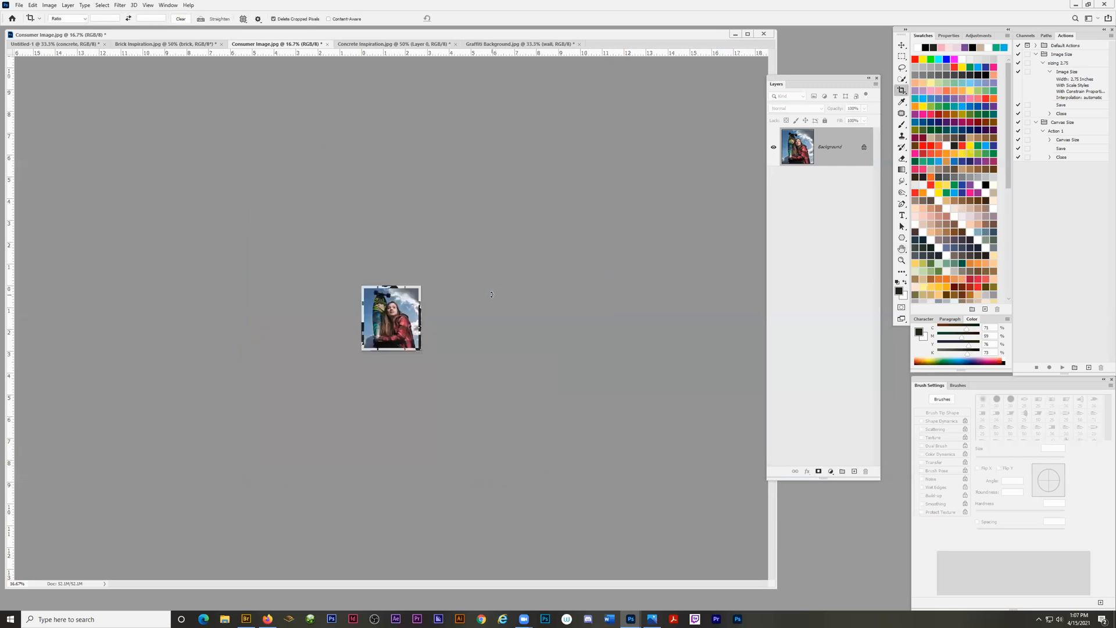
pyautogui.click(902, 47)
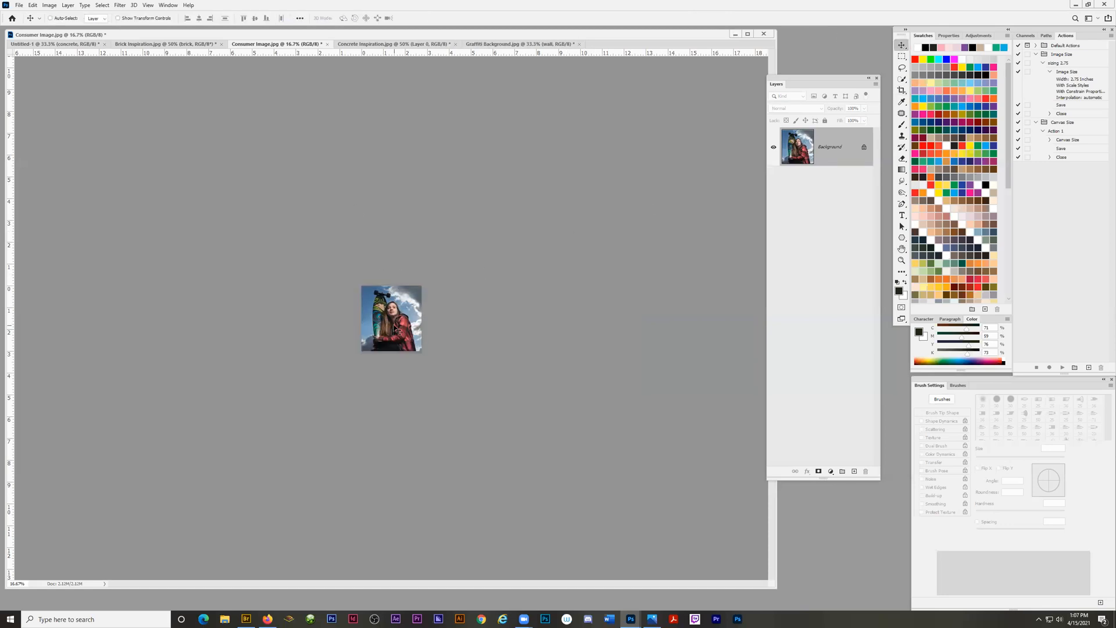
pyautogui.moveTo(50, 56); pyautogui.dragTo(274, 246)
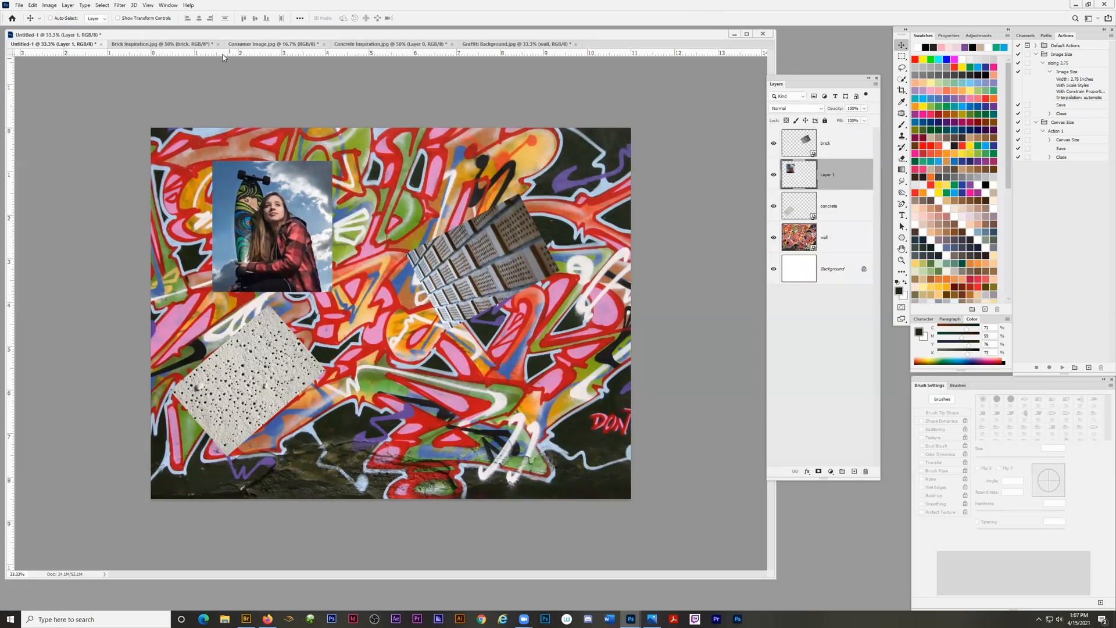
# Close Graffiti Background.jpg and Consumer Image.jpg without saving their changes.
pyautogui.click(487, 46)
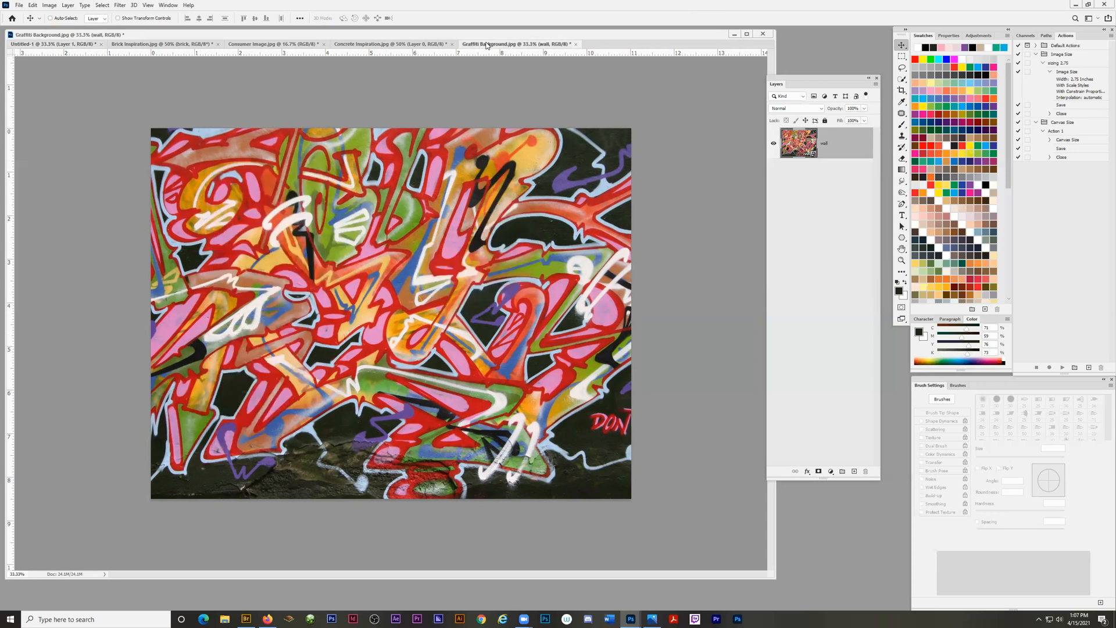
pyautogui.click(575, 46)
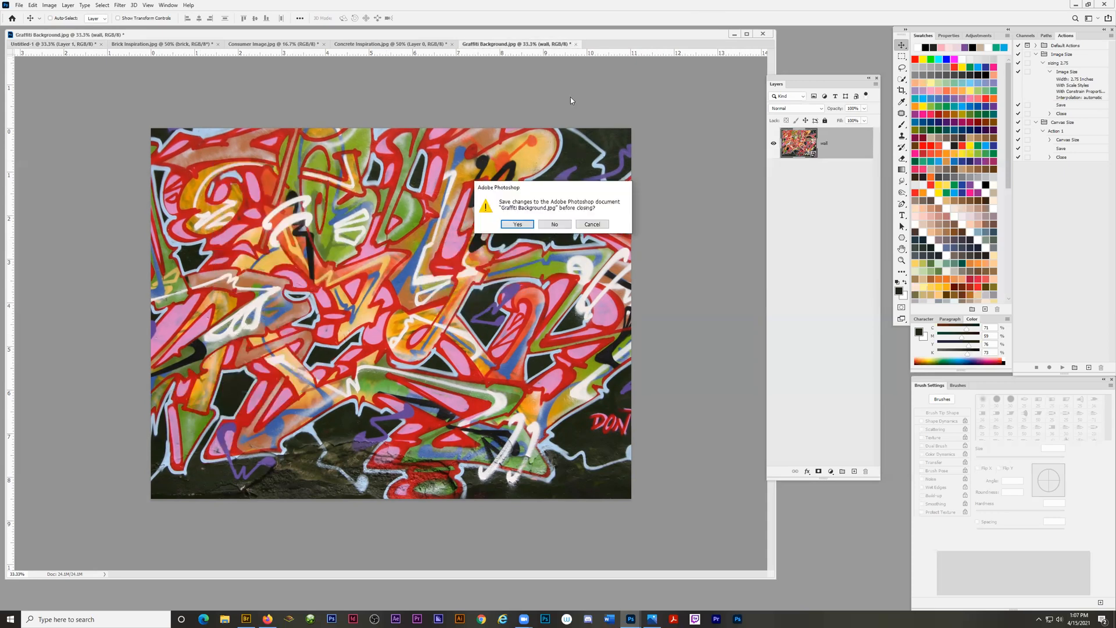
pyautogui.click(554, 226)
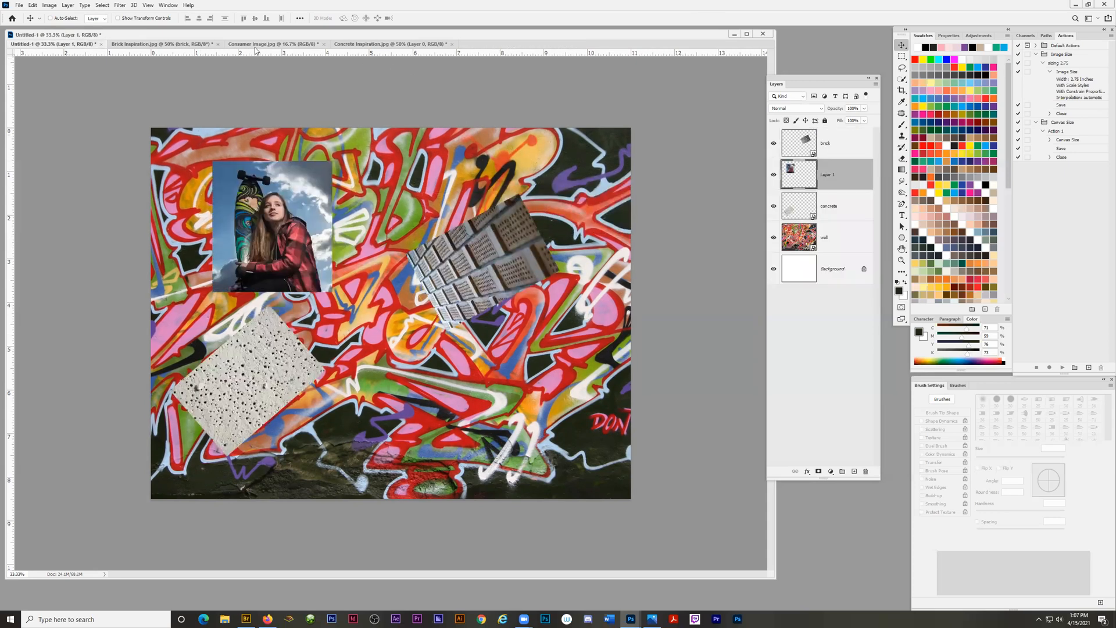
pyautogui.click(273, 44)
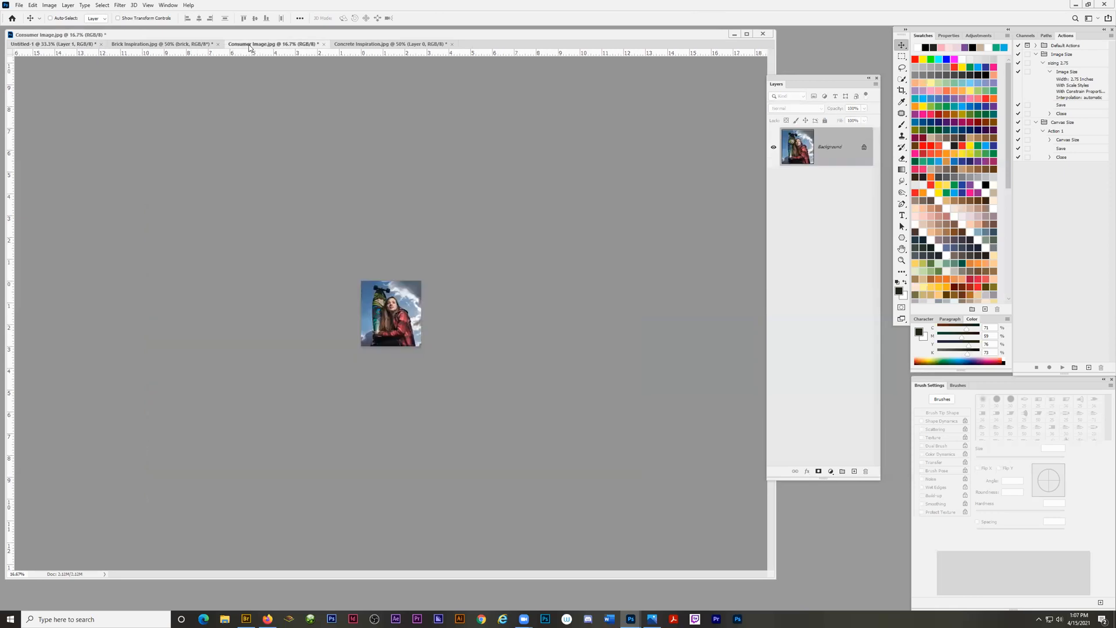
pyautogui.click(324, 44)
pyautogui.click(554, 224)
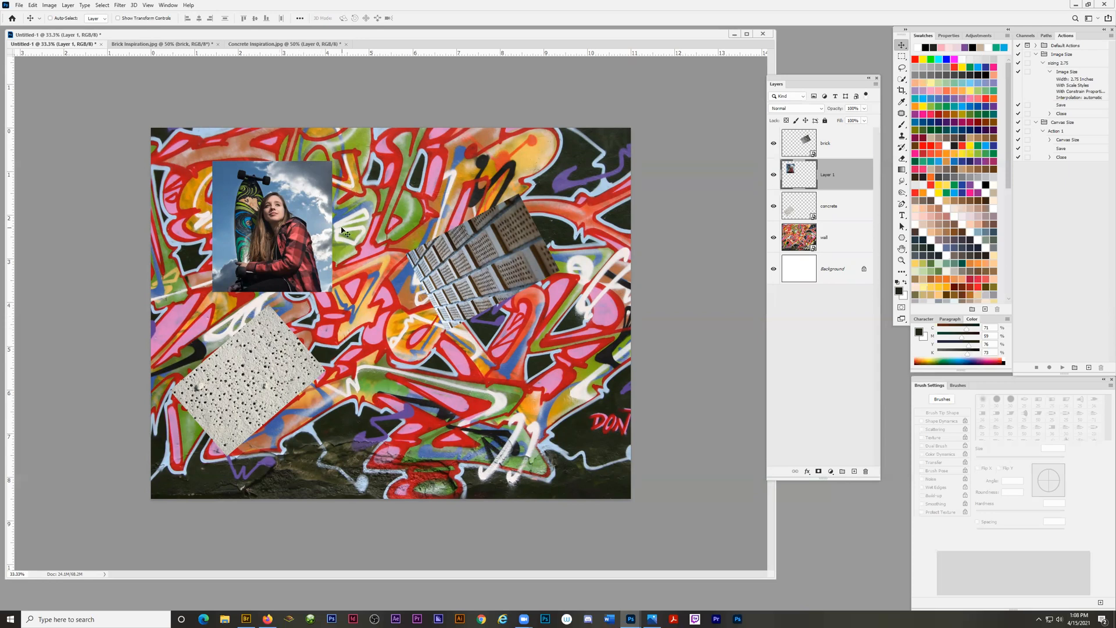
# Switch to Bridge, reopen the original Consumer Image.jpg in Photoshop, and enlarge its document window.
pyautogui.click(247, 618)
pyautogui.doubleClick(405, 179)
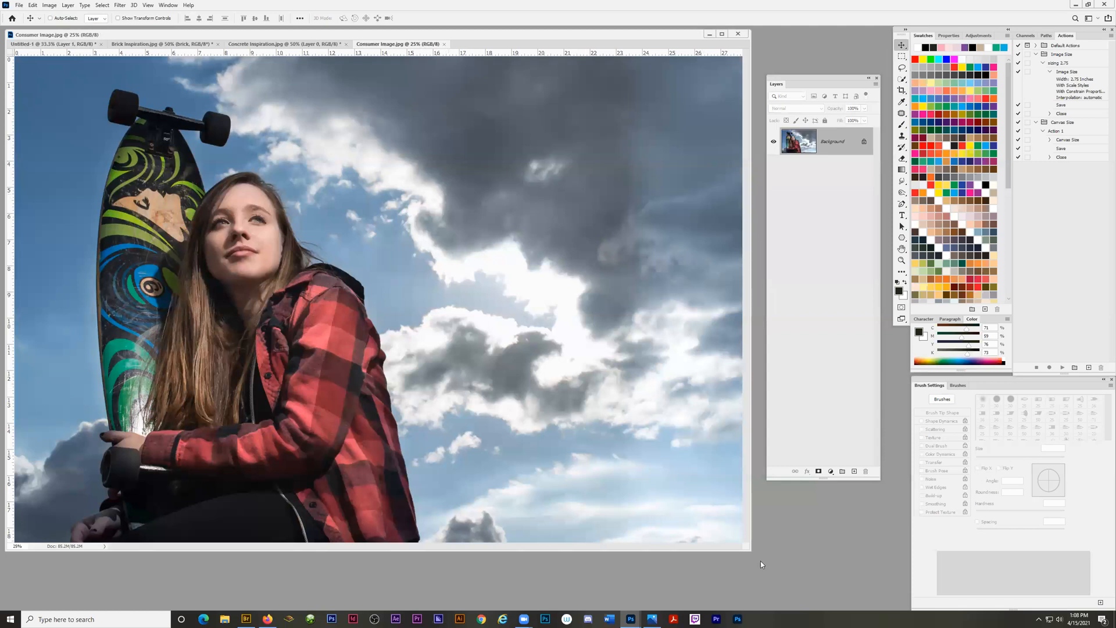
pyautogui.moveTo(761, 580); pyautogui.dragTo(765, 592)
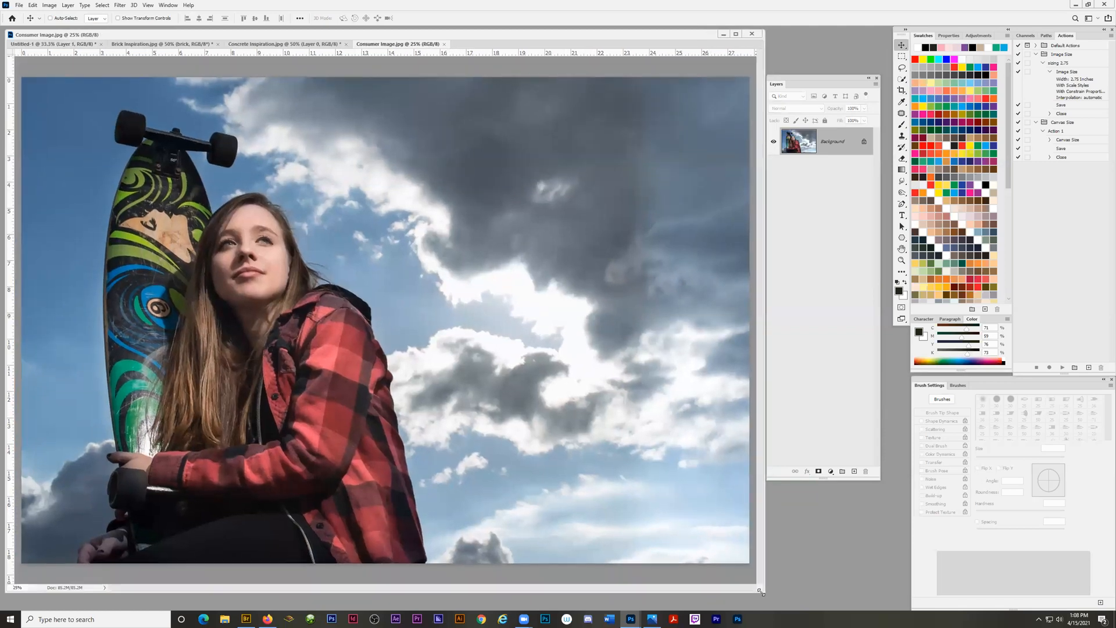
# Set the reopened Consumer Image.jpg to a resolution of 300 pixels/inch without resampling.
pyautogui.click(49, 6)
pyautogui.click(62, 70)
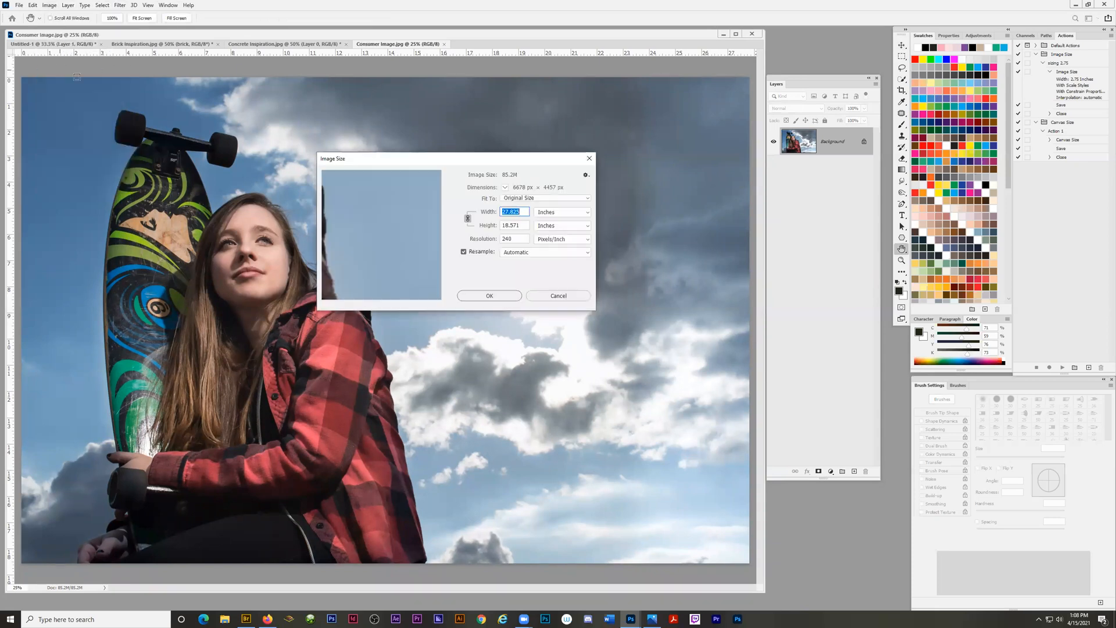
pyautogui.click(464, 252)
pyautogui.write('300')
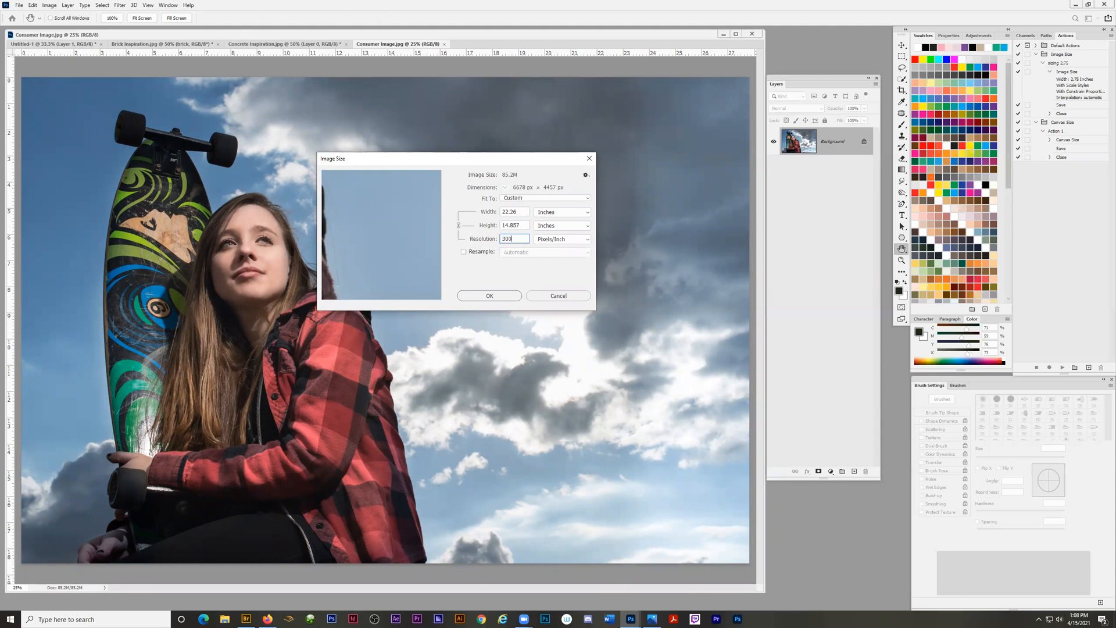
pyautogui.press('Return')
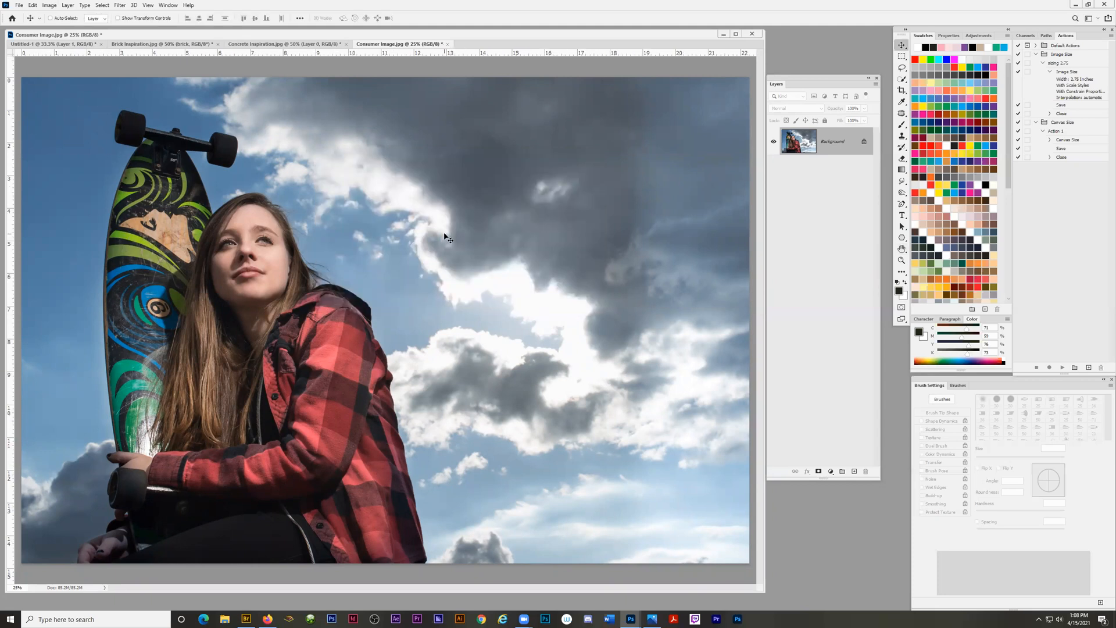
# Convert the Background layer of Consumer Image.jpg to a Smart Object, rename it "c", and deselect it.
pyautogui.rightClick(831, 143)
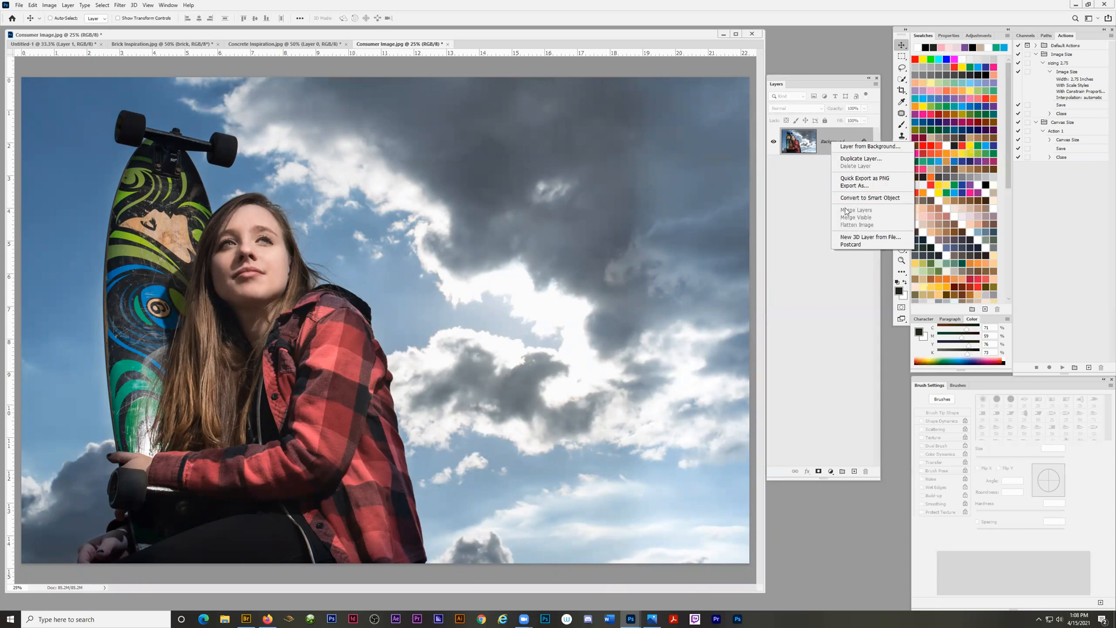
pyautogui.click(855, 198)
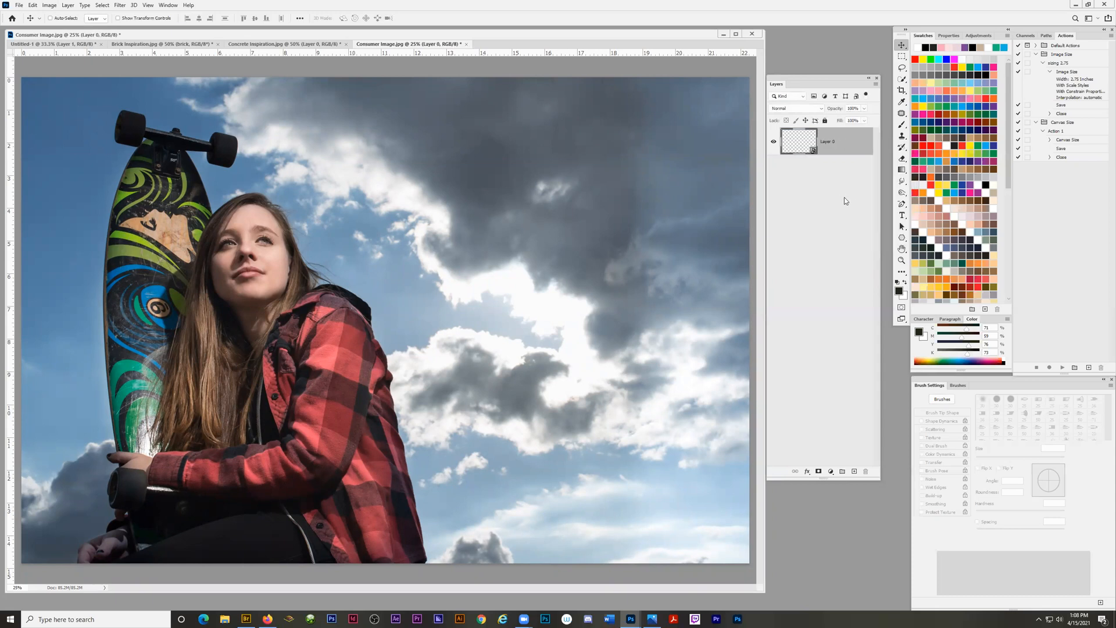
pyautogui.doubleClick(828, 142)
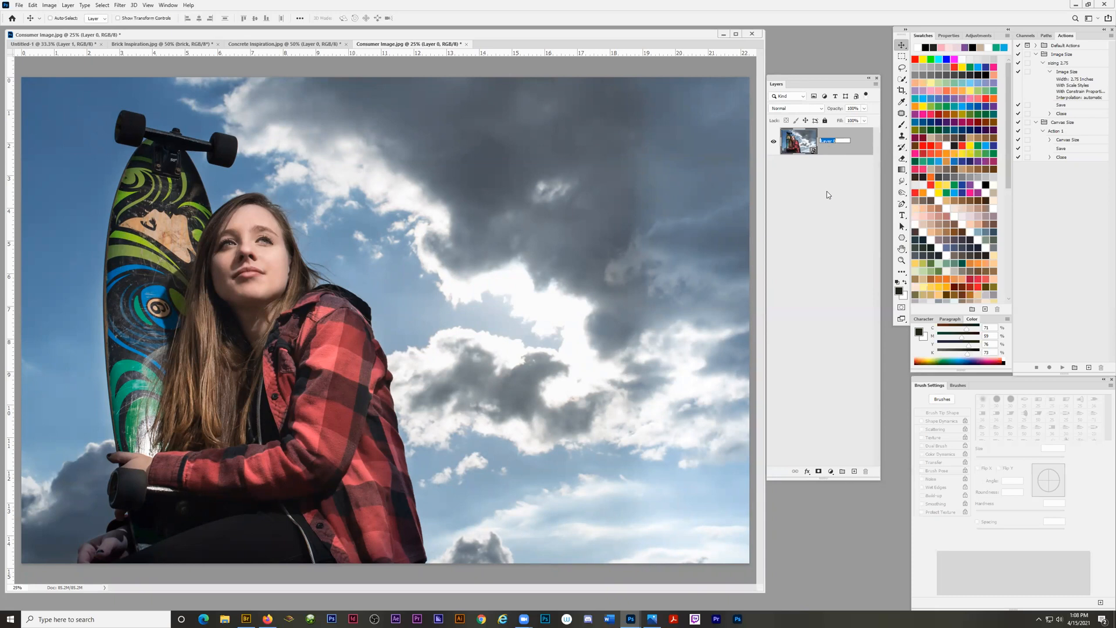
pyautogui.write('c')
pyautogui.press('Return')
pyautogui.click(825, 240)
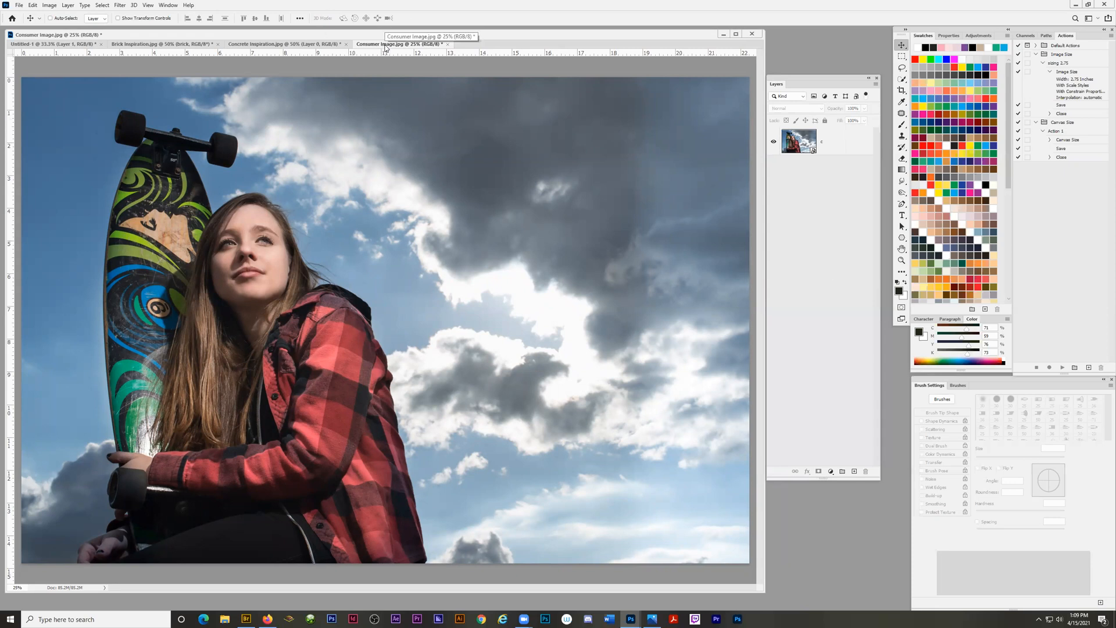
# Float the Consumer Image.jpg window over Untitled-1 and try to move its image into Untitled-1 with the Move tool.
pyautogui.moveTo(387, 47); pyautogui.dragTo(408, 81)
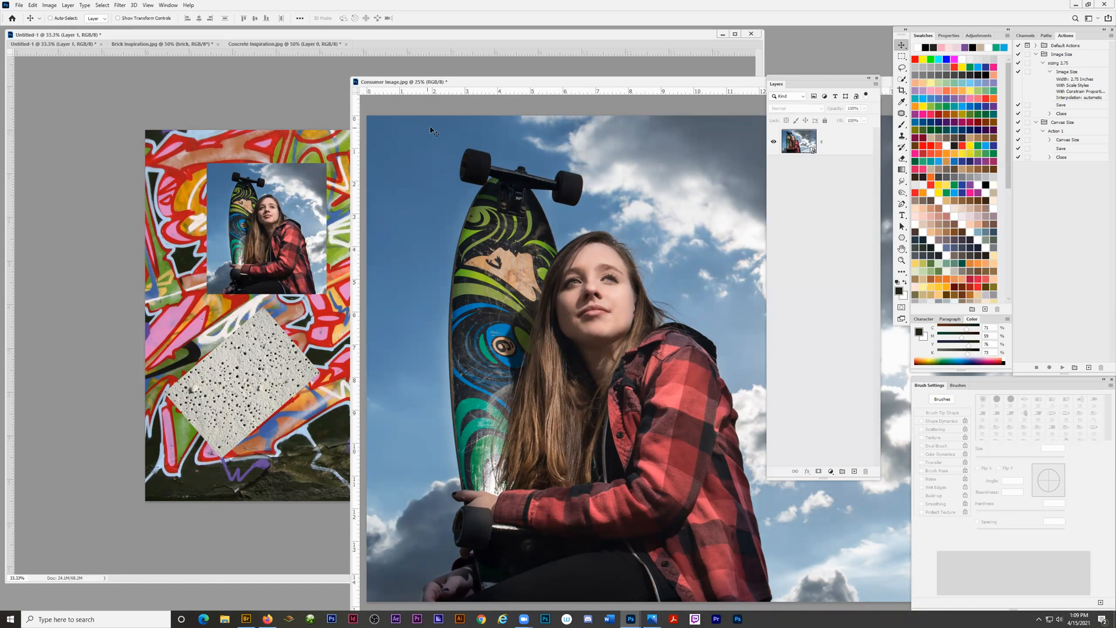
pyautogui.moveTo(590, 86); pyautogui.dragTo(545, 77)
pyautogui.moveTo(420, 74); pyautogui.dragTo(470, 84)
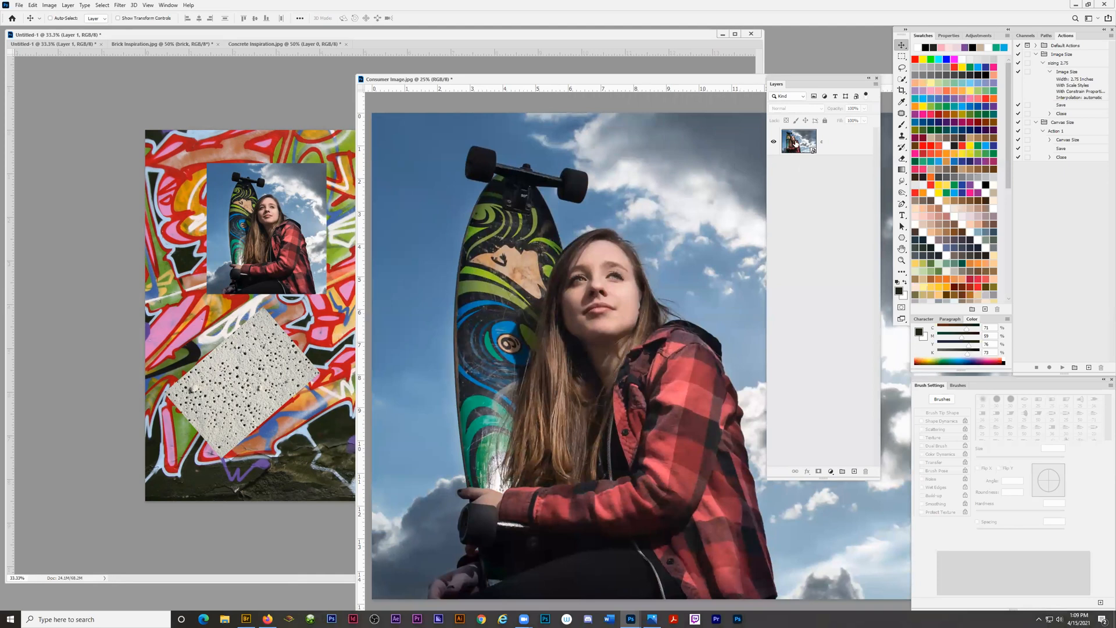
pyautogui.click(553, 319)
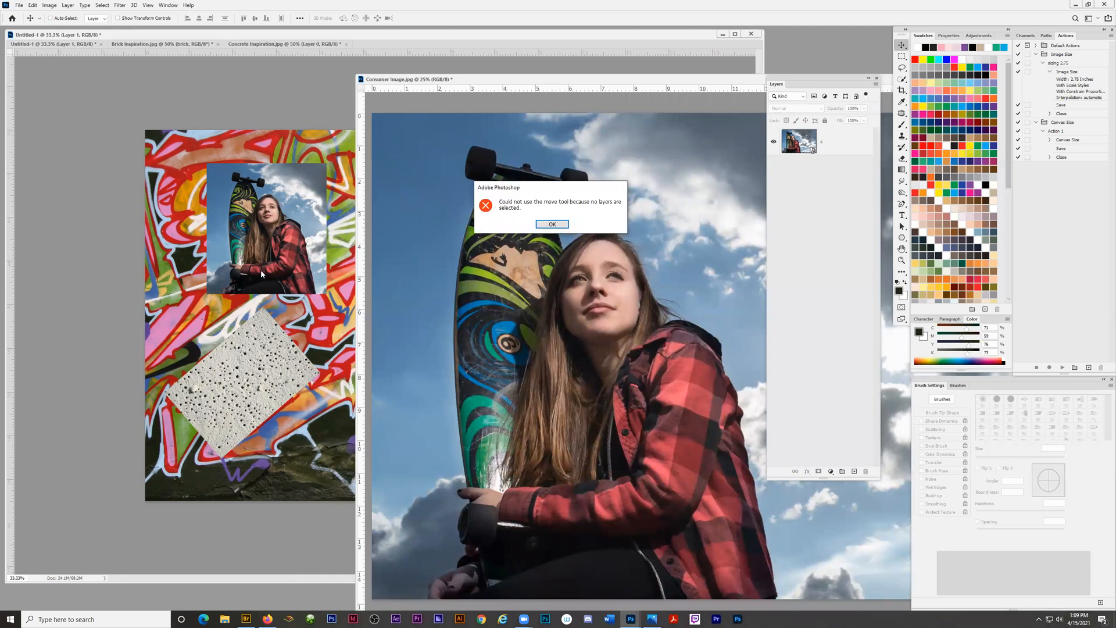
pyautogui.click(552, 222)
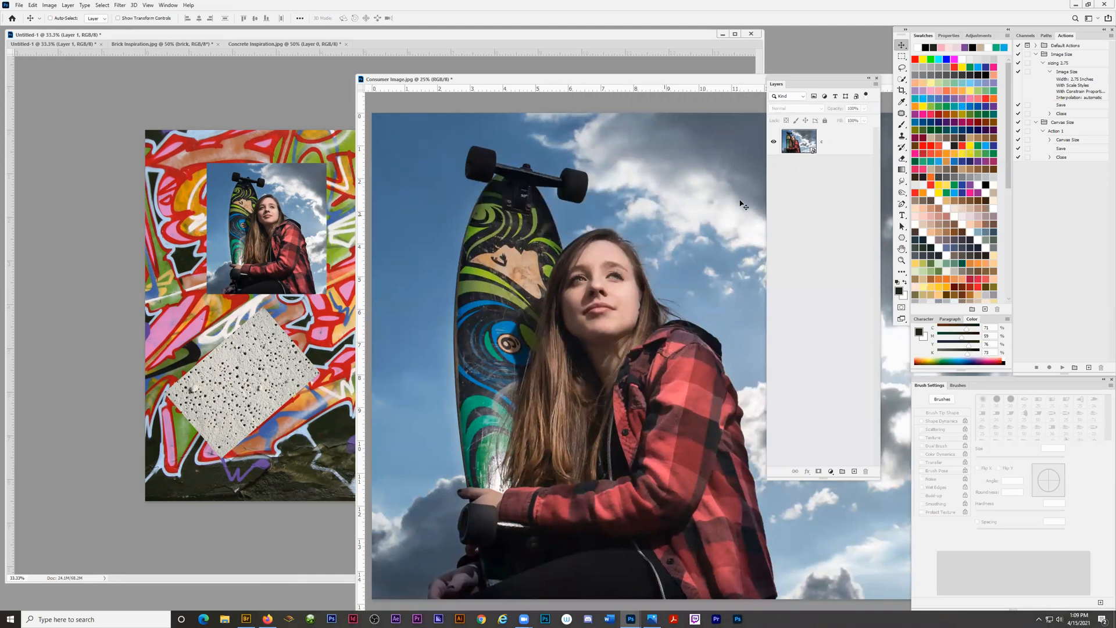
# Copy the "c" Smart Object from Consumer Image.jpg into Untitled-1 and close Consumer Image.jpg.
pyautogui.click(848, 141)
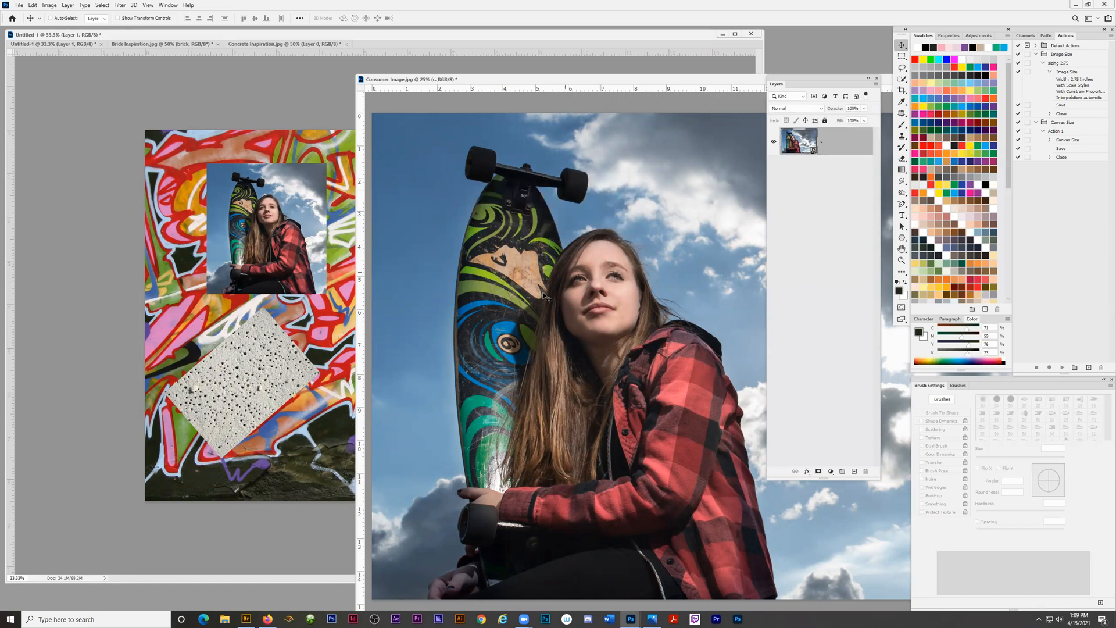
pyautogui.moveTo(552, 298); pyautogui.dragTo(268, 259)
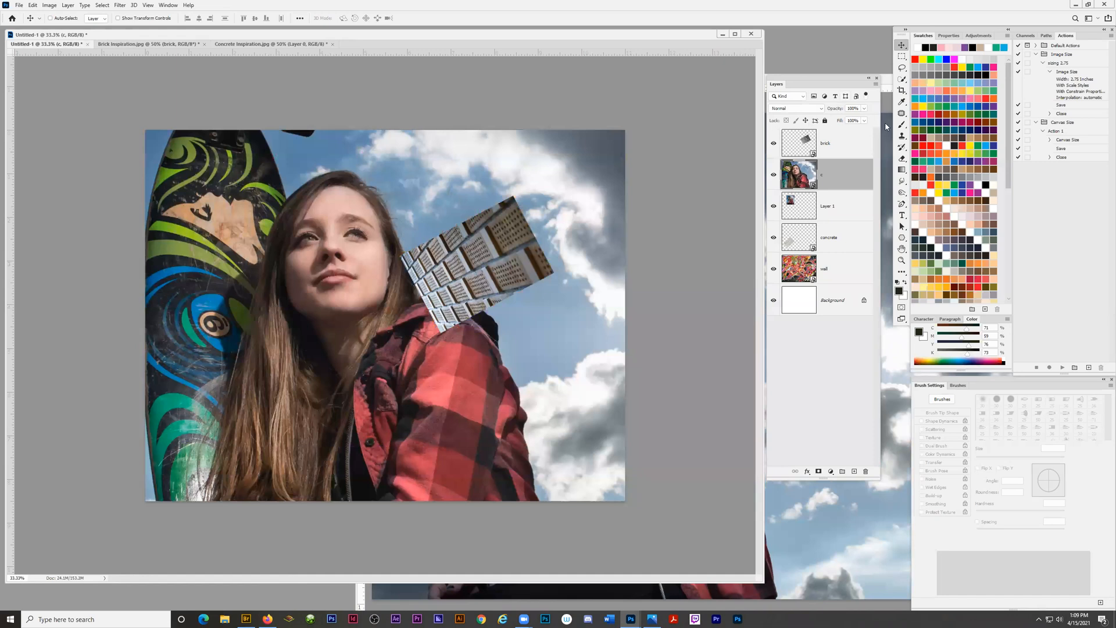
pyautogui.click(889, 81)
pyautogui.moveTo(690, 75); pyautogui.dragTo(324, 58)
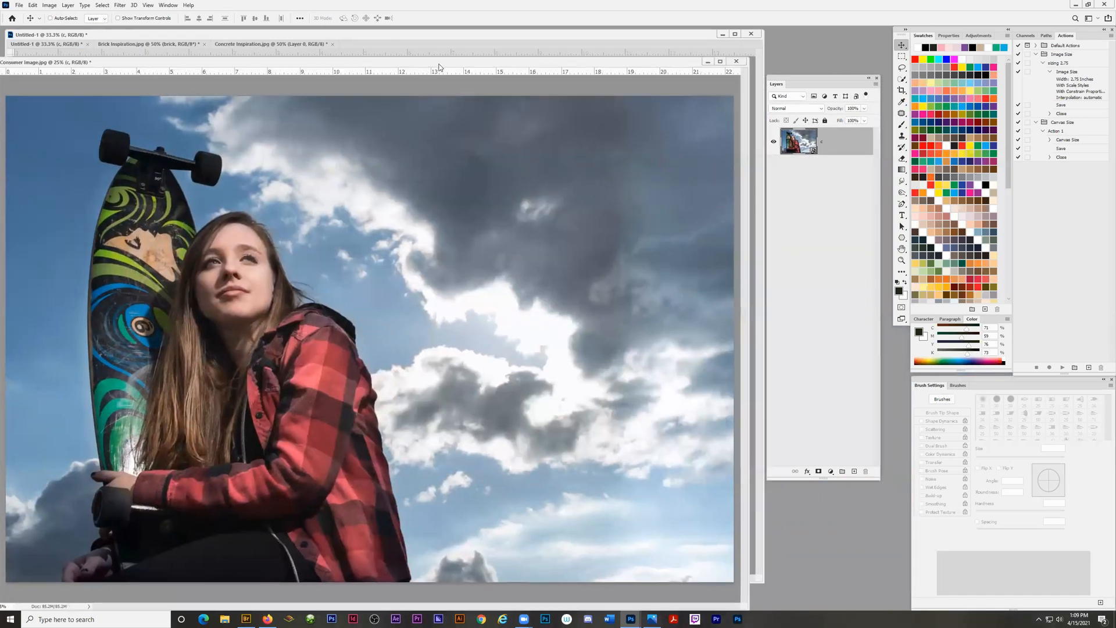
pyautogui.click(737, 61)
pyautogui.click(553, 225)
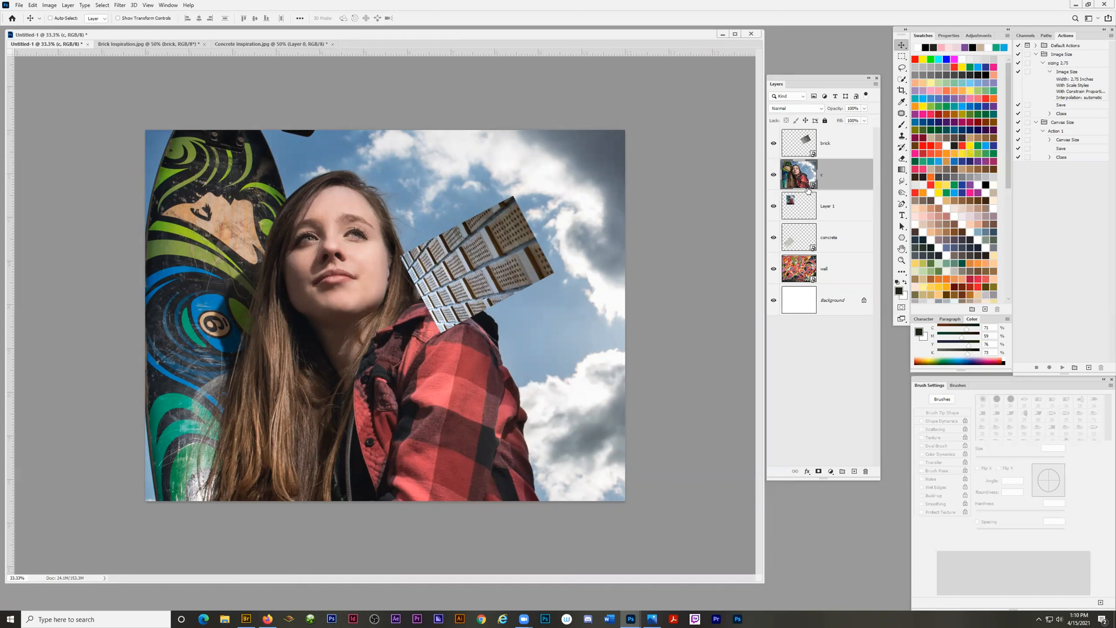
# Show the transform controls and scale layer "c" down to about 20%, placing it on the upper part of the graffiti wall.
pyautogui.press('z')
pyautogui.keyDown('alt'); pyautogui.click(368, 340); pyautogui.keyUp('alt')
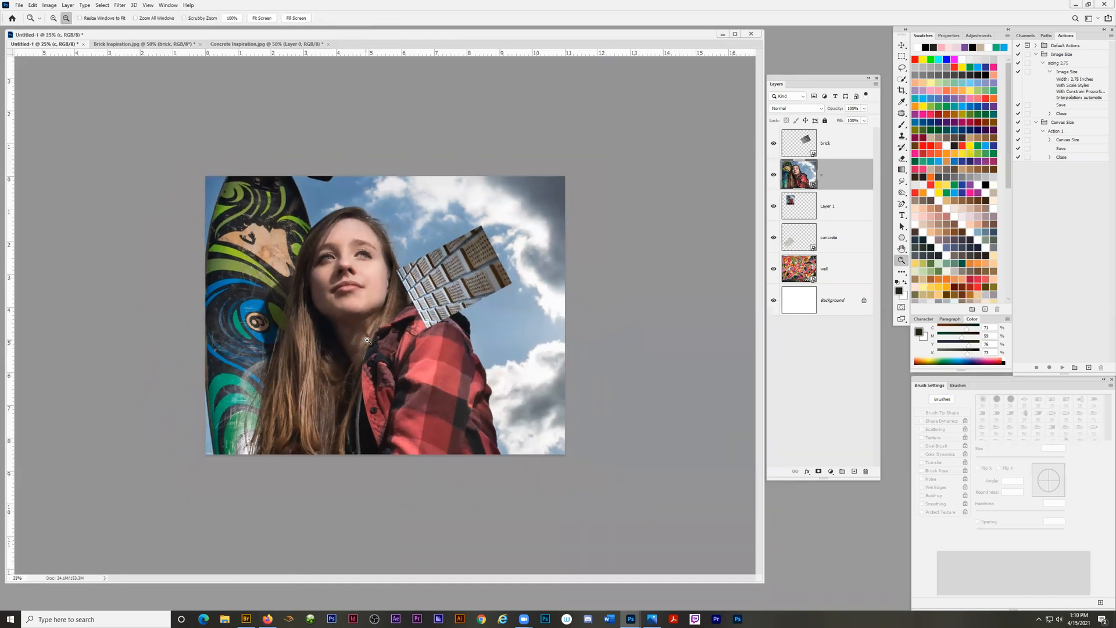
pyautogui.keyDown('alt'); pyautogui.click(368, 340); pyautogui.keyUp('alt')
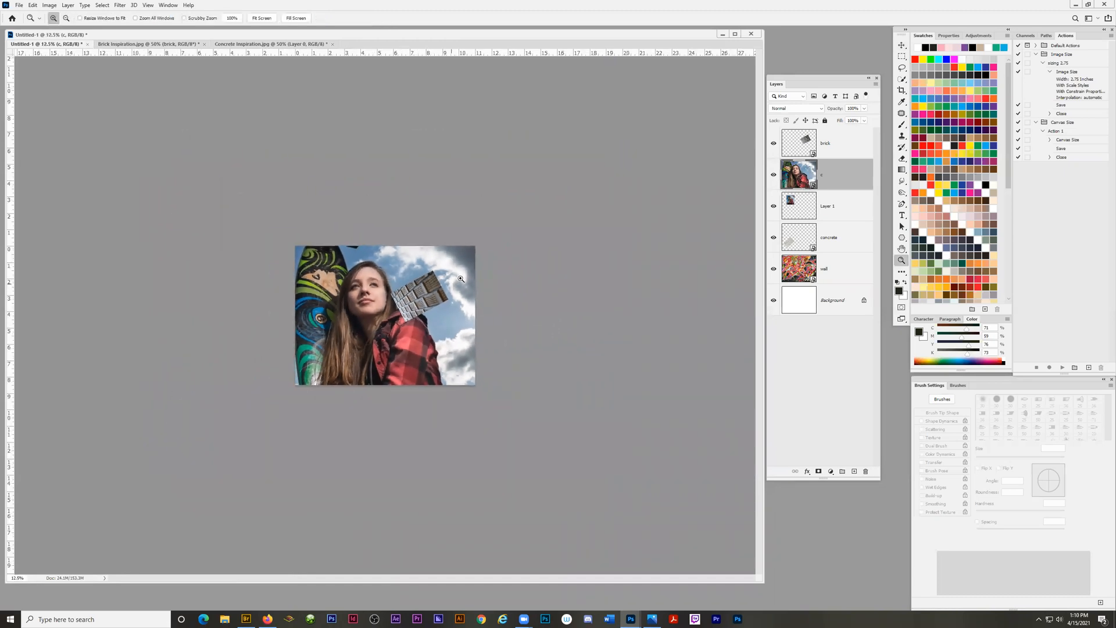
pyautogui.click(902, 45)
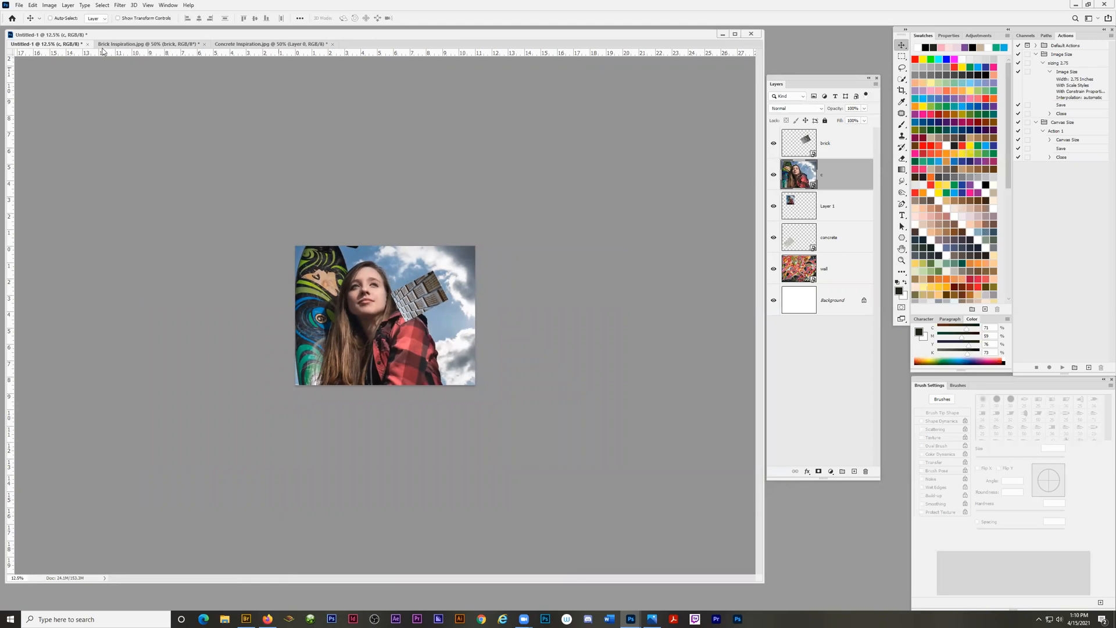
pyautogui.click(118, 18)
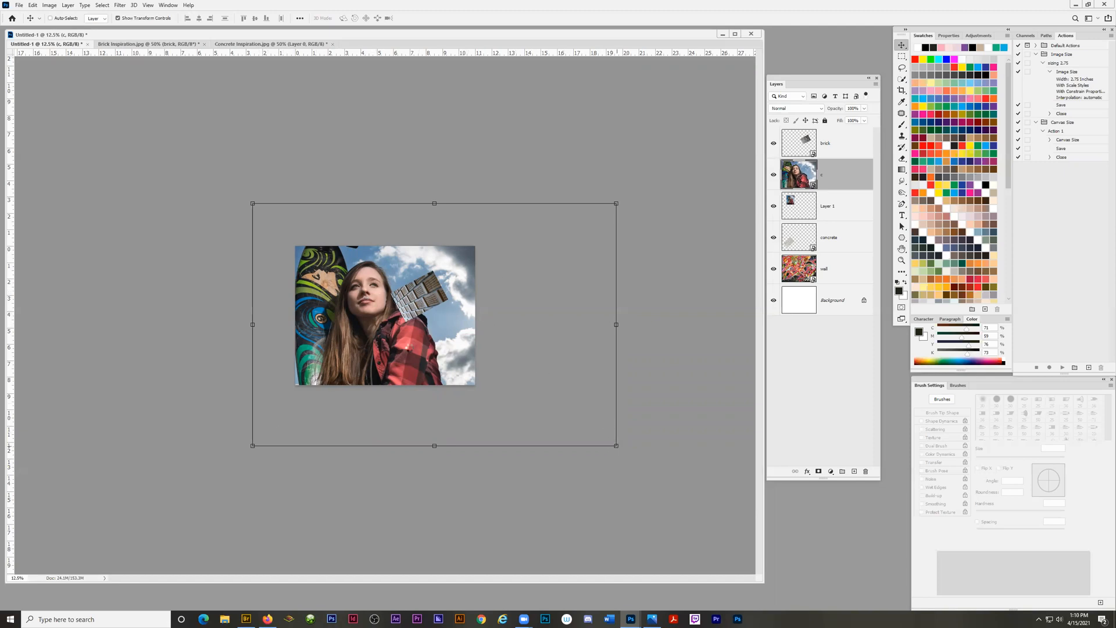
pyautogui.moveTo(615, 445); pyautogui.dragTo(427, 319)
pyautogui.moveTo(256, 206); pyautogui.dragTo(349, 273)
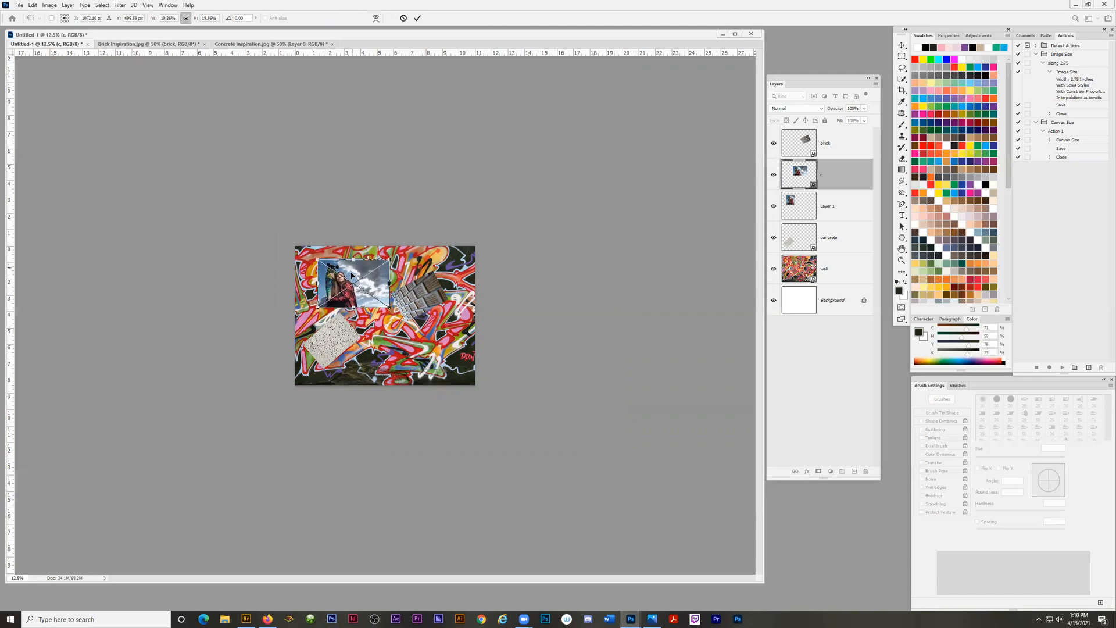
pyautogui.moveTo(394, 310); pyautogui.dragTo(387, 309)
pyautogui.press('Return')
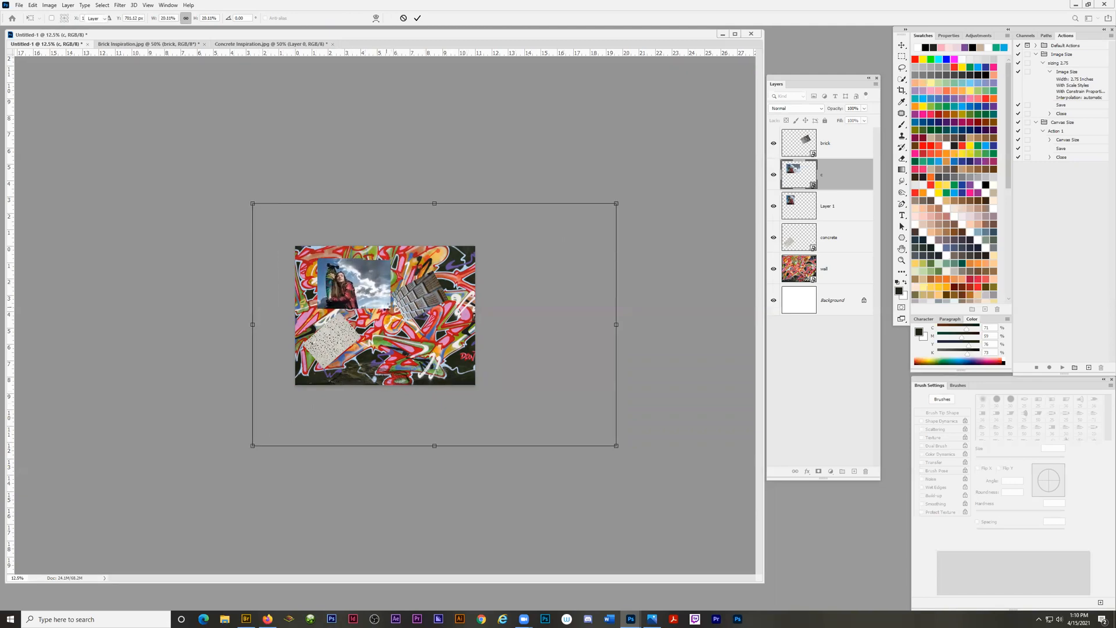
# Move the "c" photo off the Layer 1 photo to the right side of the wall, partly beneath the brick image.
pyautogui.hotkey('ctrl', '+')
pyautogui.hotkey('ctrl', '+')
pyautogui.hotkey('ctrl', '+')
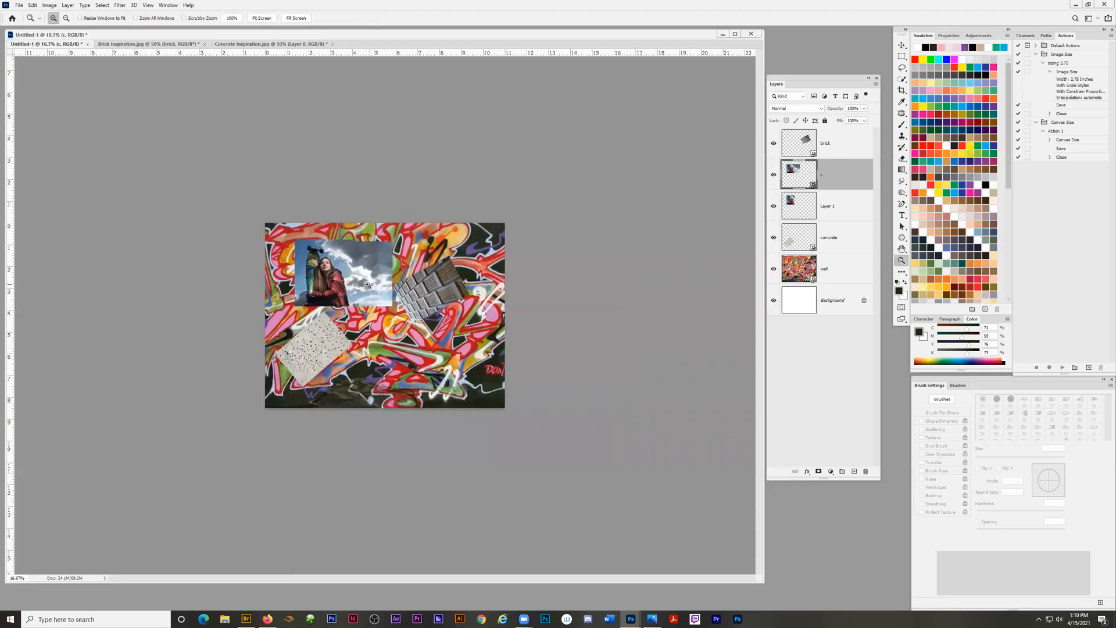
pyautogui.hotkey('ctrl', '+')
pyautogui.hotkey('ctrl', '+')
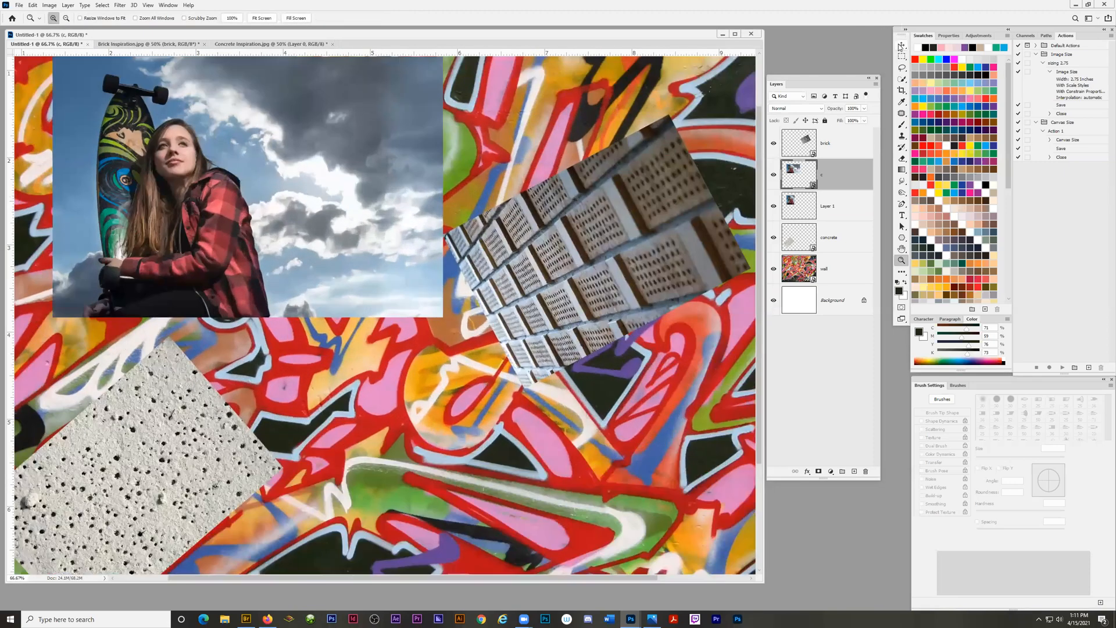
pyautogui.click(902, 45)
pyautogui.moveTo(265, 215); pyautogui.dragTo(305, 366)
pyautogui.moveTo(341, 331); pyautogui.dragTo(326, 336)
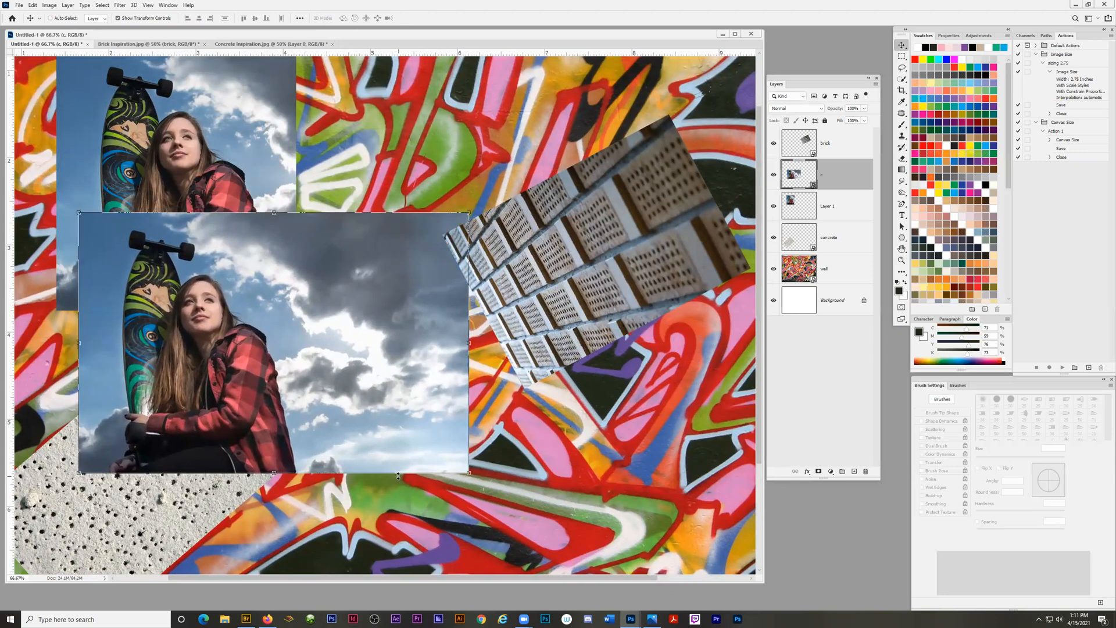
pyautogui.moveTo(334, 350); pyautogui.dragTo(656, 393)
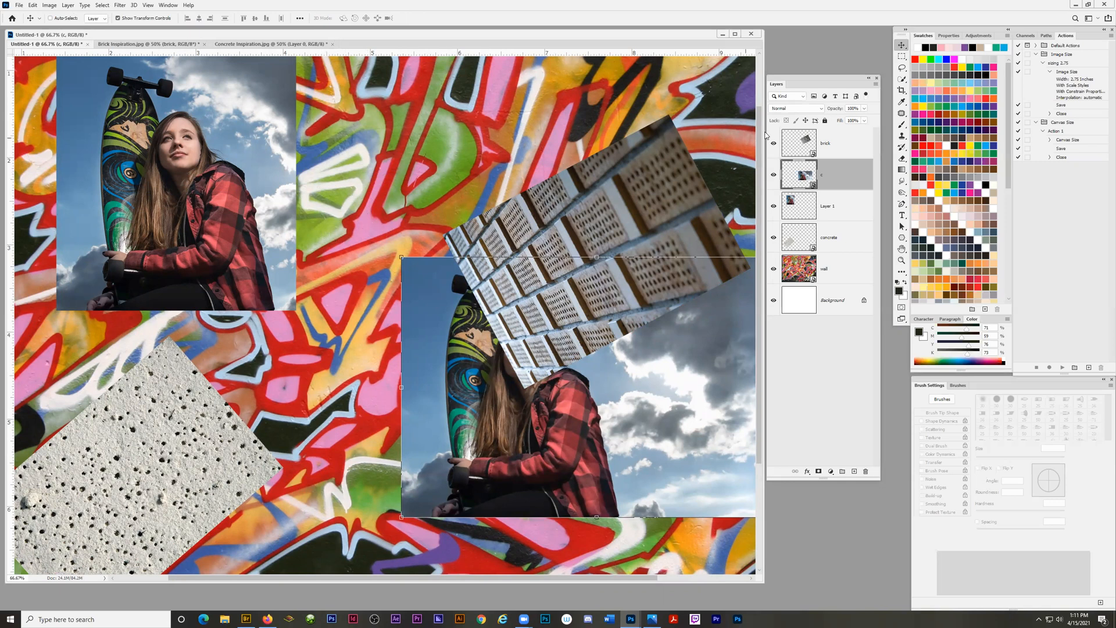
# Reposition the "c" photo in the lower middle of the wall, clear of the brick and concrete images.
pyautogui.click(901, 90)
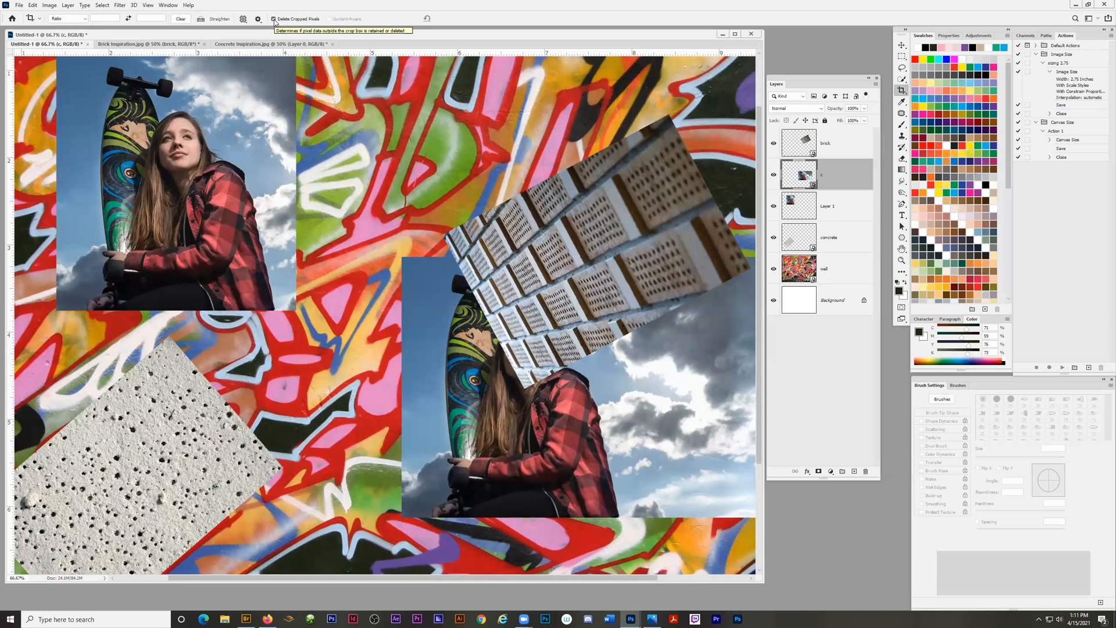
pyautogui.click(902, 46)
pyautogui.moveTo(527, 441); pyautogui.dragTo(344, 477)
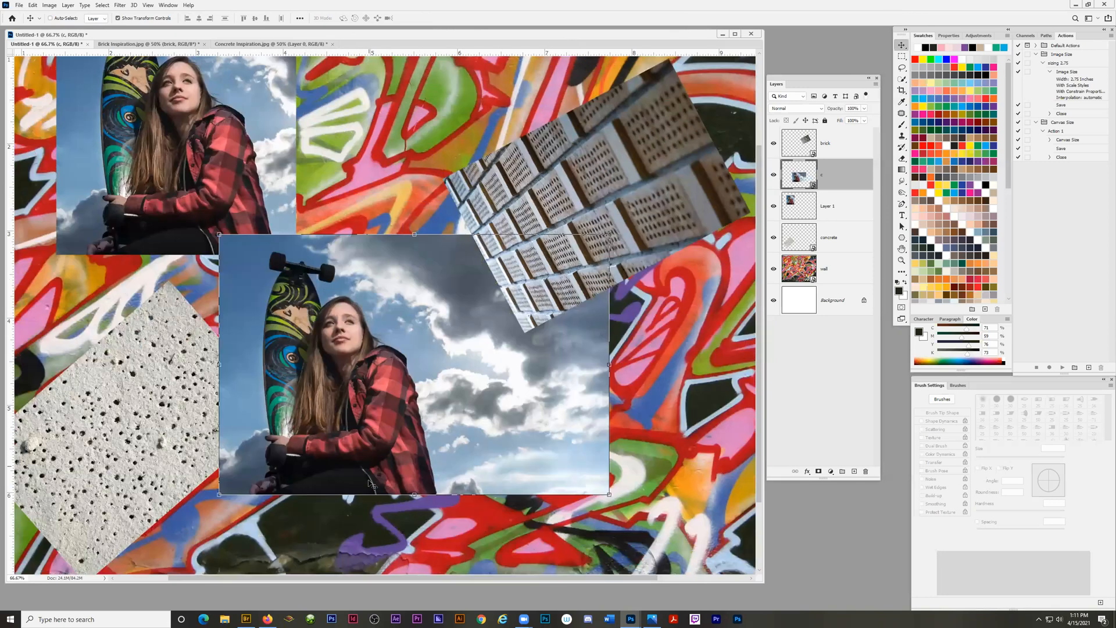
pyautogui.scroll(-3, 372, 484)
pyautogui.moveTo(376, 313); pyautogui.dragTo(448, 419)
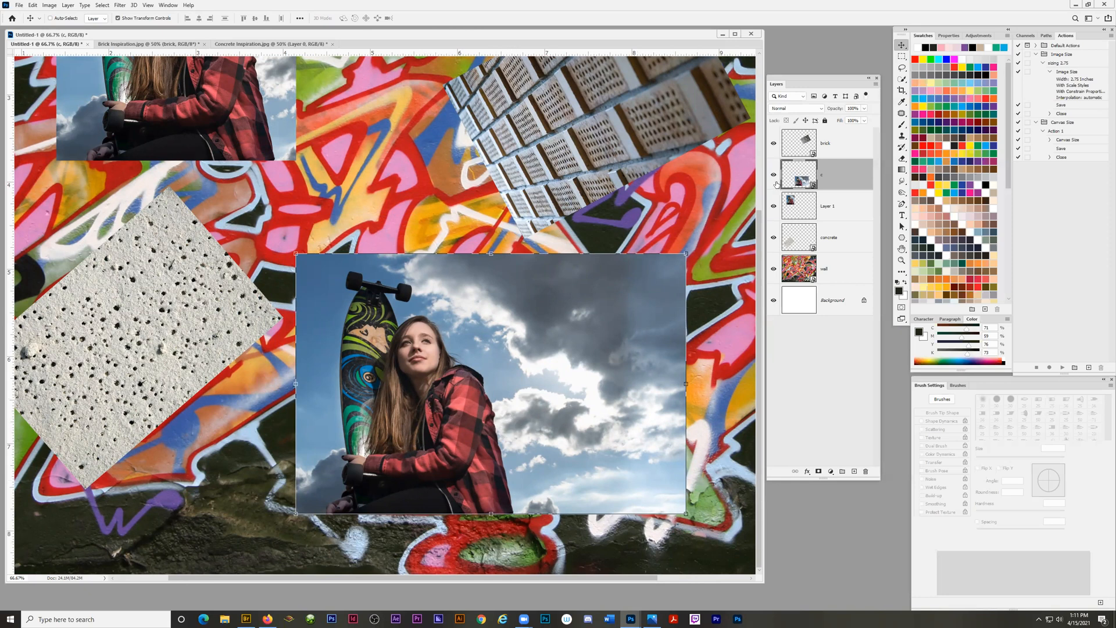
# Make a rectangular selection around the woman and skateboard and add it to layer "c" as a layer mask.
pyautogui.click(902, 58)
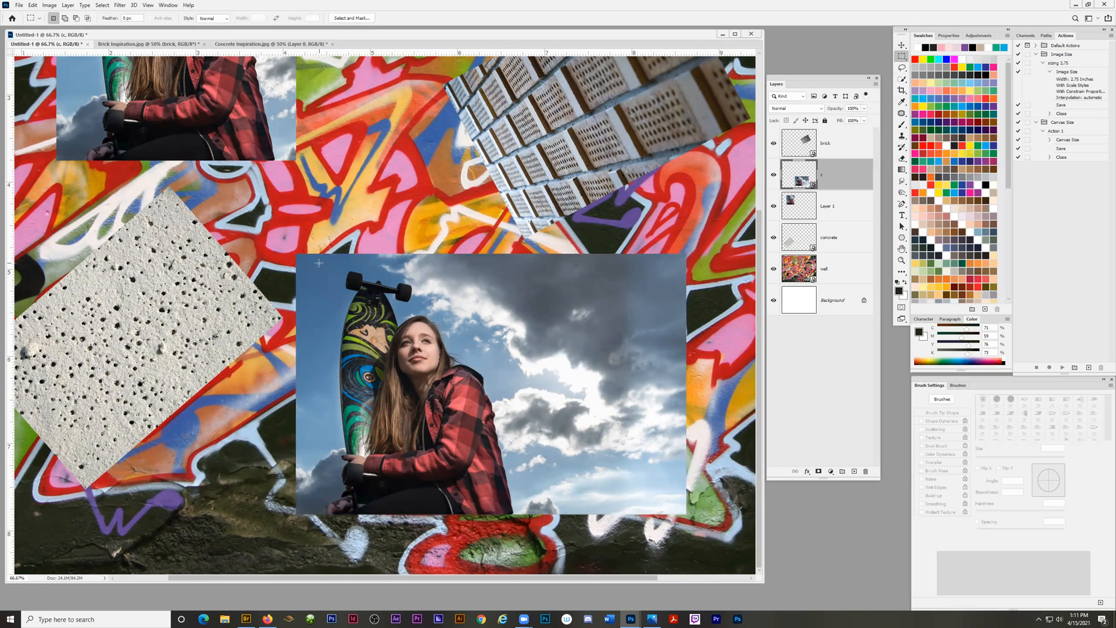
pyautogui.moveTo(283, 237); pyautogui.dragTo(527, 546)
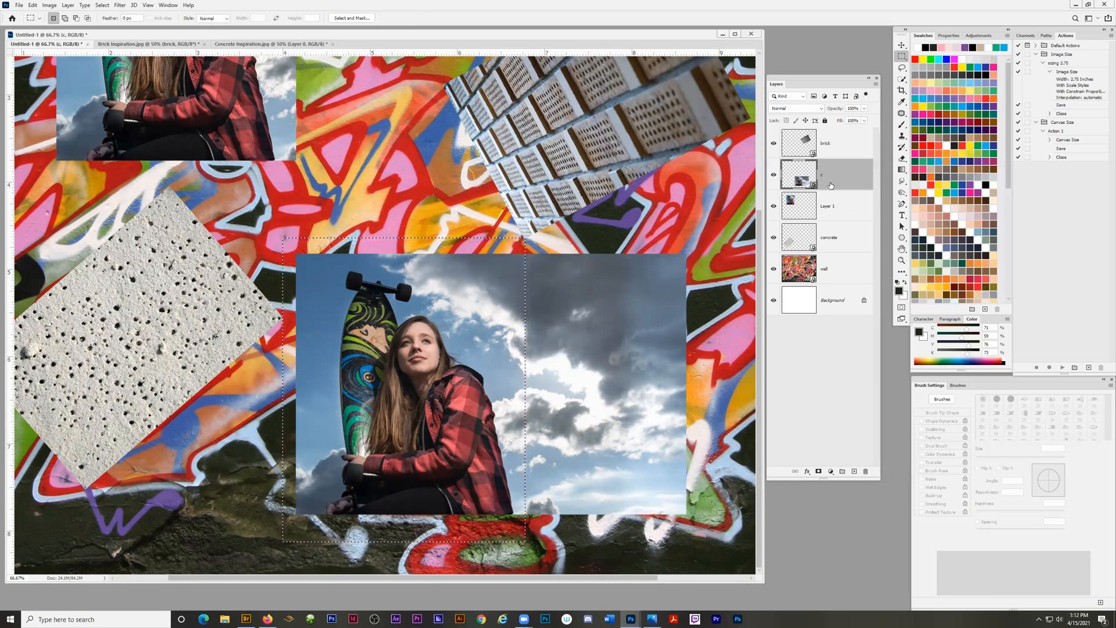
pyautogui.moveTo(875, 479); pyautogui.dragTo(868, 337)
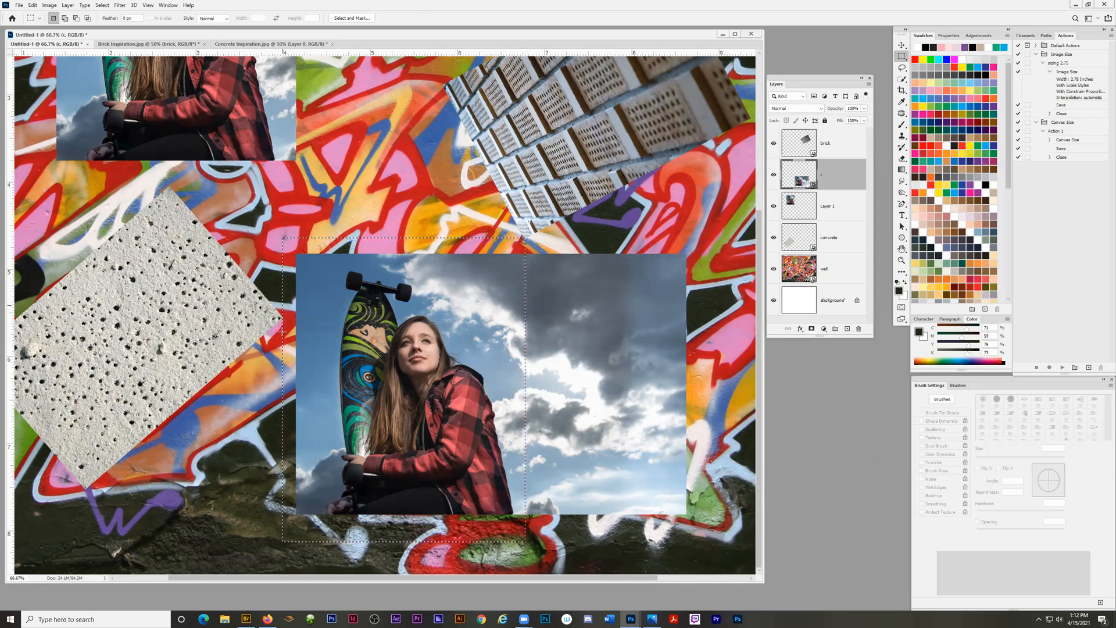
pyautogui.click(813, 330)
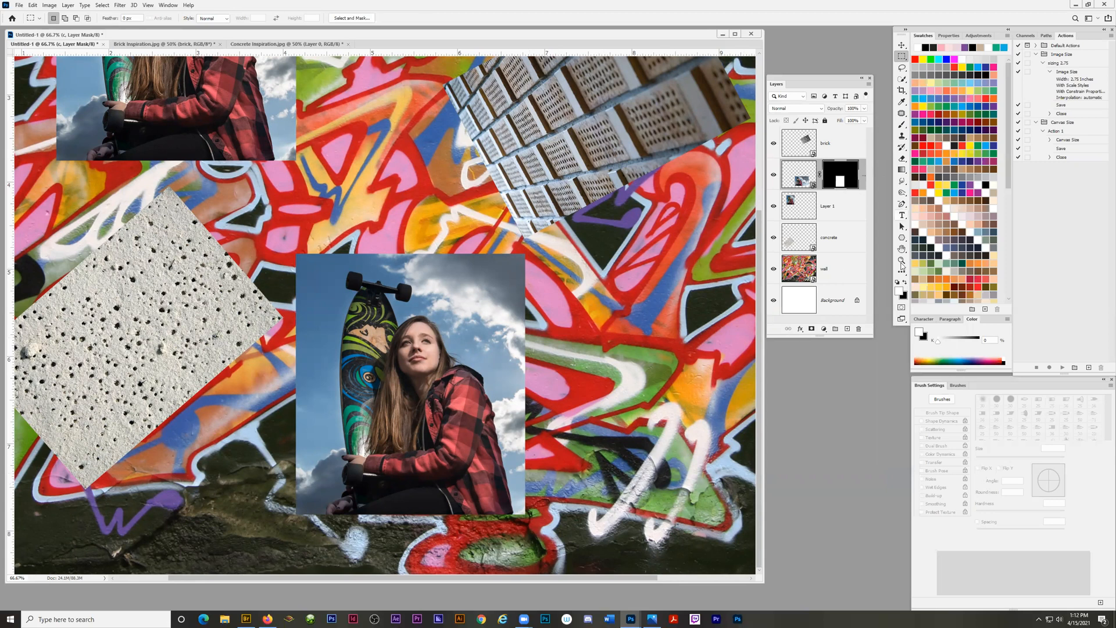
# Paint white on the layer "c" mask with a soft brush beside the woman, and undo the stroke.
pyautogui.click(902, 124)
pyautogui.moveTo(513, 326)
pyautogui.mouseDown()
pyautogui.moveTo(517, 303)
pyautogui.moveTo(552, 378)
pyautogui.moveTo(546, 459)
pyautogui.moveTo(517, 313)
pyautogui.moveTo(544, 290)
pyautogui.mouseUp()
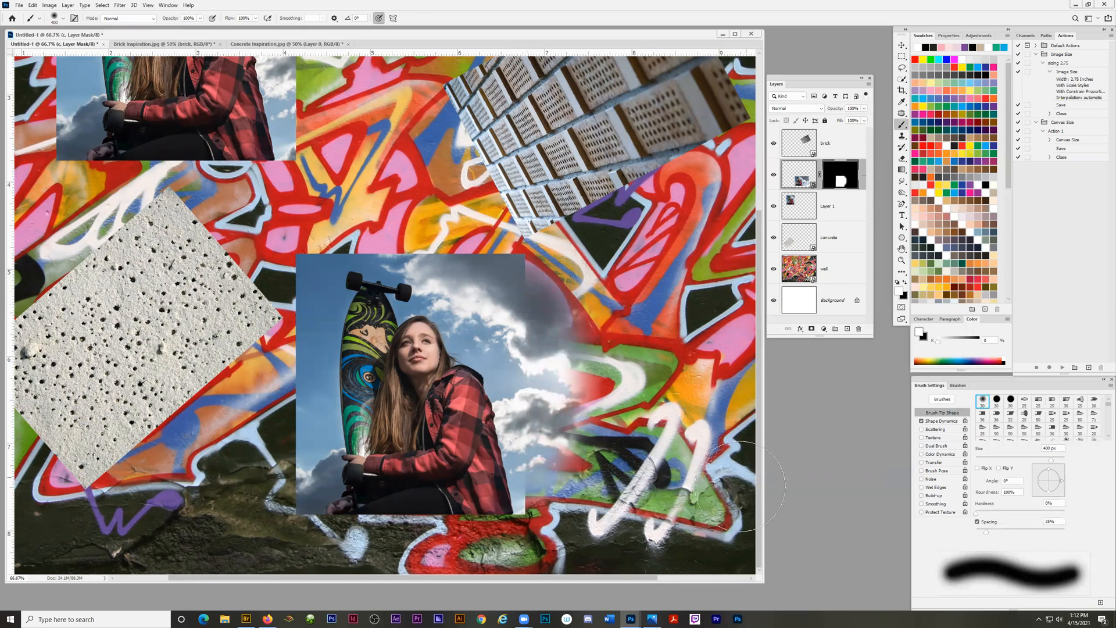
pyautogui.hotkey('ctrl', 'z')
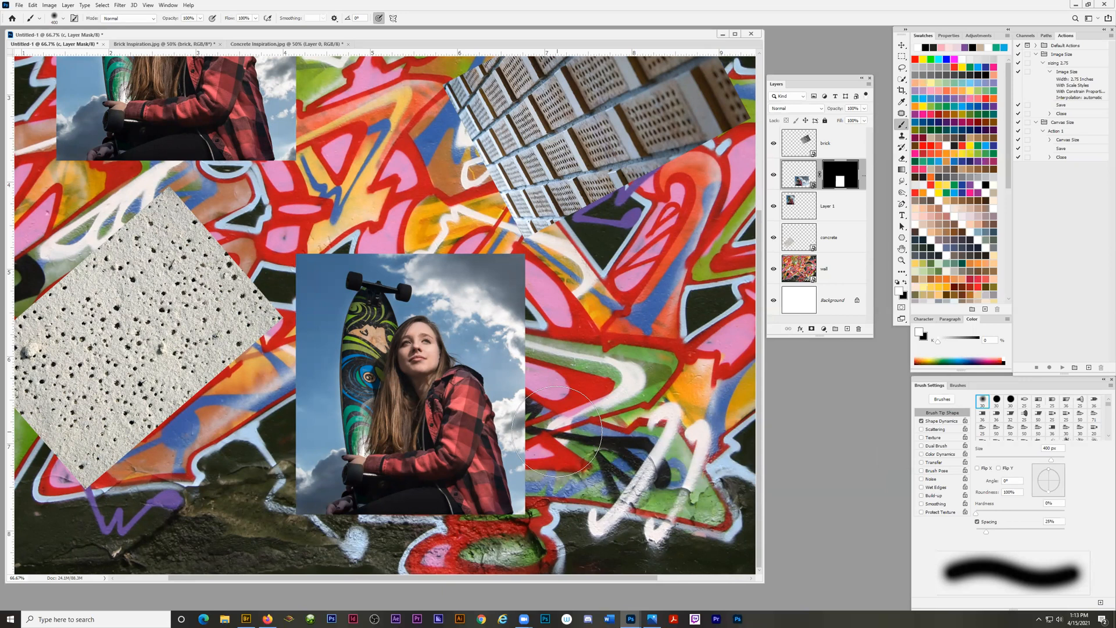
# Compare the masked "c" photo with the Layer 1 photo on the wall, and hide layer "c".
pyautogui.scroll(1, 614, 302)
pyautogui.moveTo(760, 289); pyautogui.dragTo(769, 158)
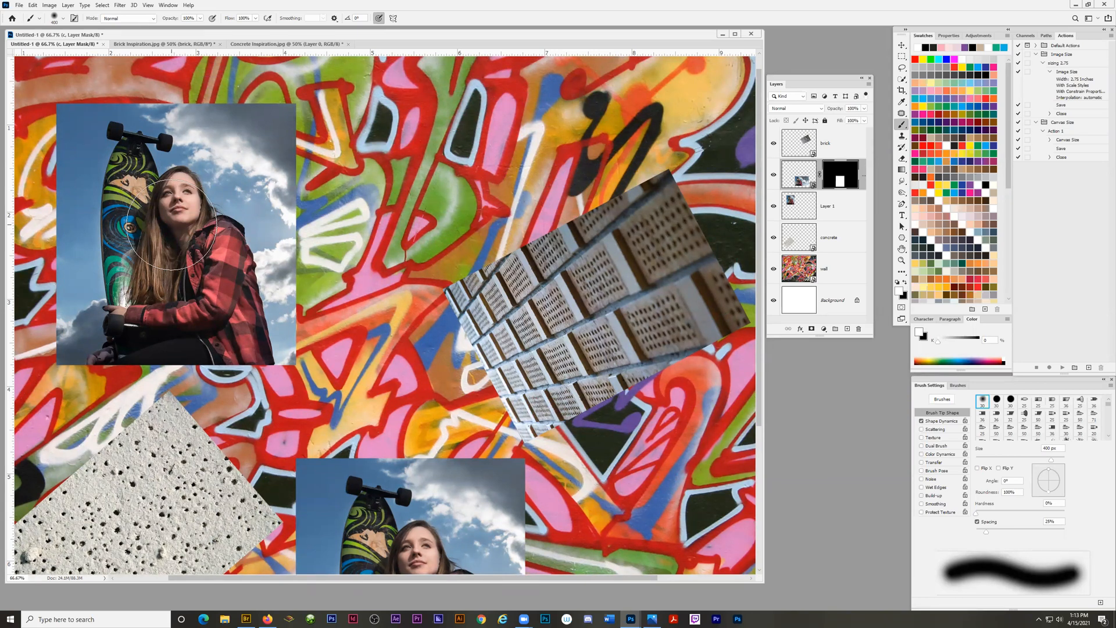
pyautogui.scroll(-3, 372, 378)
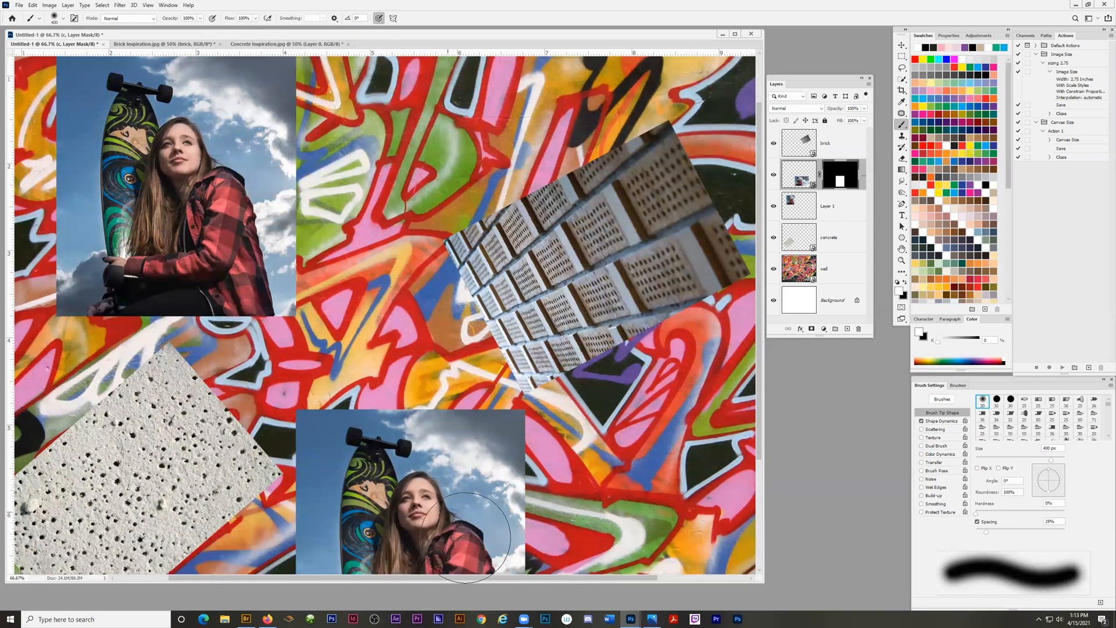
pyautogui.scroll(-3, 482, 476)
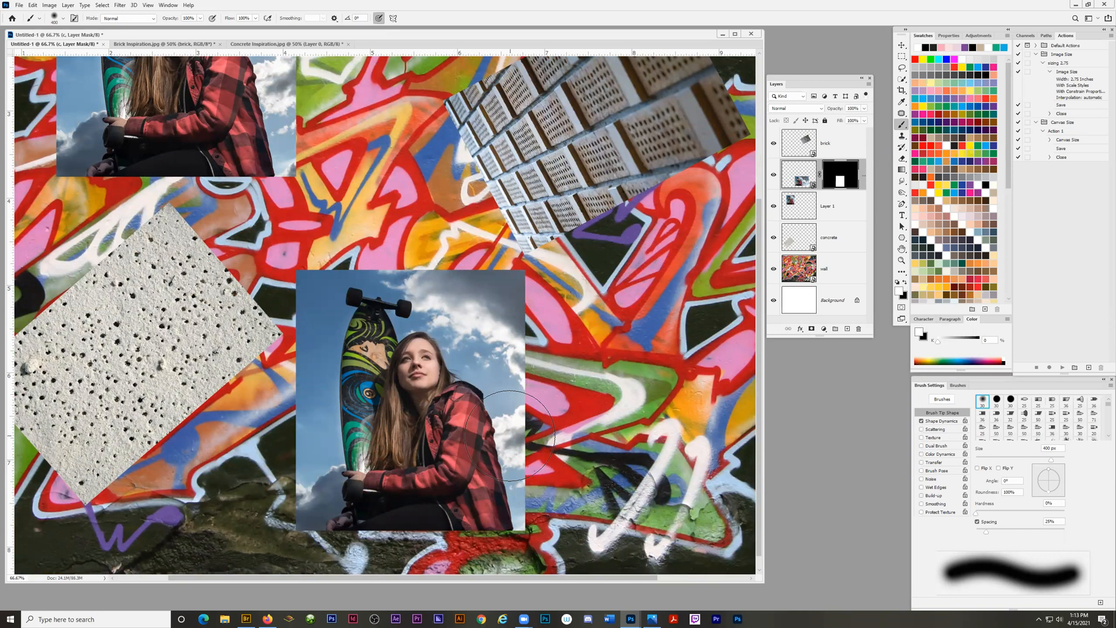
pyautogui.scroll(3, 509, 435)
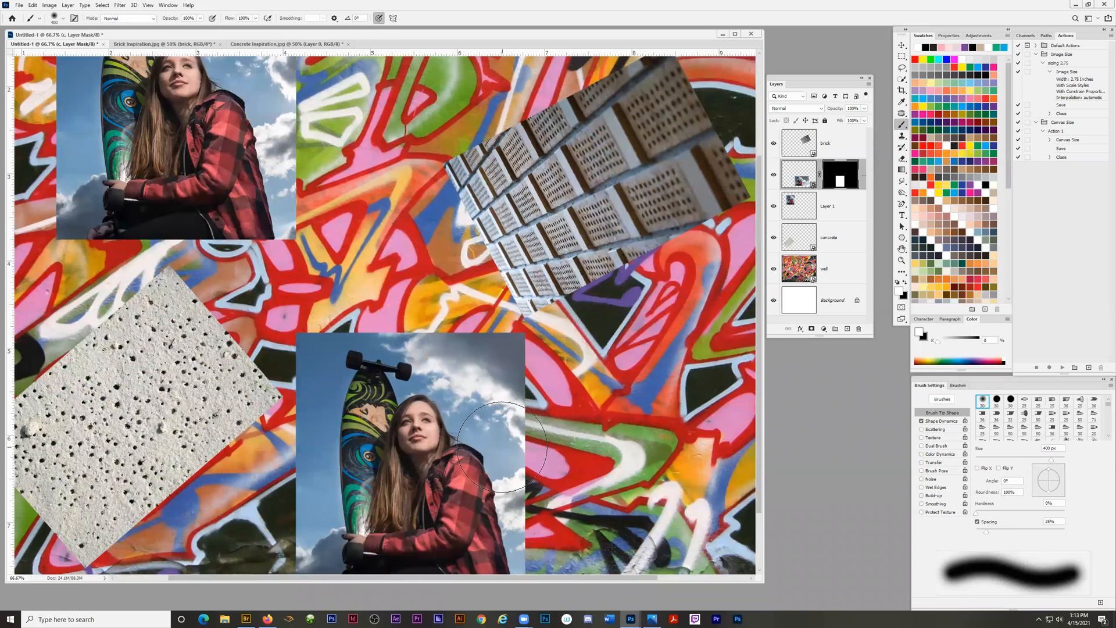
pyautogui.press('z')
pyautogui.keyDown('alt'); pyautogui.click(289, 343); pyautogui.keyUp('alt')
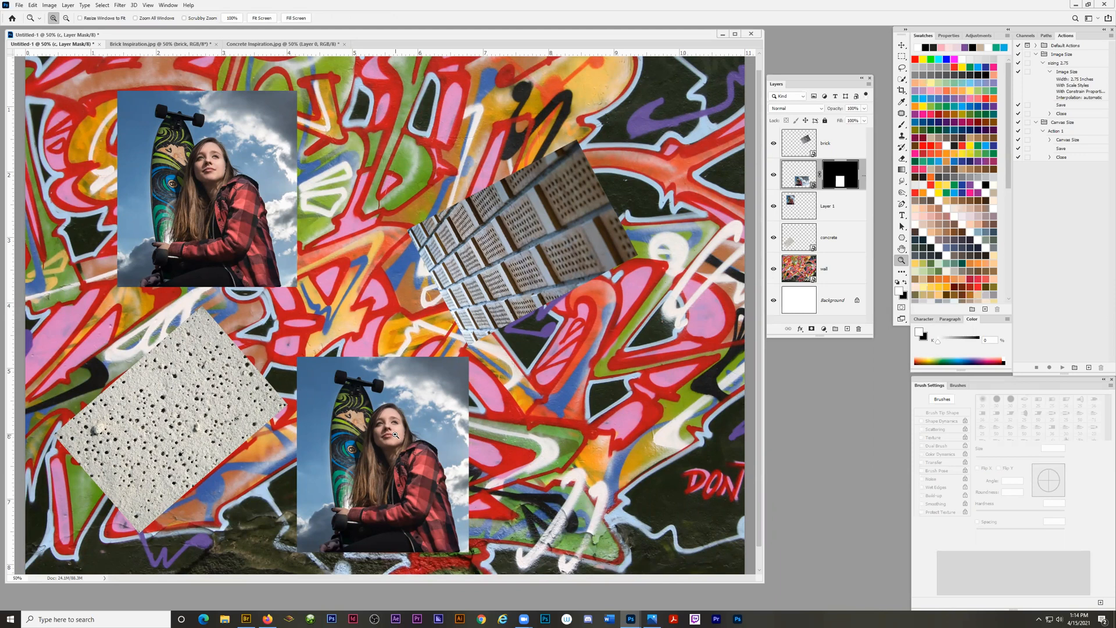
pyautogui.click(773, 177)
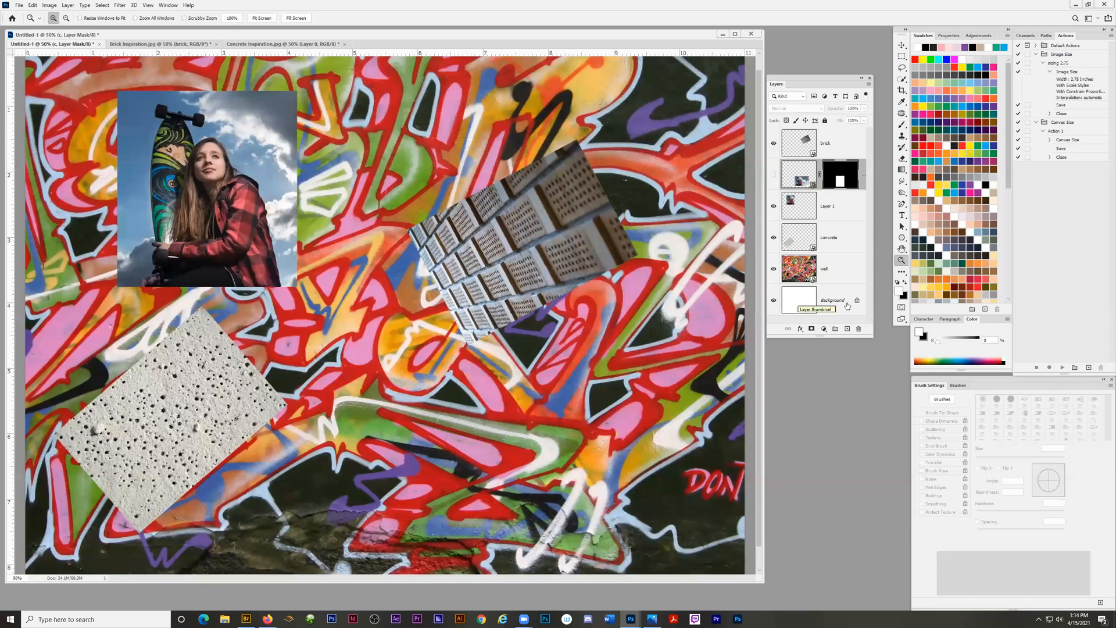